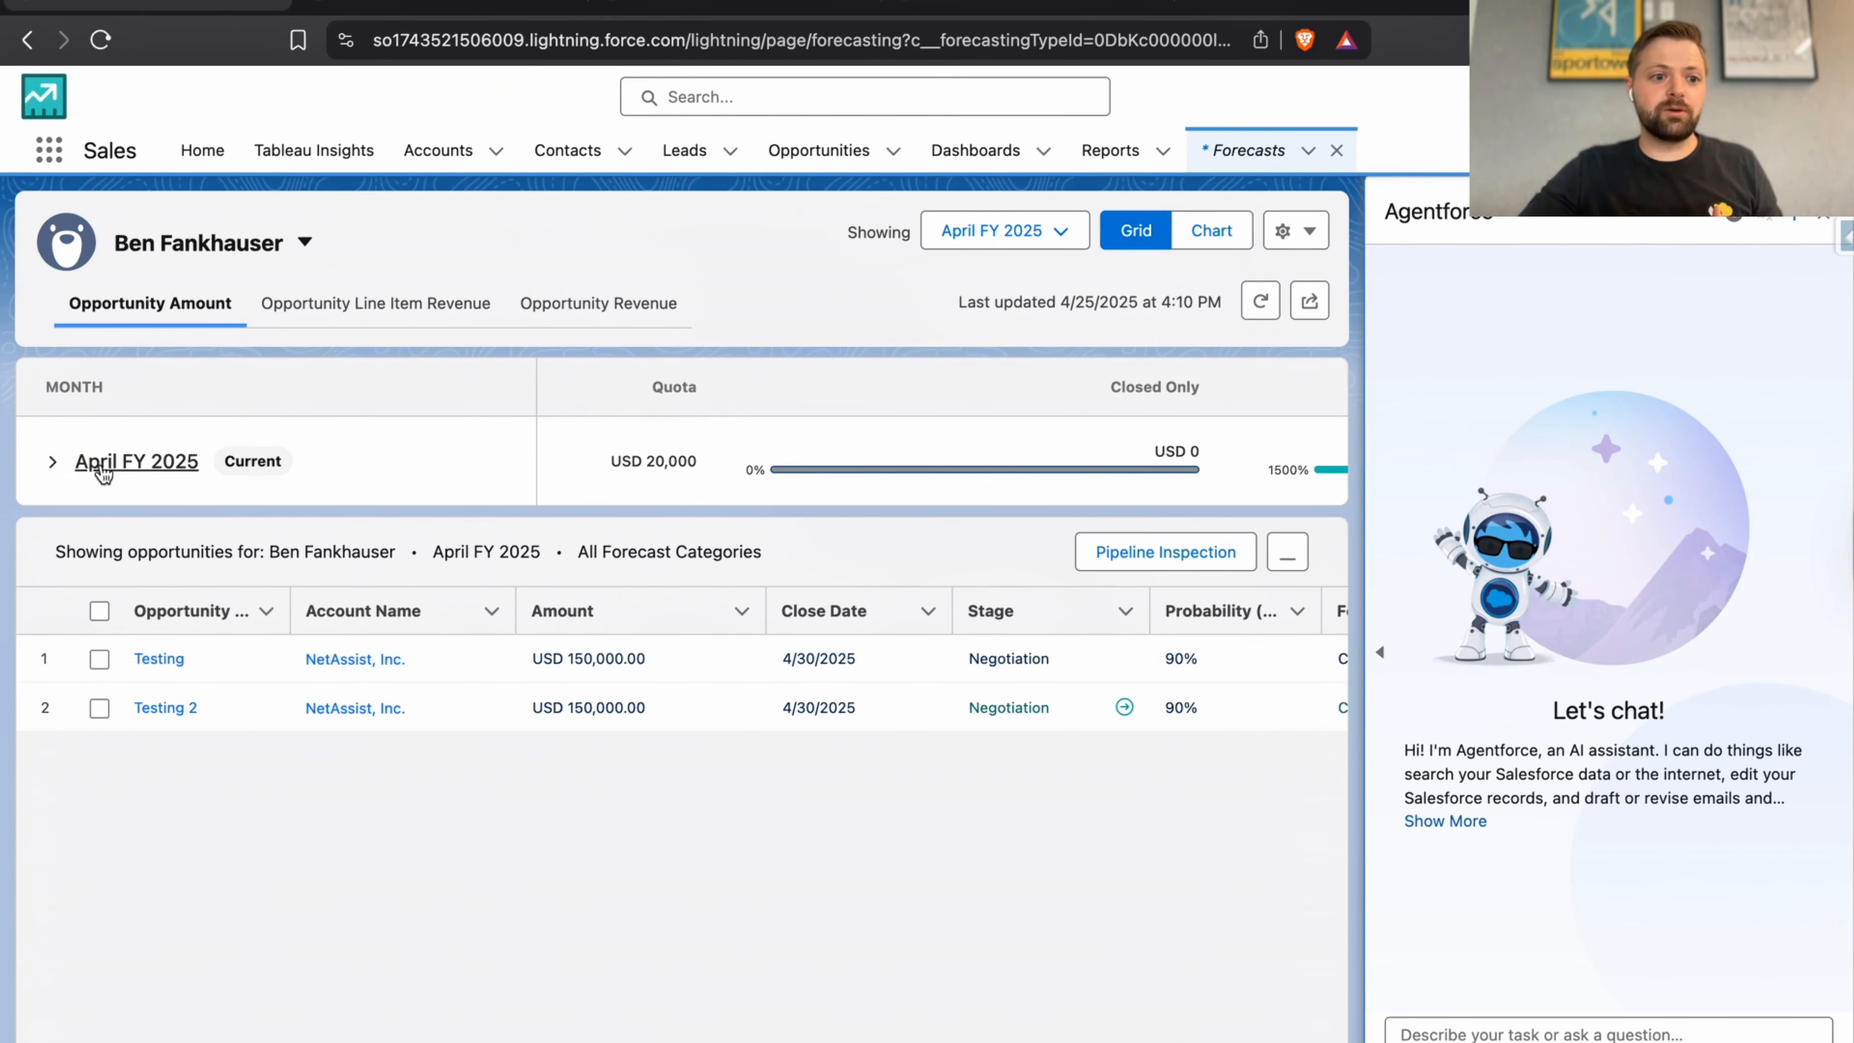
# - Expand the April FY 2025 forecast row, which still shows a USD 20,000 quota, then go to the Flows tab
pyautogui.click(52, 462)
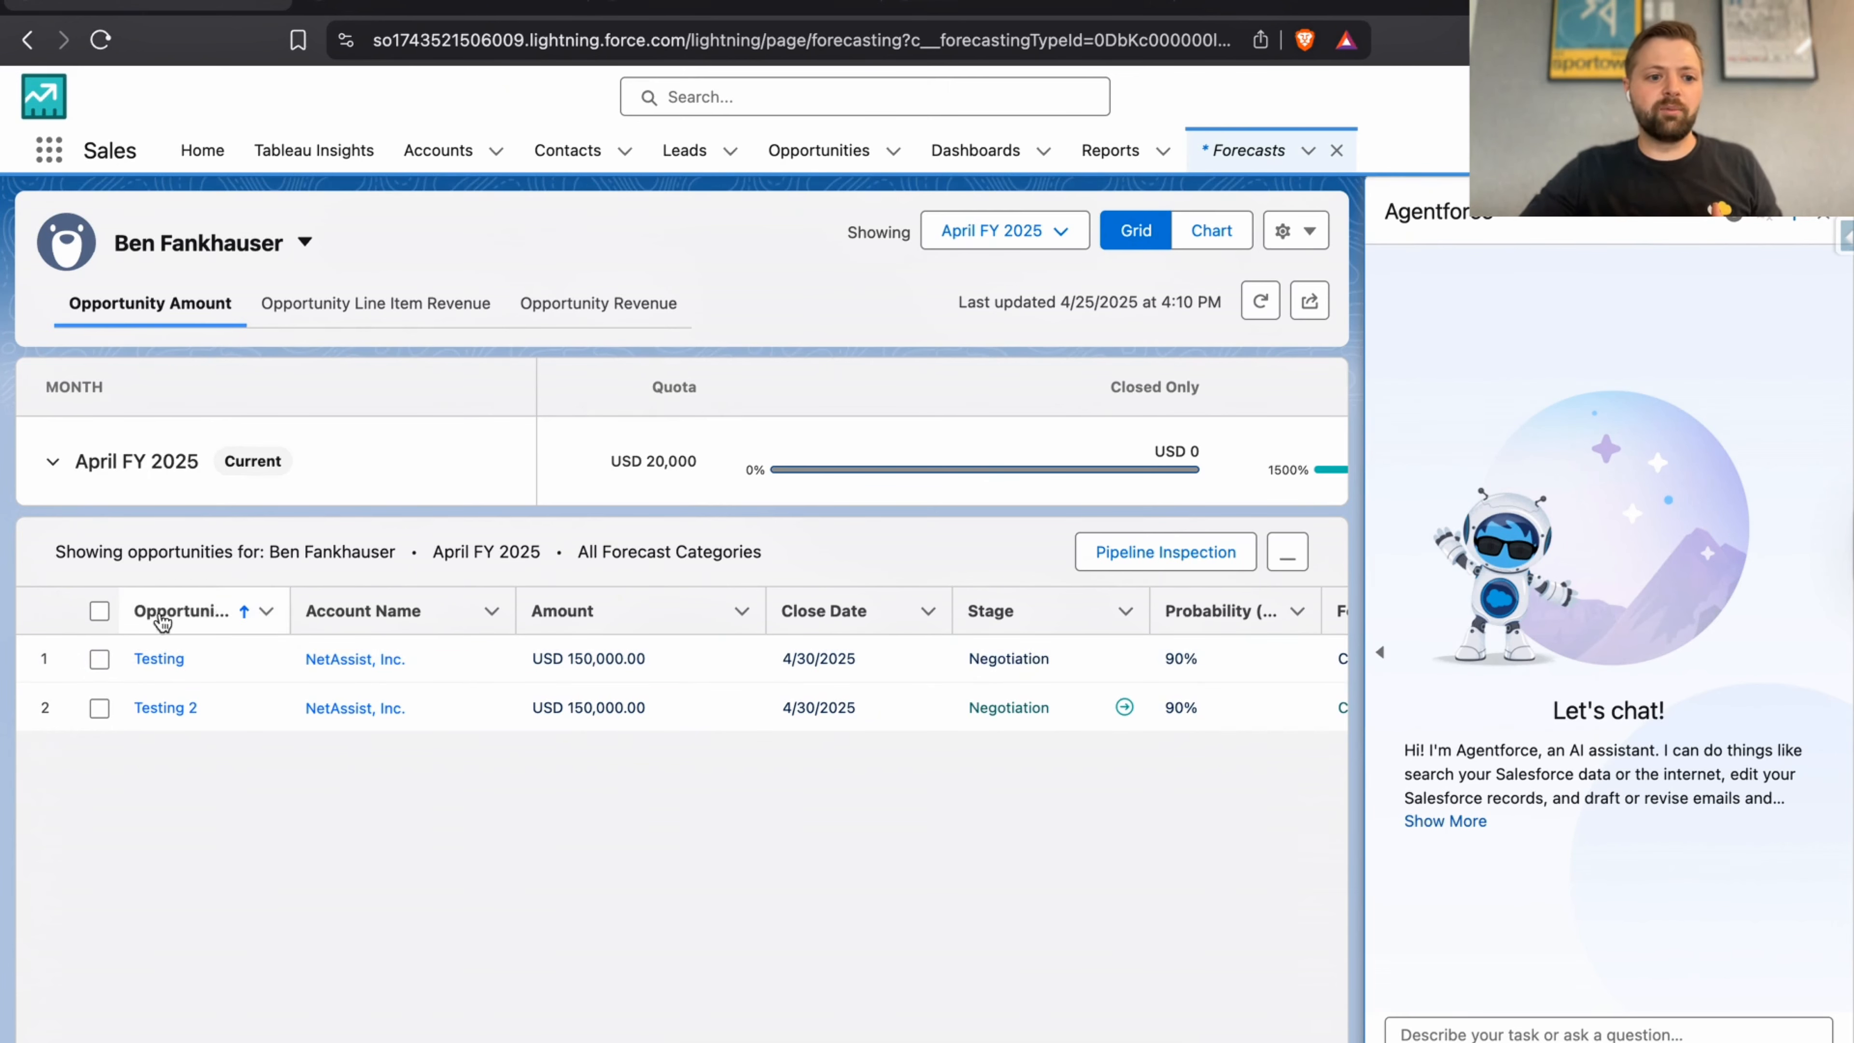
pyautogui.click(272, 242)
pyautogui.click(598, 259)
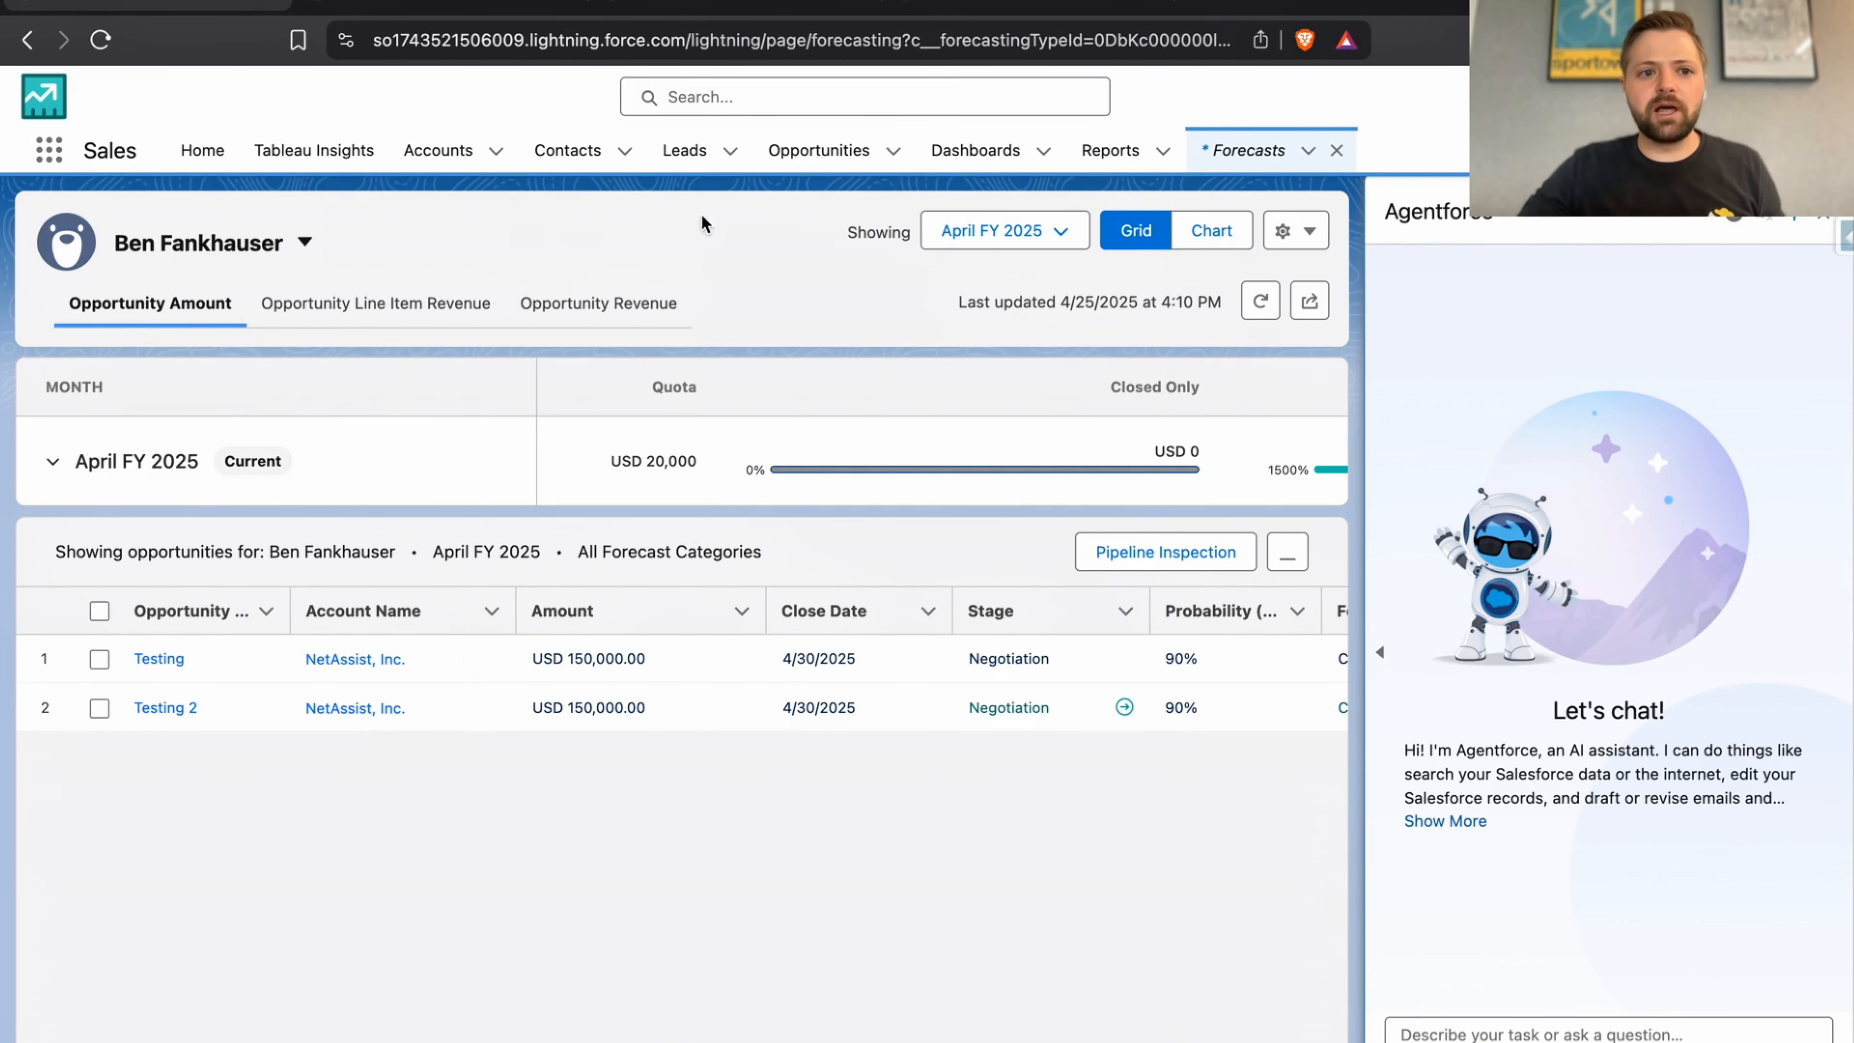
pyautogui.hotkey('ctrl', 'Tab')
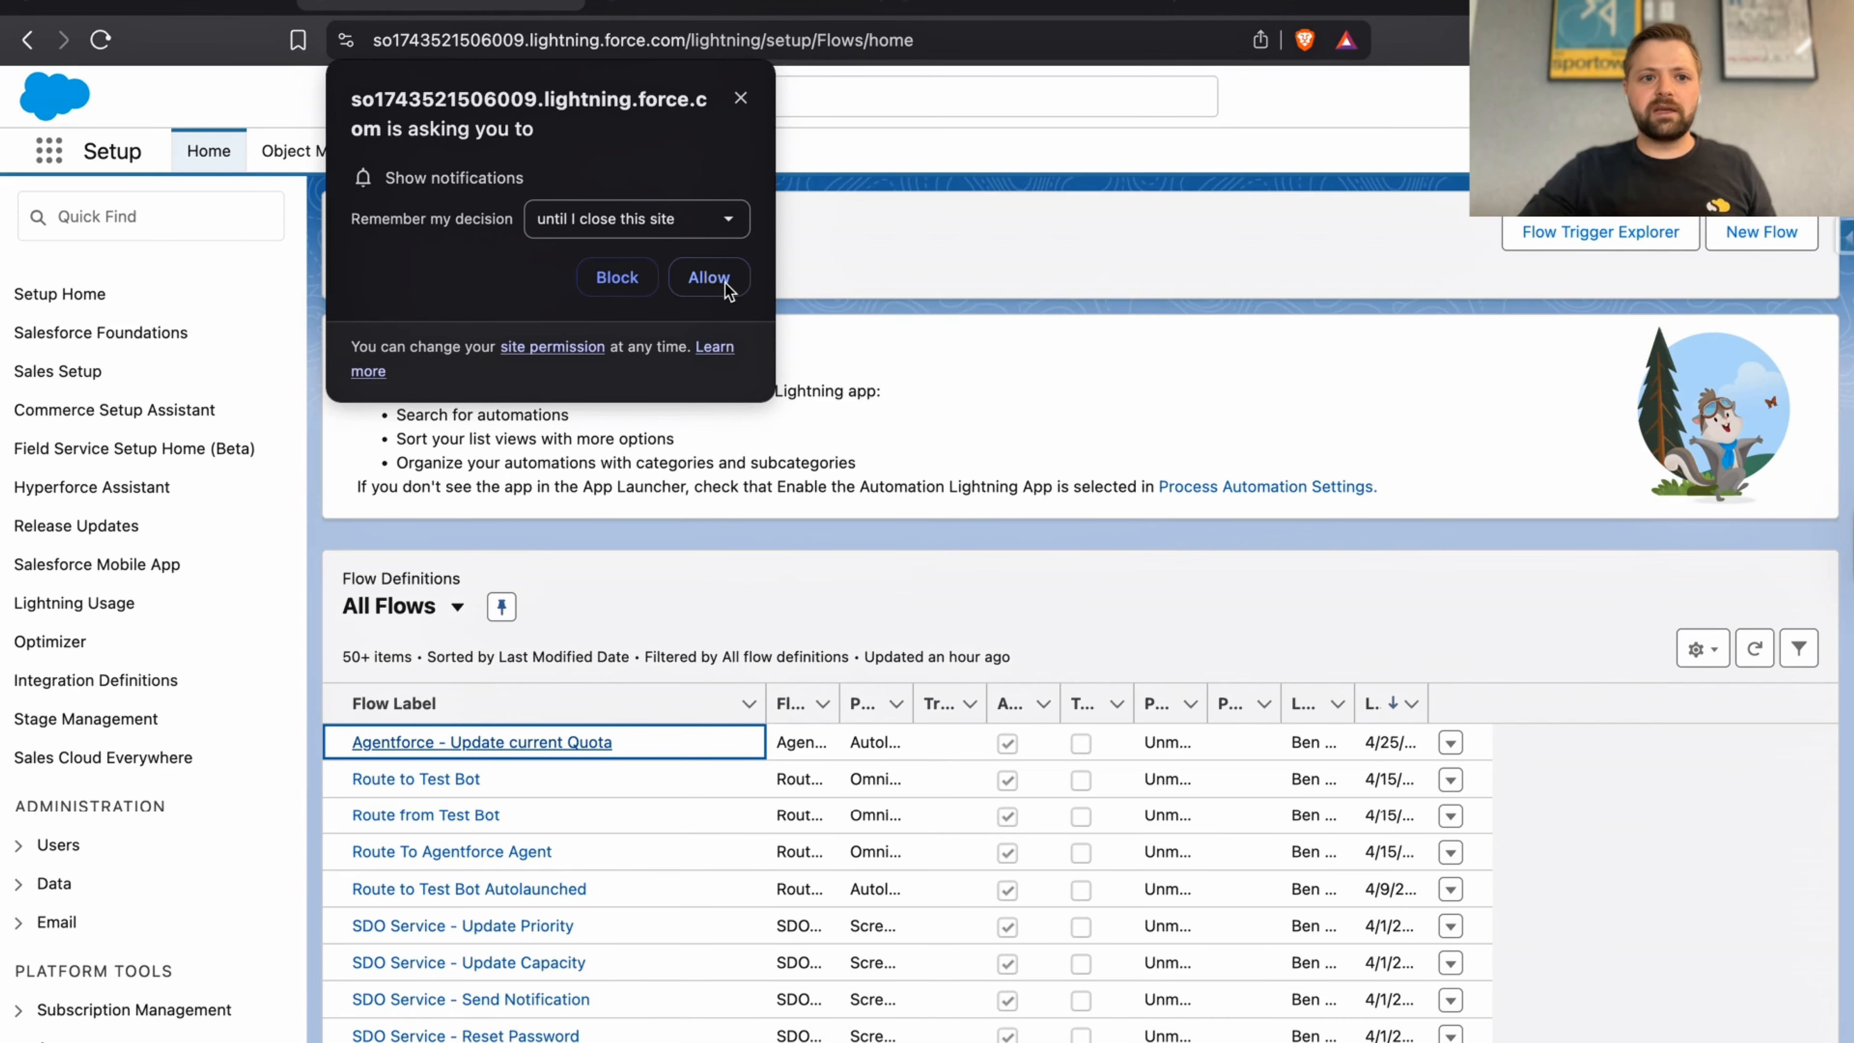
# - Load active Version 3 of the 'Agentforce - Update current Quota' flow, with the Toolbox shown and Einstein closed
pyautogui.click(708, 277)
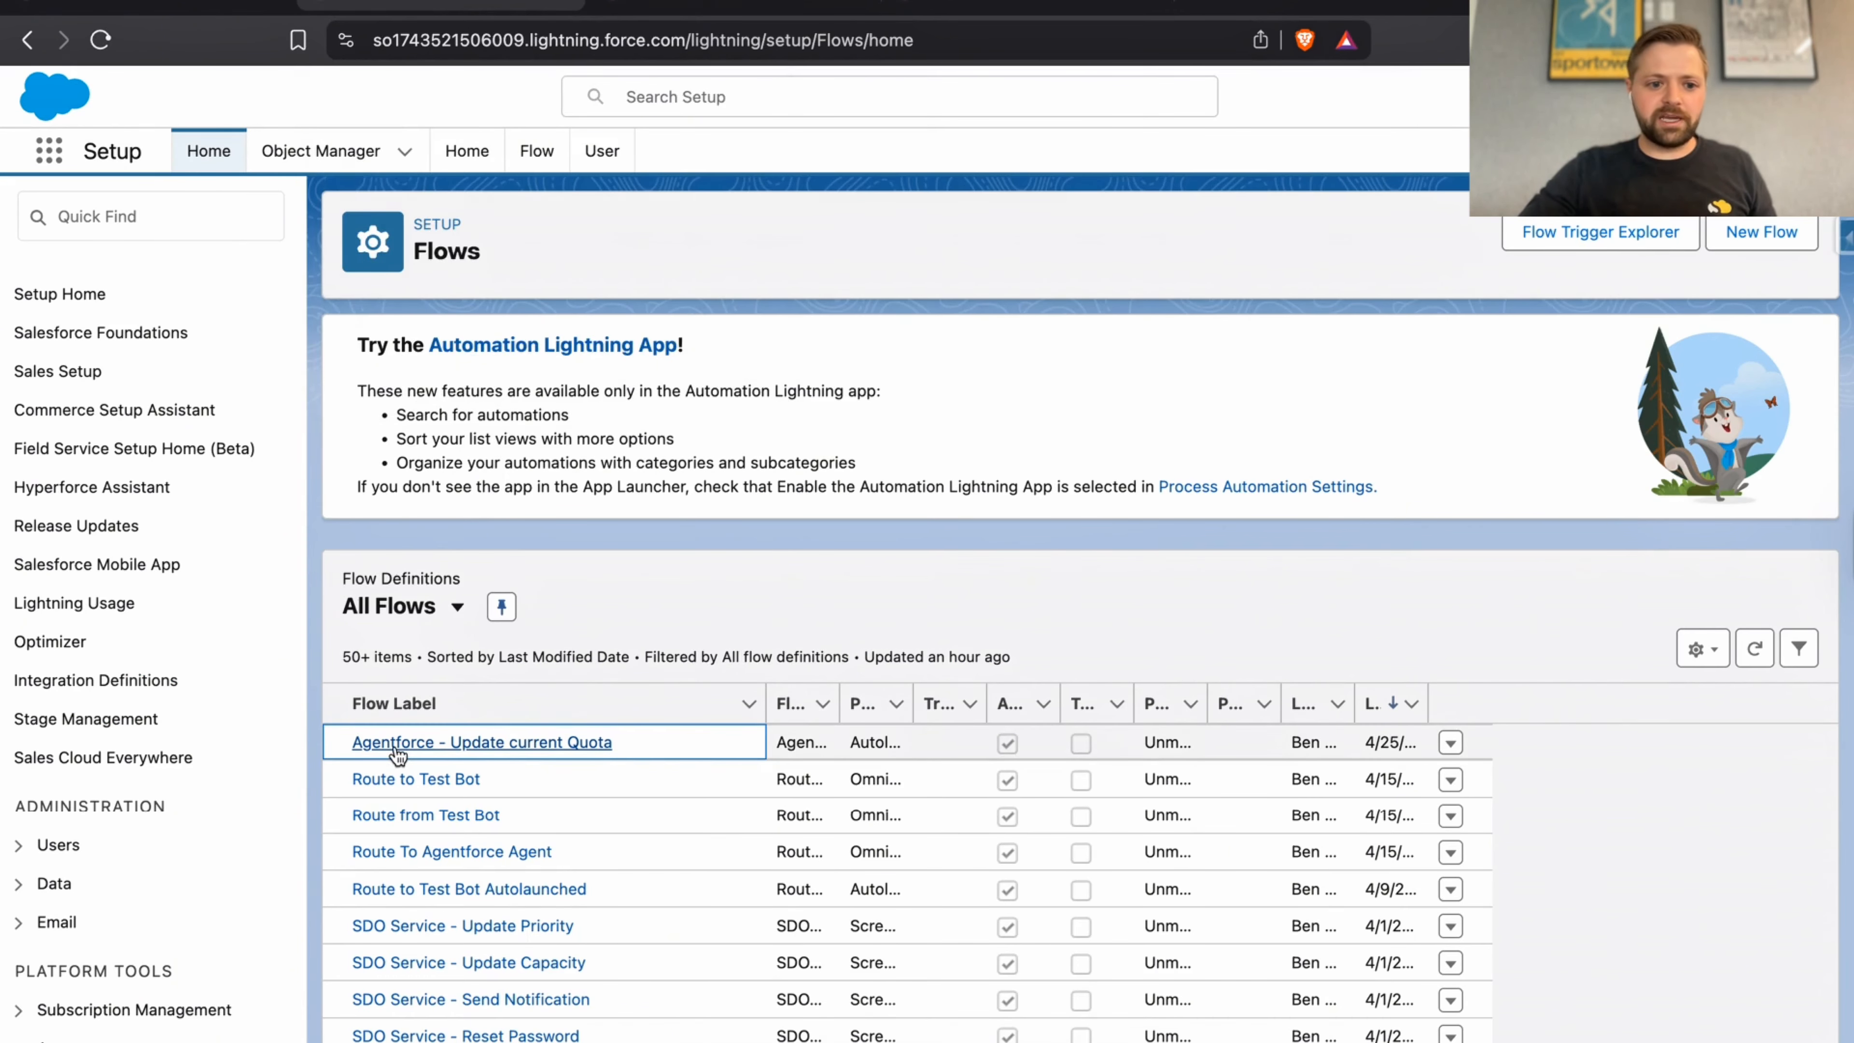
pyautogui.click(553, 749)
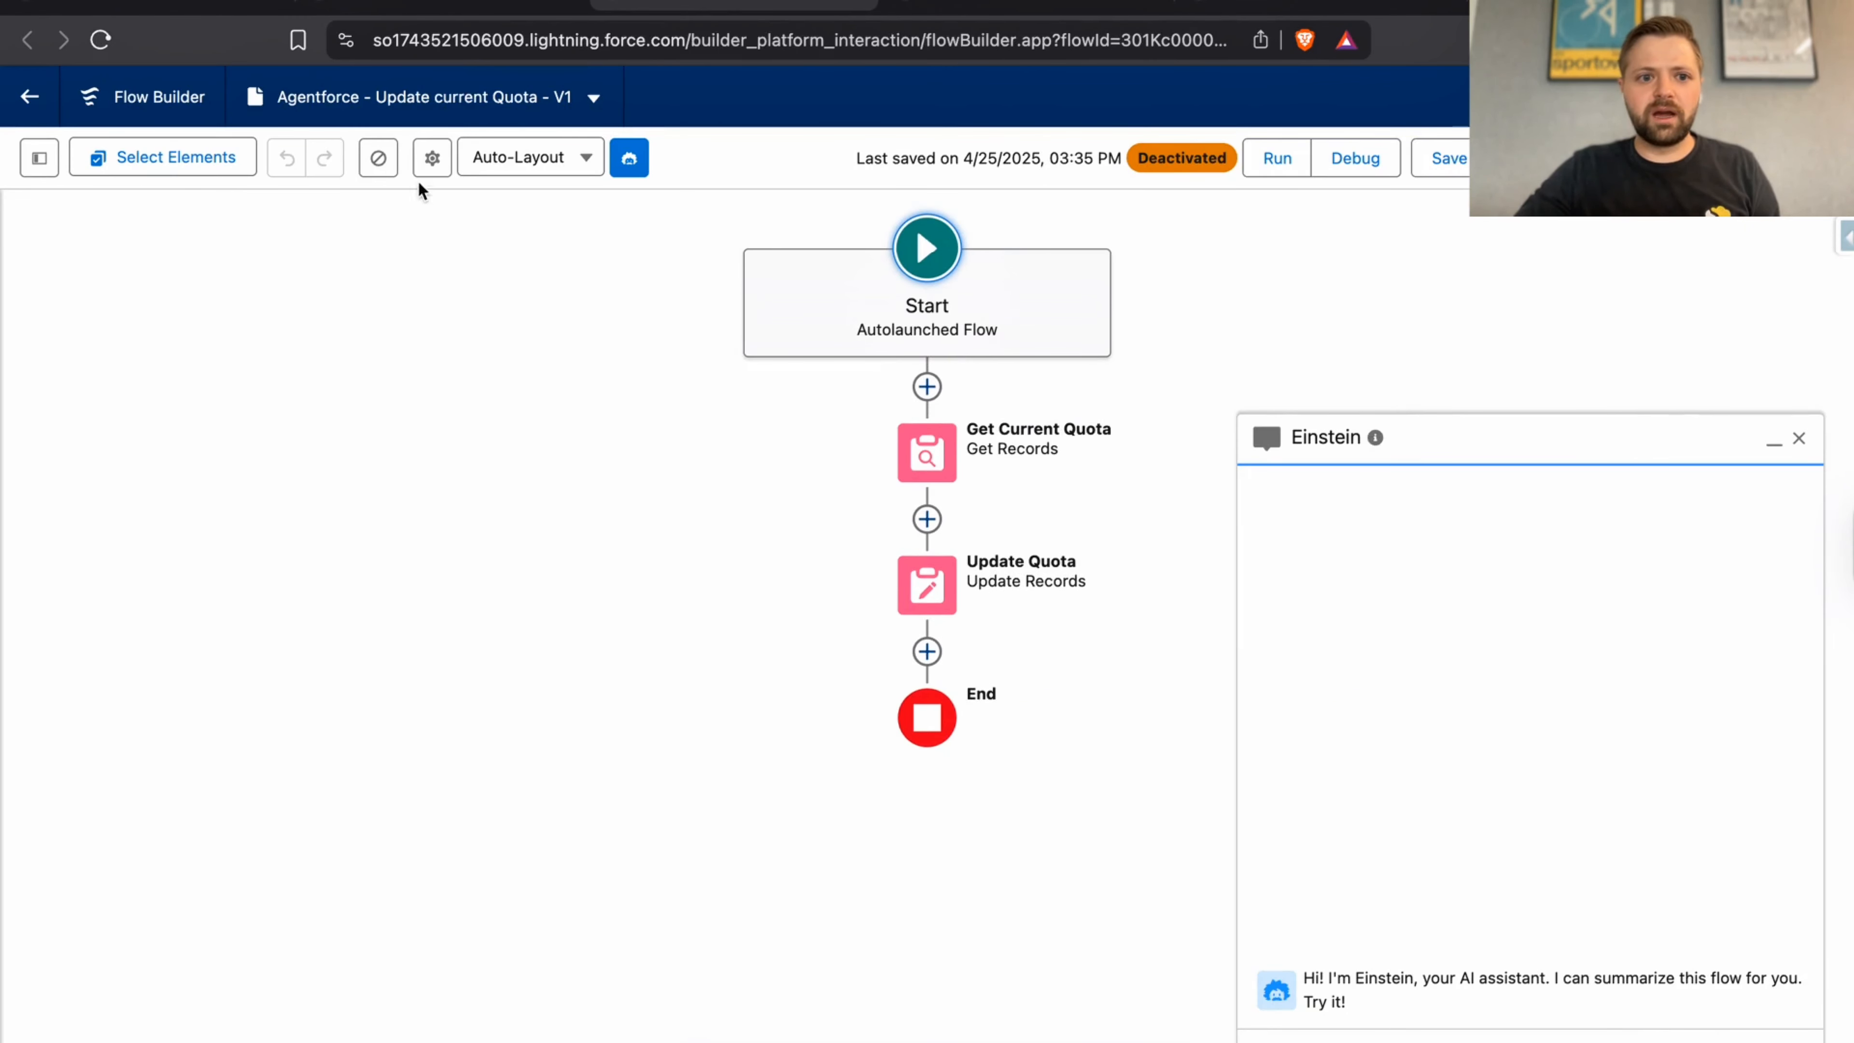
pyautogui.click(488, 97)
pyautogui.click(484, 222)
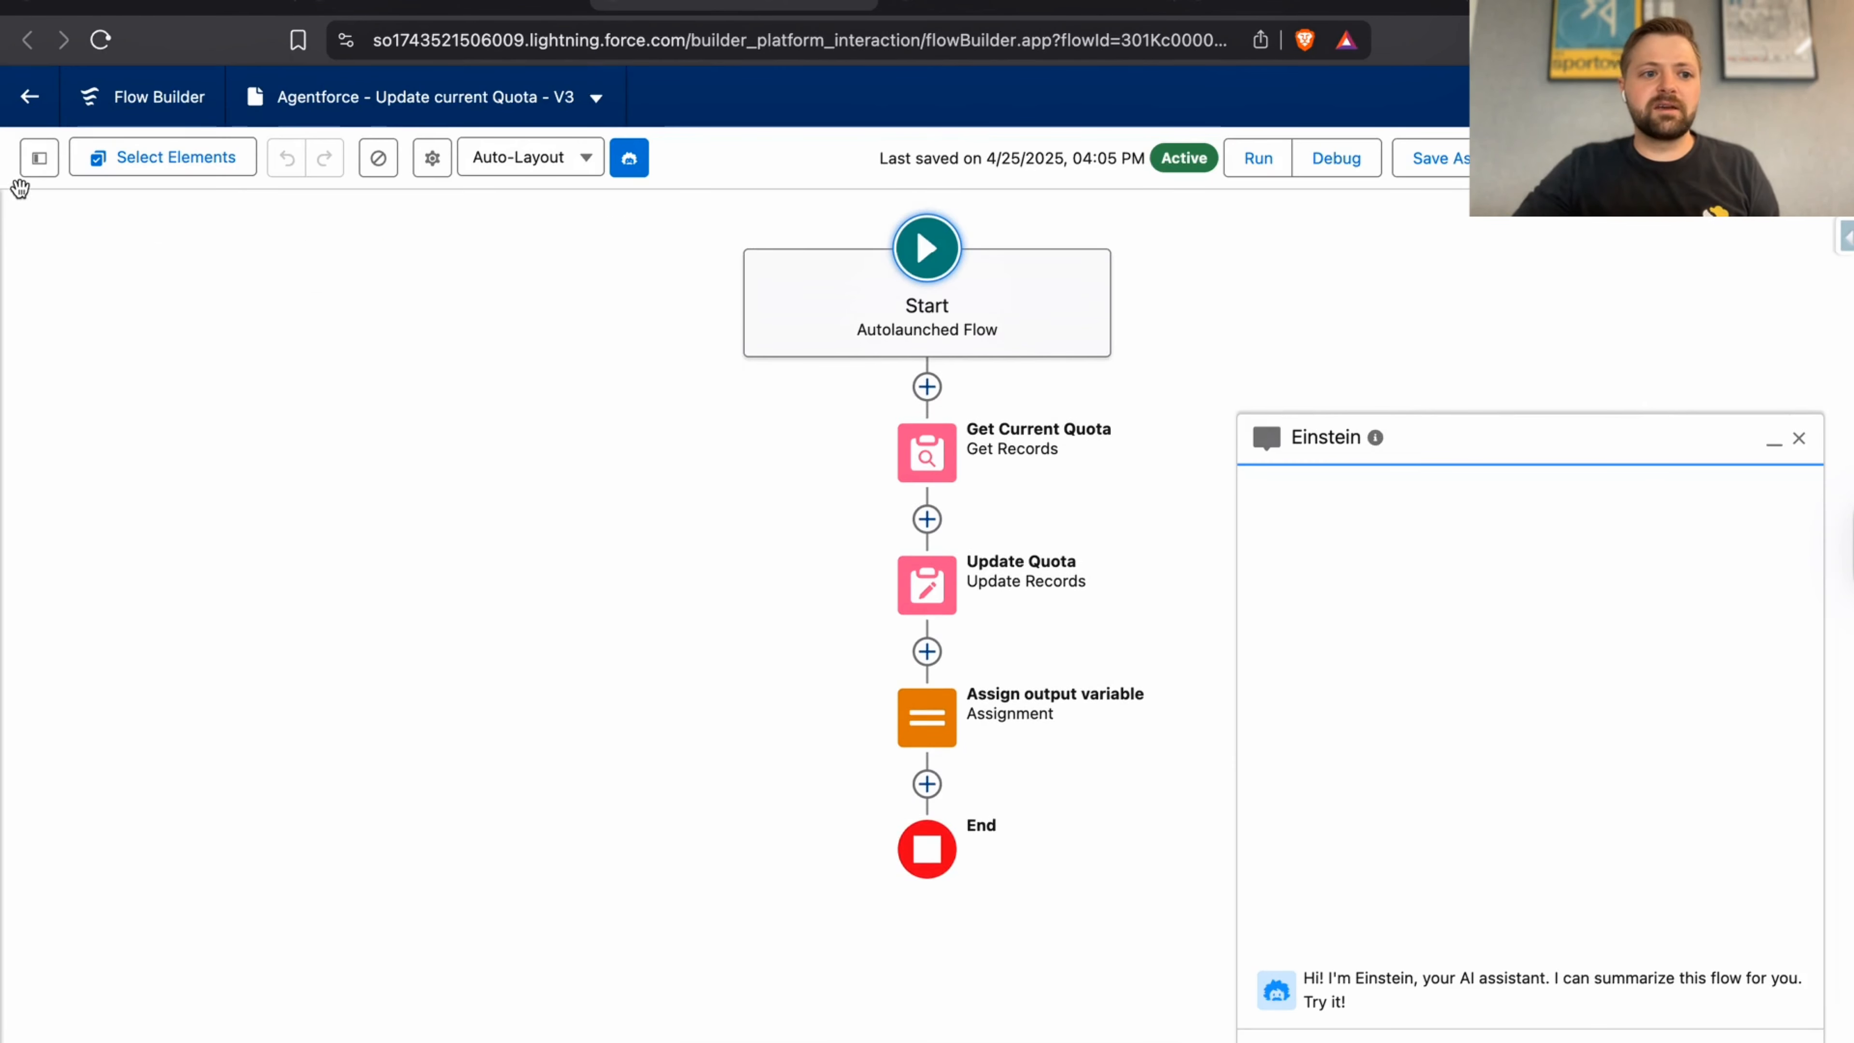
pyautogui.click(40, 161)
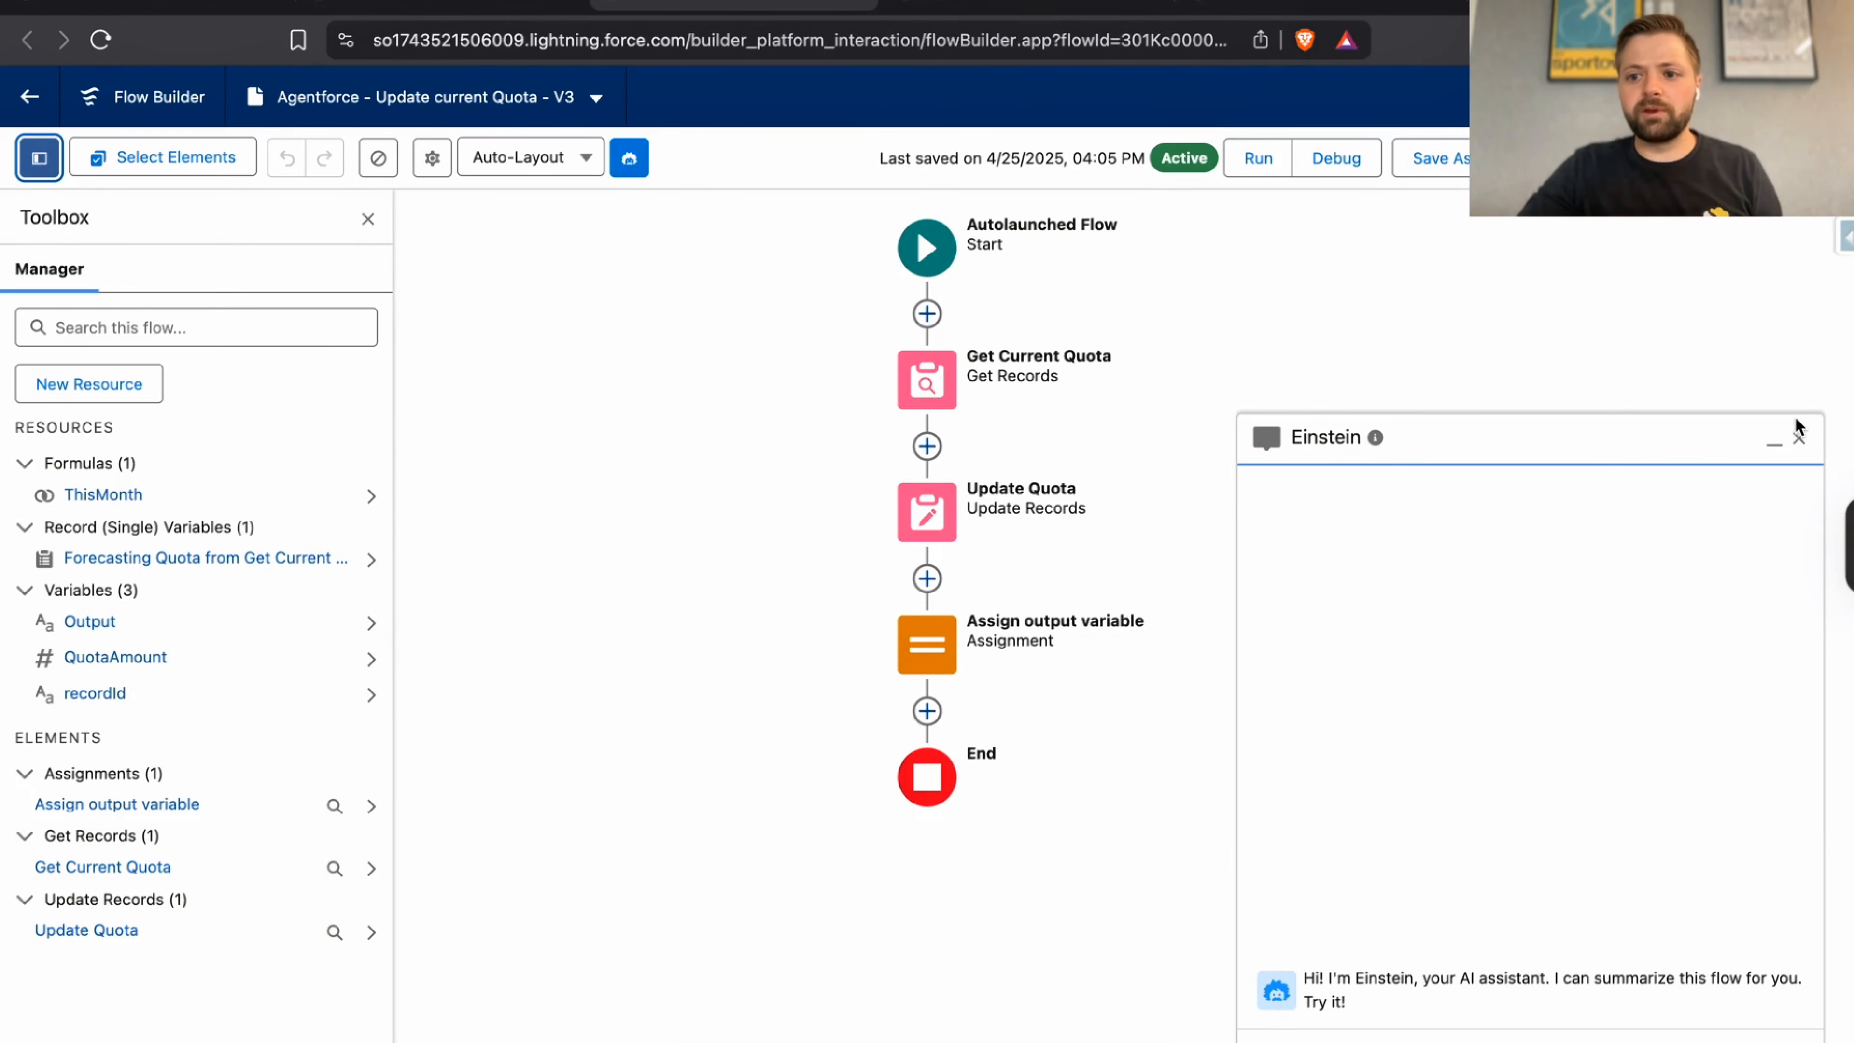
pyautogui.click(1798, 439)
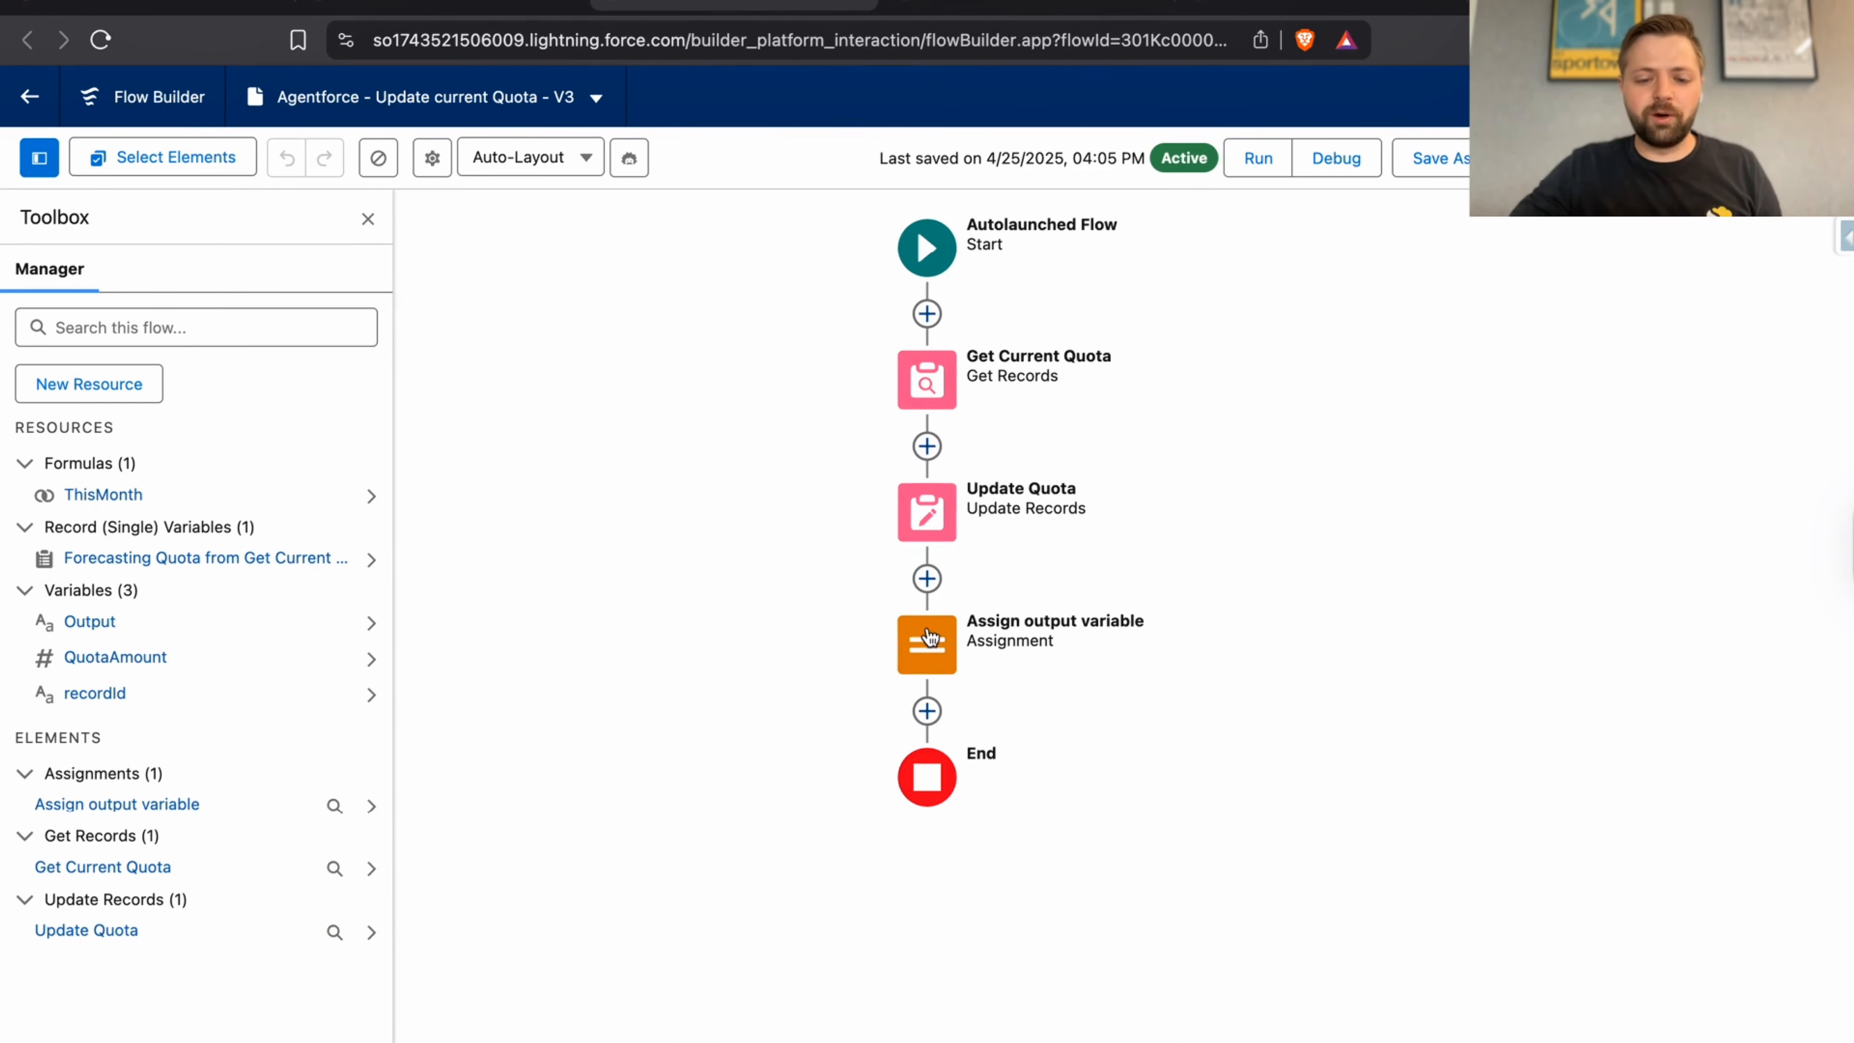
# - Extend the Assign output variable message with praise for the sales rep and save it as a new version
pyautogui.click(947, 659)
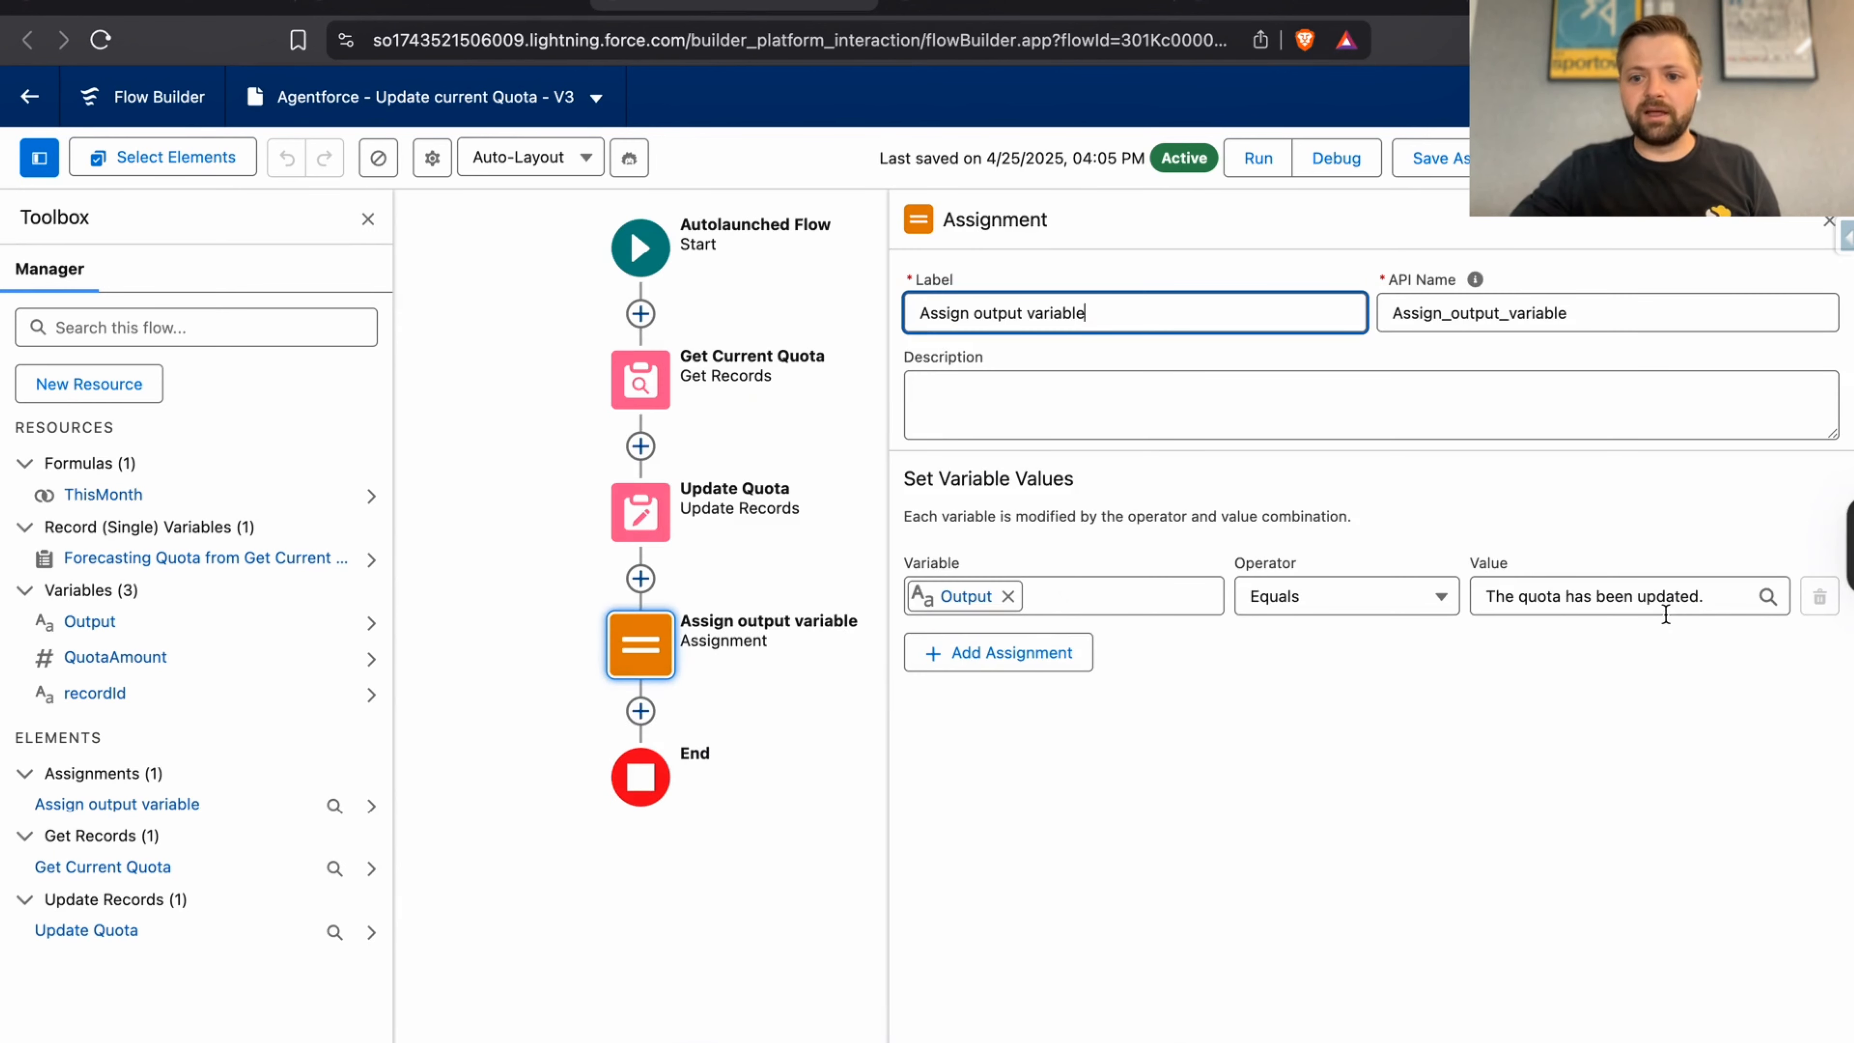
pyautogui.click(1704, 598)
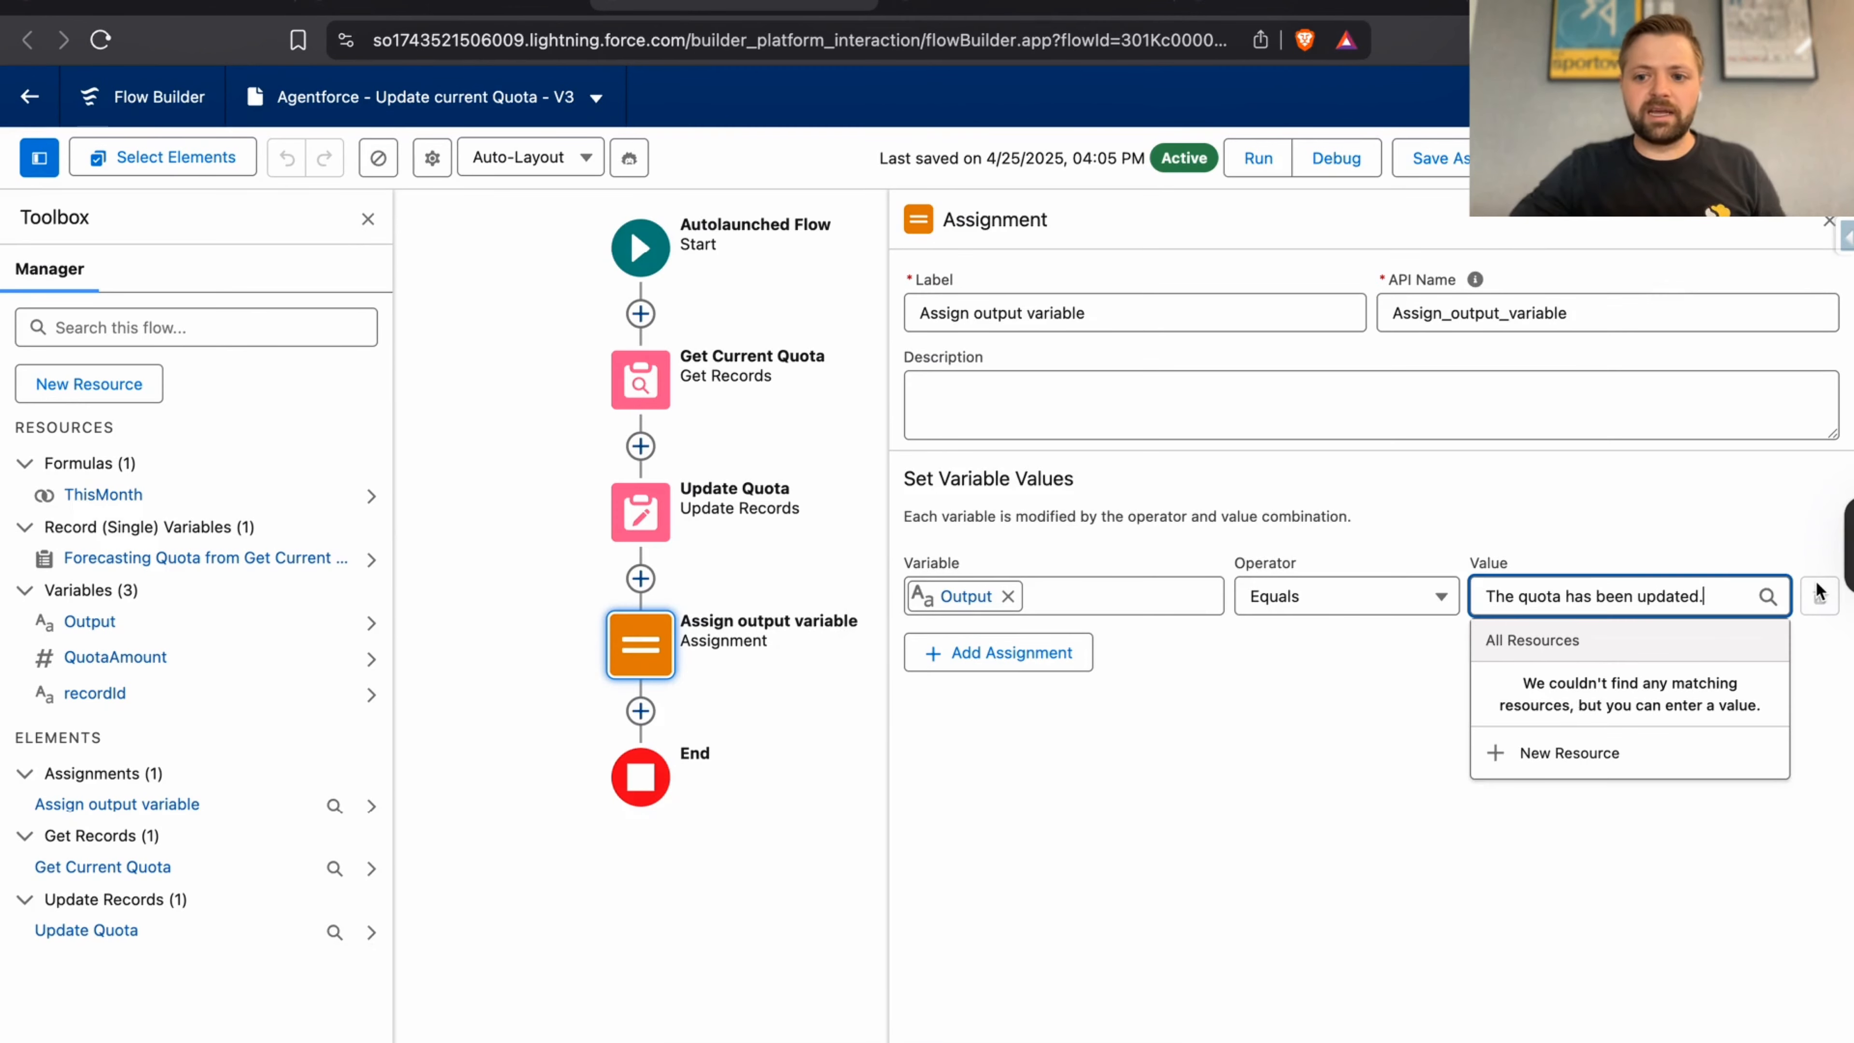
pyautogui.press('BackSpace')
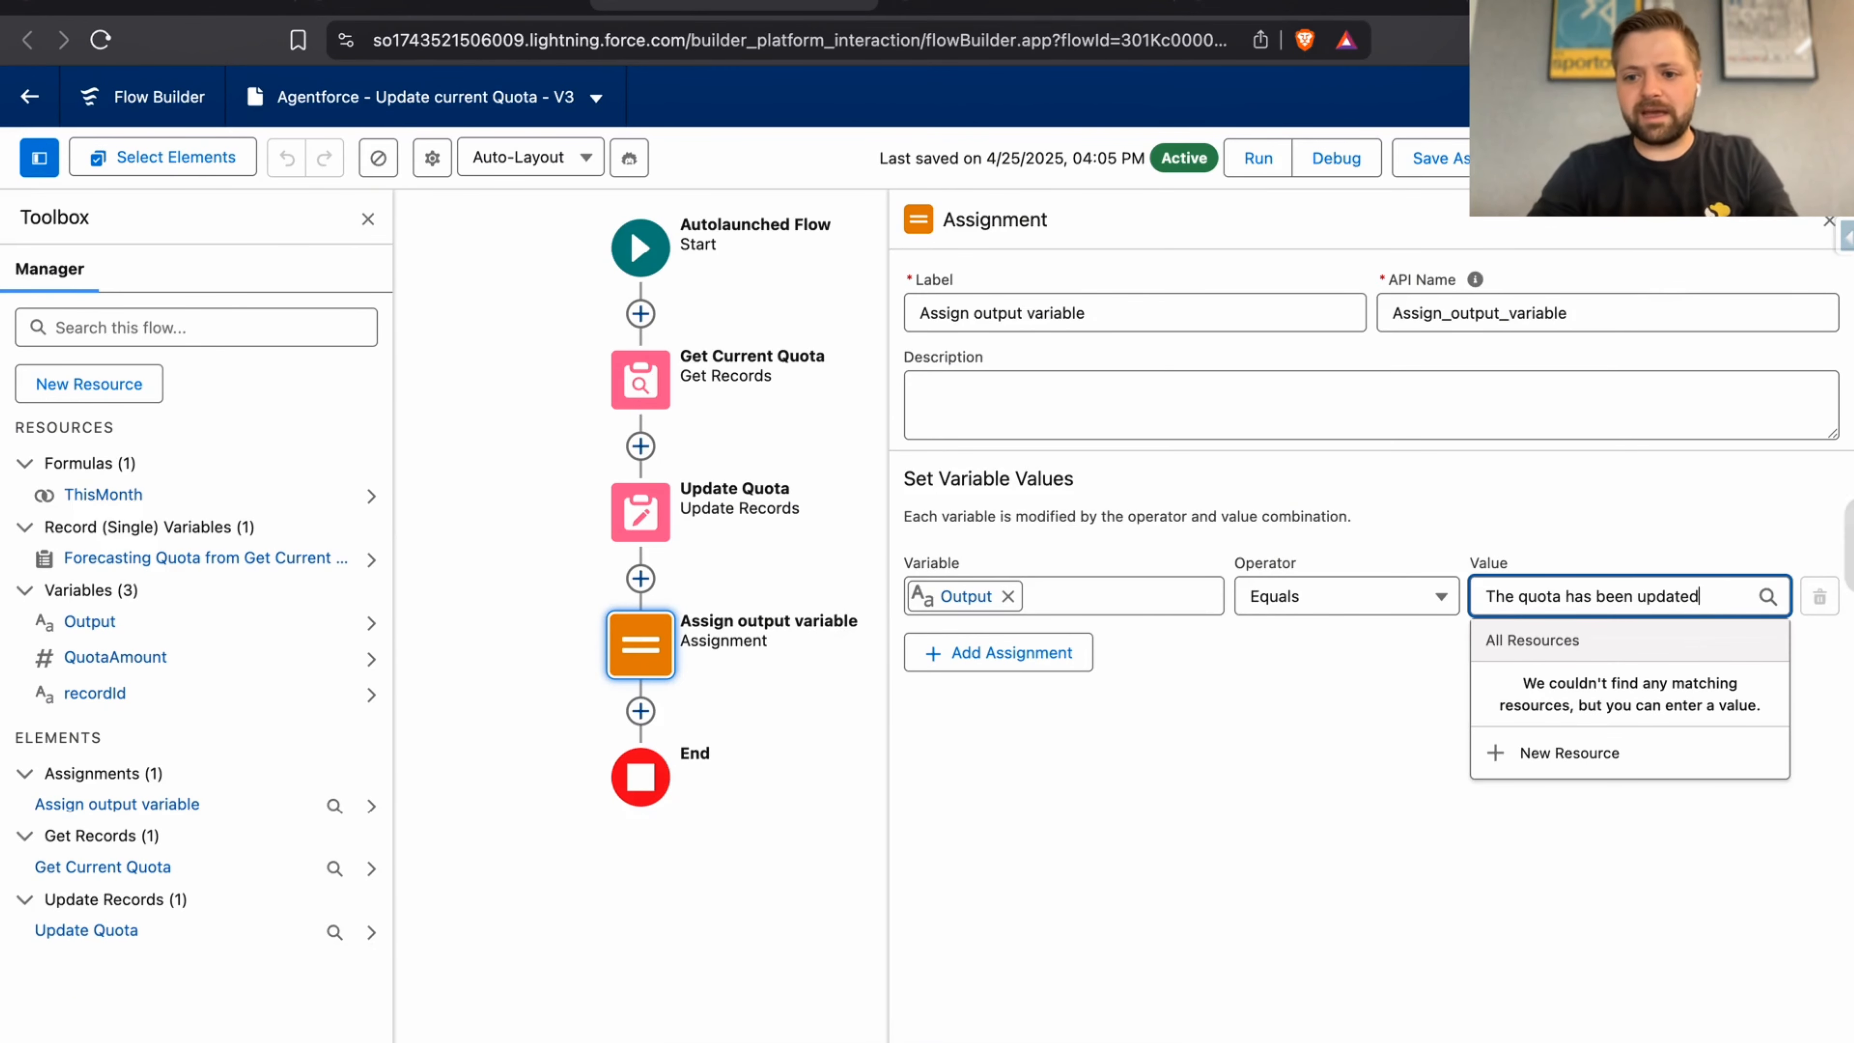
pyautogui.write('for')
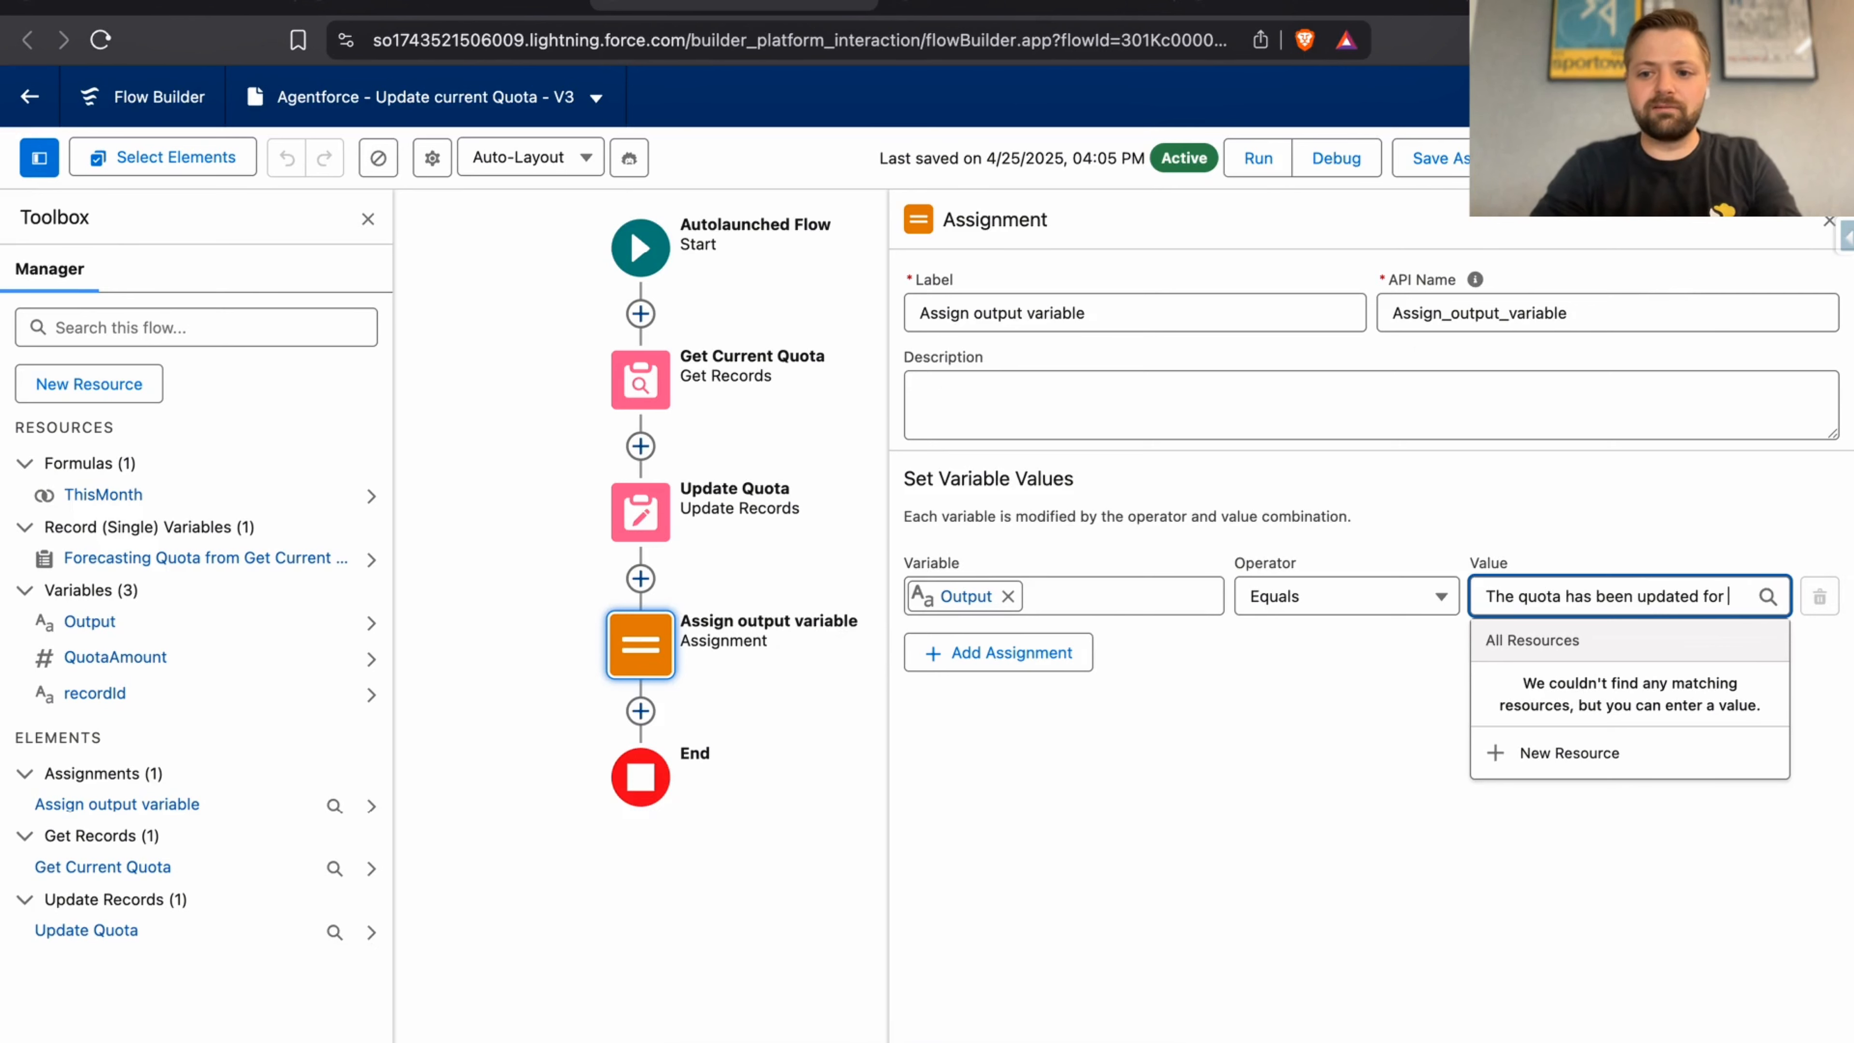
pyautogui.write(' Ben')
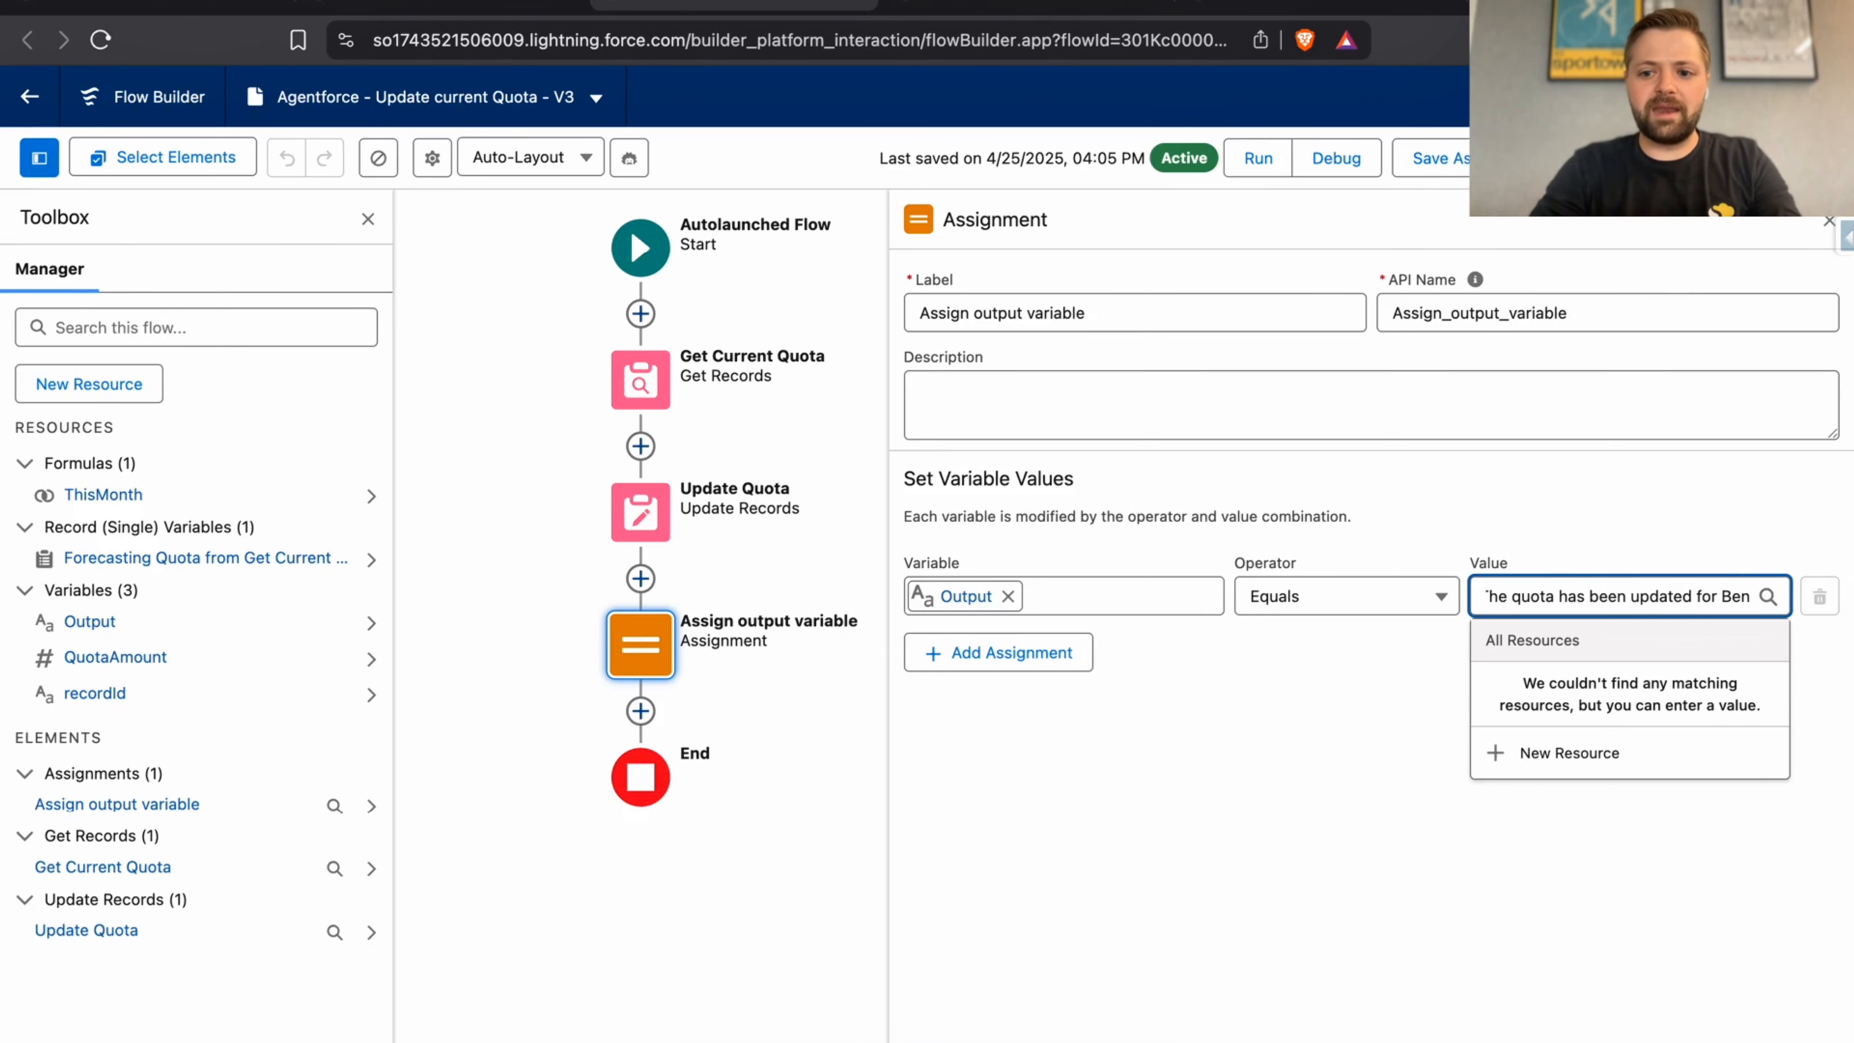
pyautogui.write(' becau')
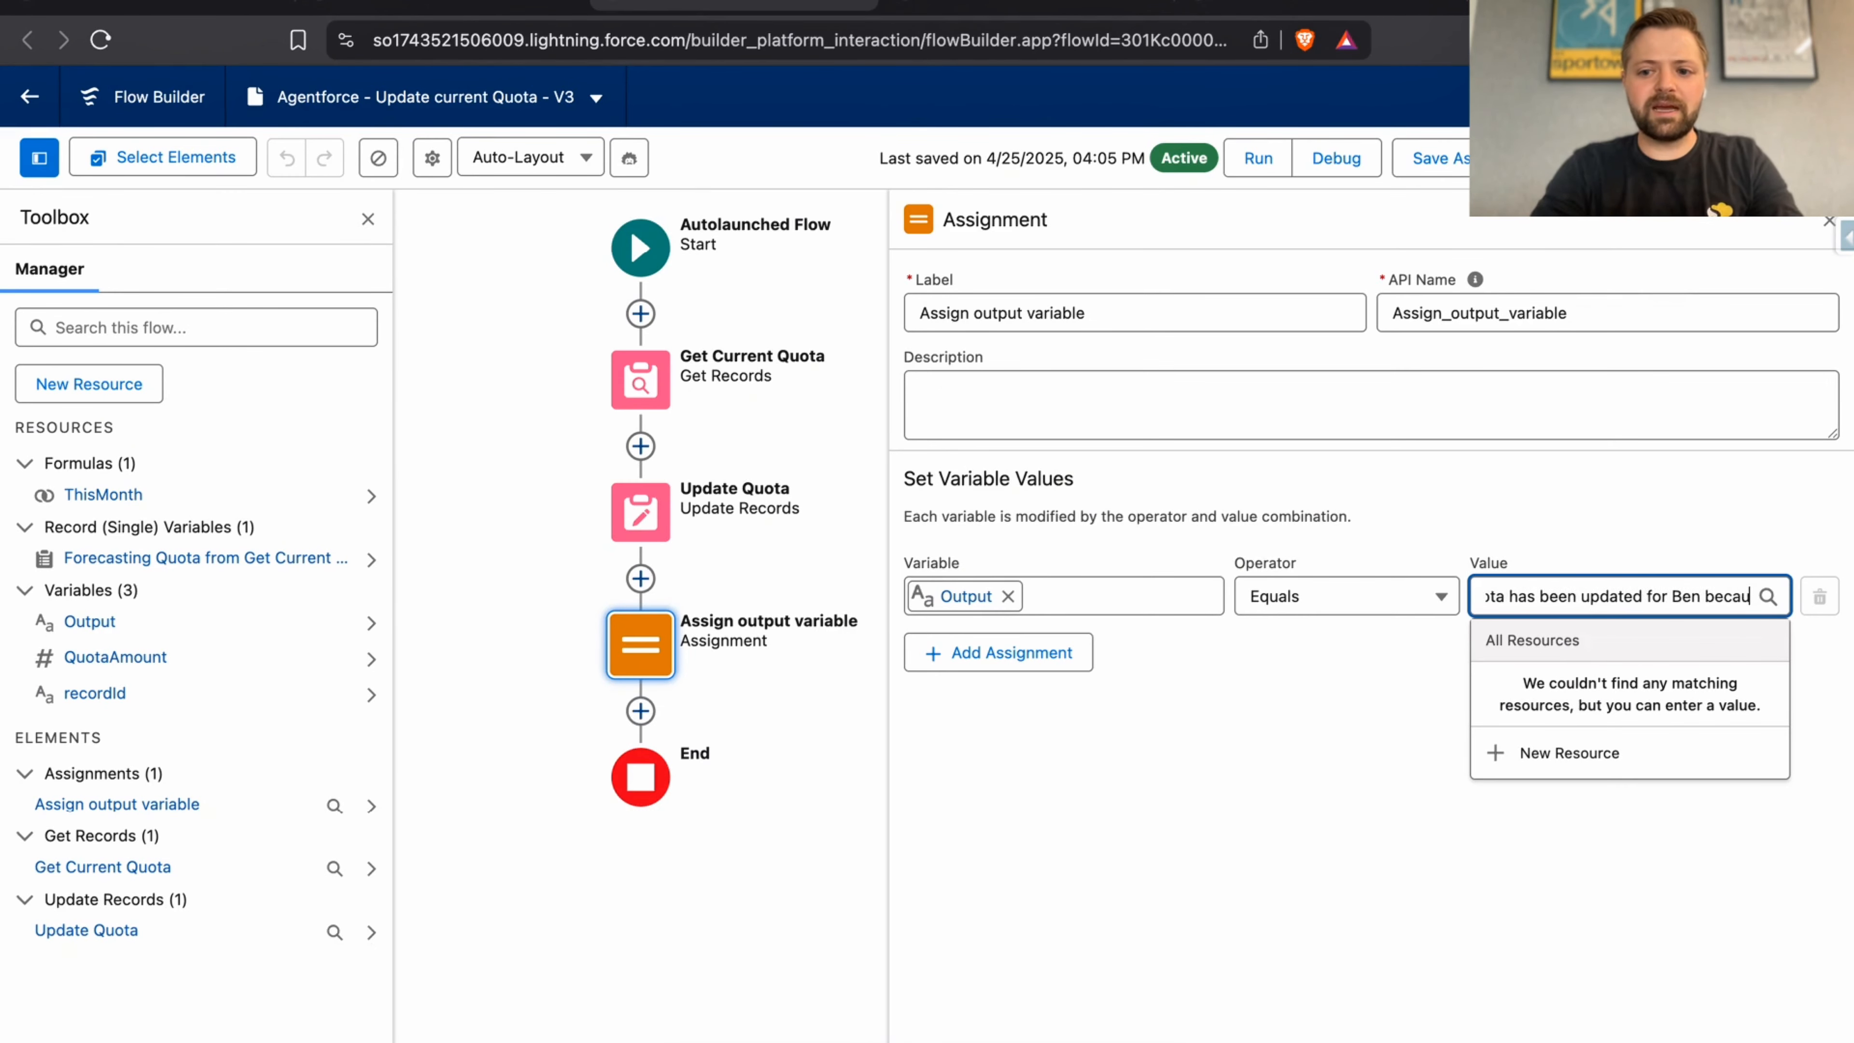
pyautogui.write('se he is killing it.')
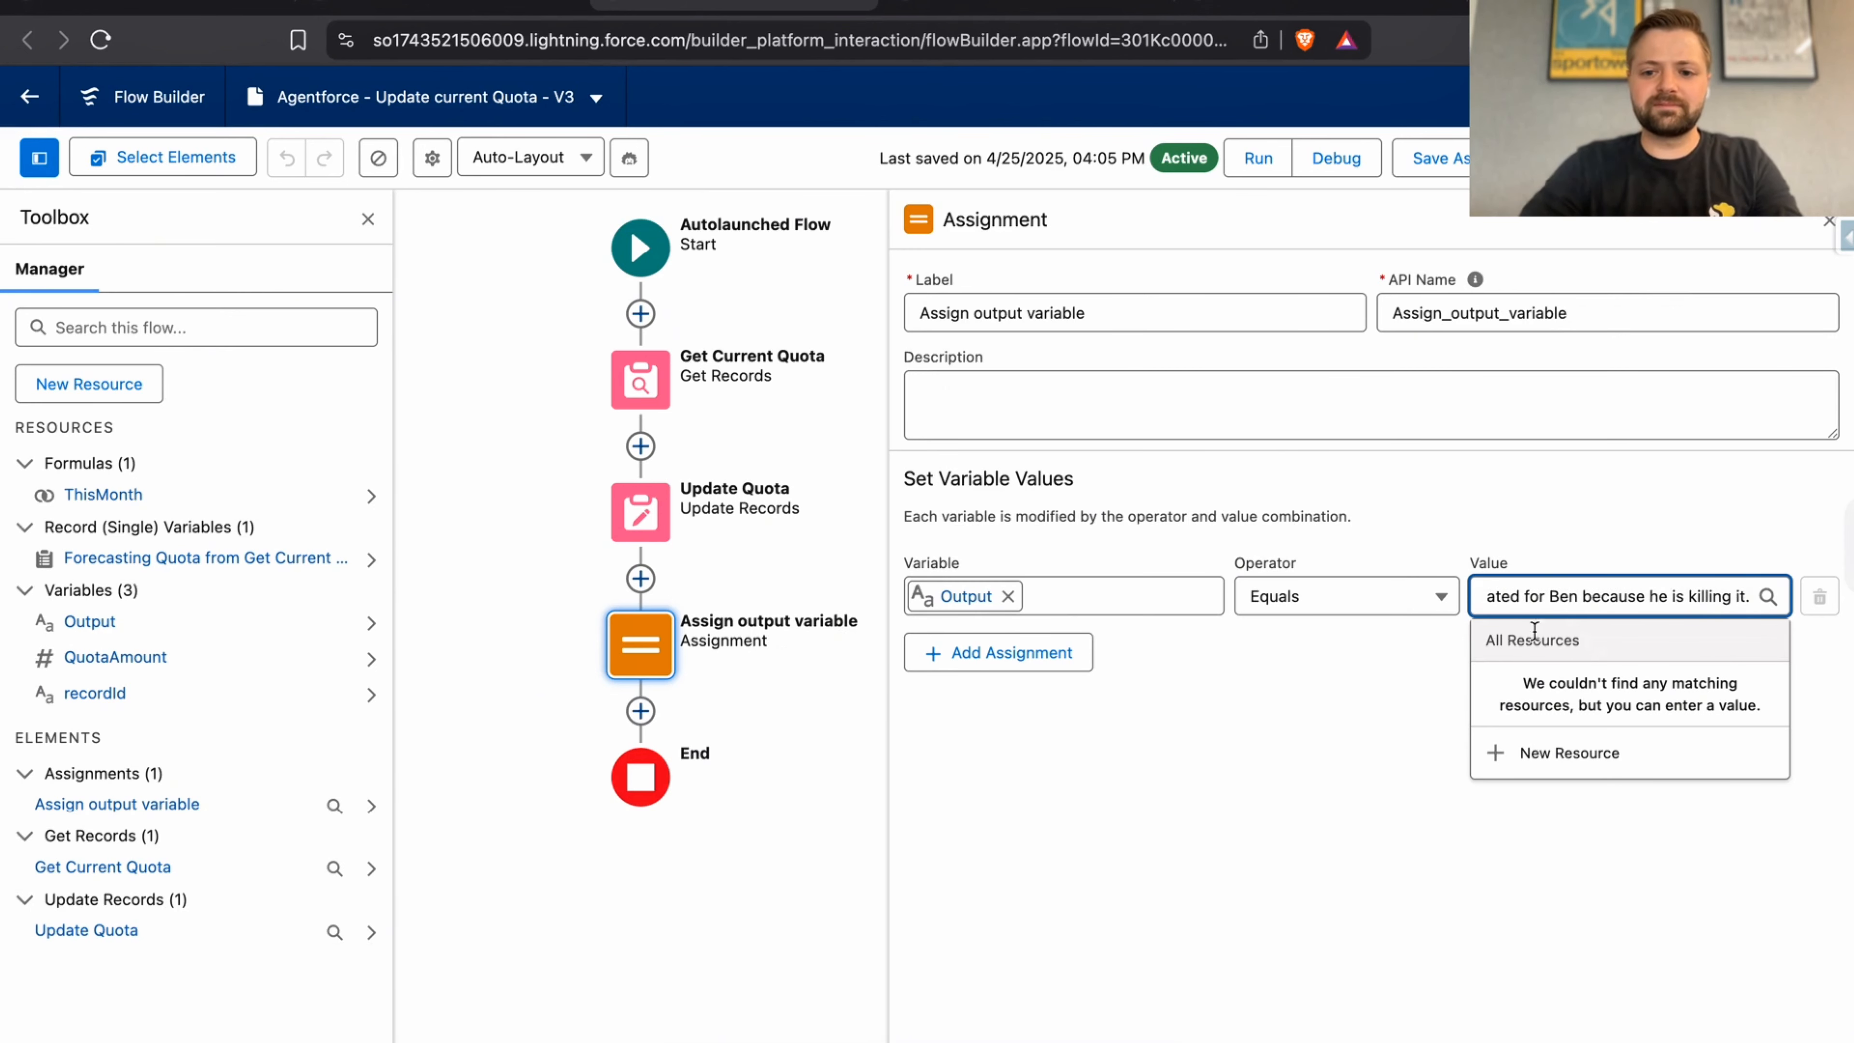
pyautogui.click(1369, 782)
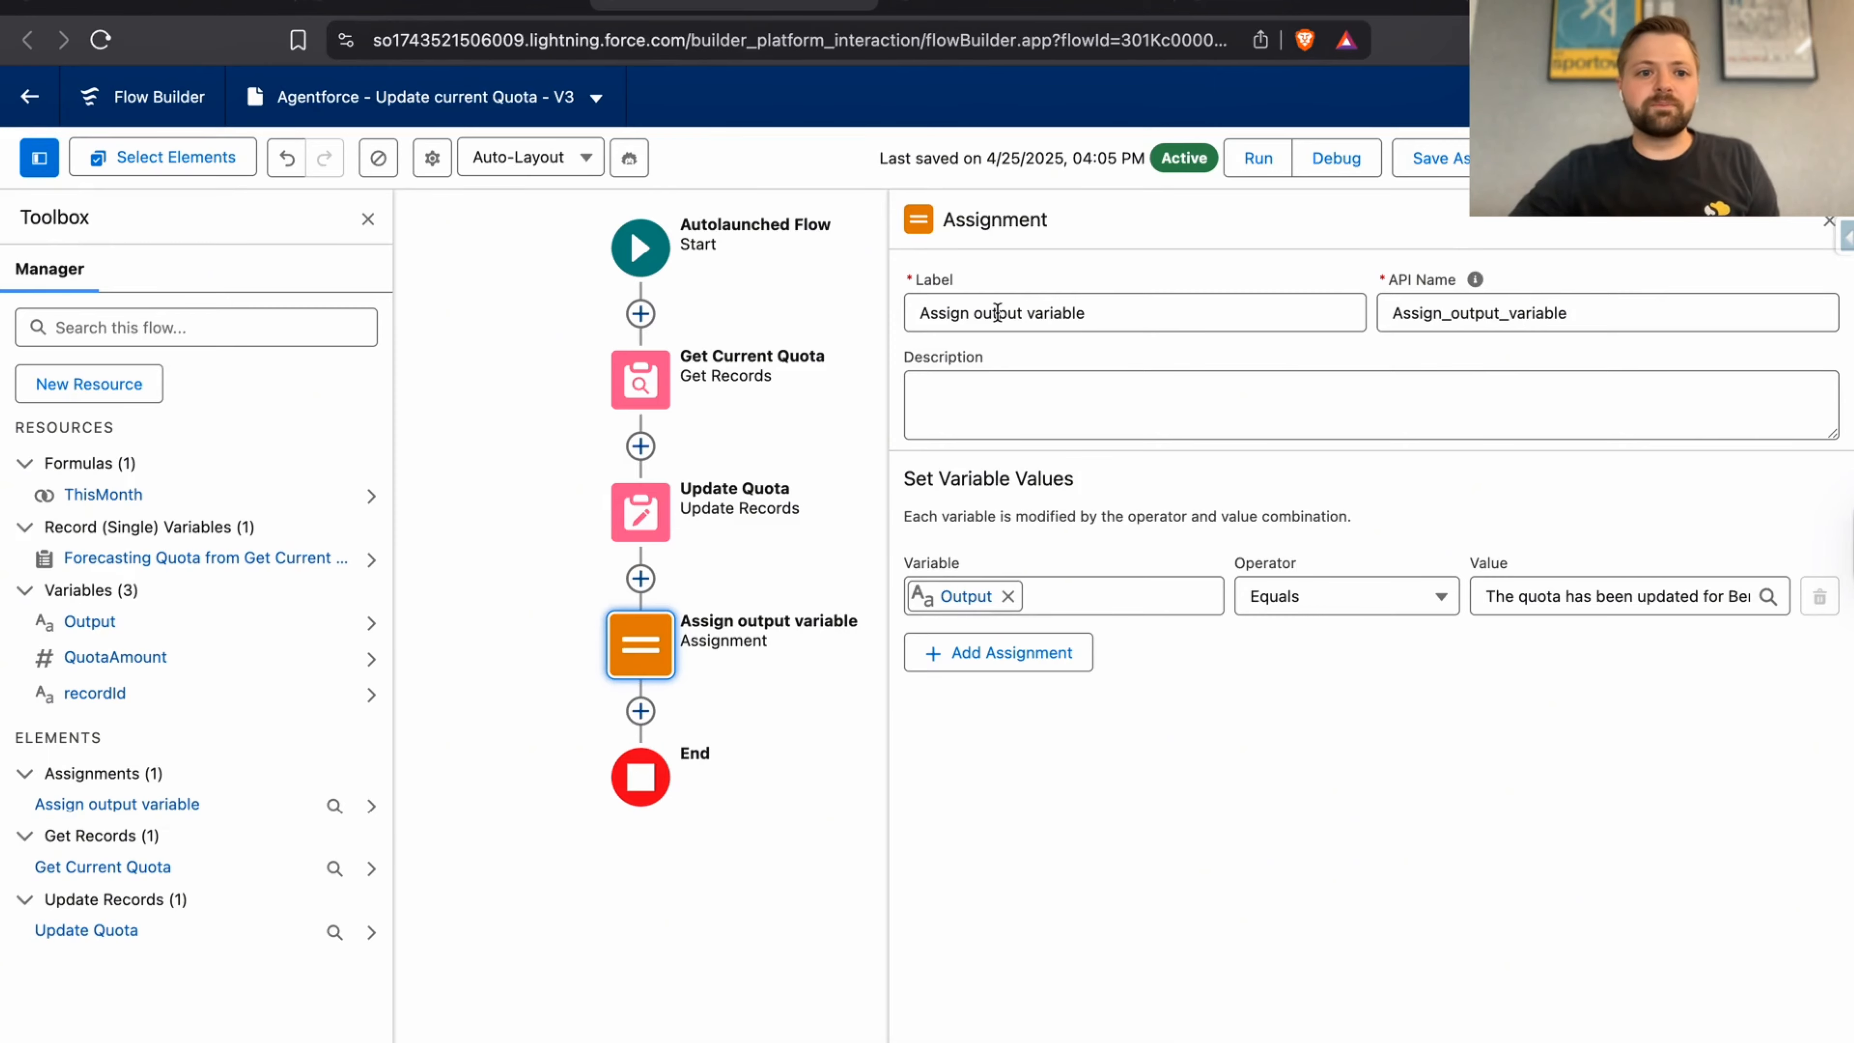
pyautogui.click(1431, 158)
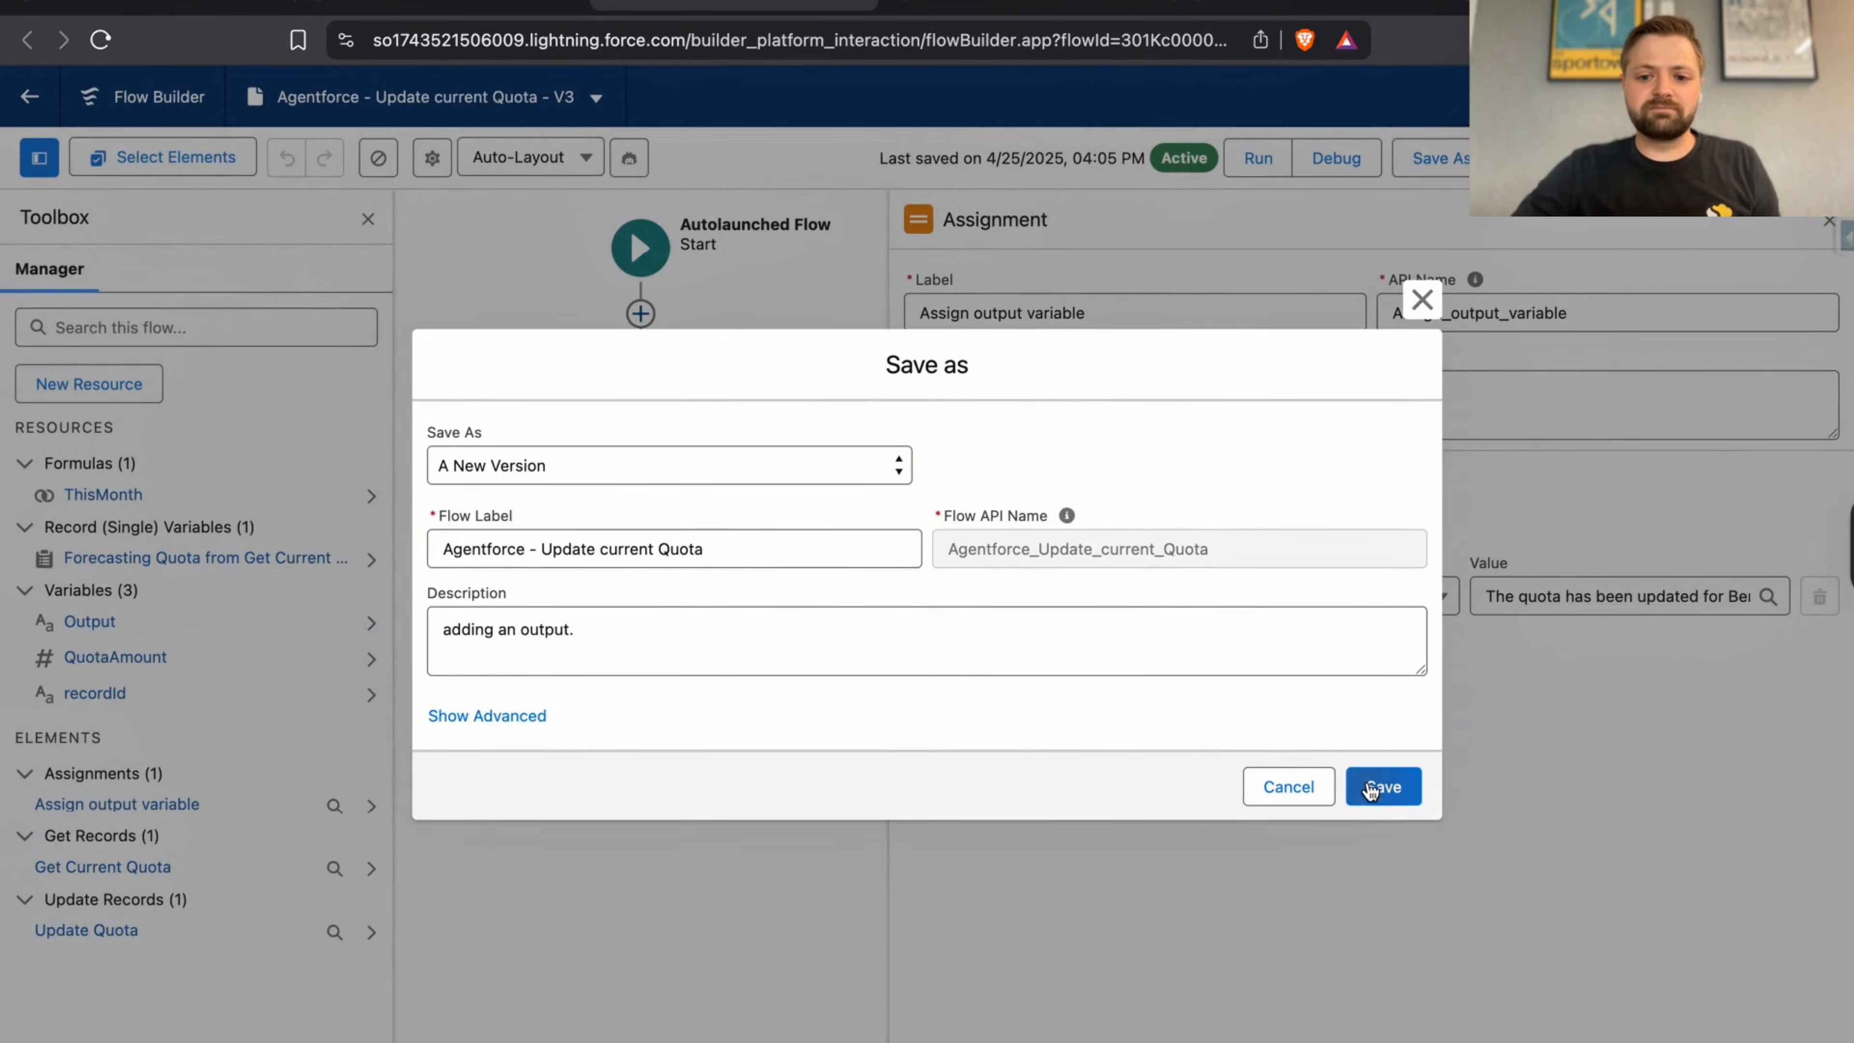
pyautogui.click(1386, 785)
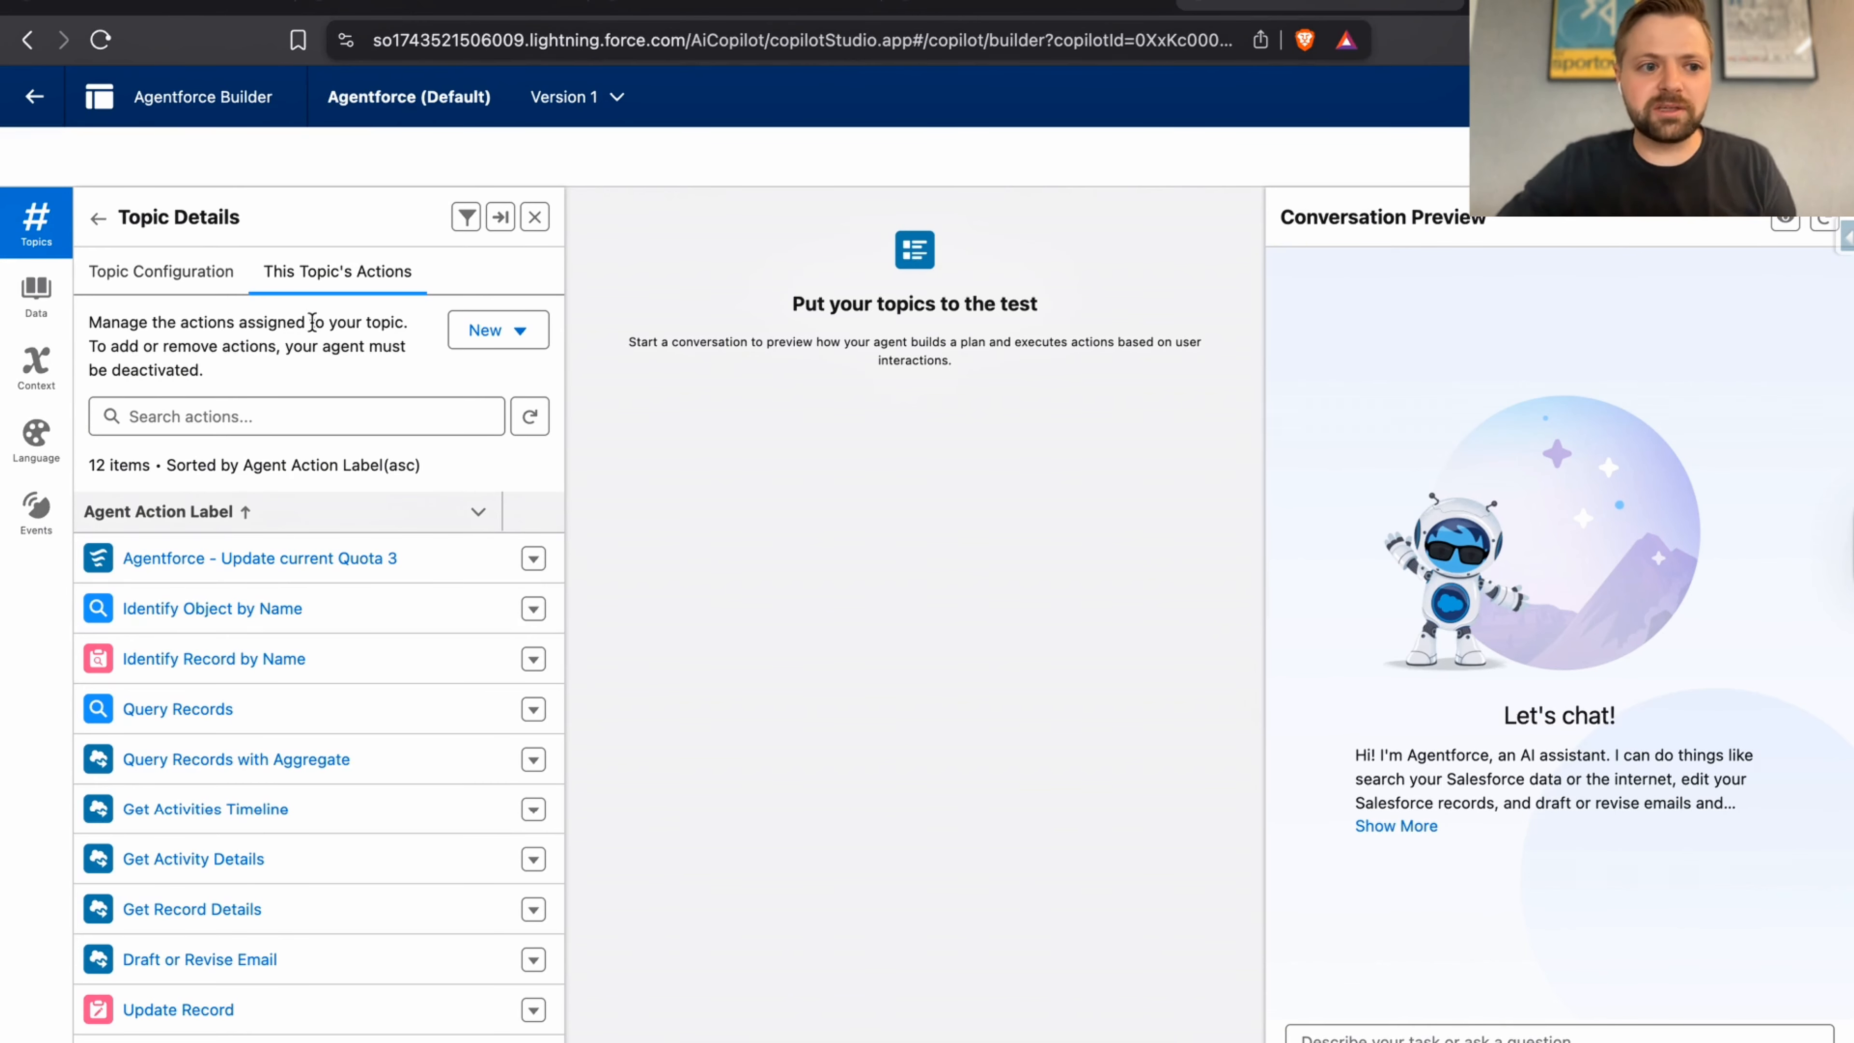
pyautogui.click(209, 284)
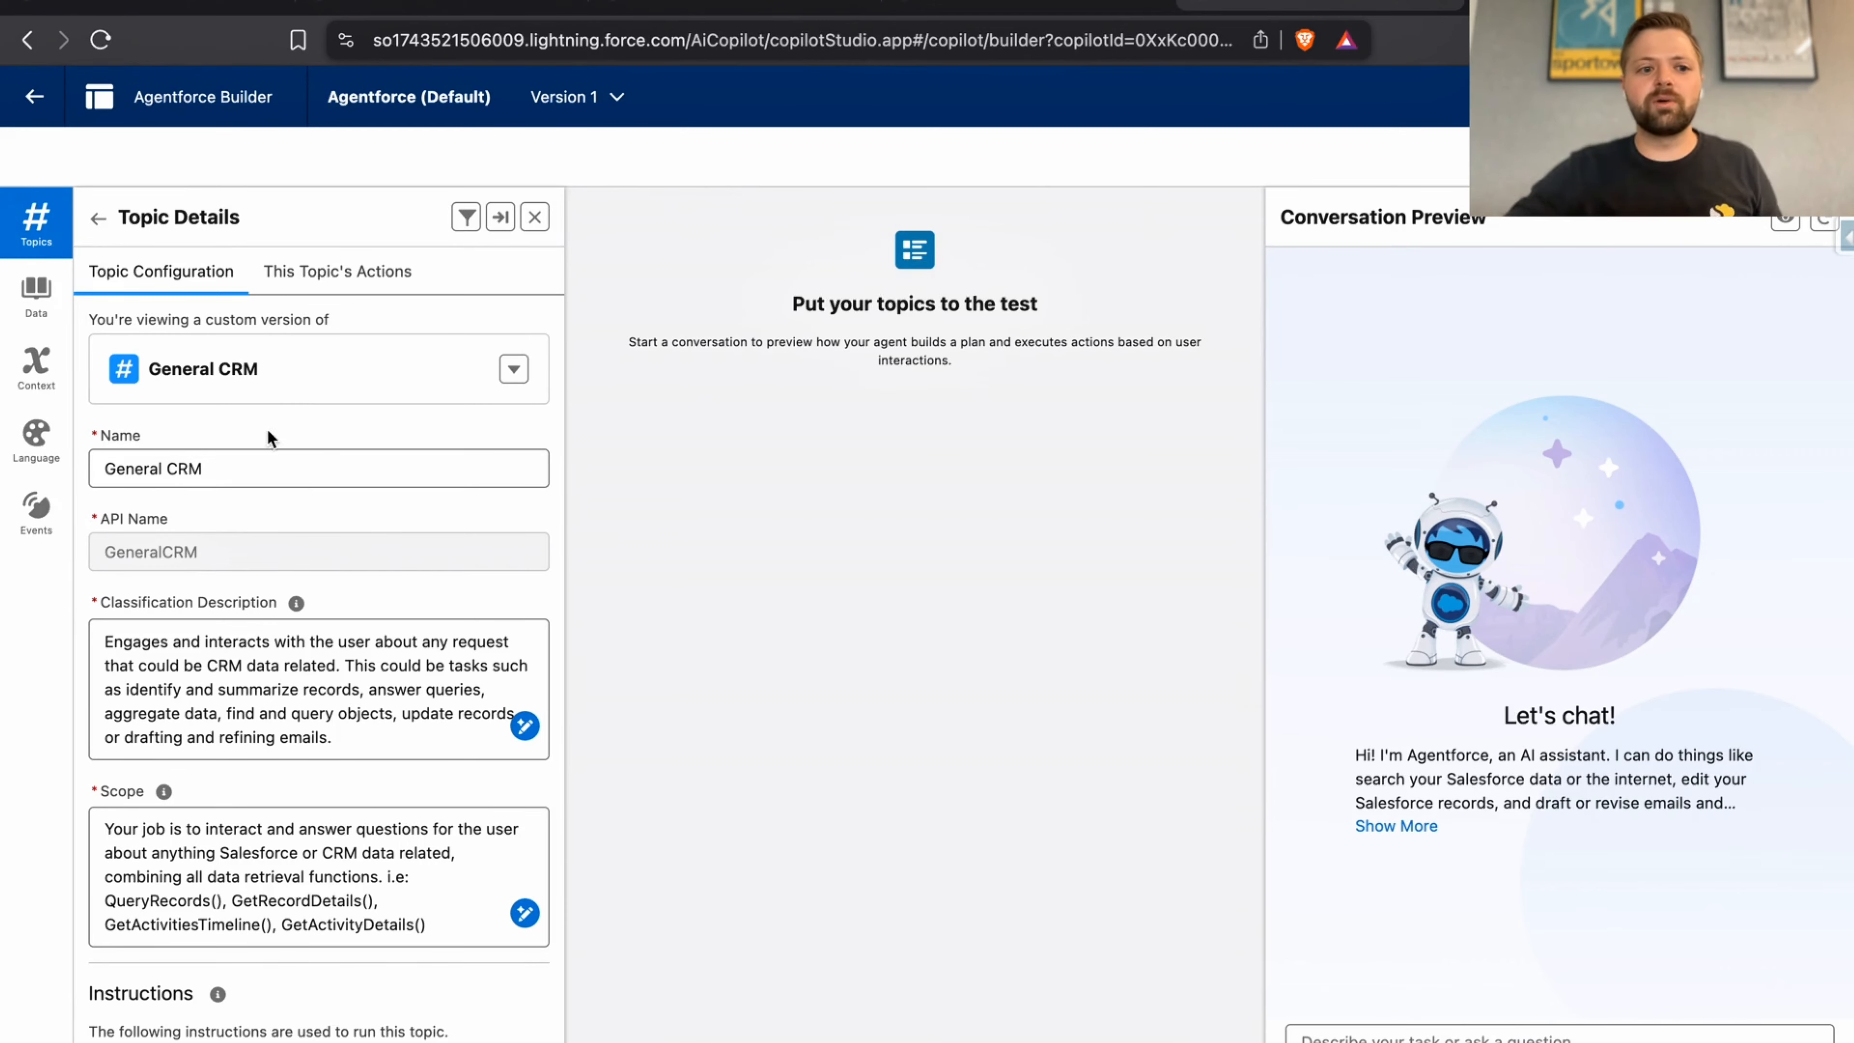
pyautogui.scroll(-1, 318, 666)
pyautogui.scroll(-10, 318, 666)
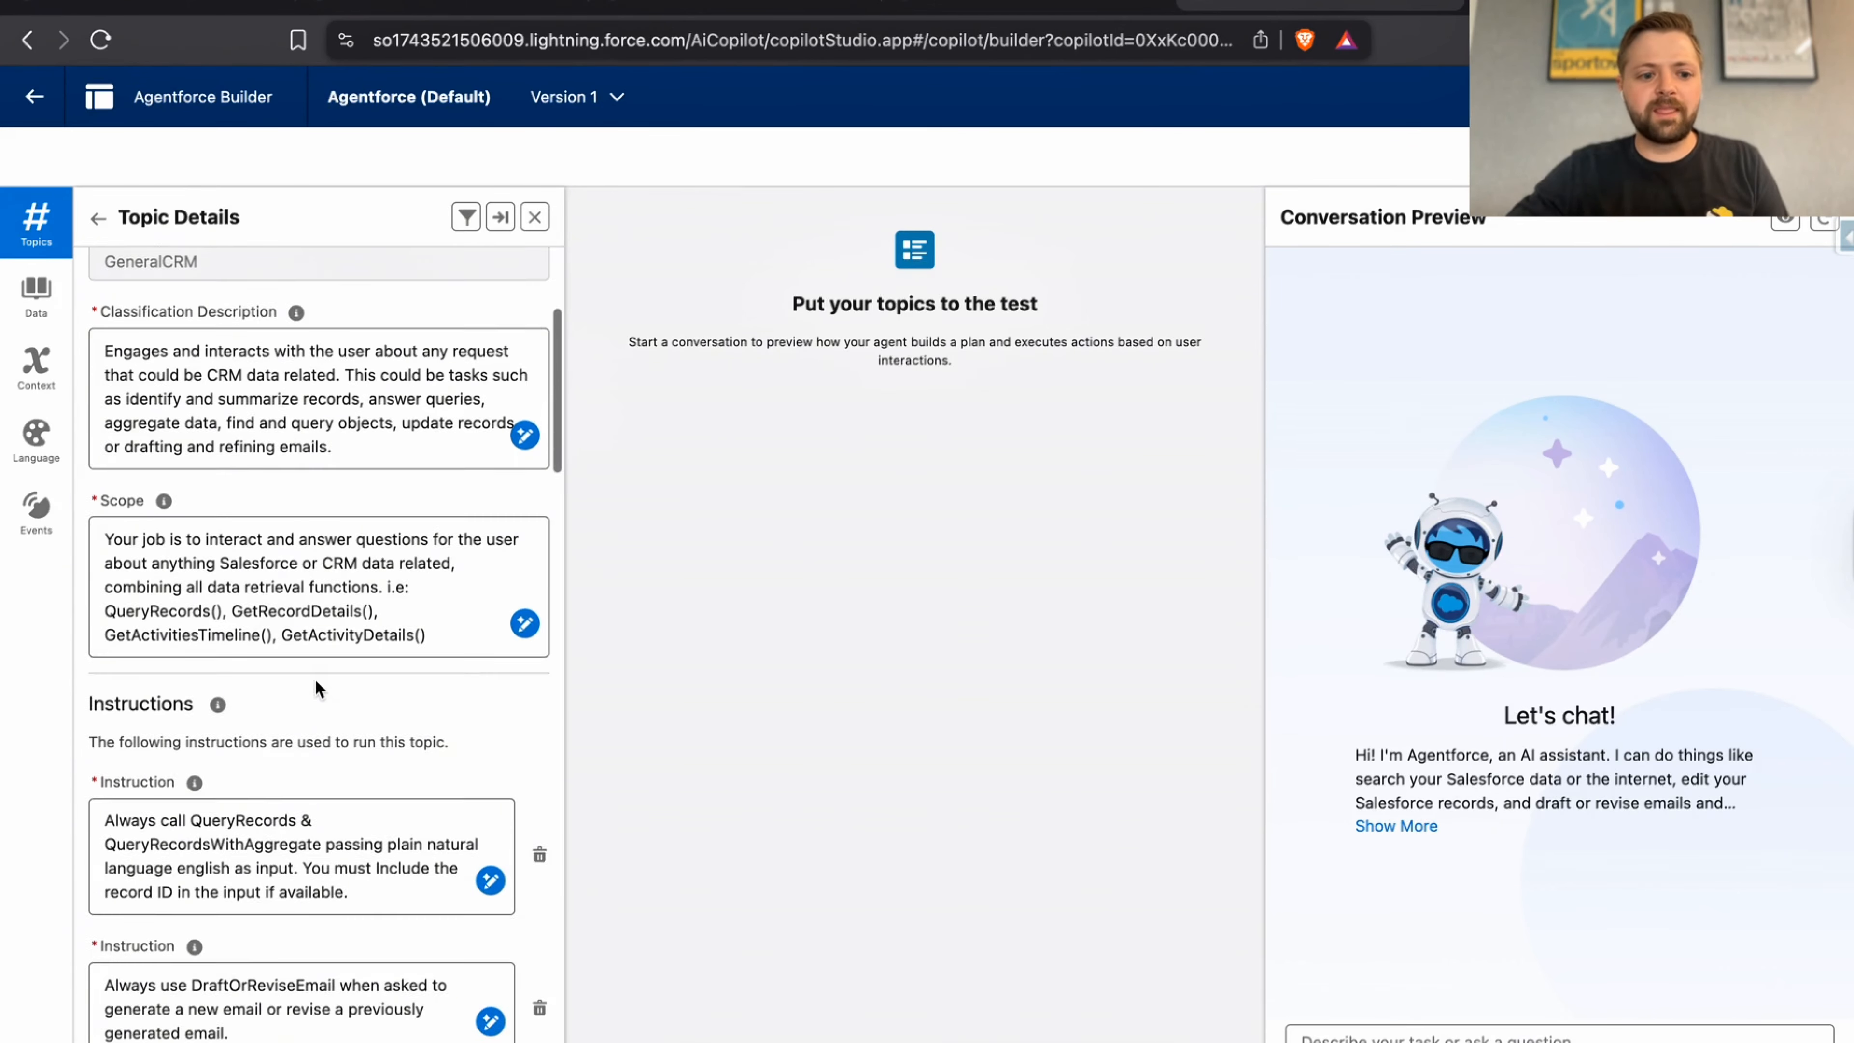
pyautogui.scroll(-10, 316, 686)
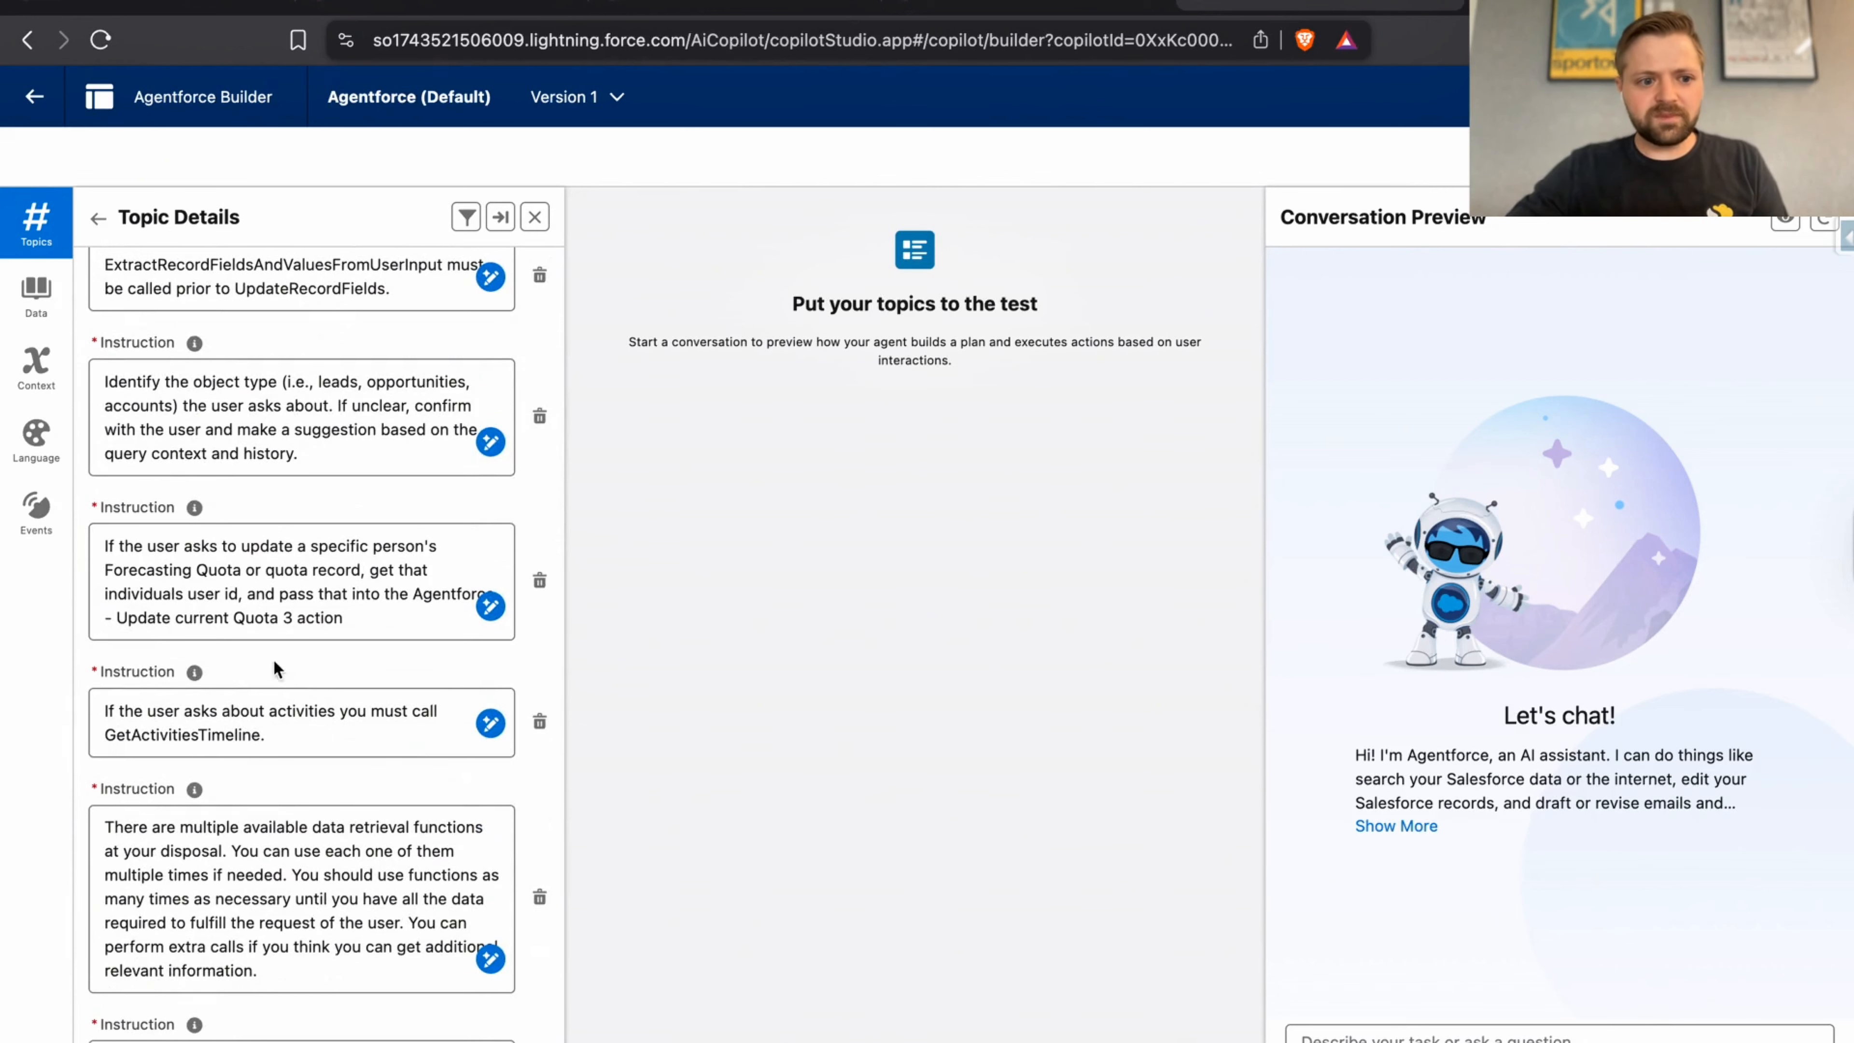
pyautogui.moveTo(103, 555); pyautogui.dragTo(348, 621)
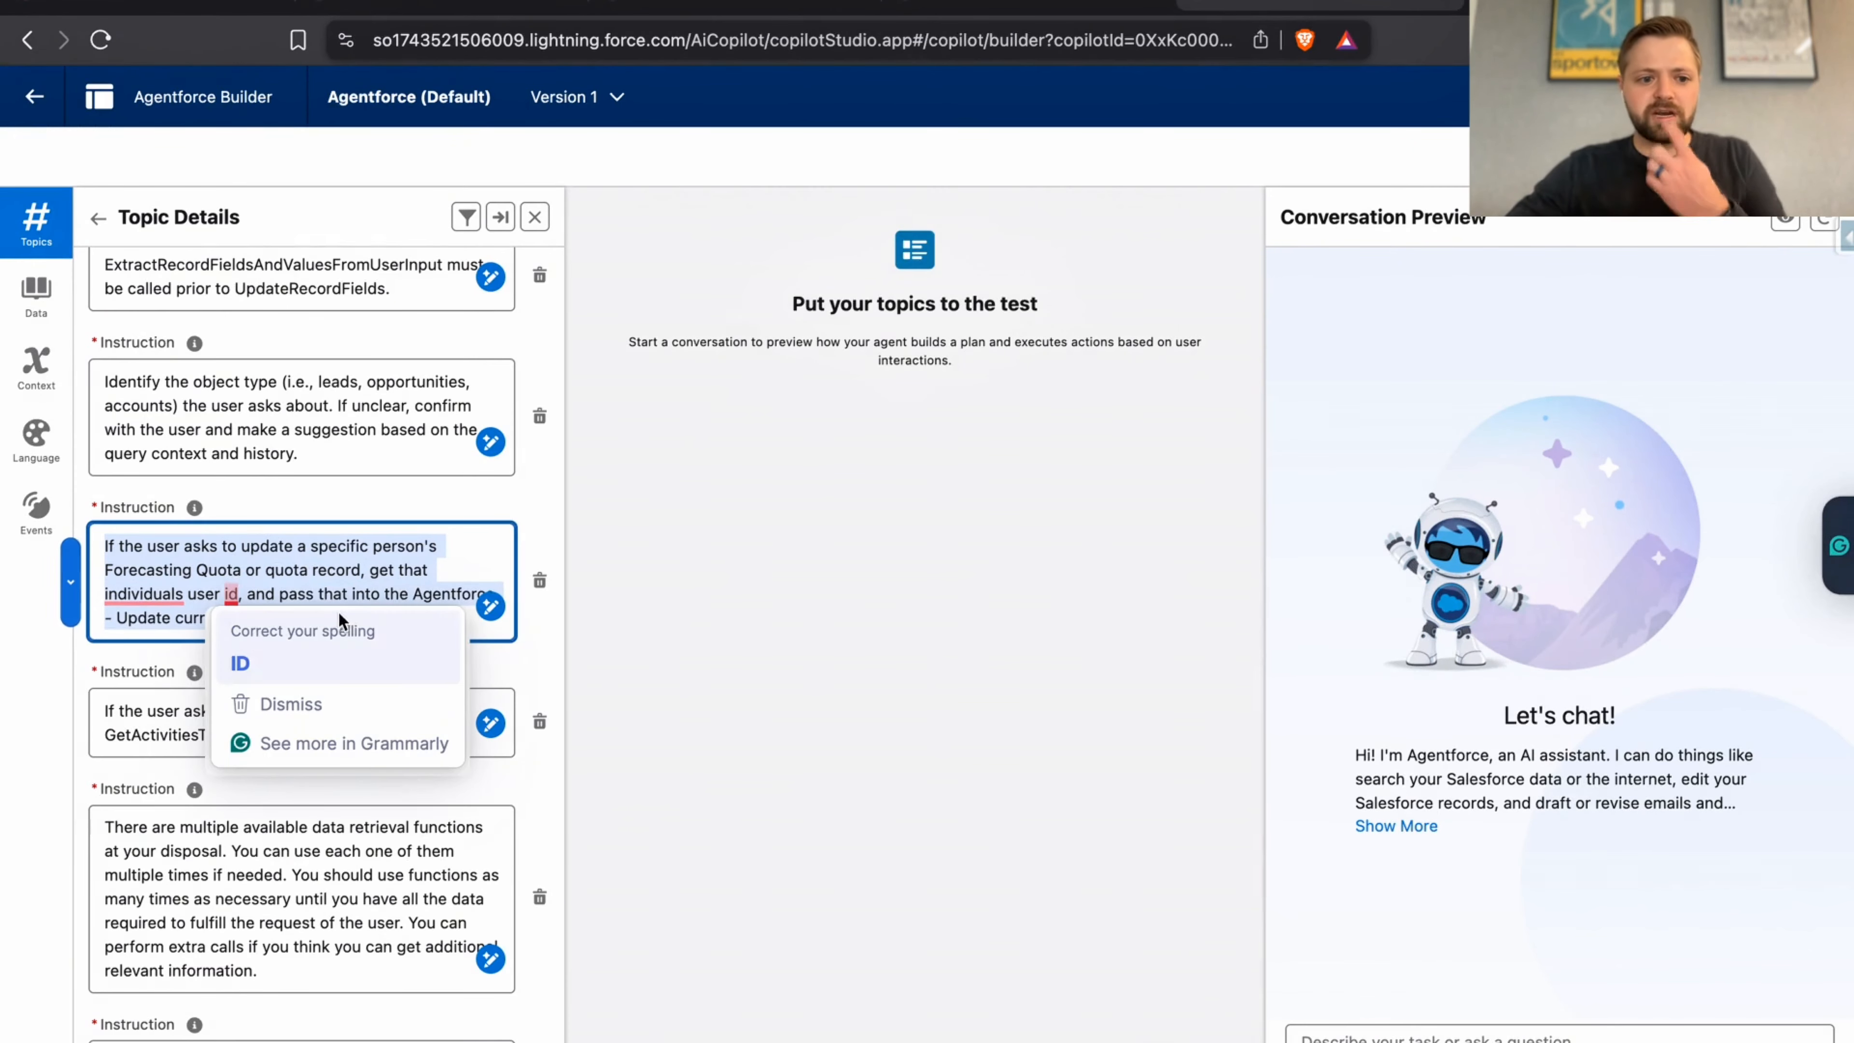
pyautogui.click(399, 577)
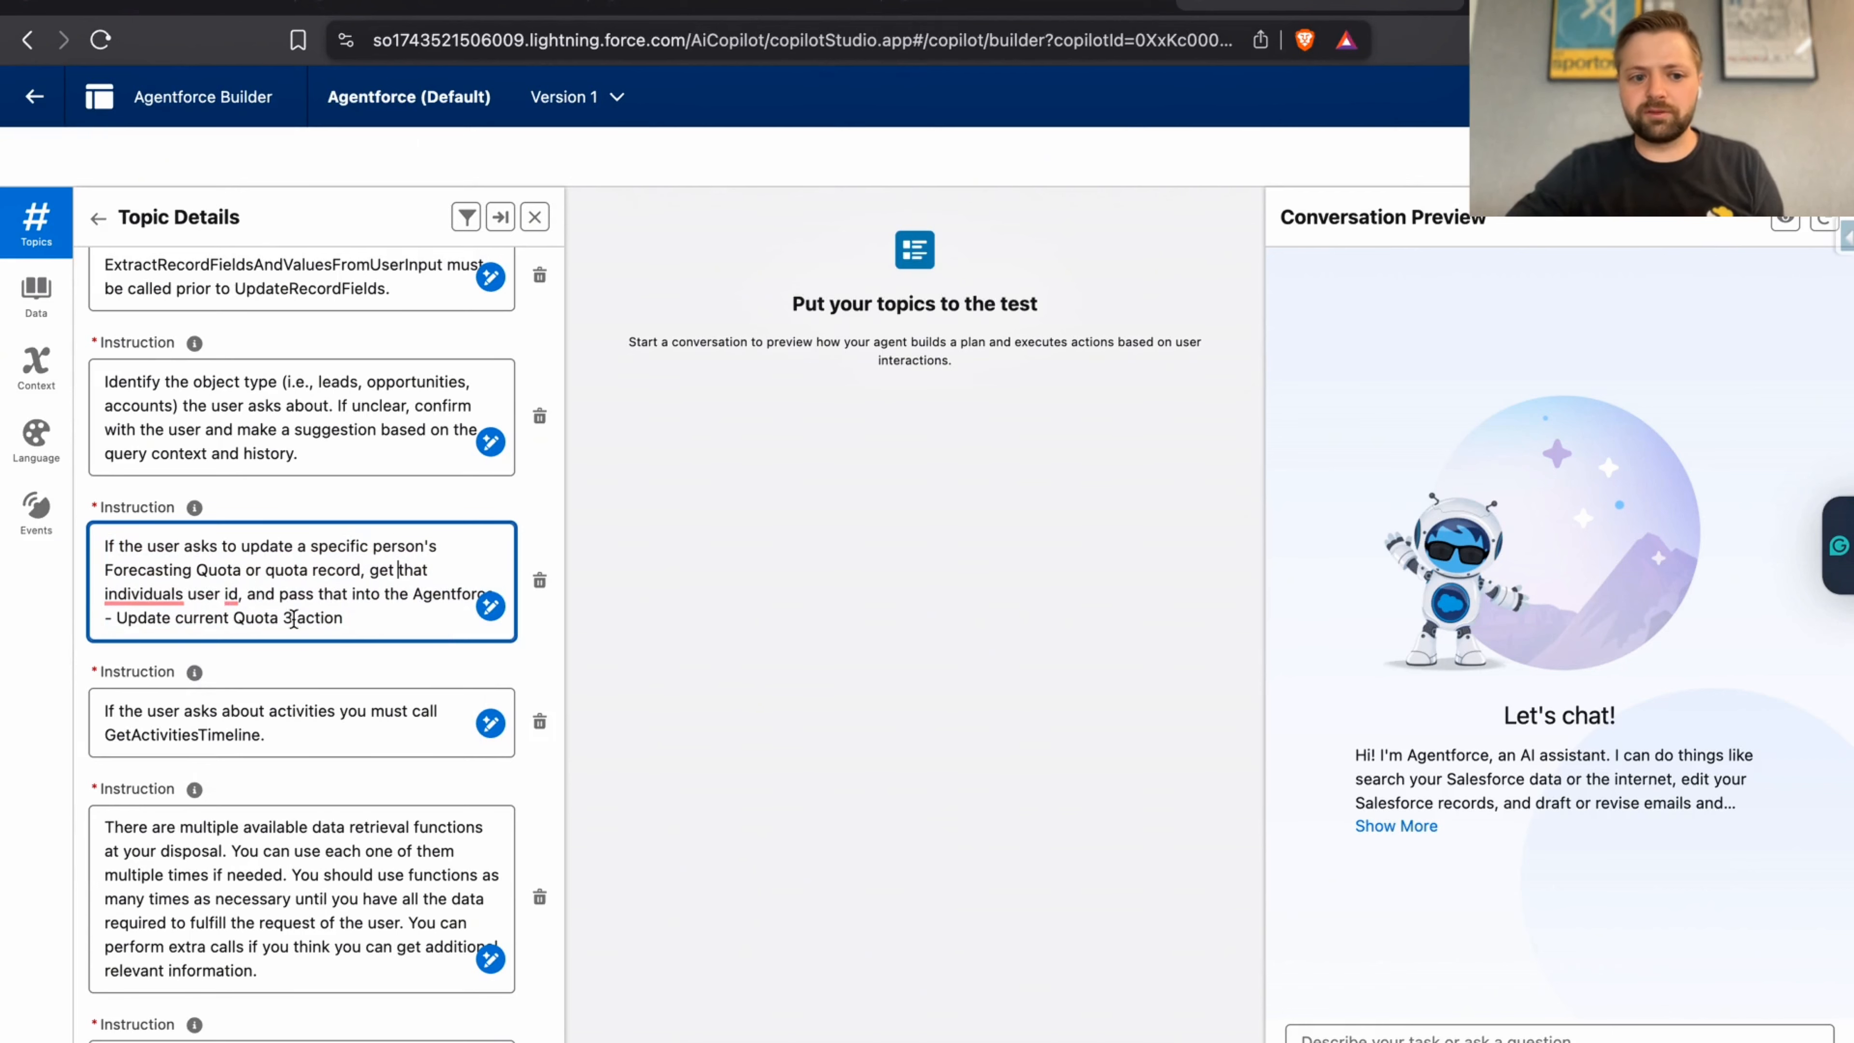
pyautogui.scroll(10, 368, 573)
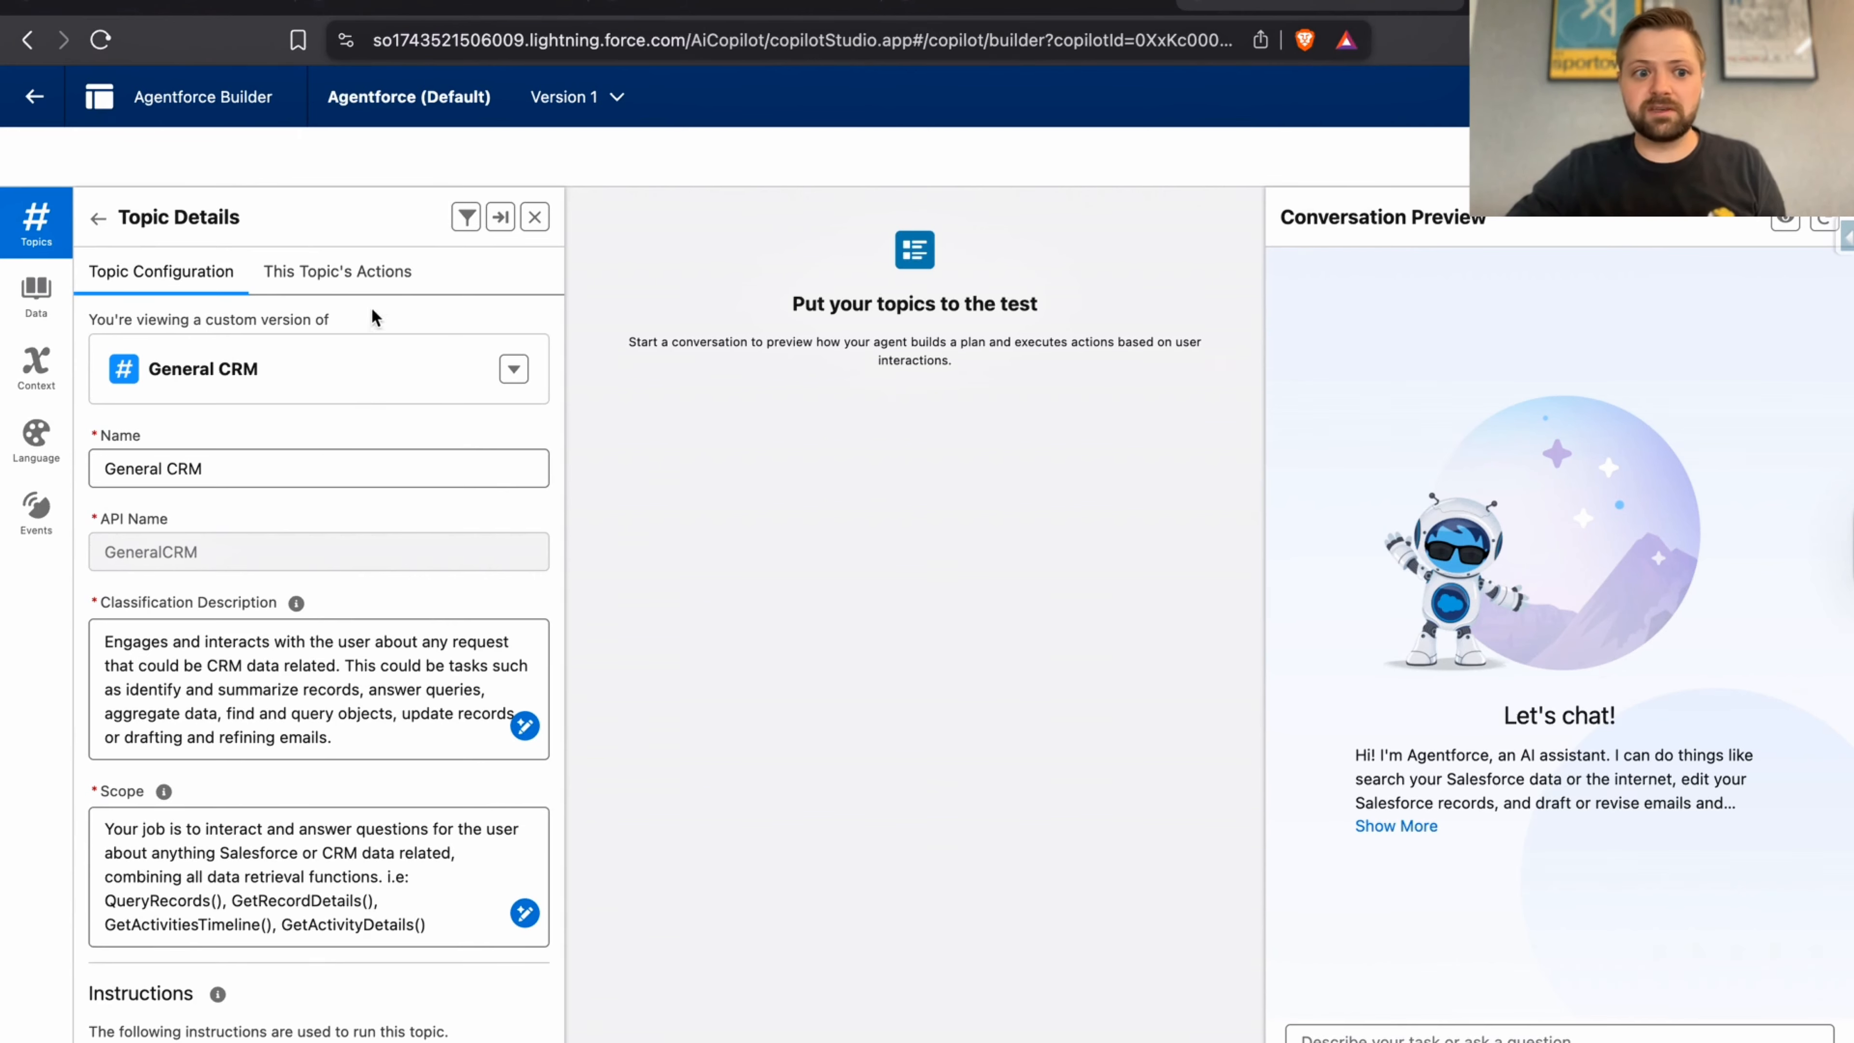
pyautogui.click(392, 275)
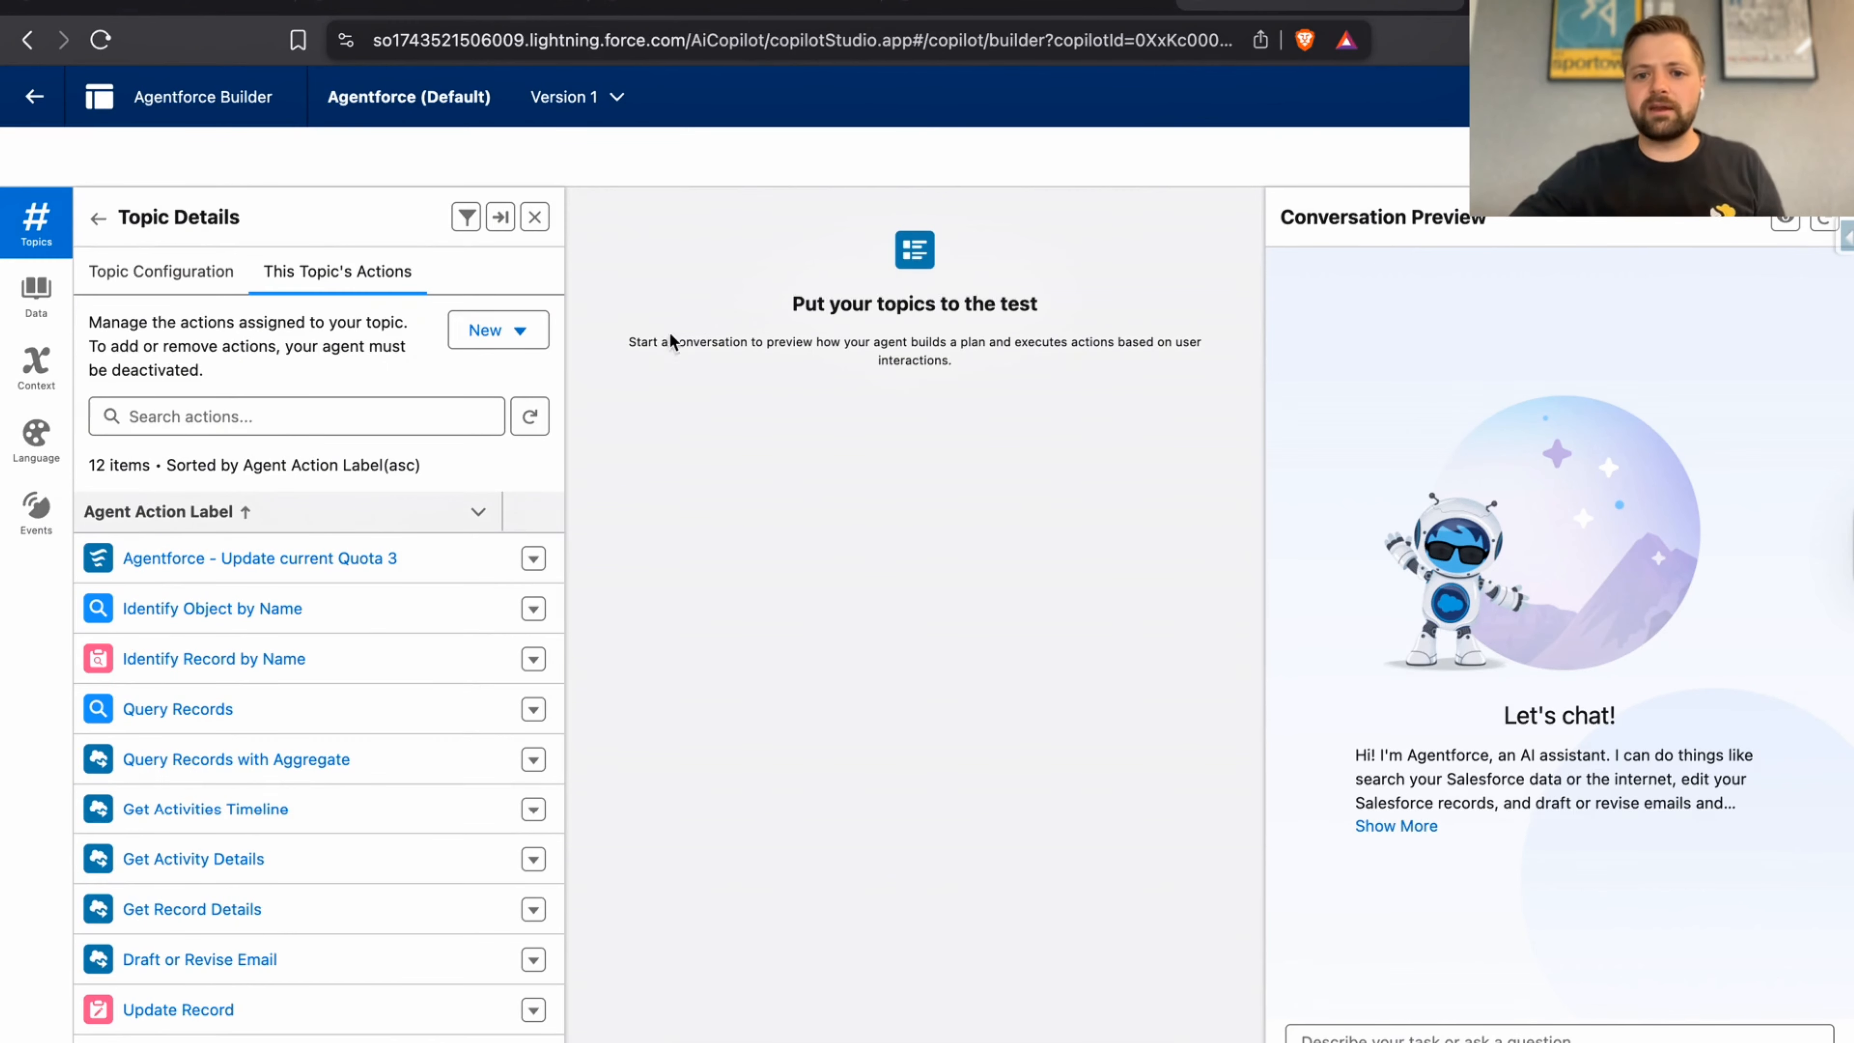
# - Start a new agent action of type Flow referencing 'Agentforce - Update current Quota'
pyautogui.click(488, 332)
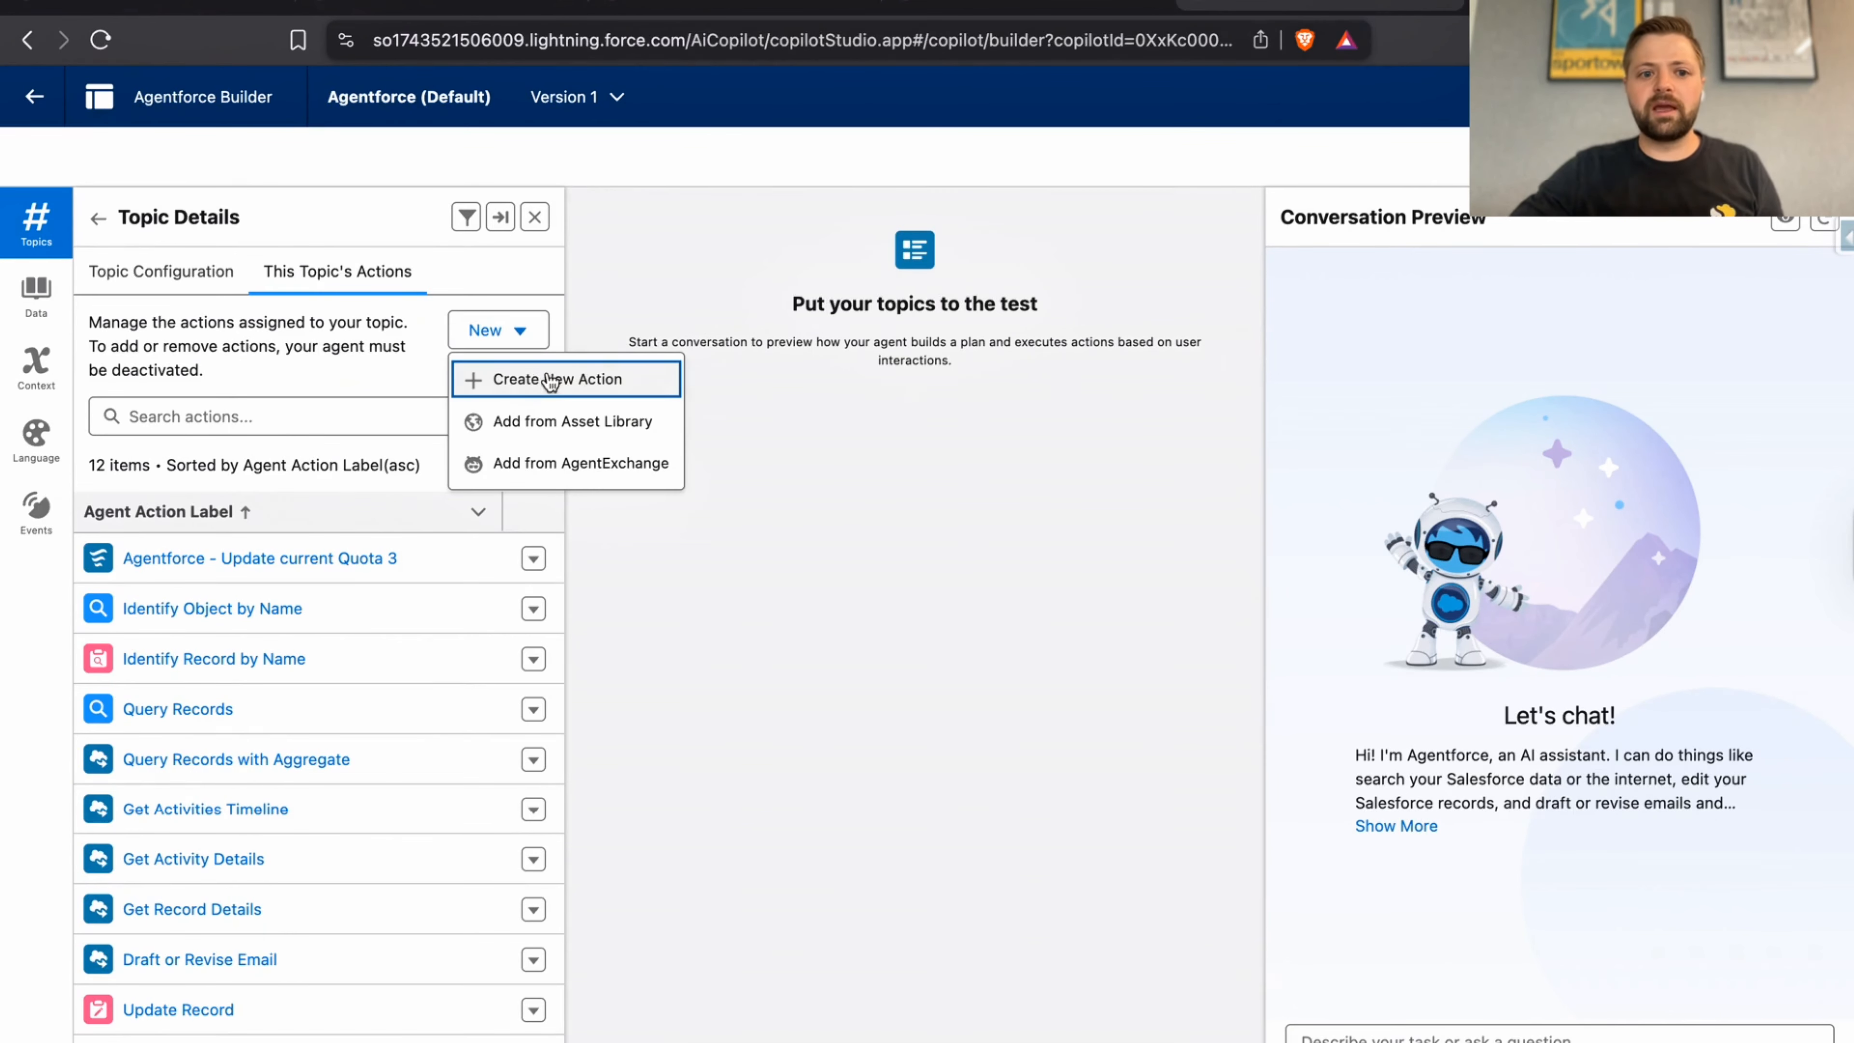
pyautogui.click(549, 380)
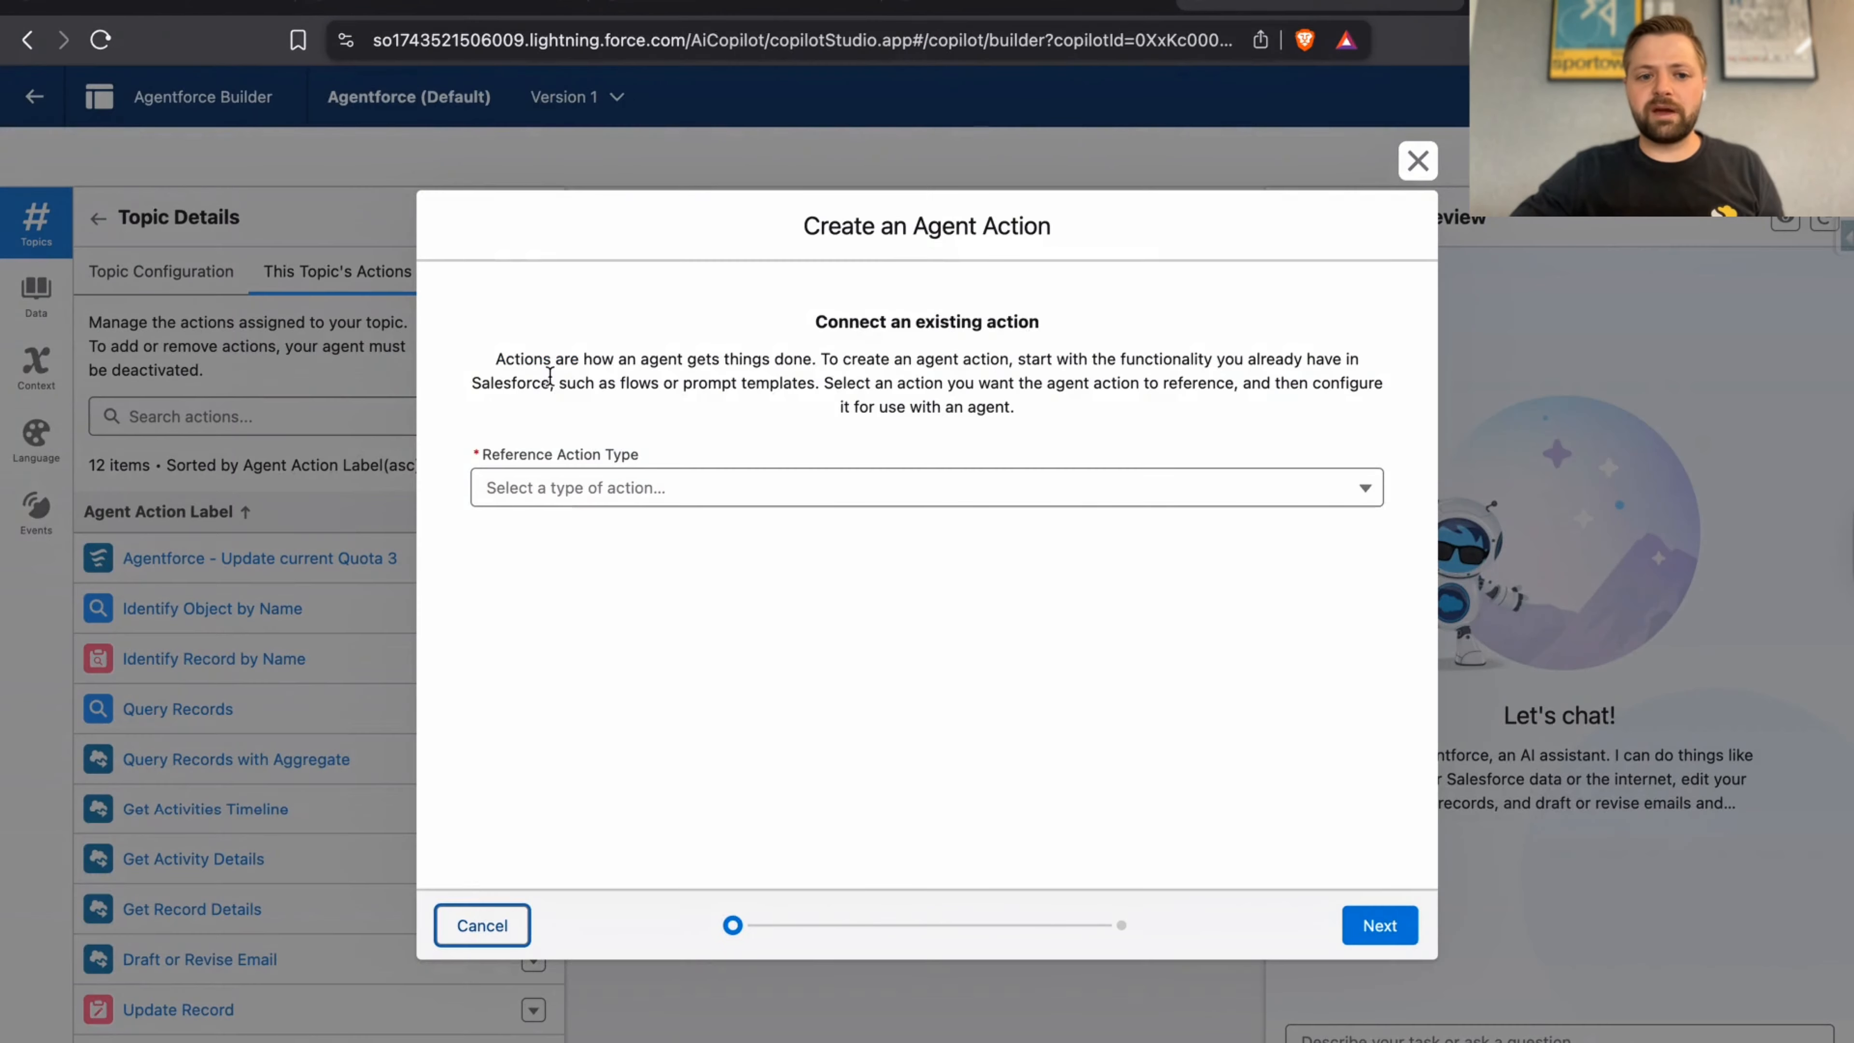
pyautogui.click(749, 494)
pyautogui.click(596, 634)
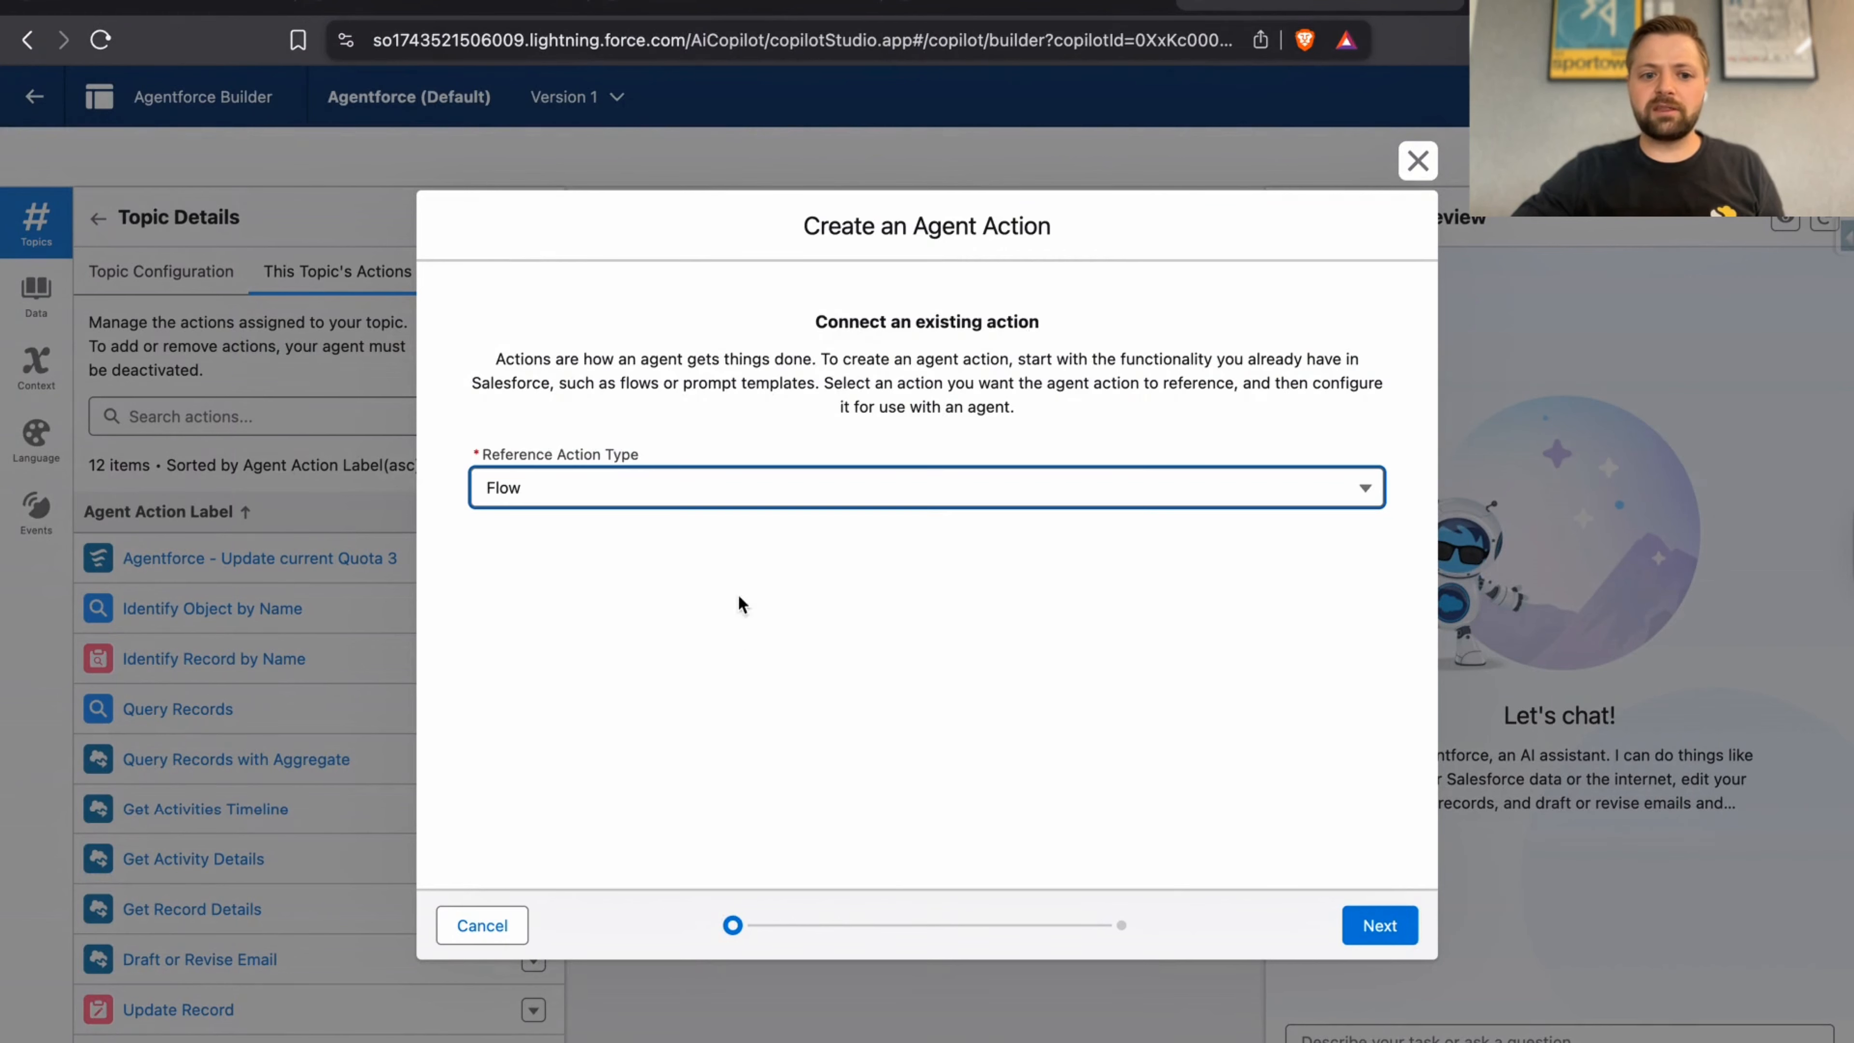
pyautogui.click(612, 568)
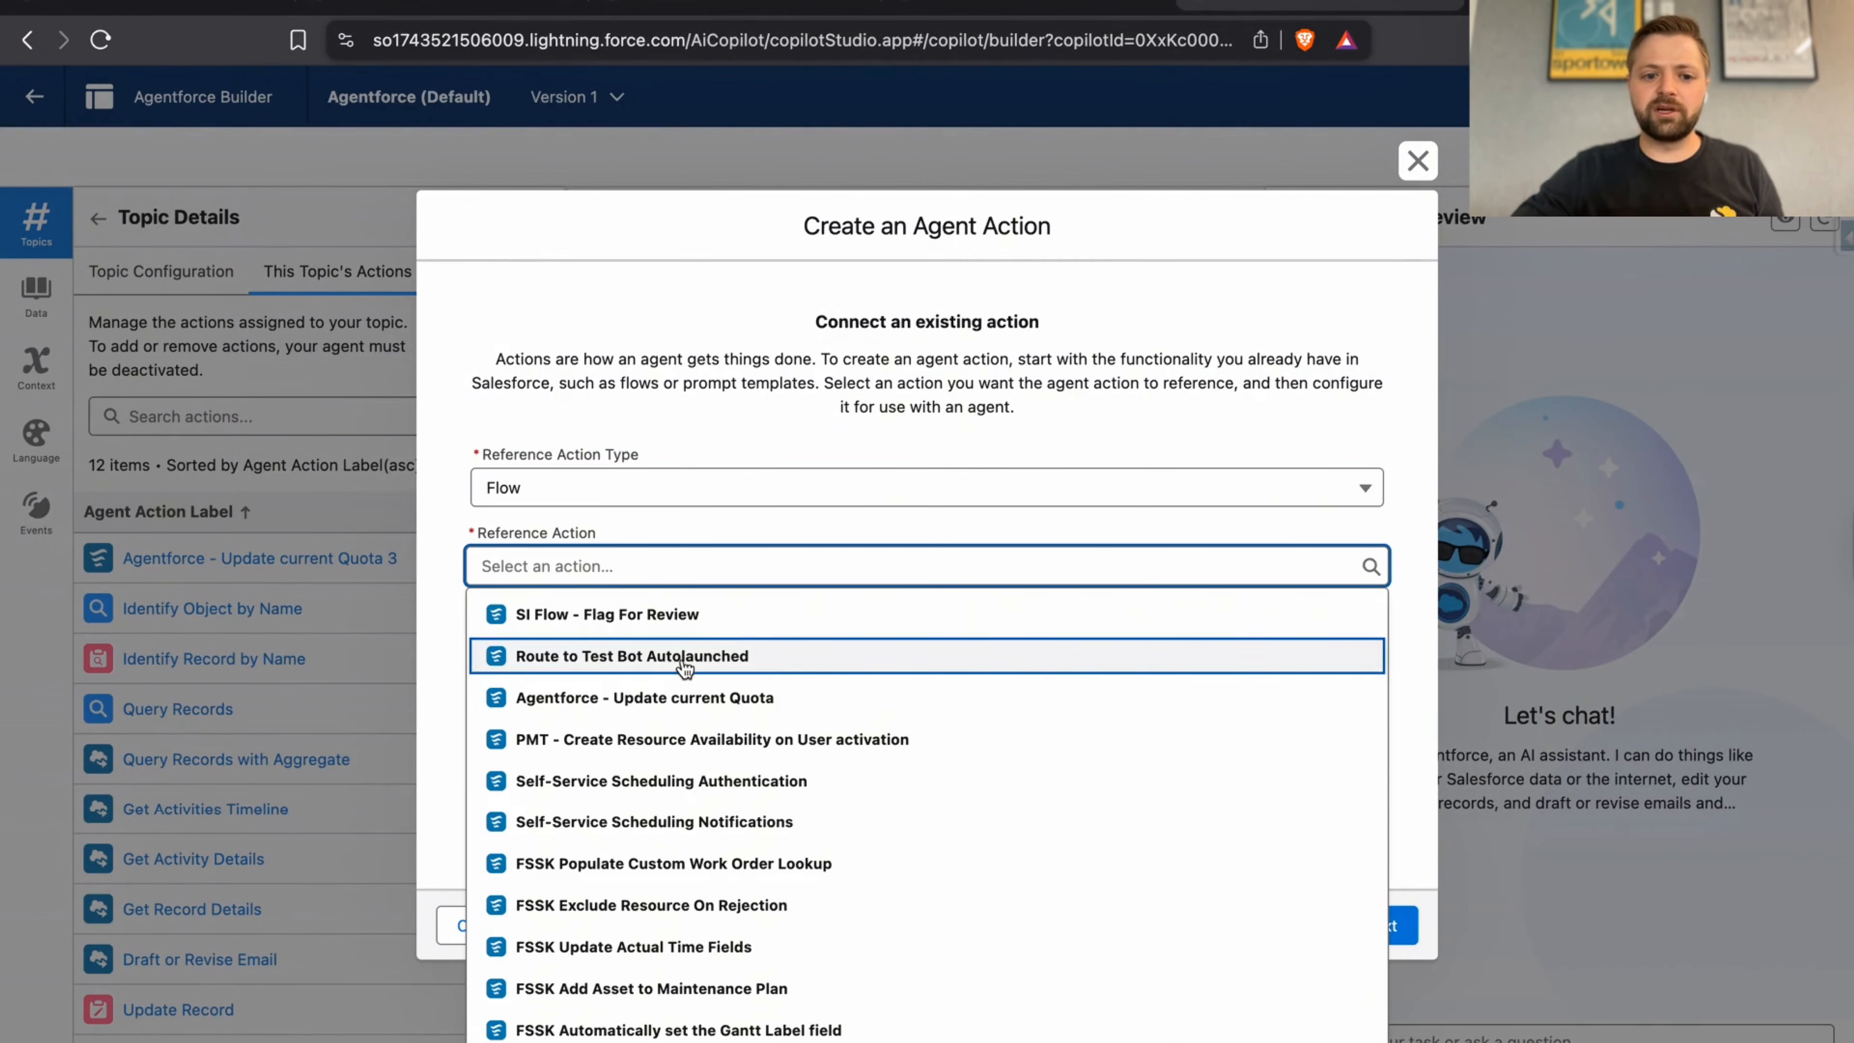
pyautogui.click(646, 701)
# - Append 4 to the action's label and API name and continue to configuration
pyautogui.click(814, 640)
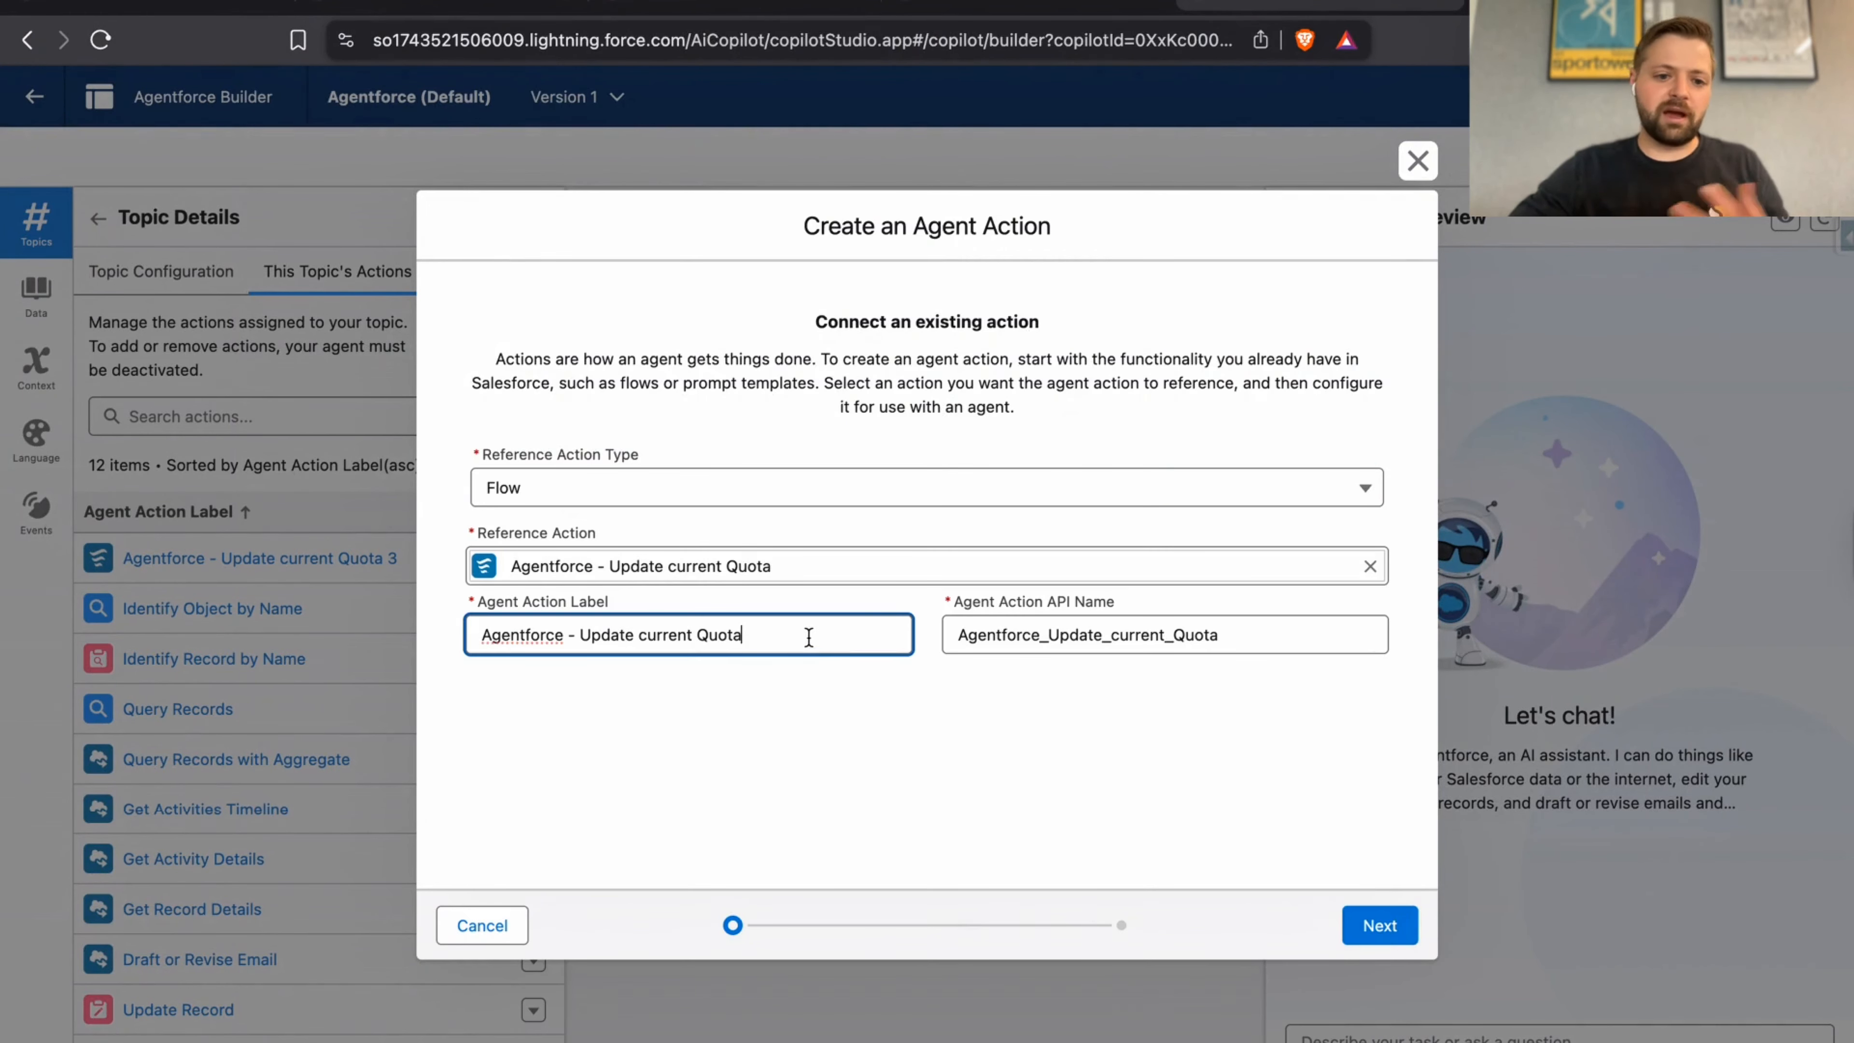
pyautogui.write('4')
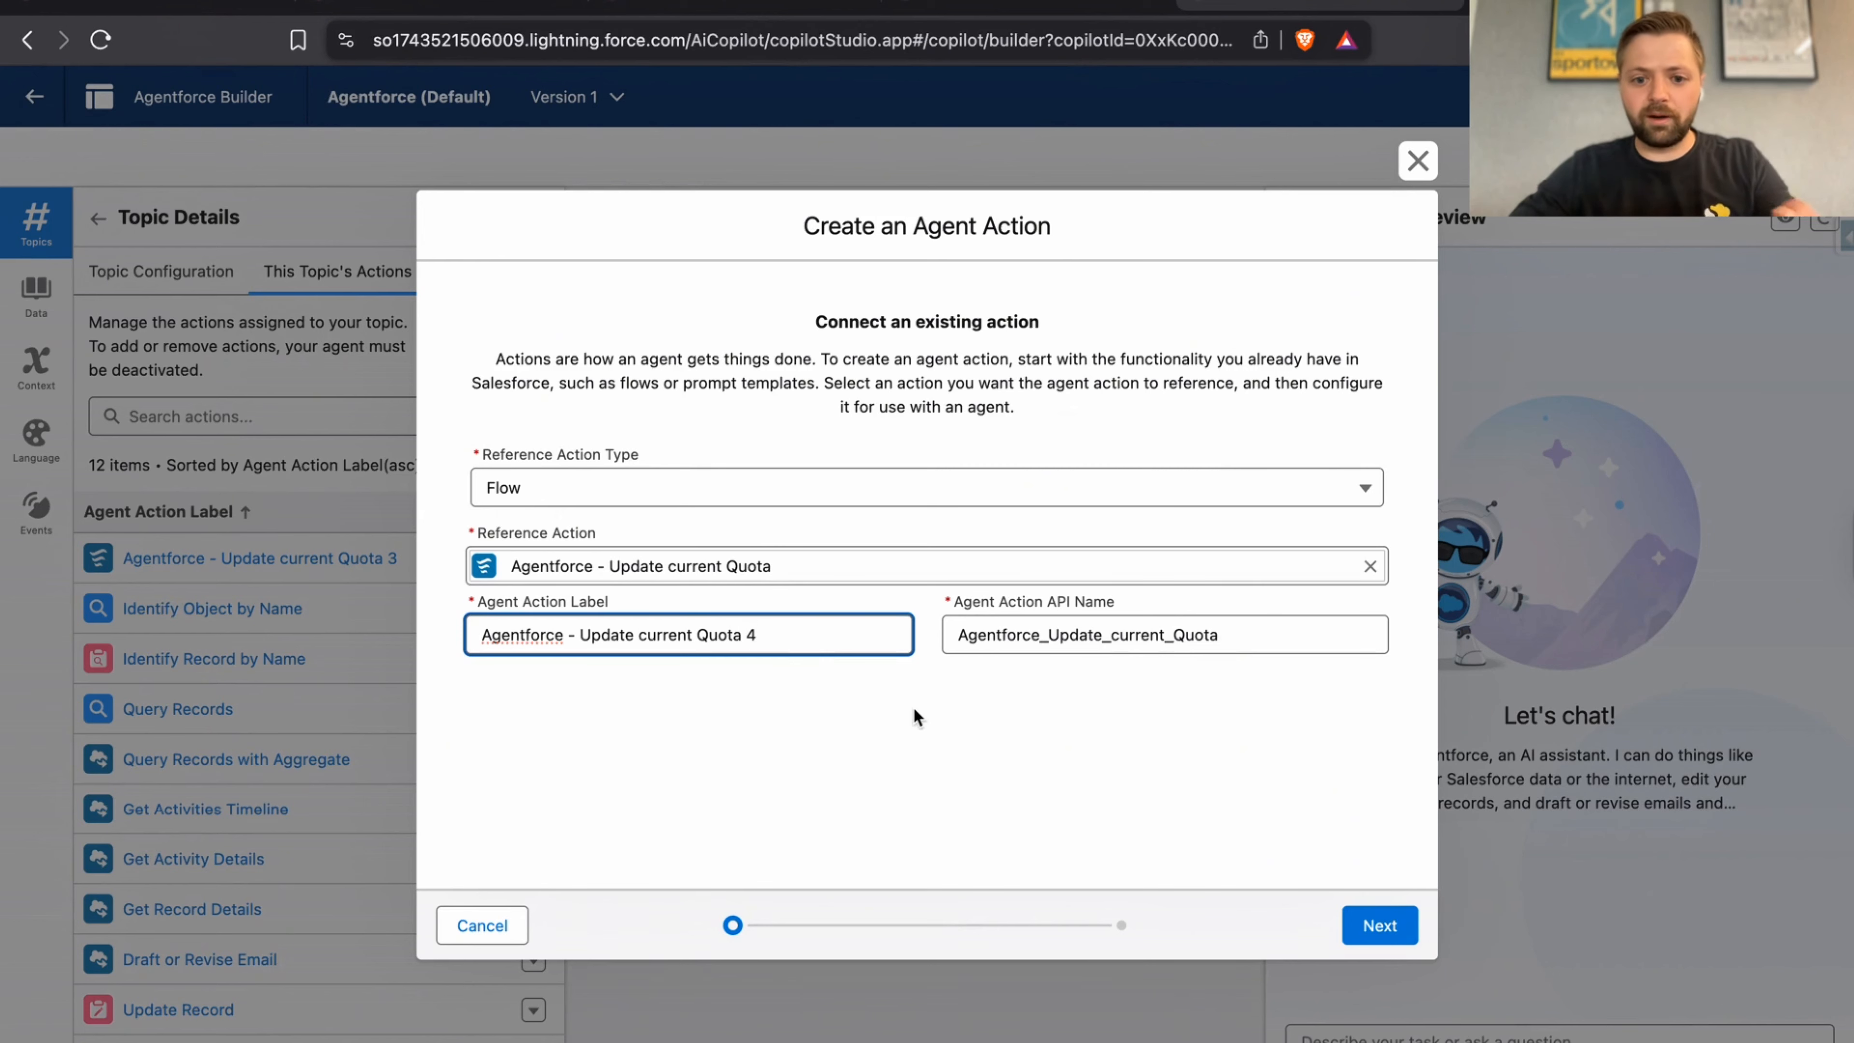
pyautogui.click(1225, 640)
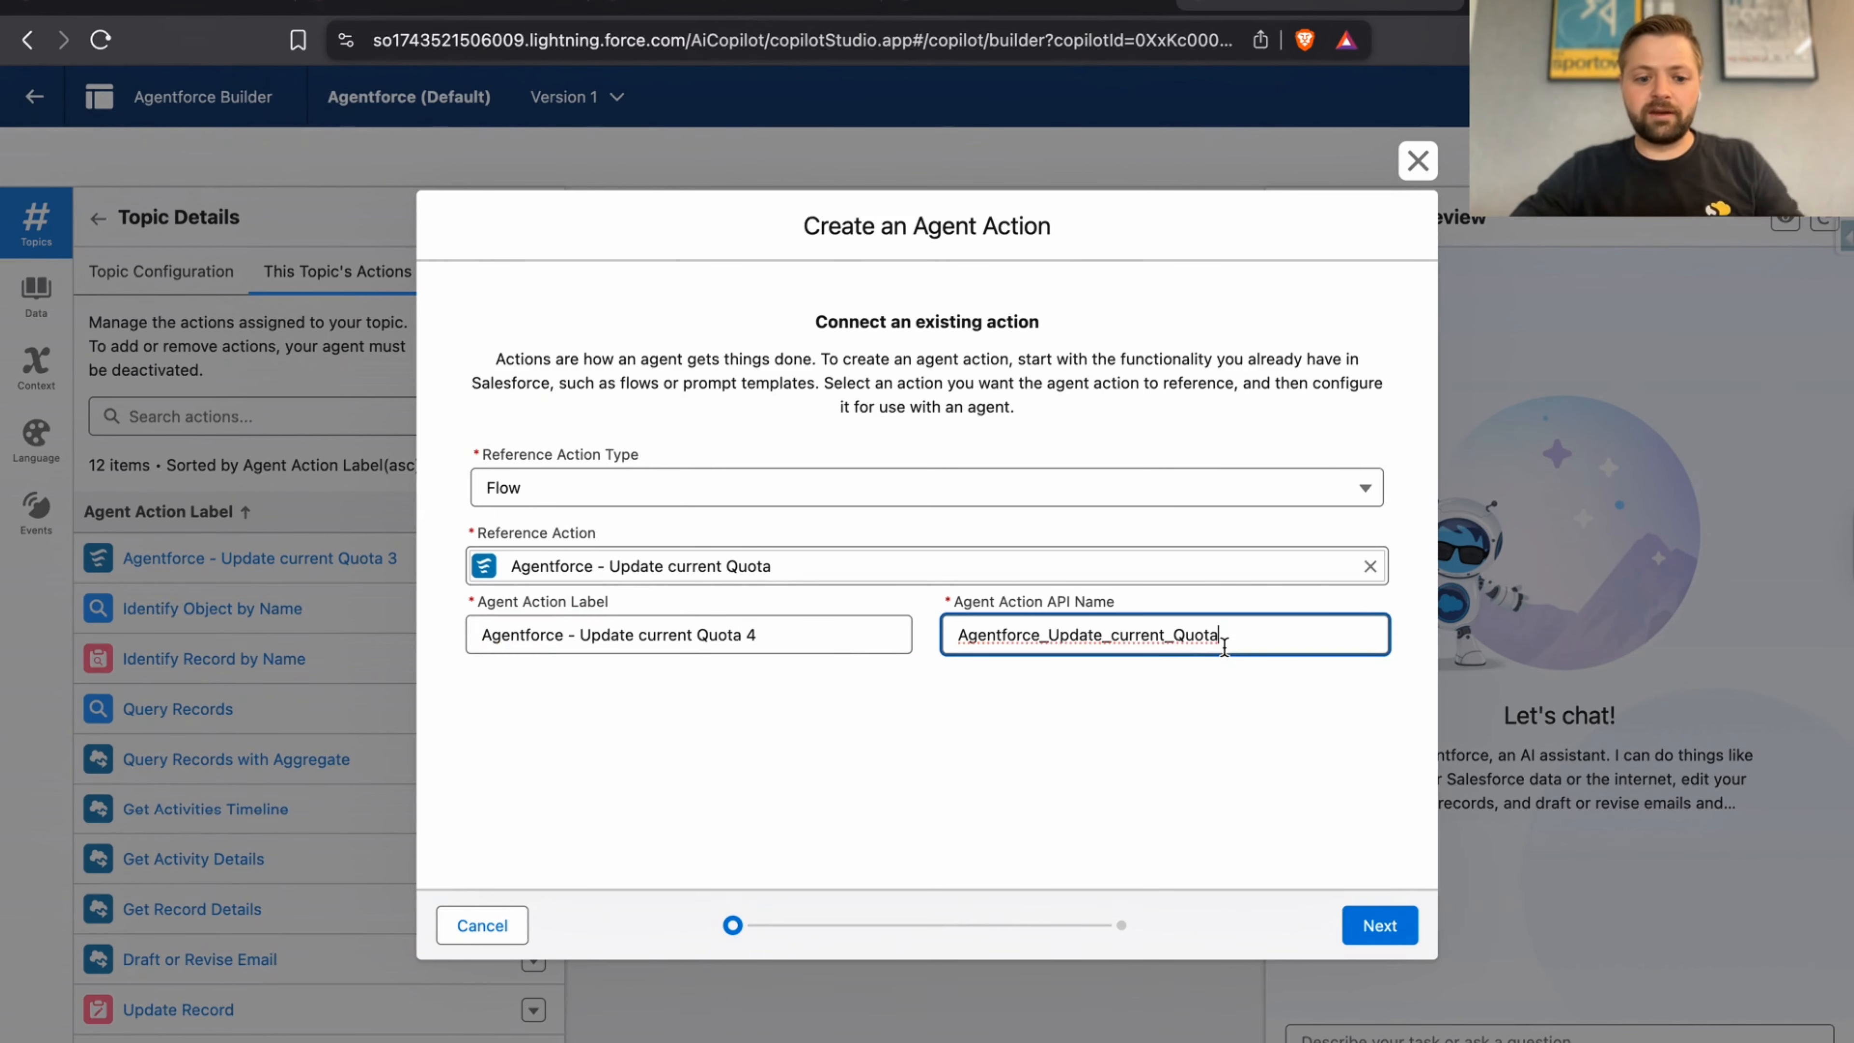
pyautogui.write('4')
pyautogui.click(1392, 915)
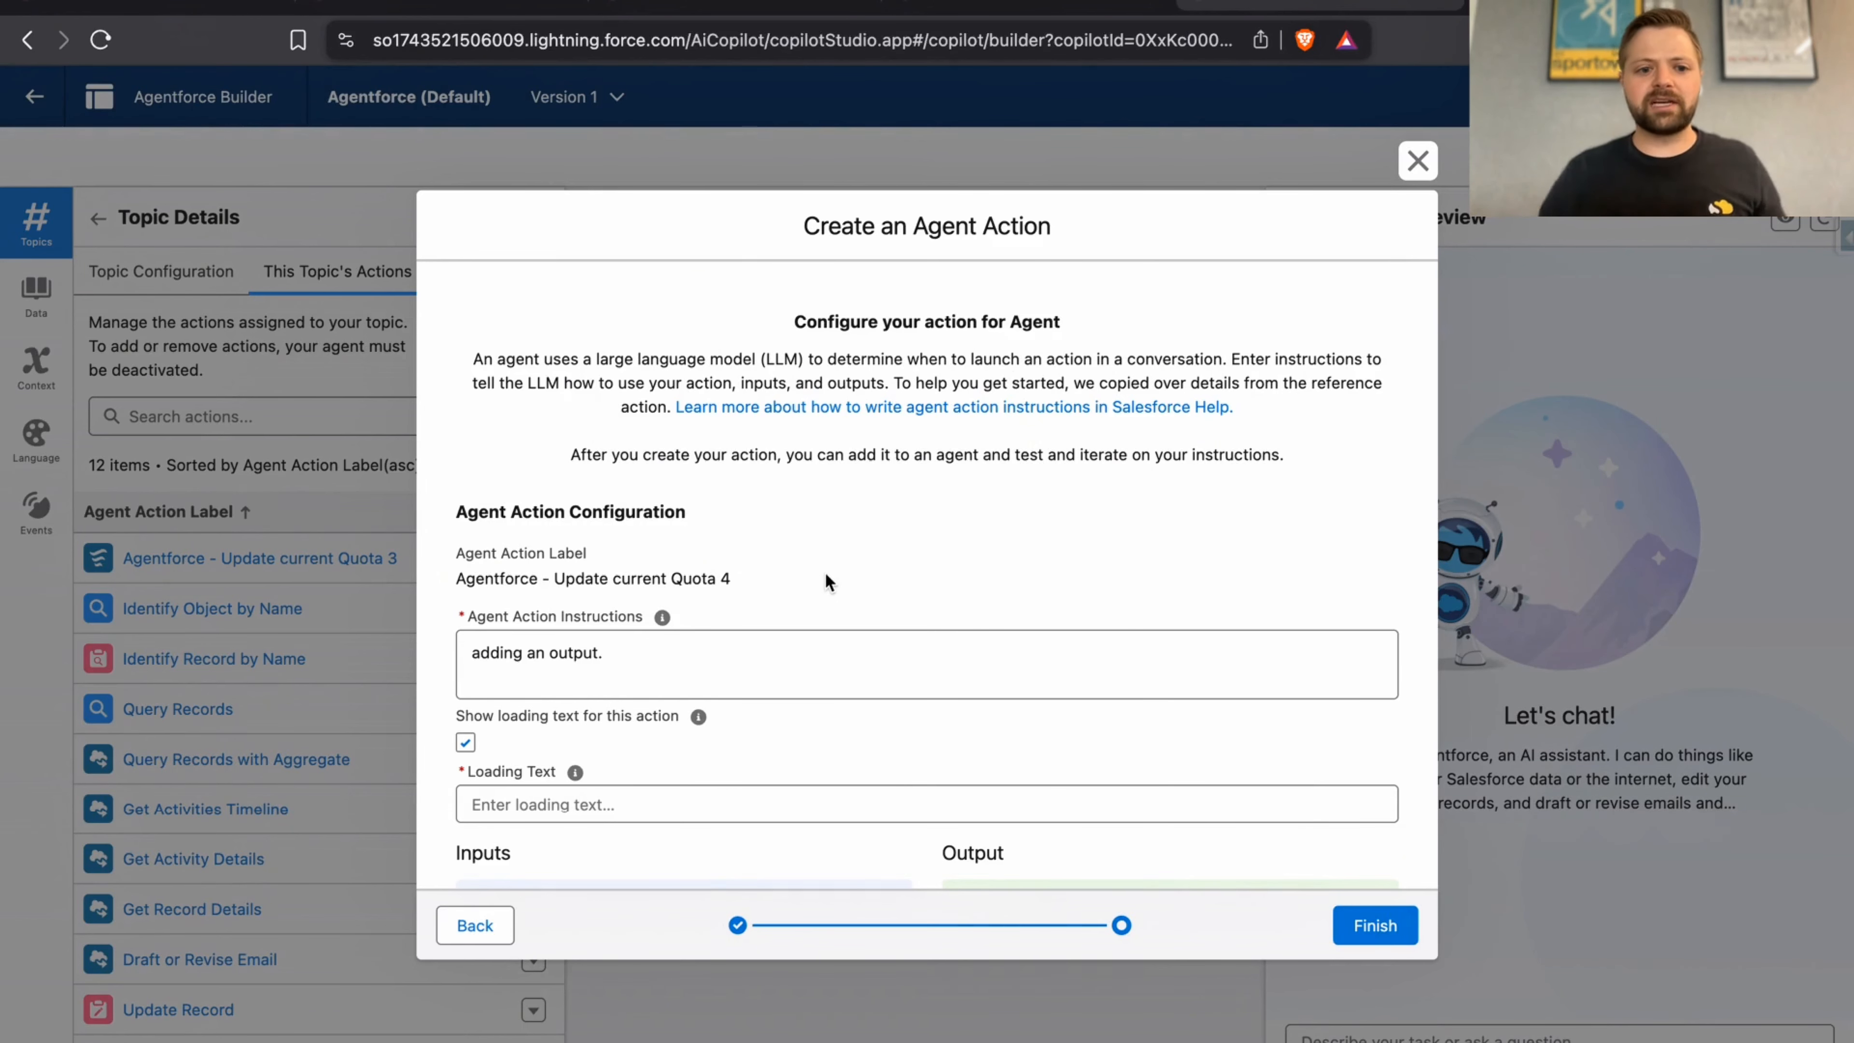
# - Replace the action instructions with 'you are going update forecasting quotas for the individuals specified by the user.'
pyautogui.click(651, 652)
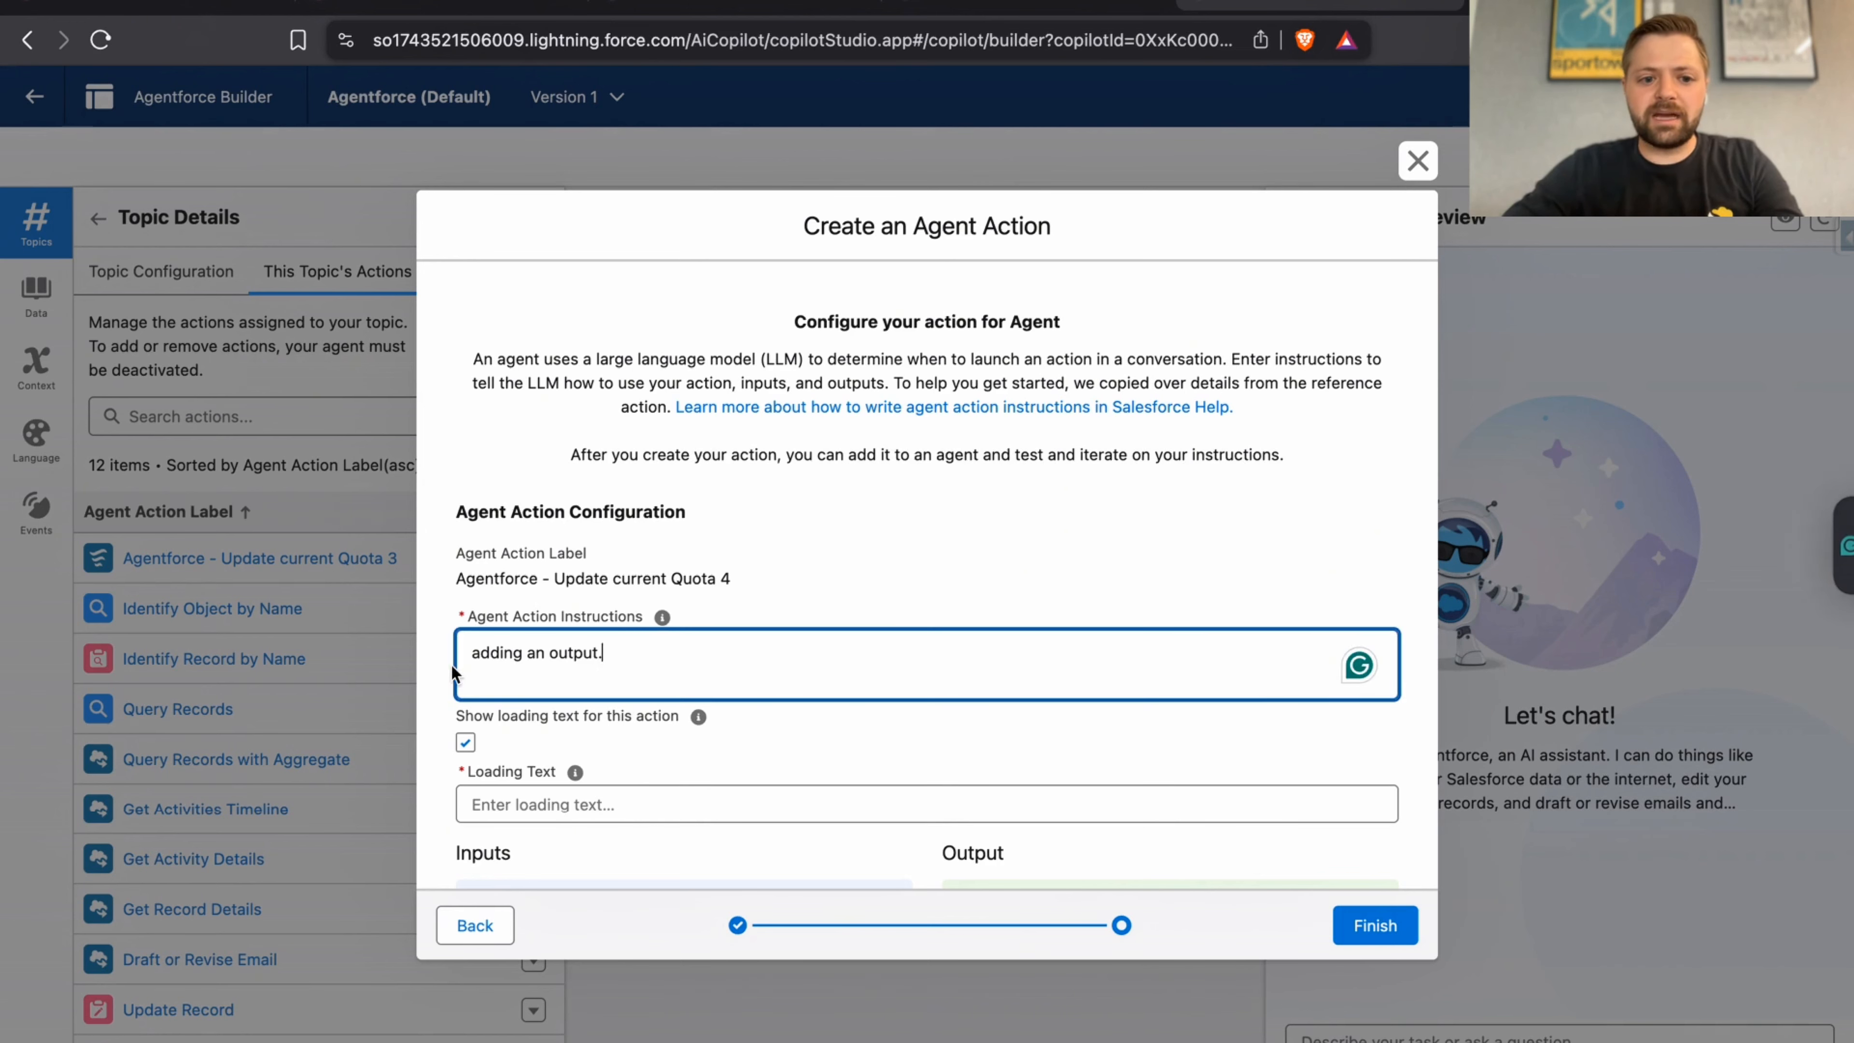
pyautogui.moveTo(460, 654); pyautogui.dragTo(655, 649)
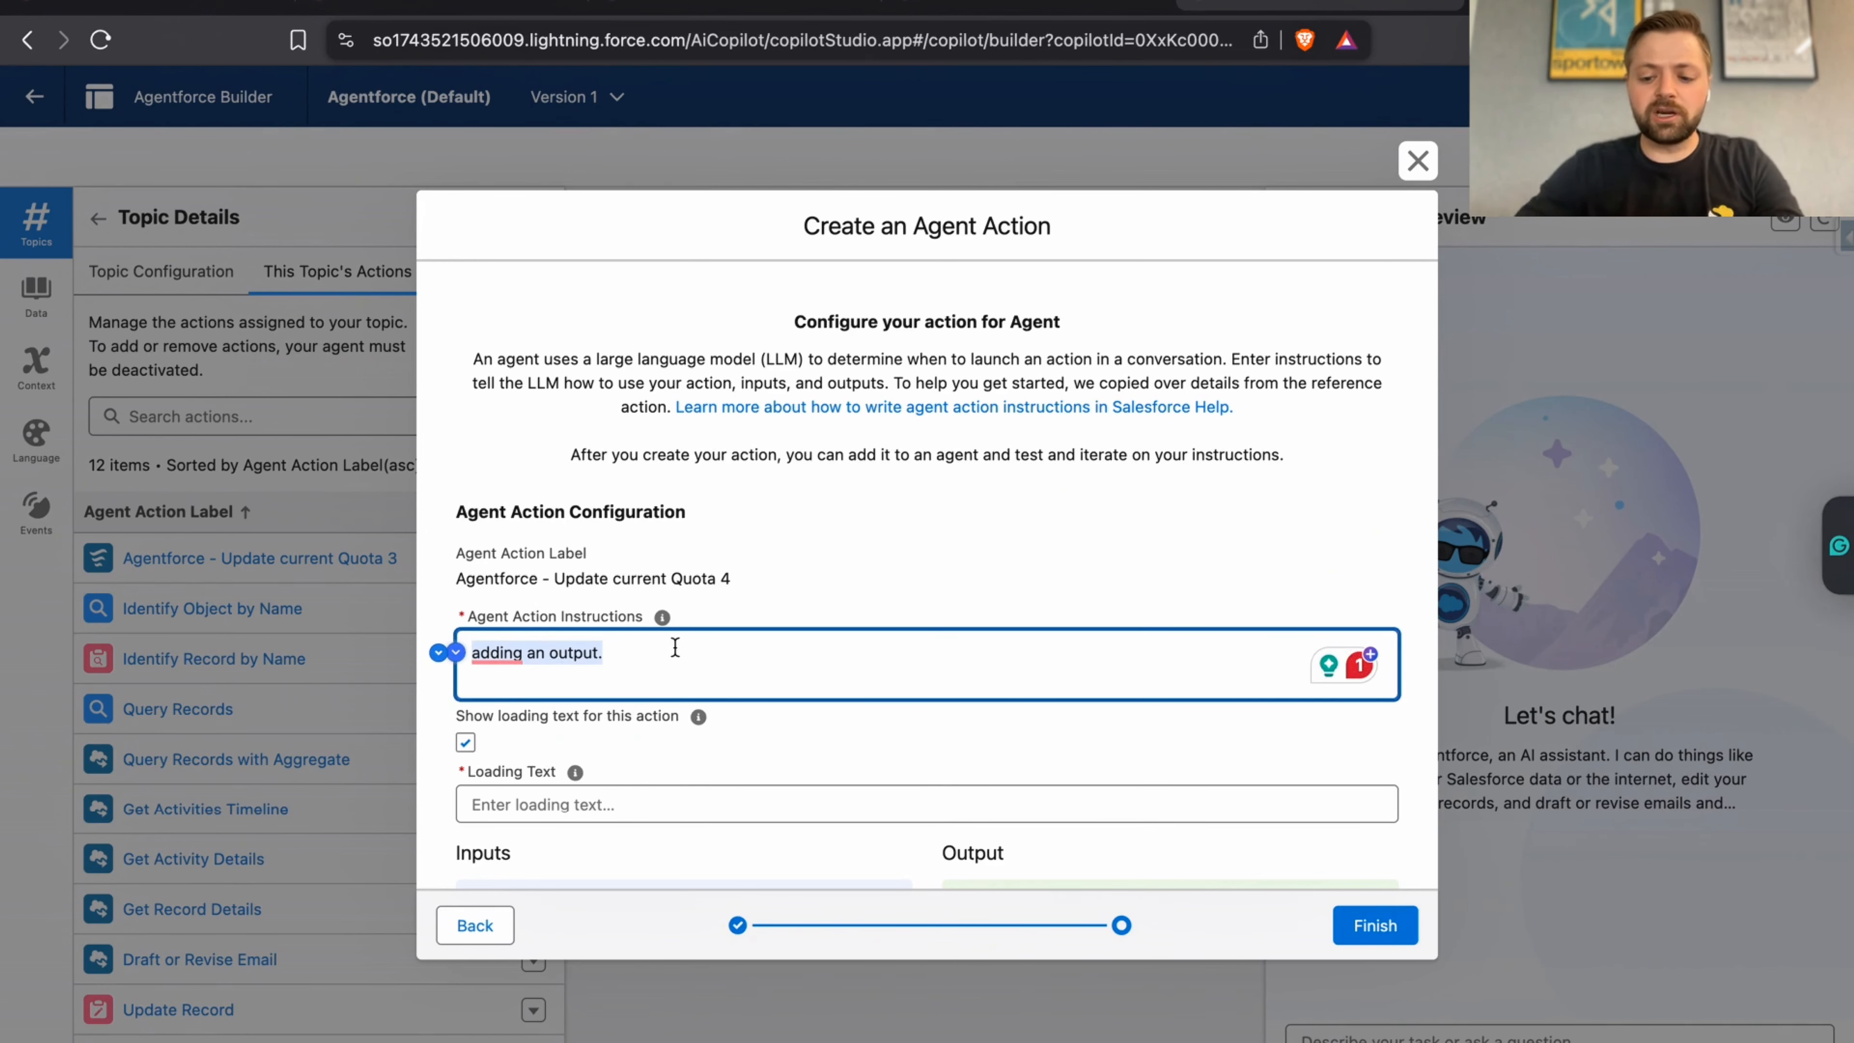
pyautogui.press('BackSpace')
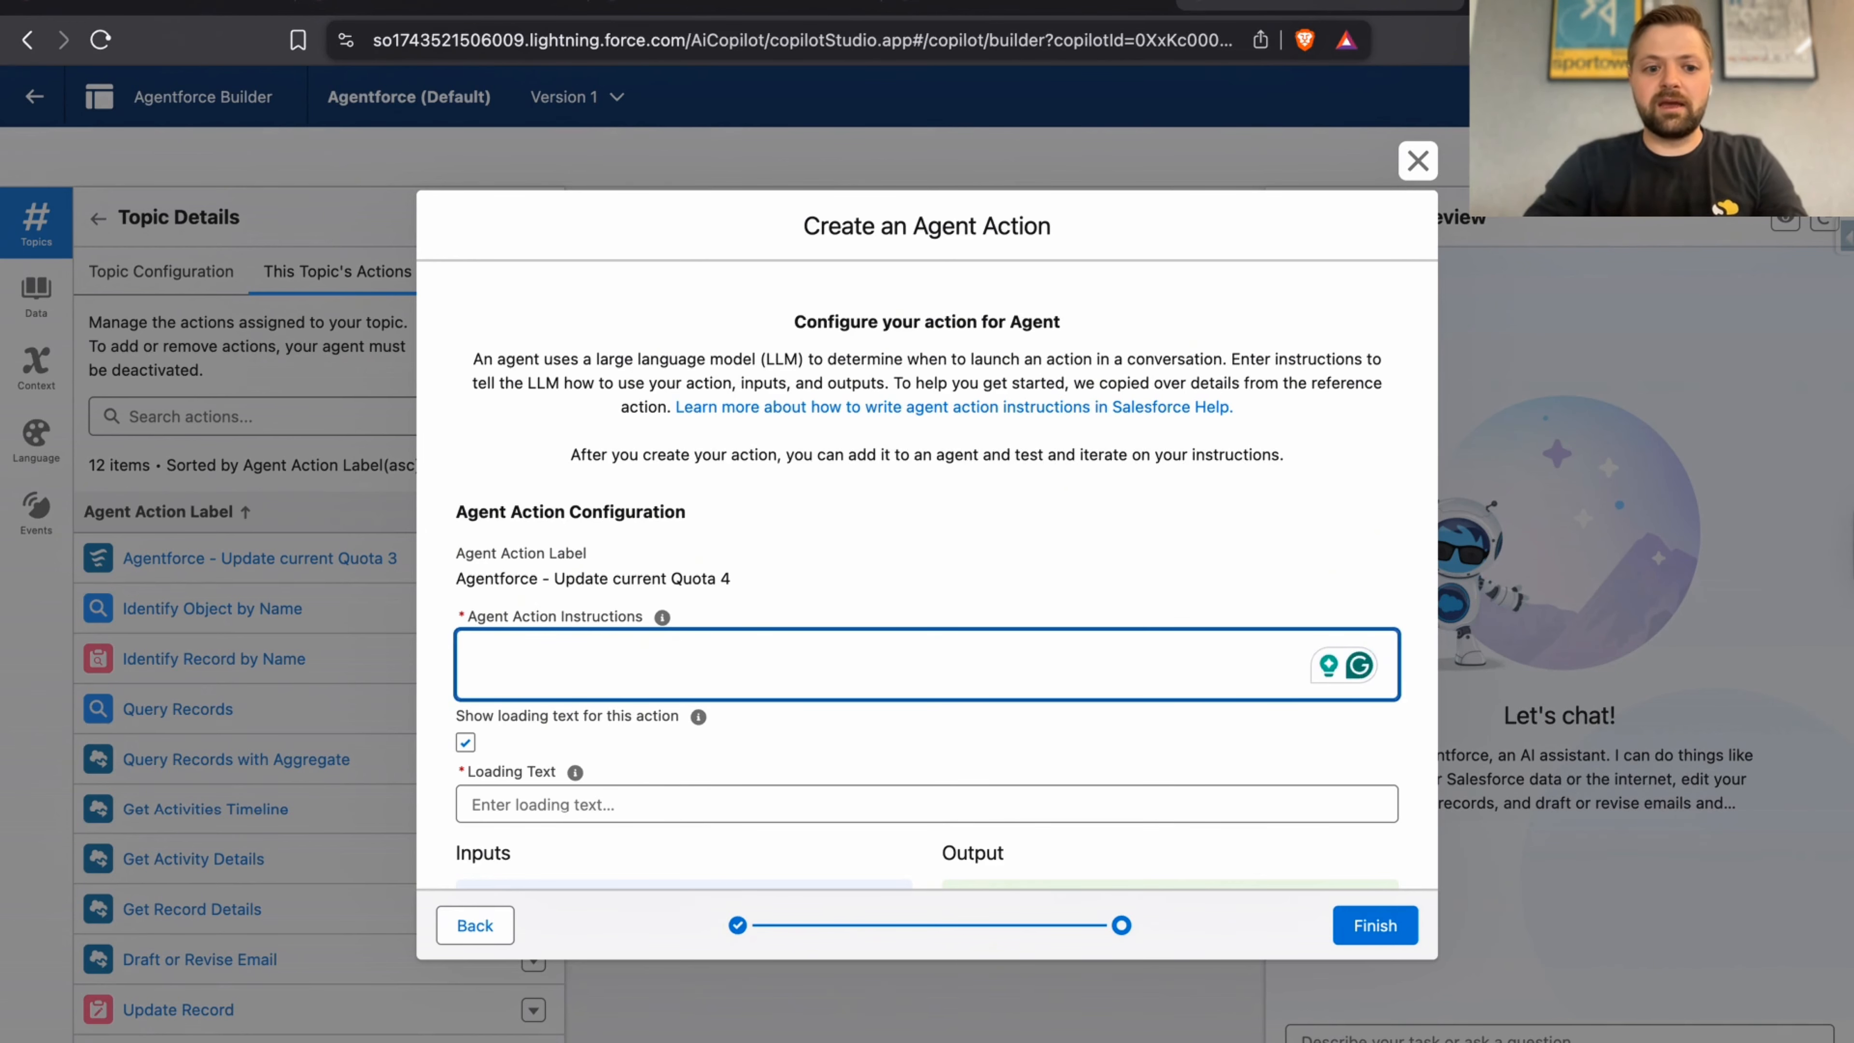
pyautogui.write('you are goi')
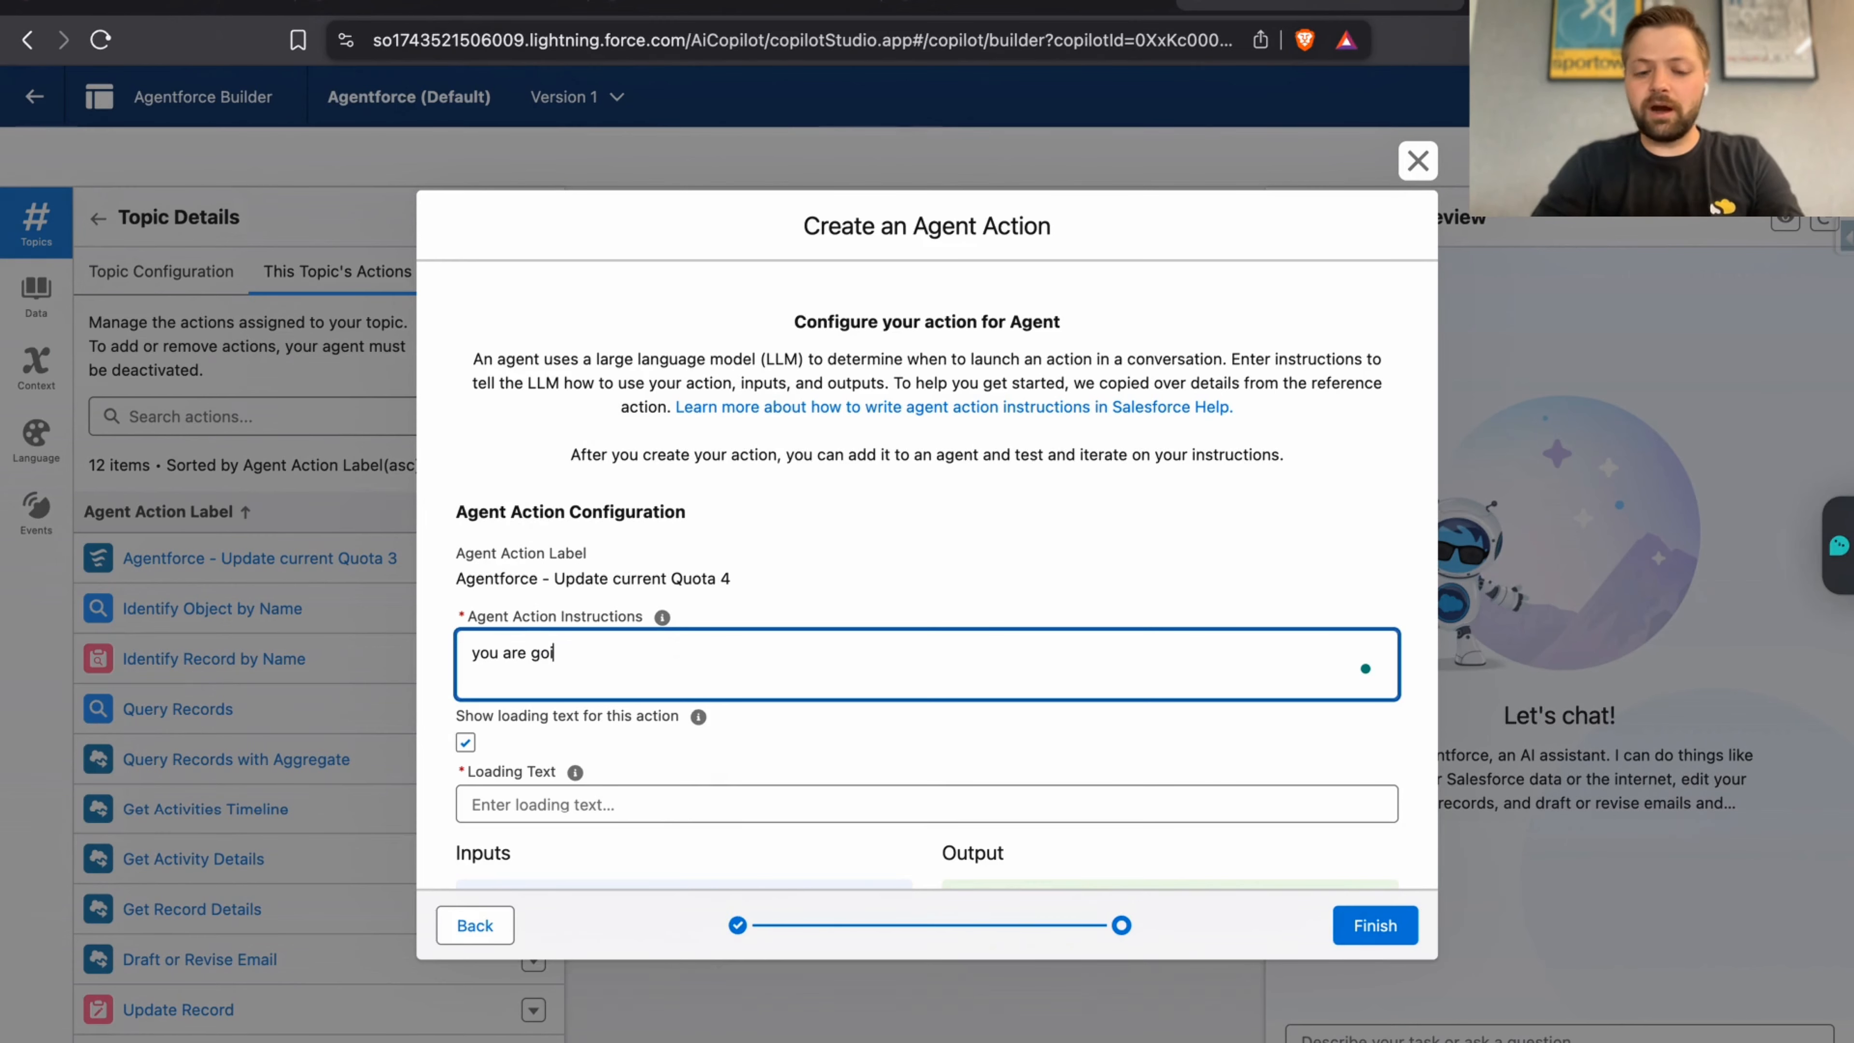
pyautogui.write('ng update ')
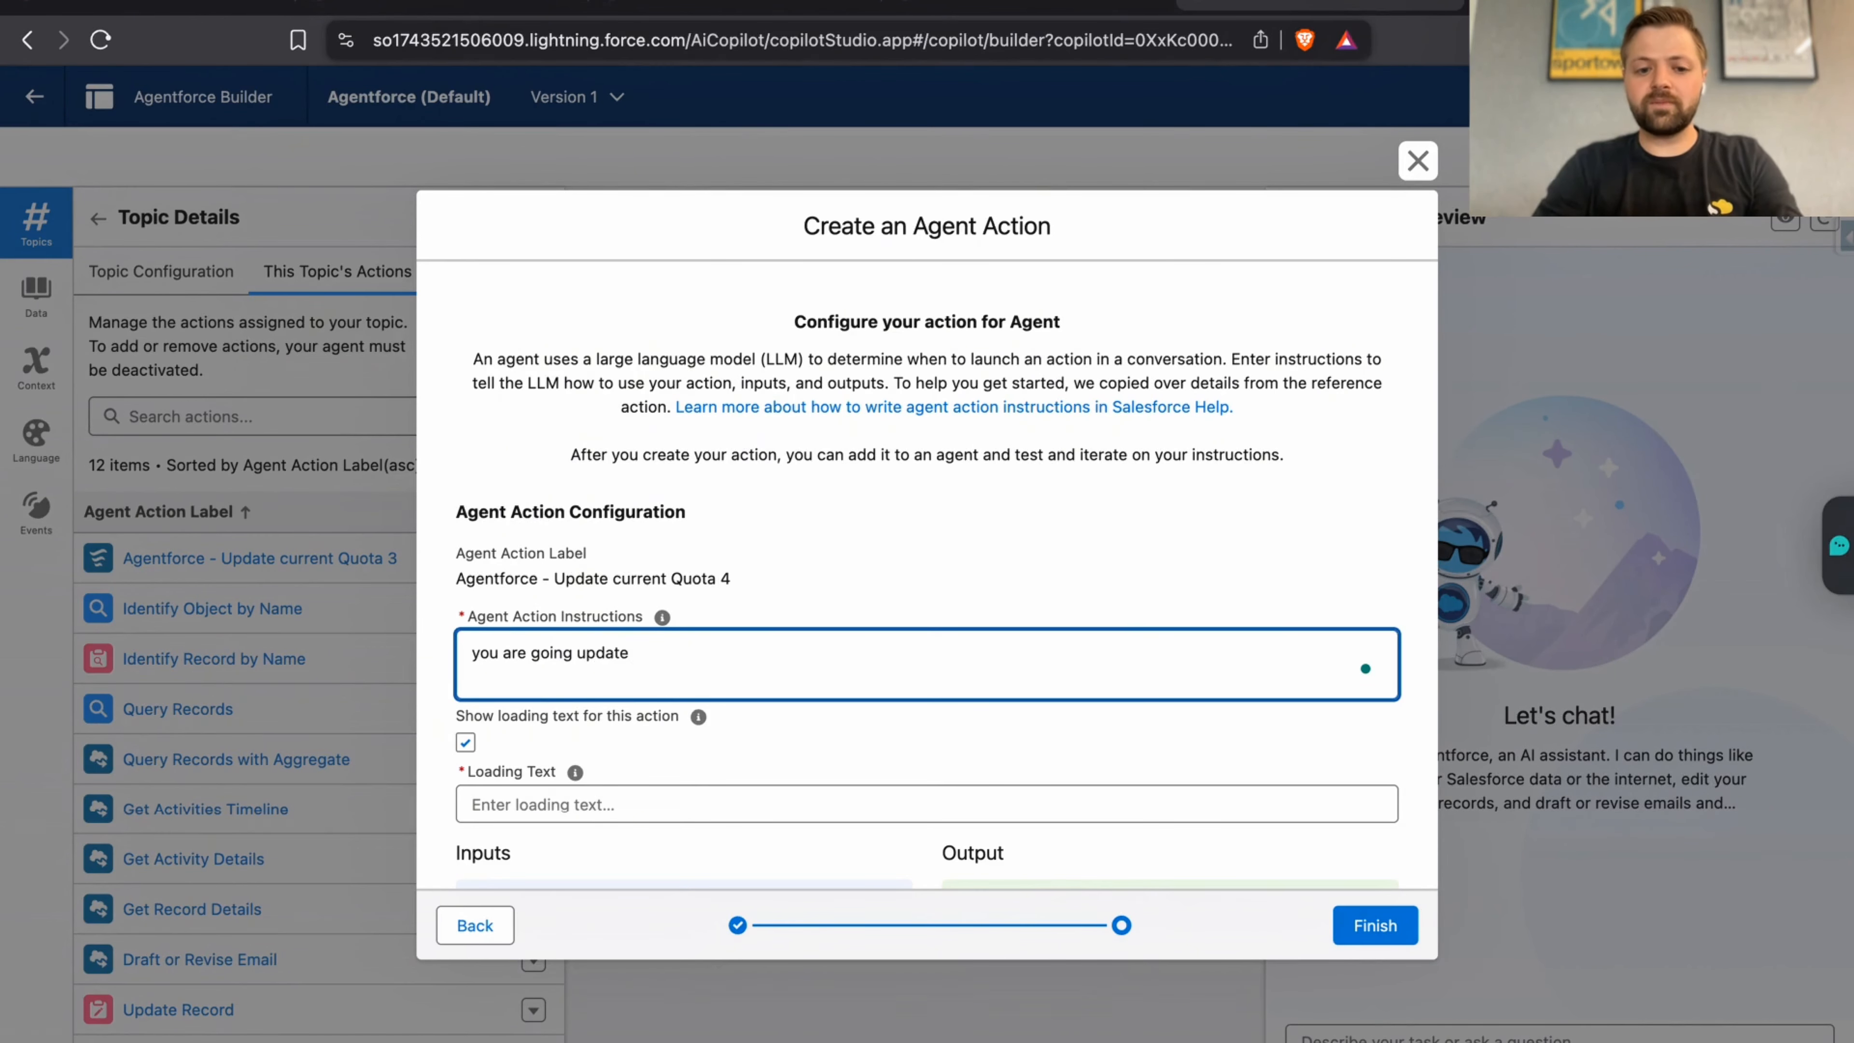
pyautogui.write('foreca')
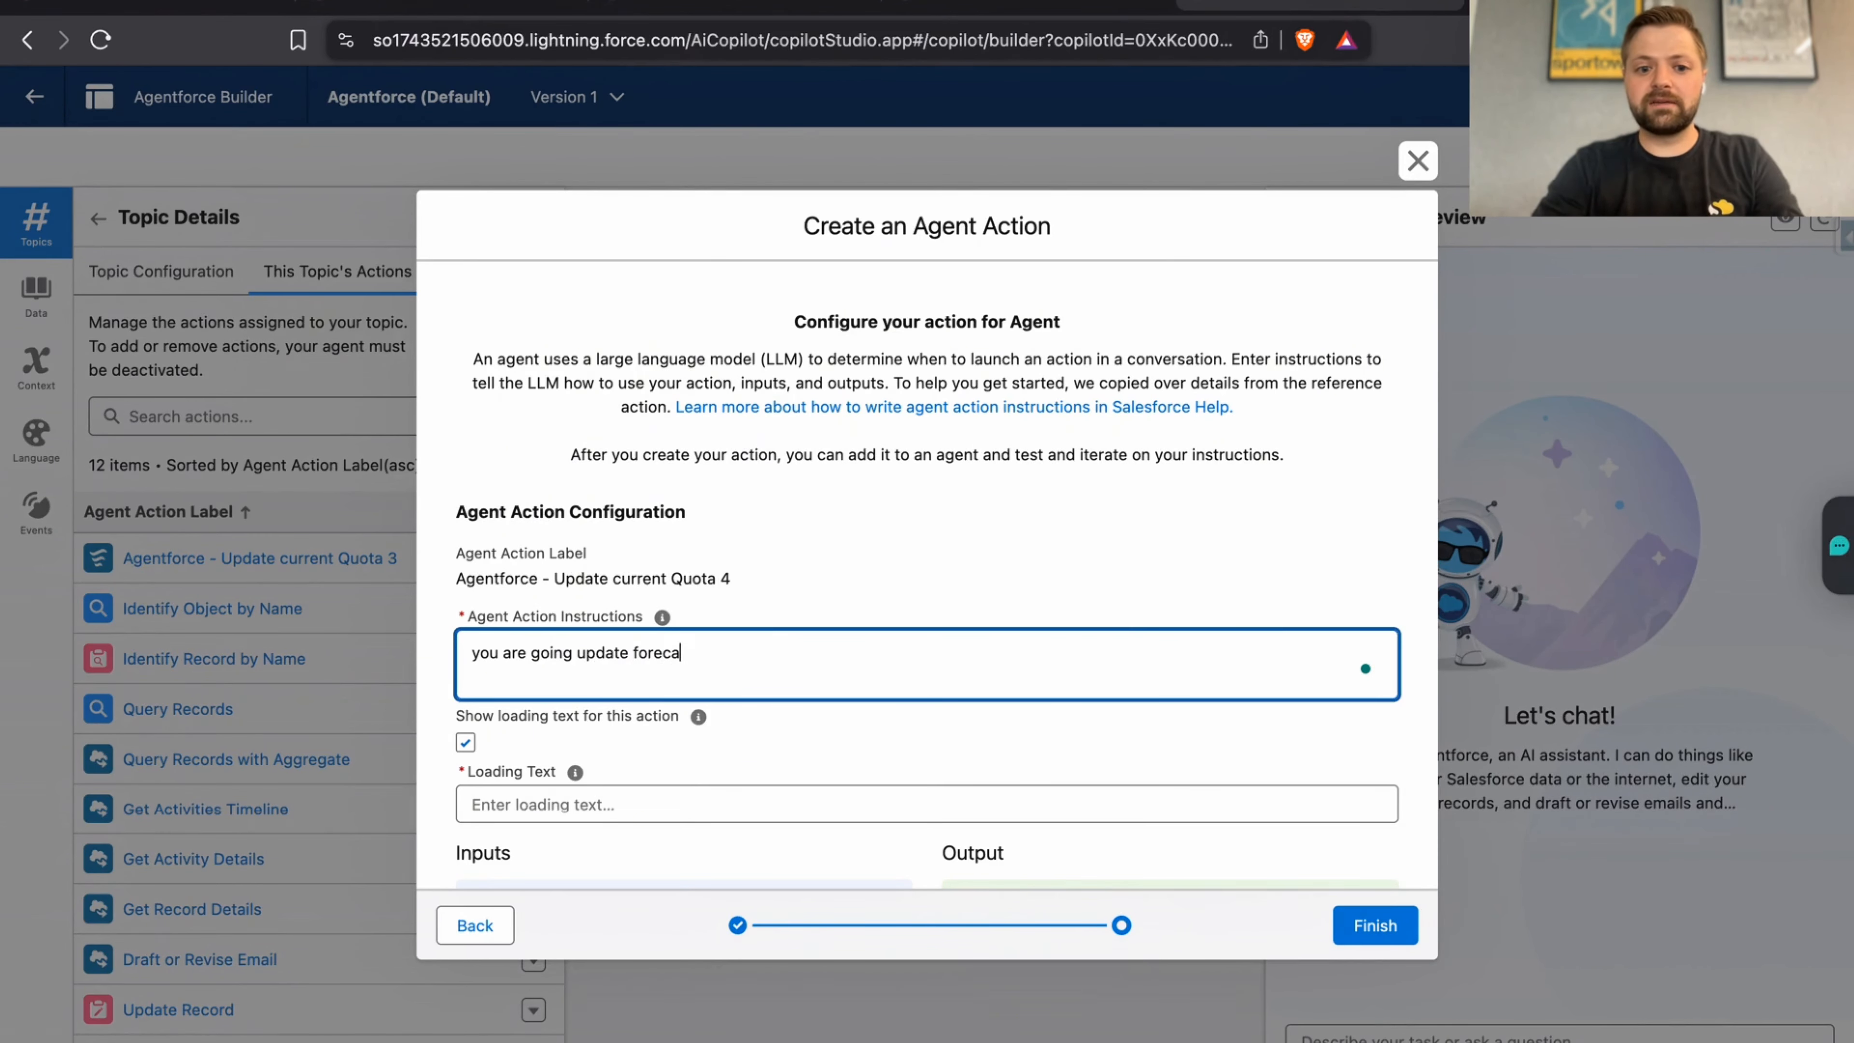
pyautogui.write('sting quotas')
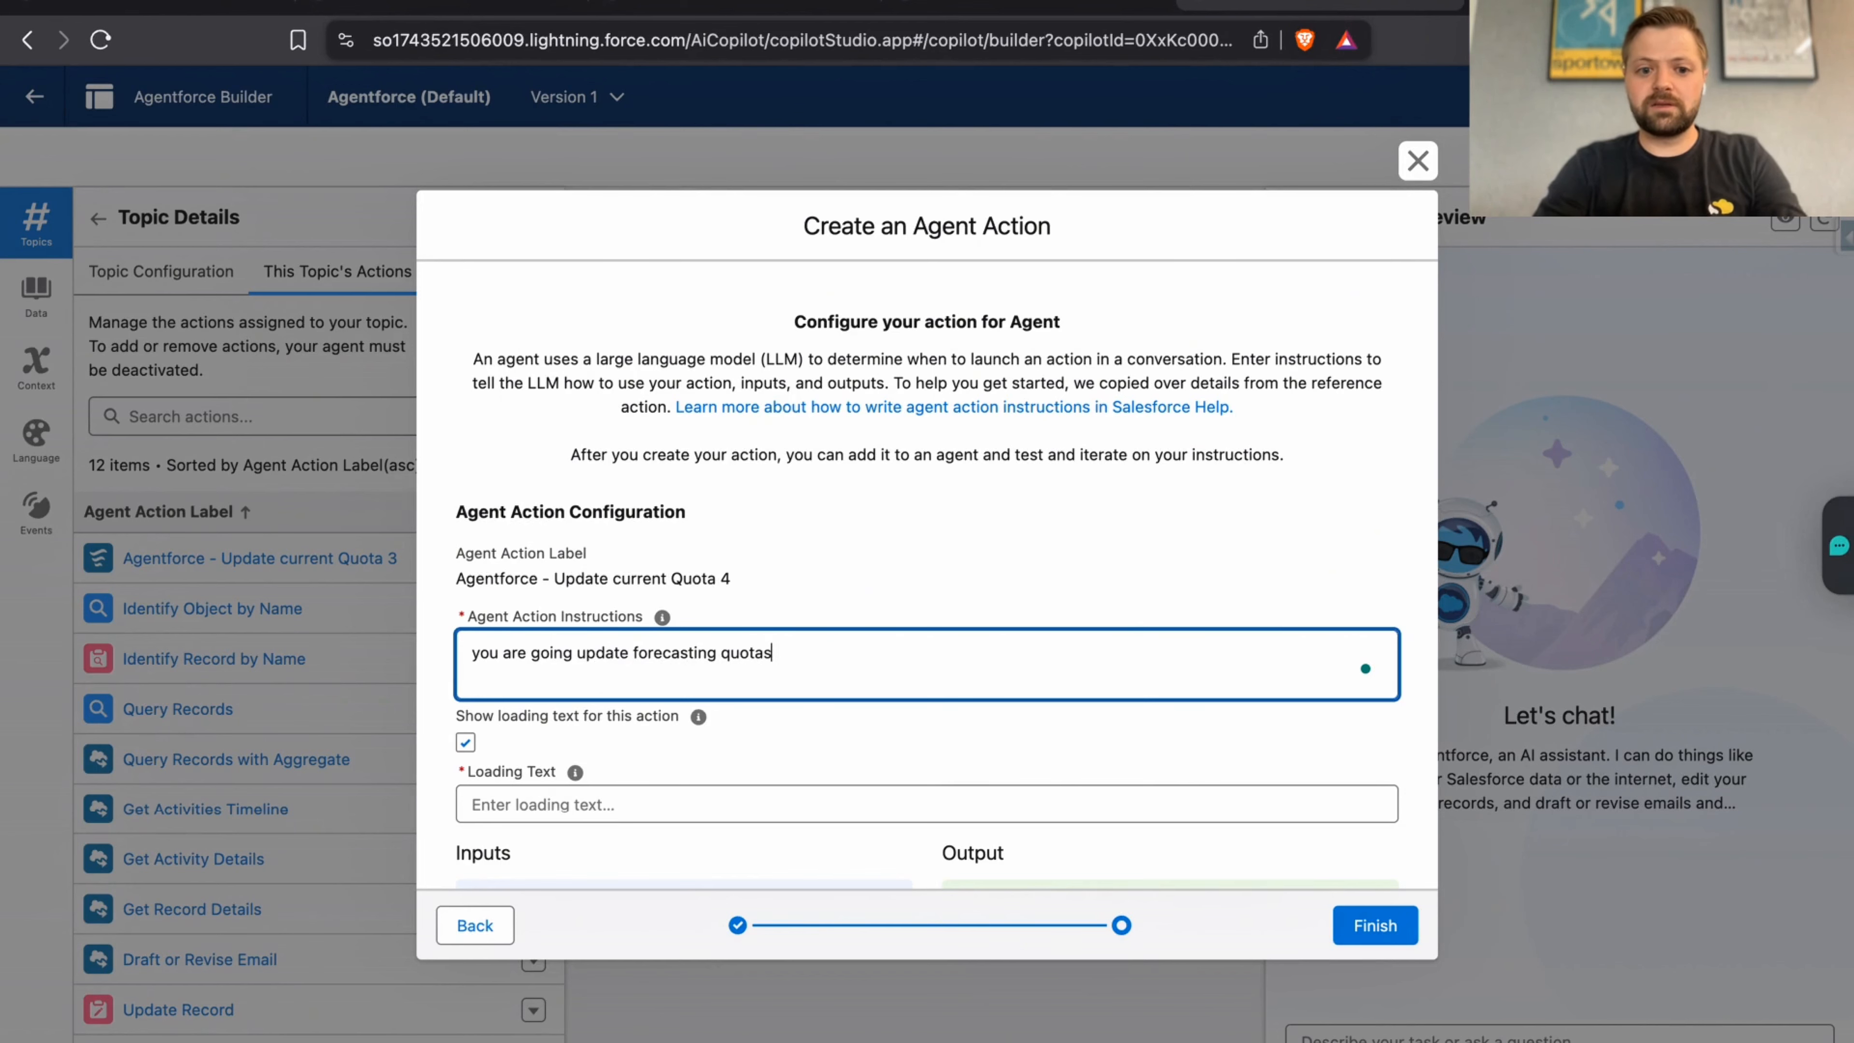
pyautogui.write(' for the individ')
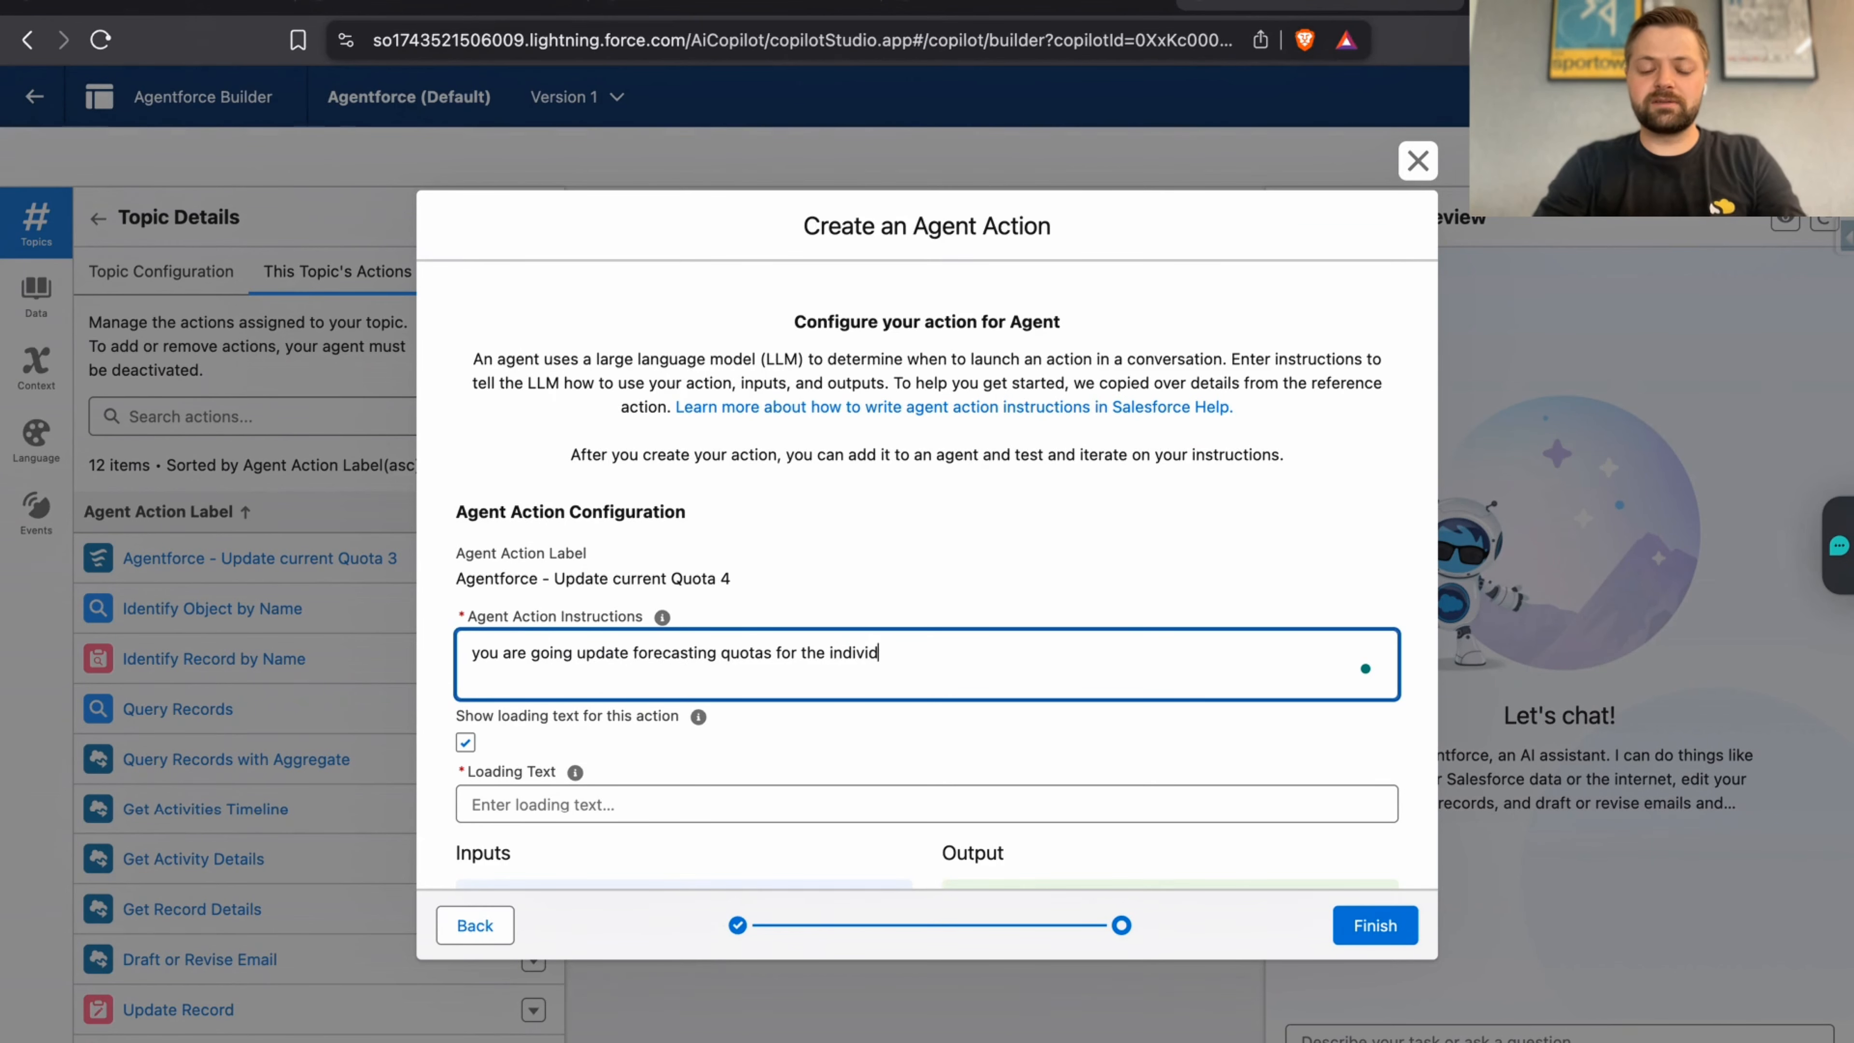
pyautogui.write('uals specified by')
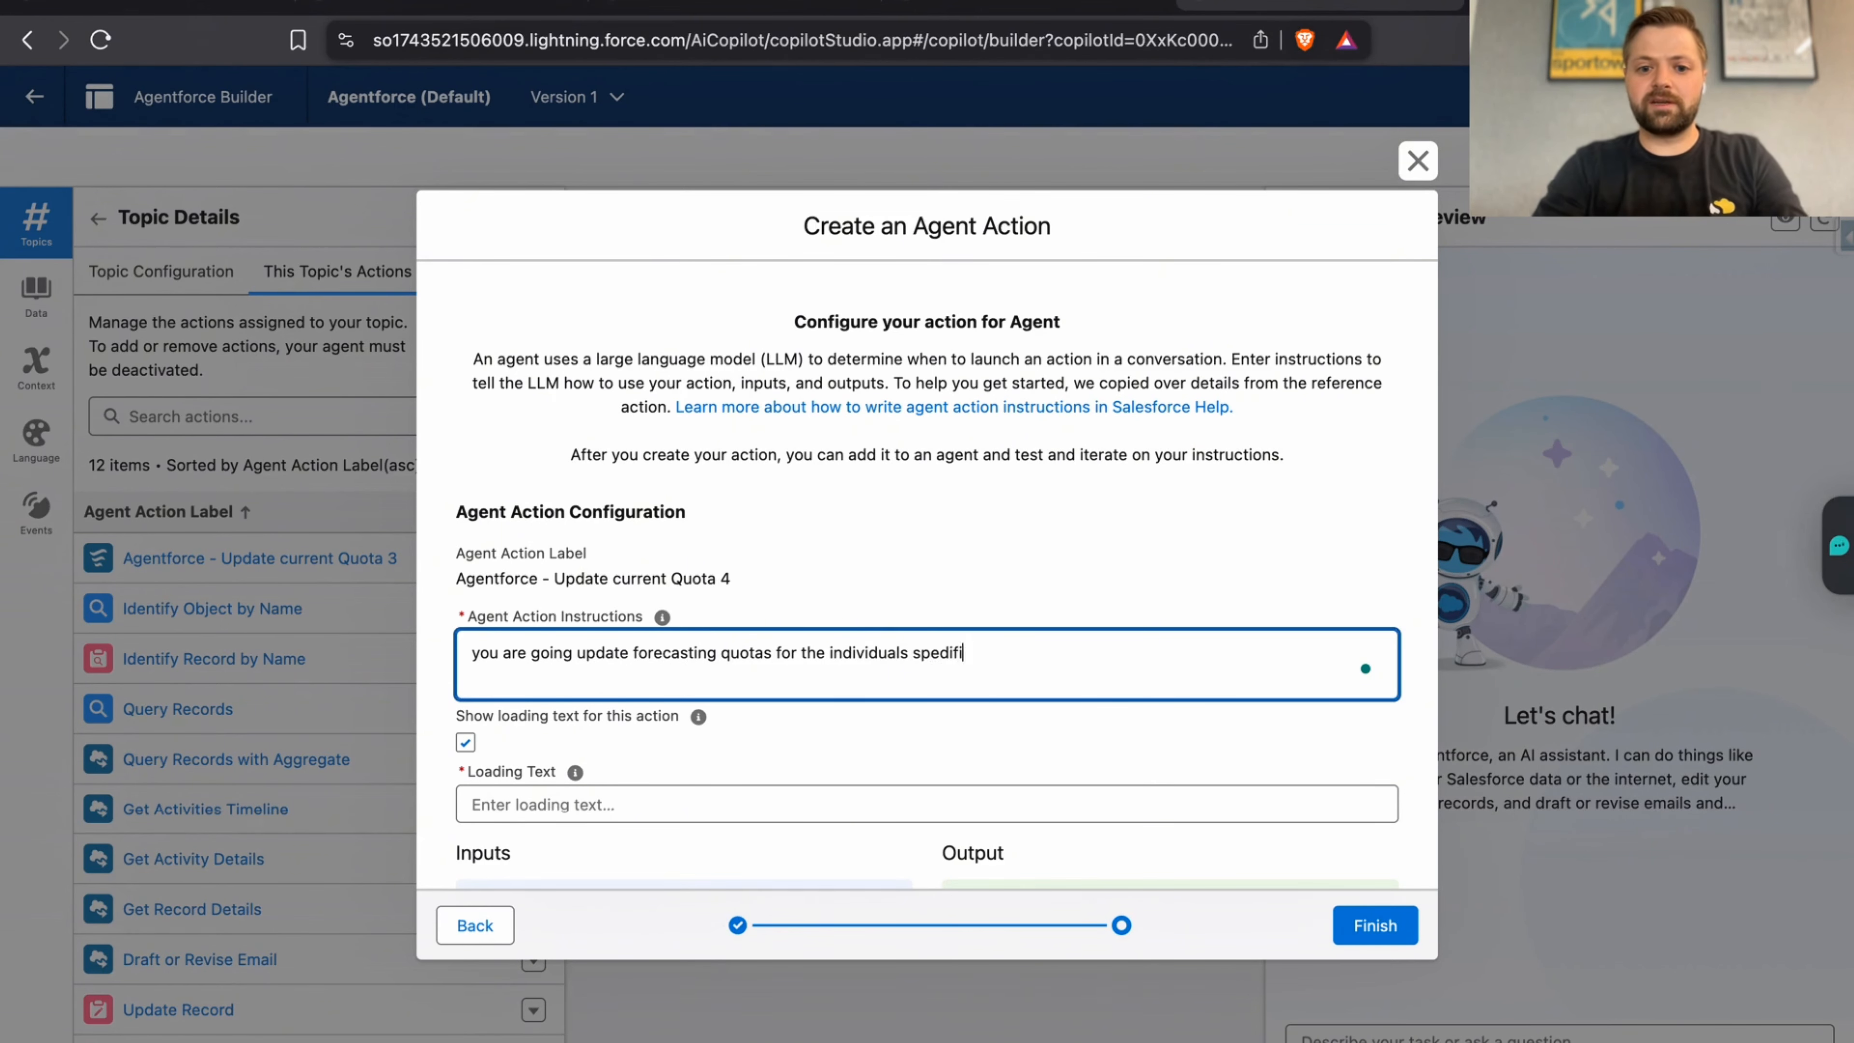
pyautogui.write(' the user.')
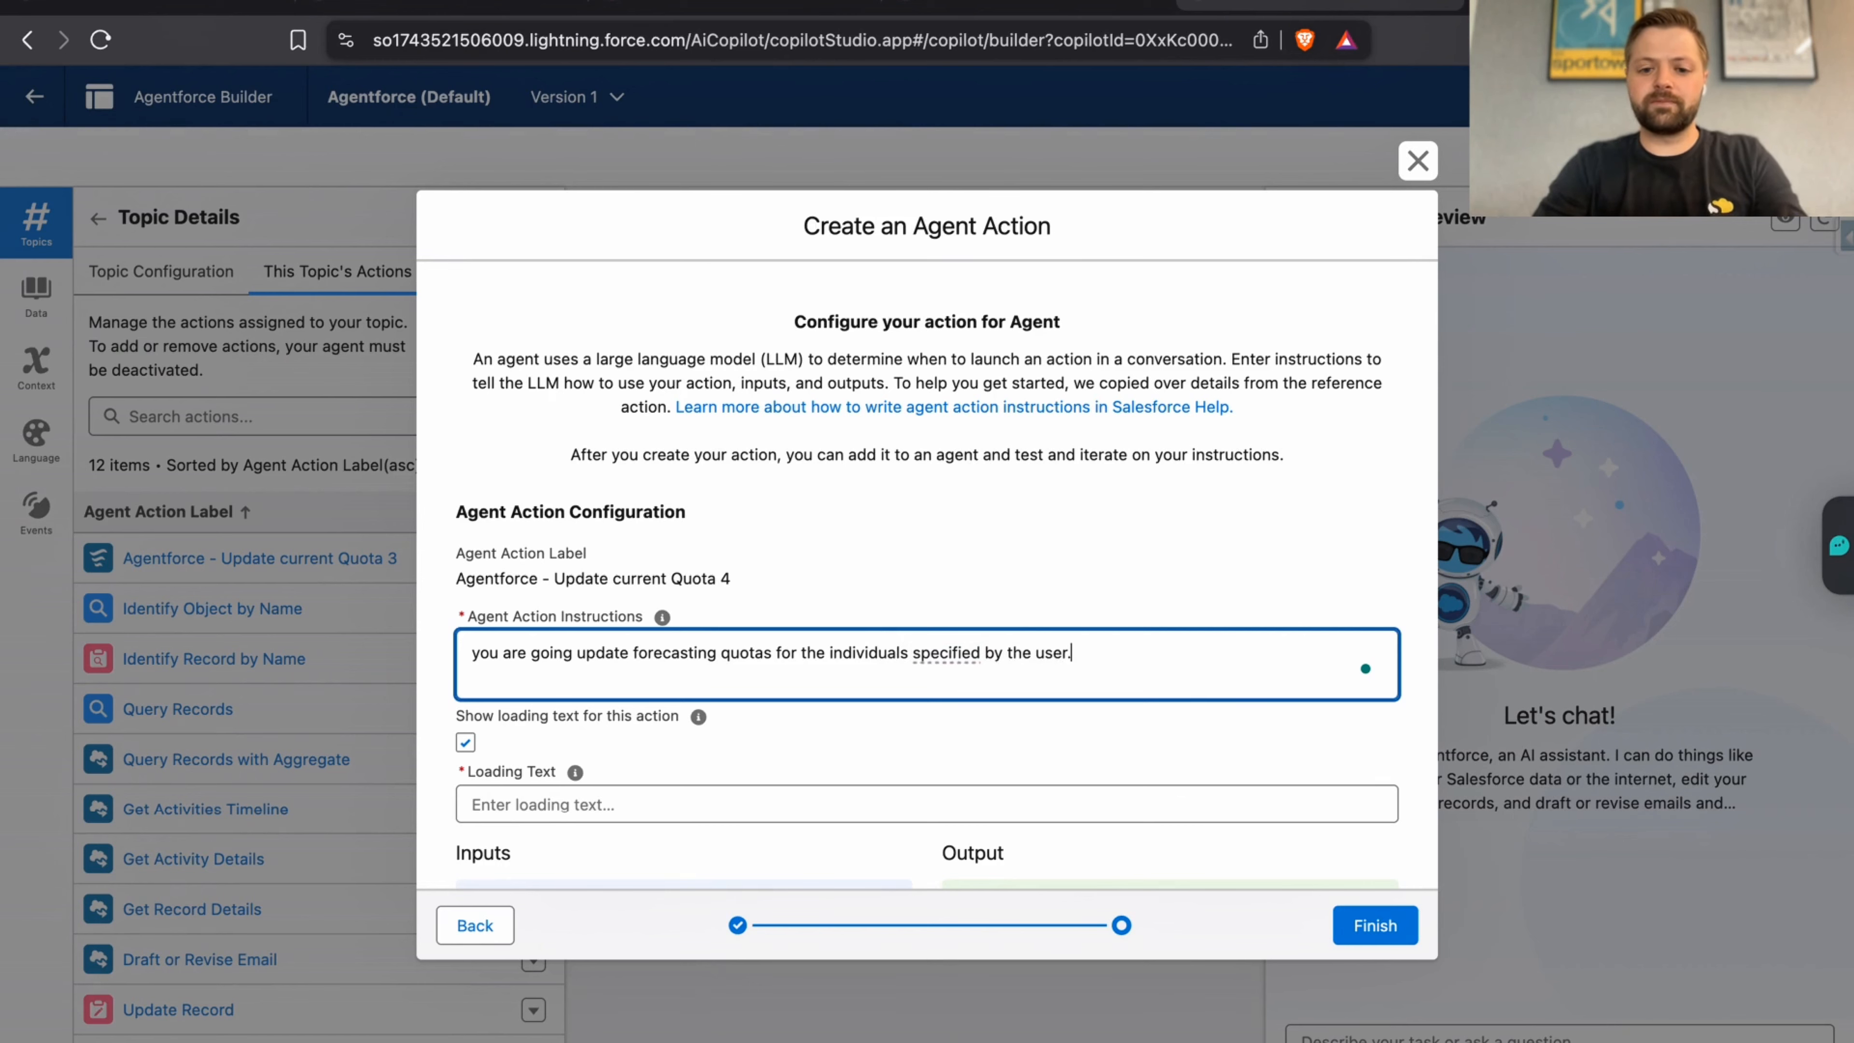
pyautogui.scroll(-5, 718, 637)
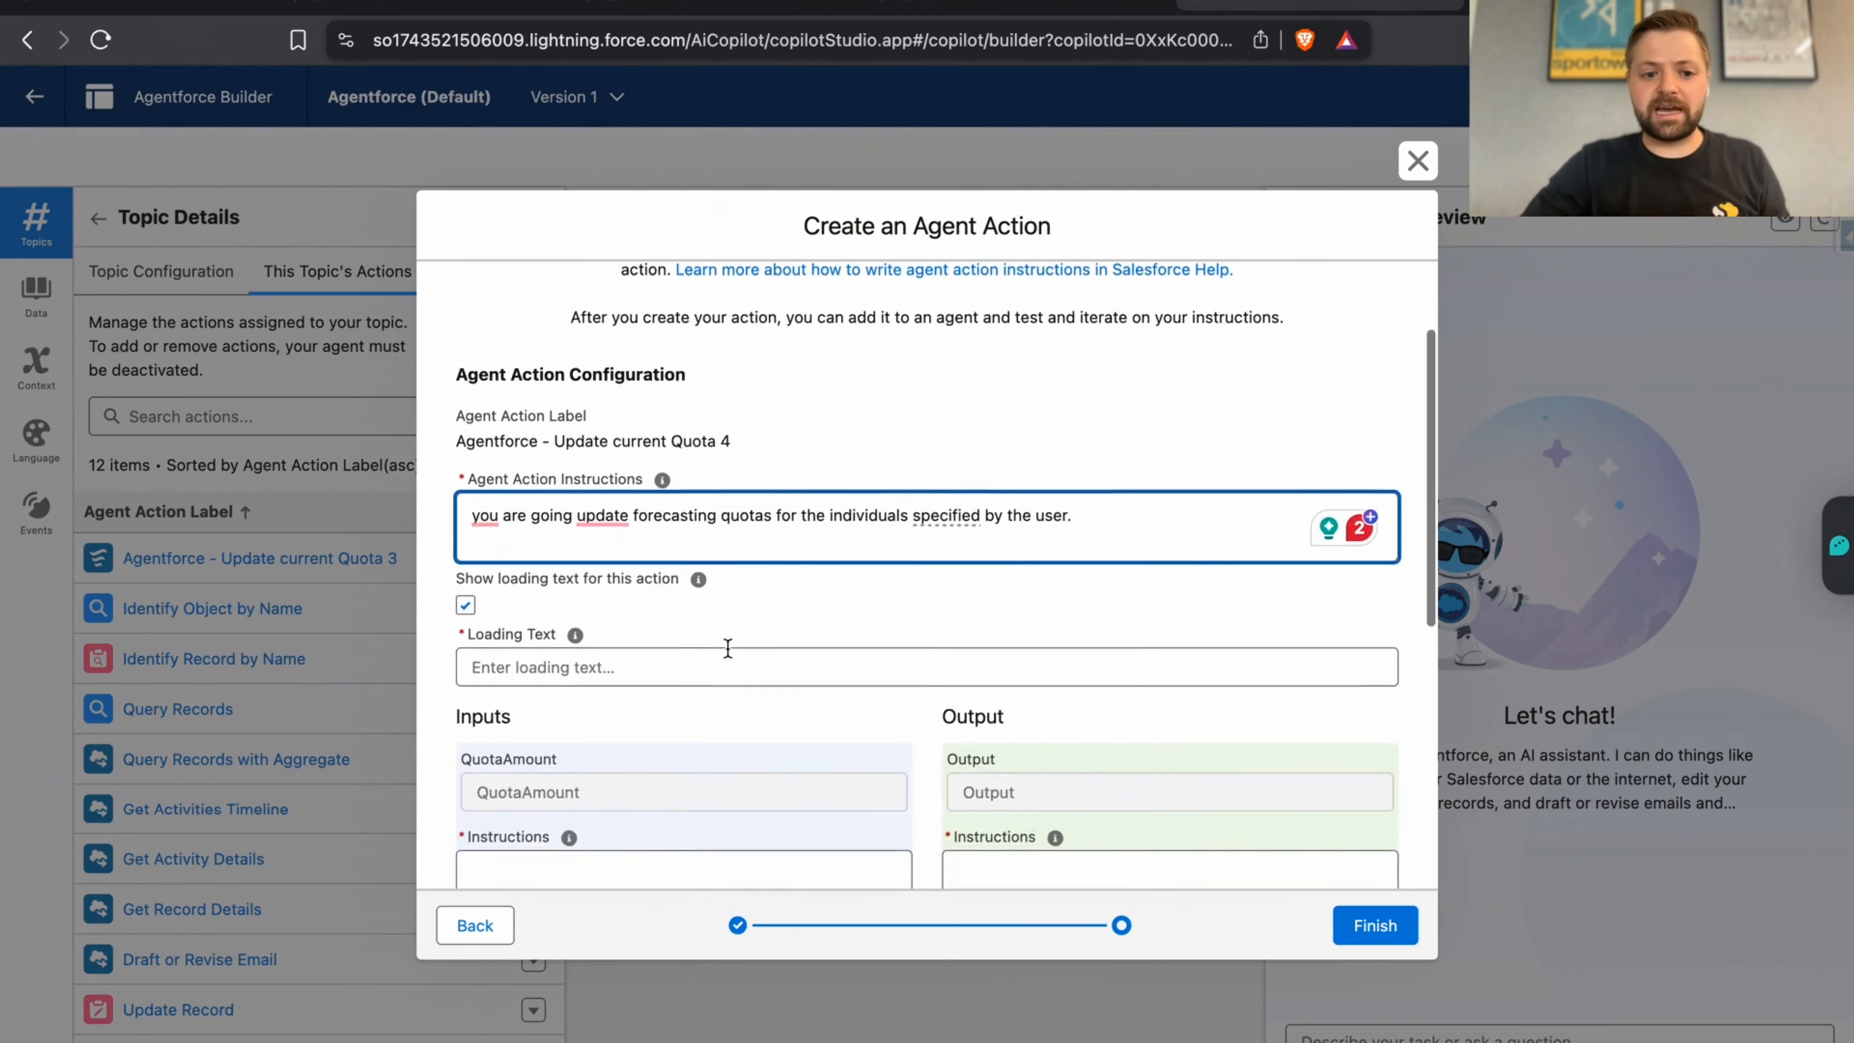
pyautogui.click(714, 571)
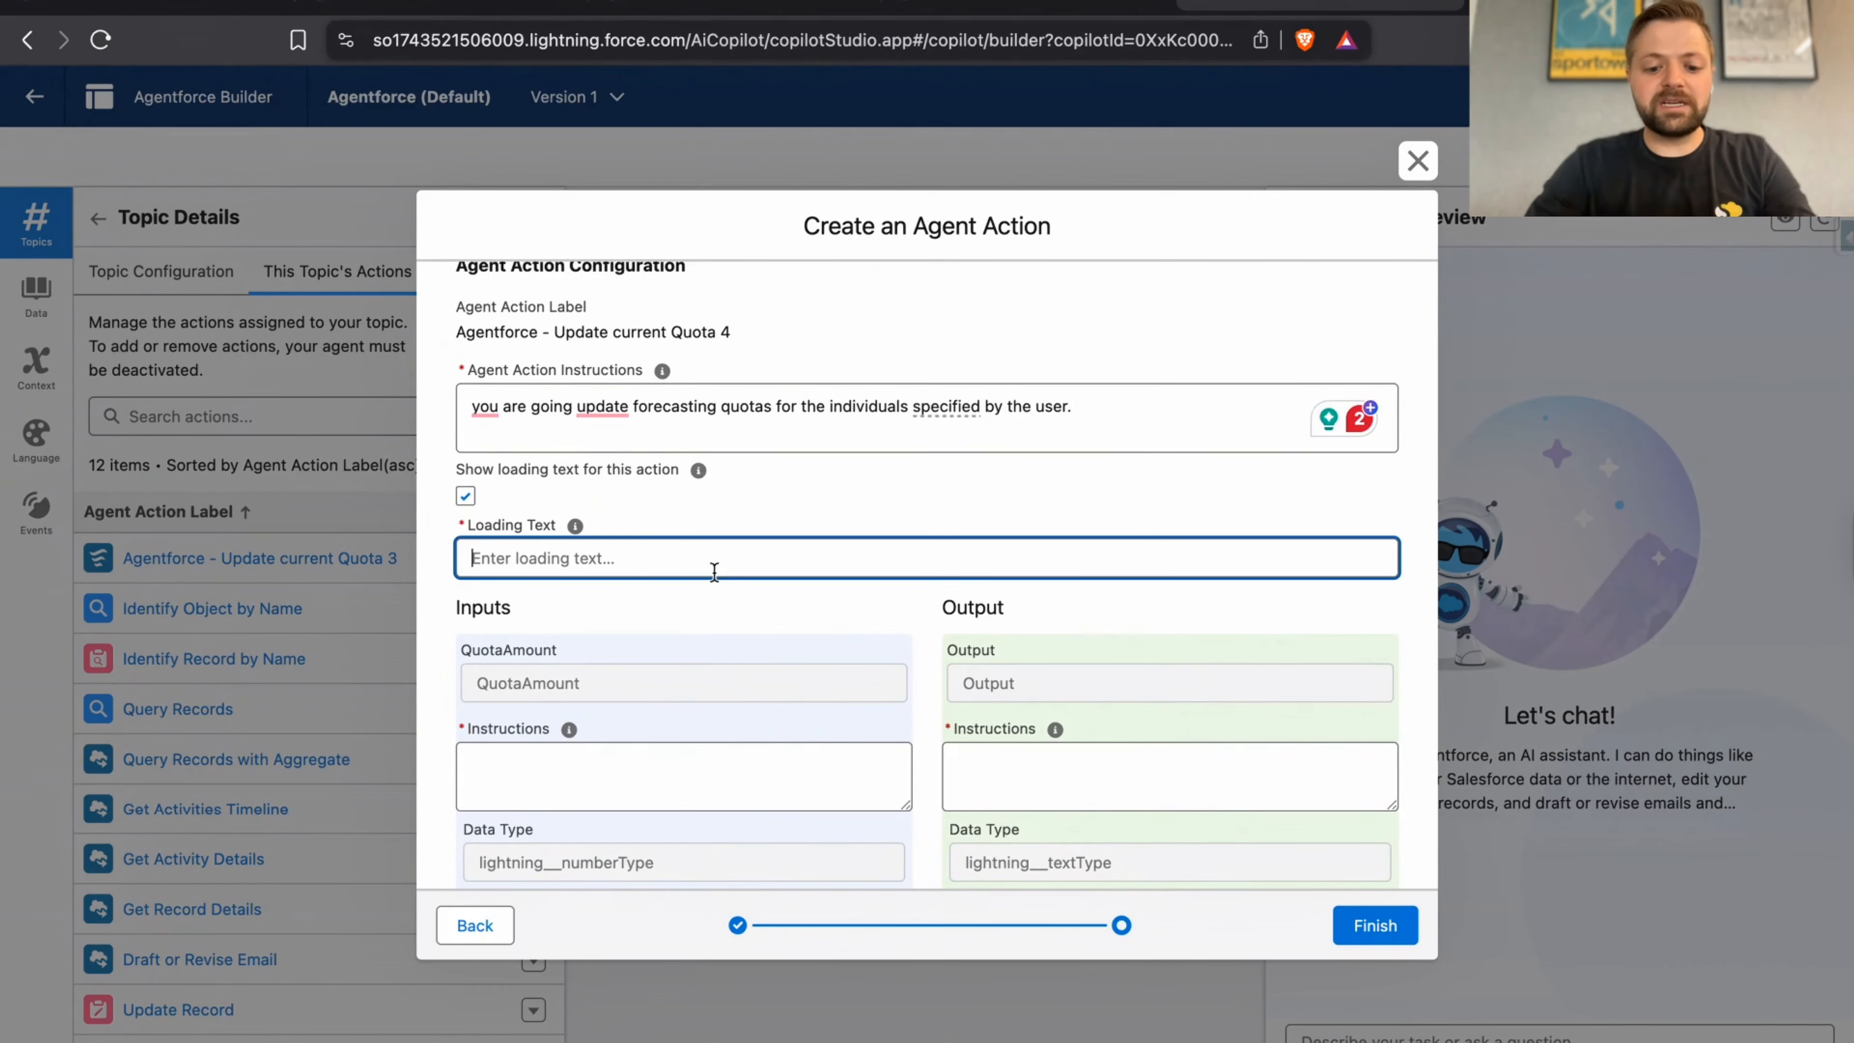
# - Set the action's loading text to 'I am currently updating the quota'
pyautogui.write('I')
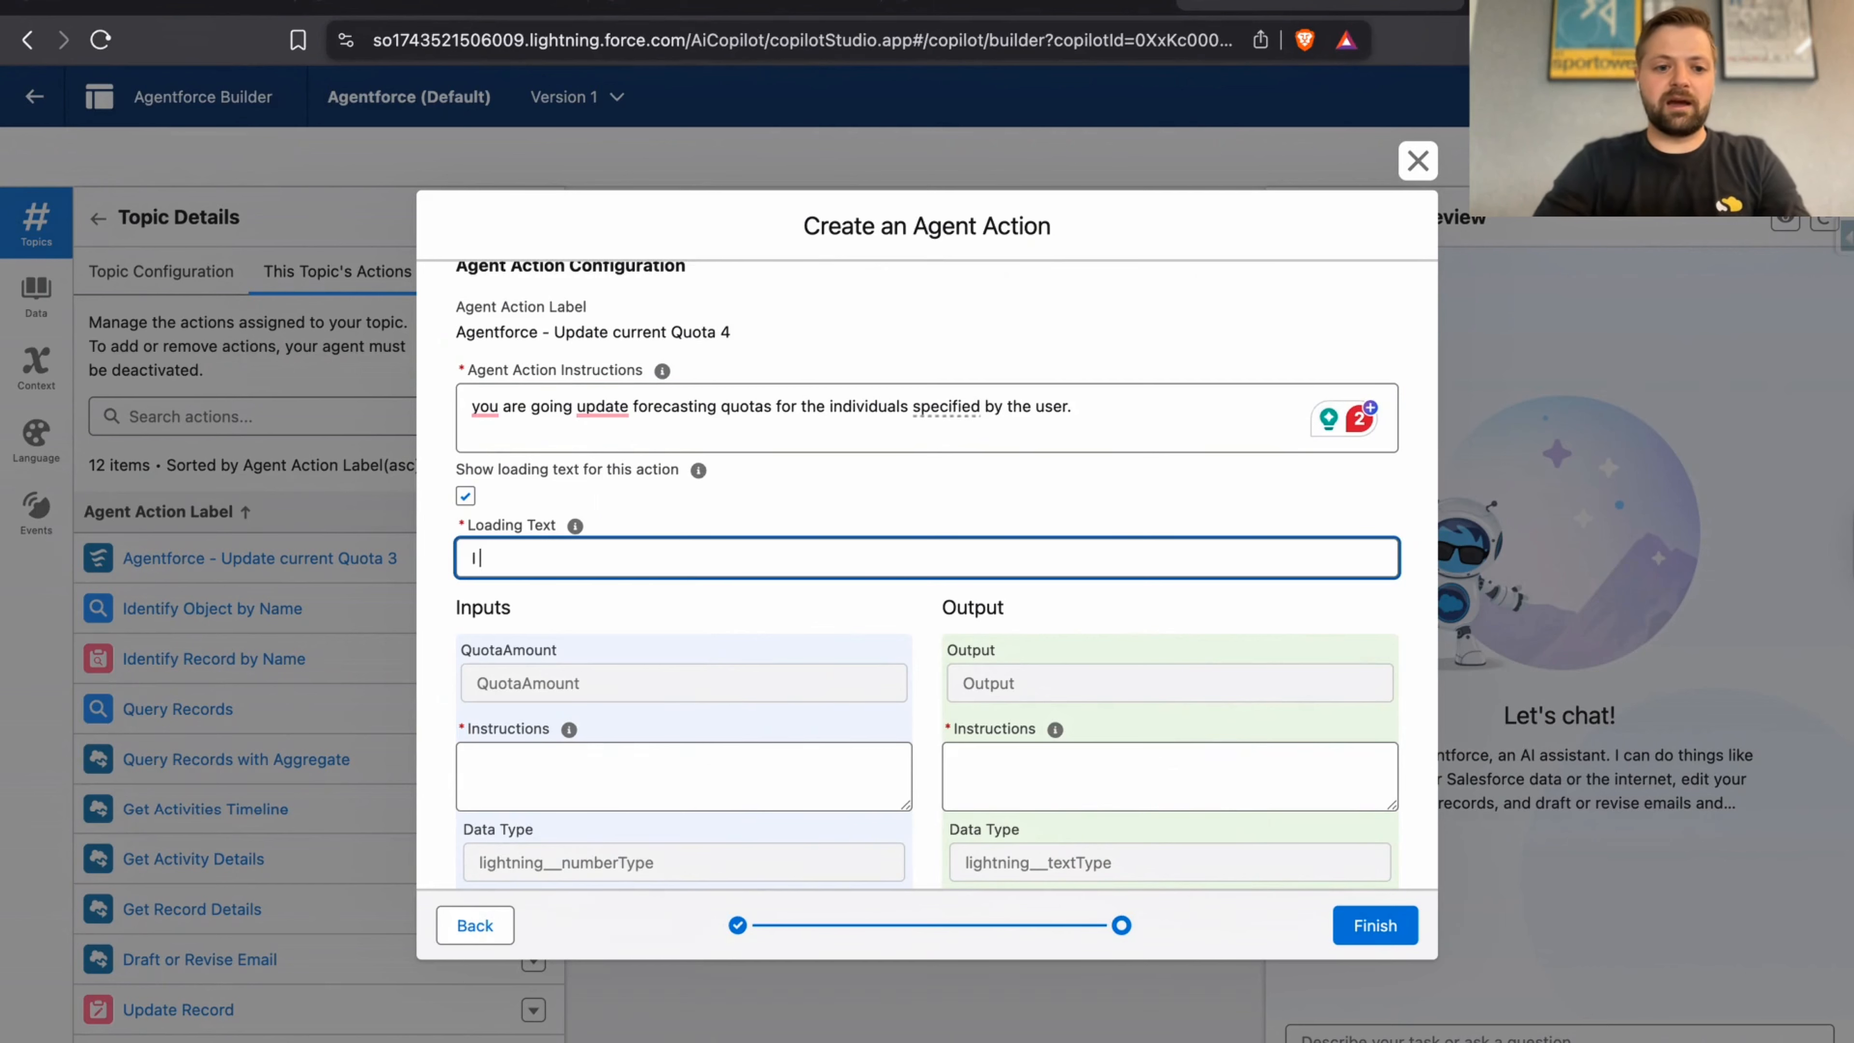
pyautogui.write(' am currently')
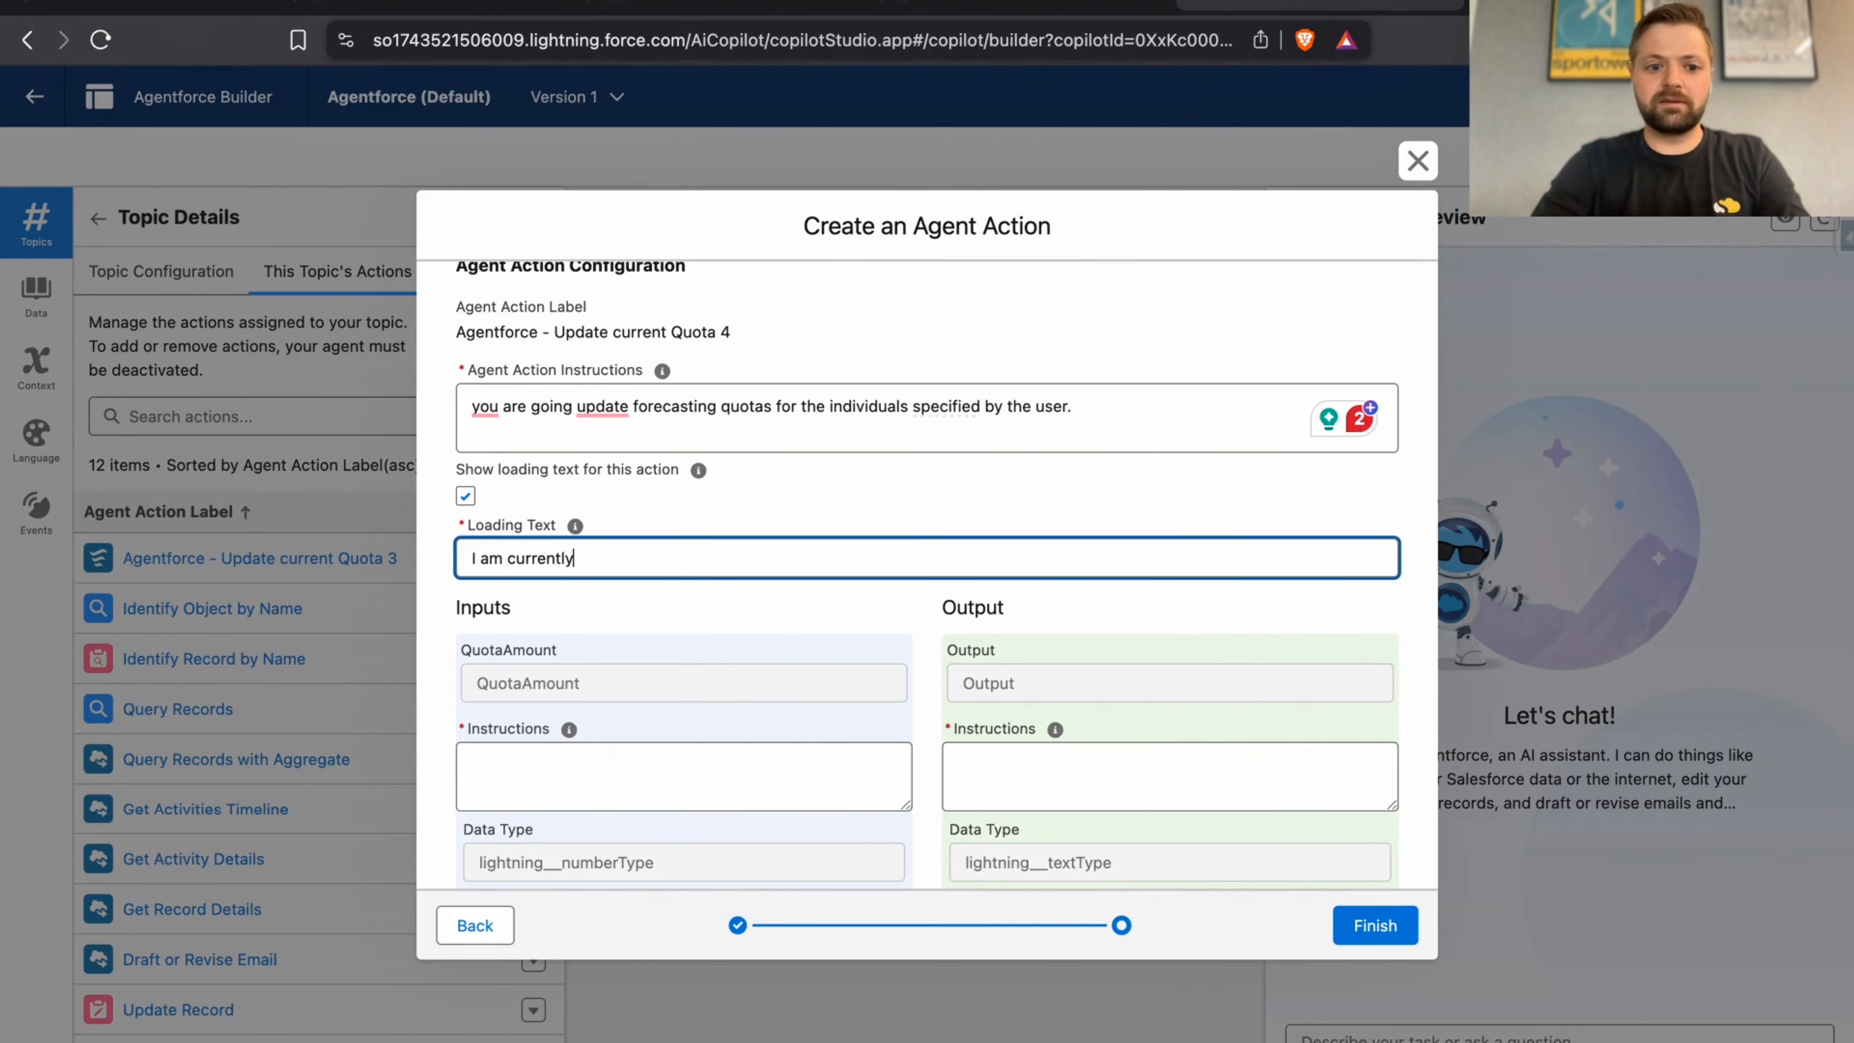
pyautogui.write(' updating the quota')
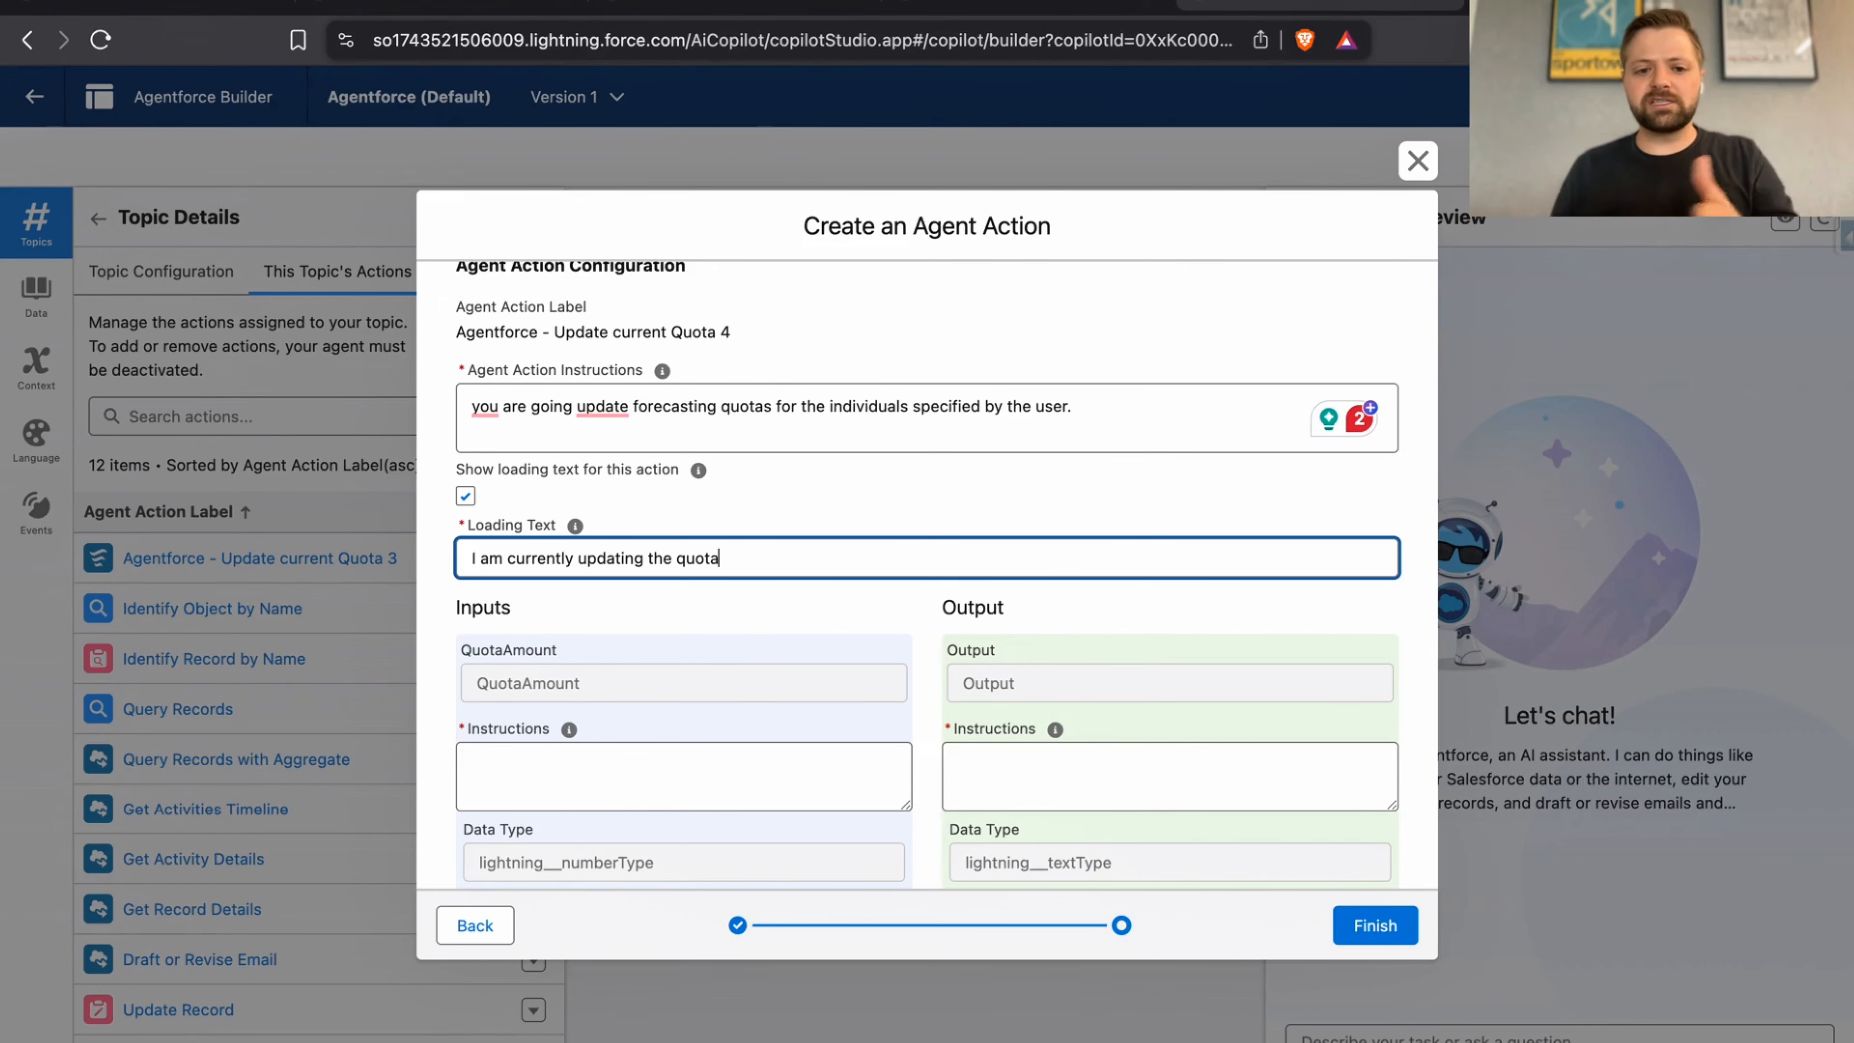
pyautogui.click(664, 616)
pyautogui.scroll(-3, 753, 661)
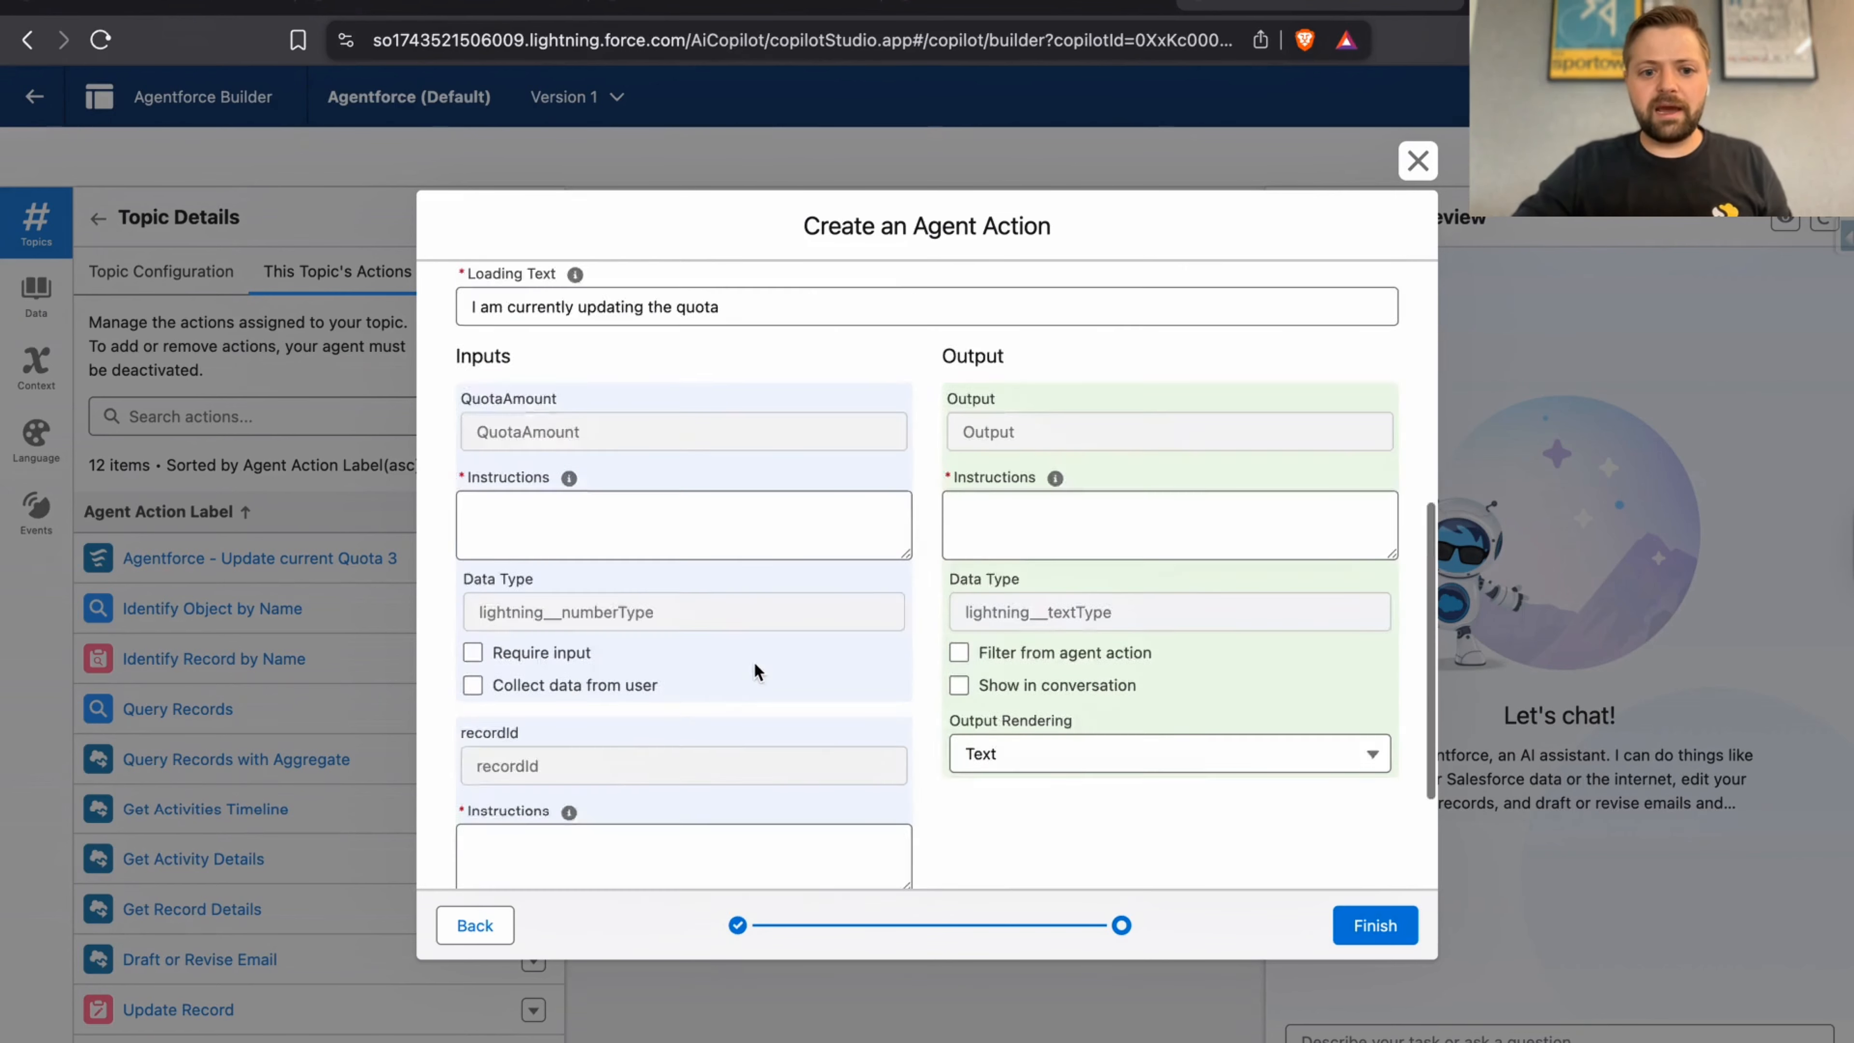
pyautogui.scroll(-2, 754, 661)
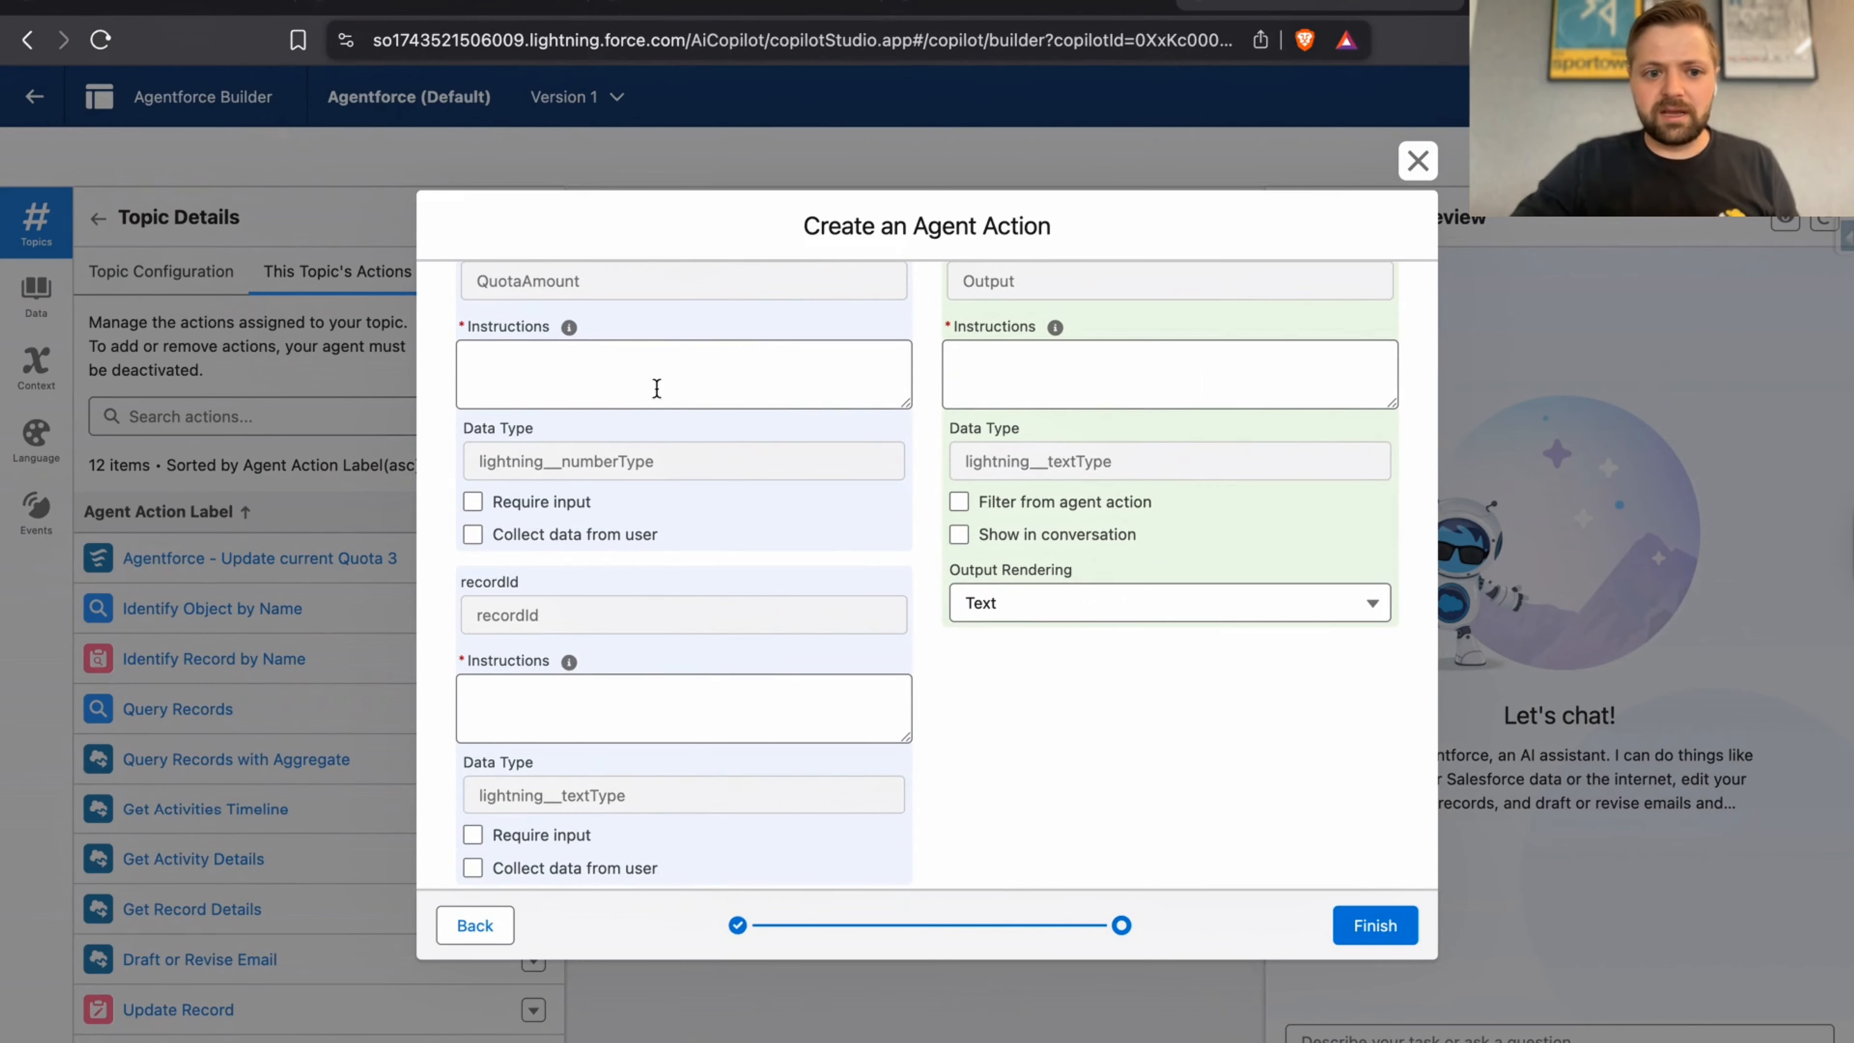
pyautogui.scroll(2, 646, 596)
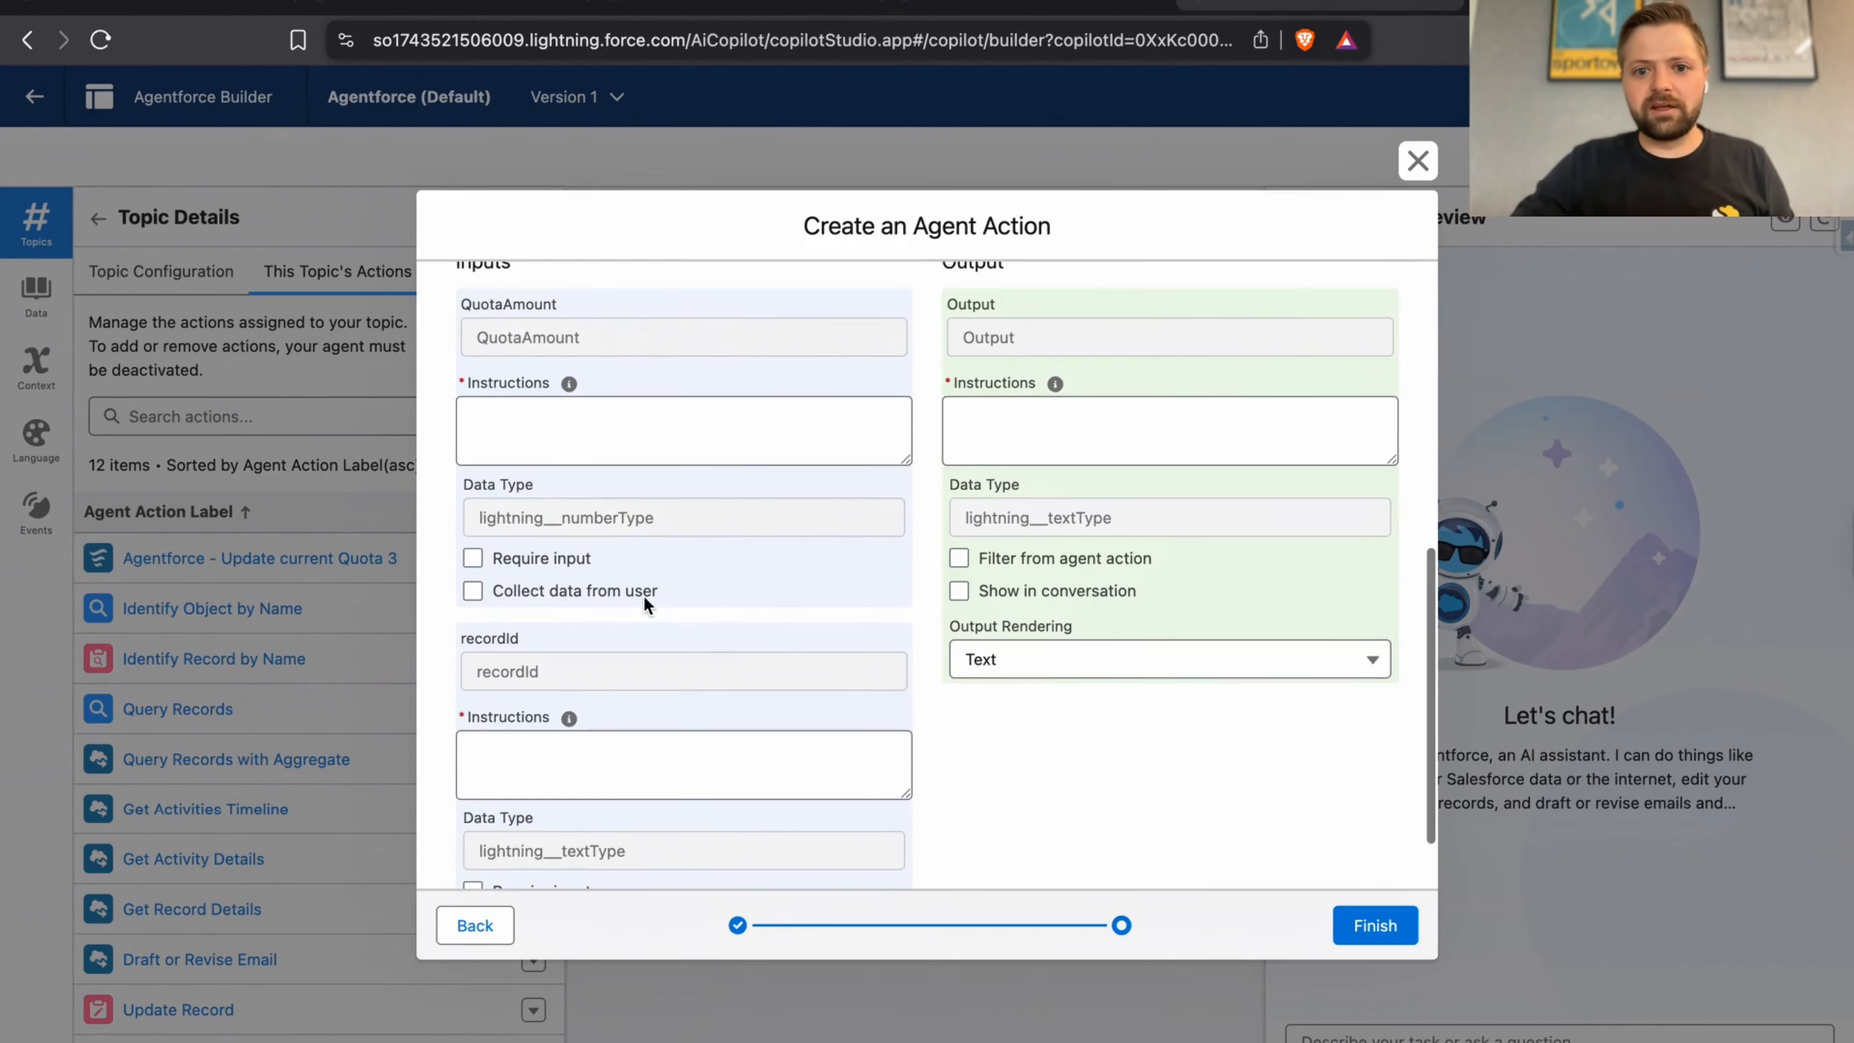
# - Tell QuotaAmount to use the amount the user wants the individual's quota changed to, and make it required
pyautogui.click(593, 442)
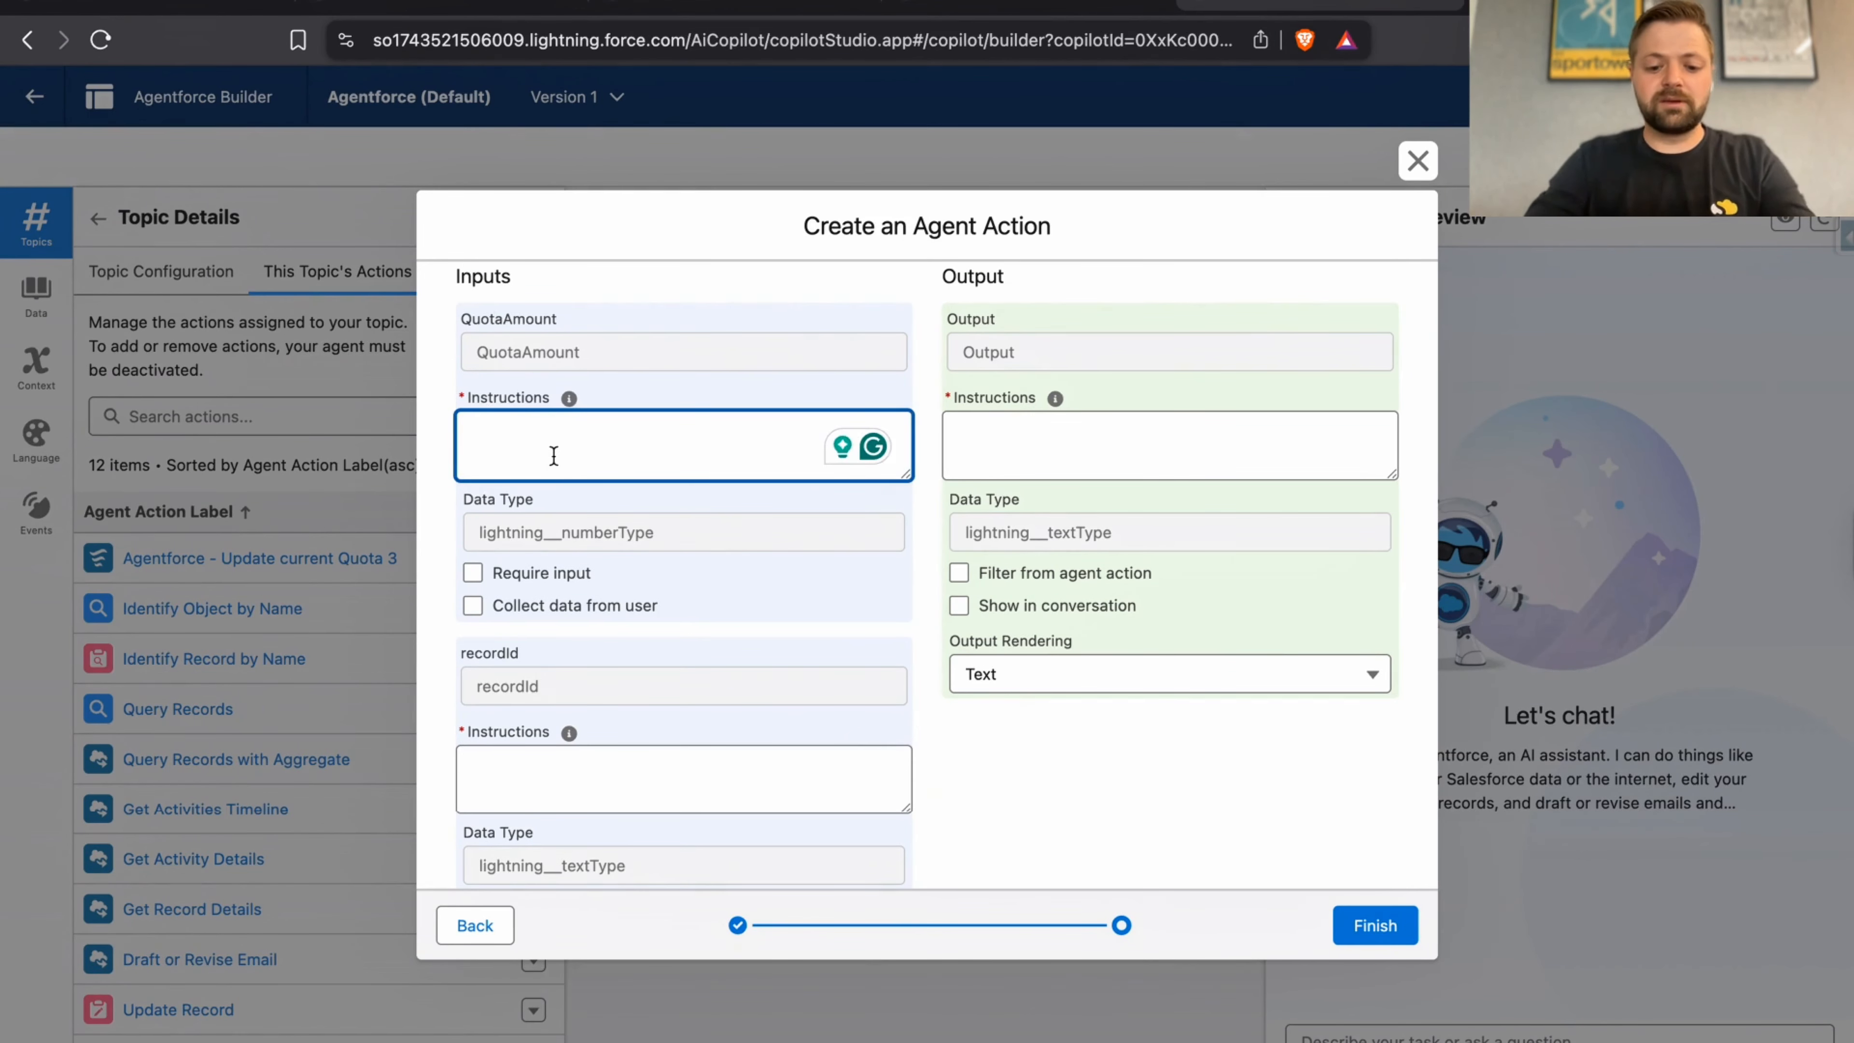
pyautogui.write('When ')
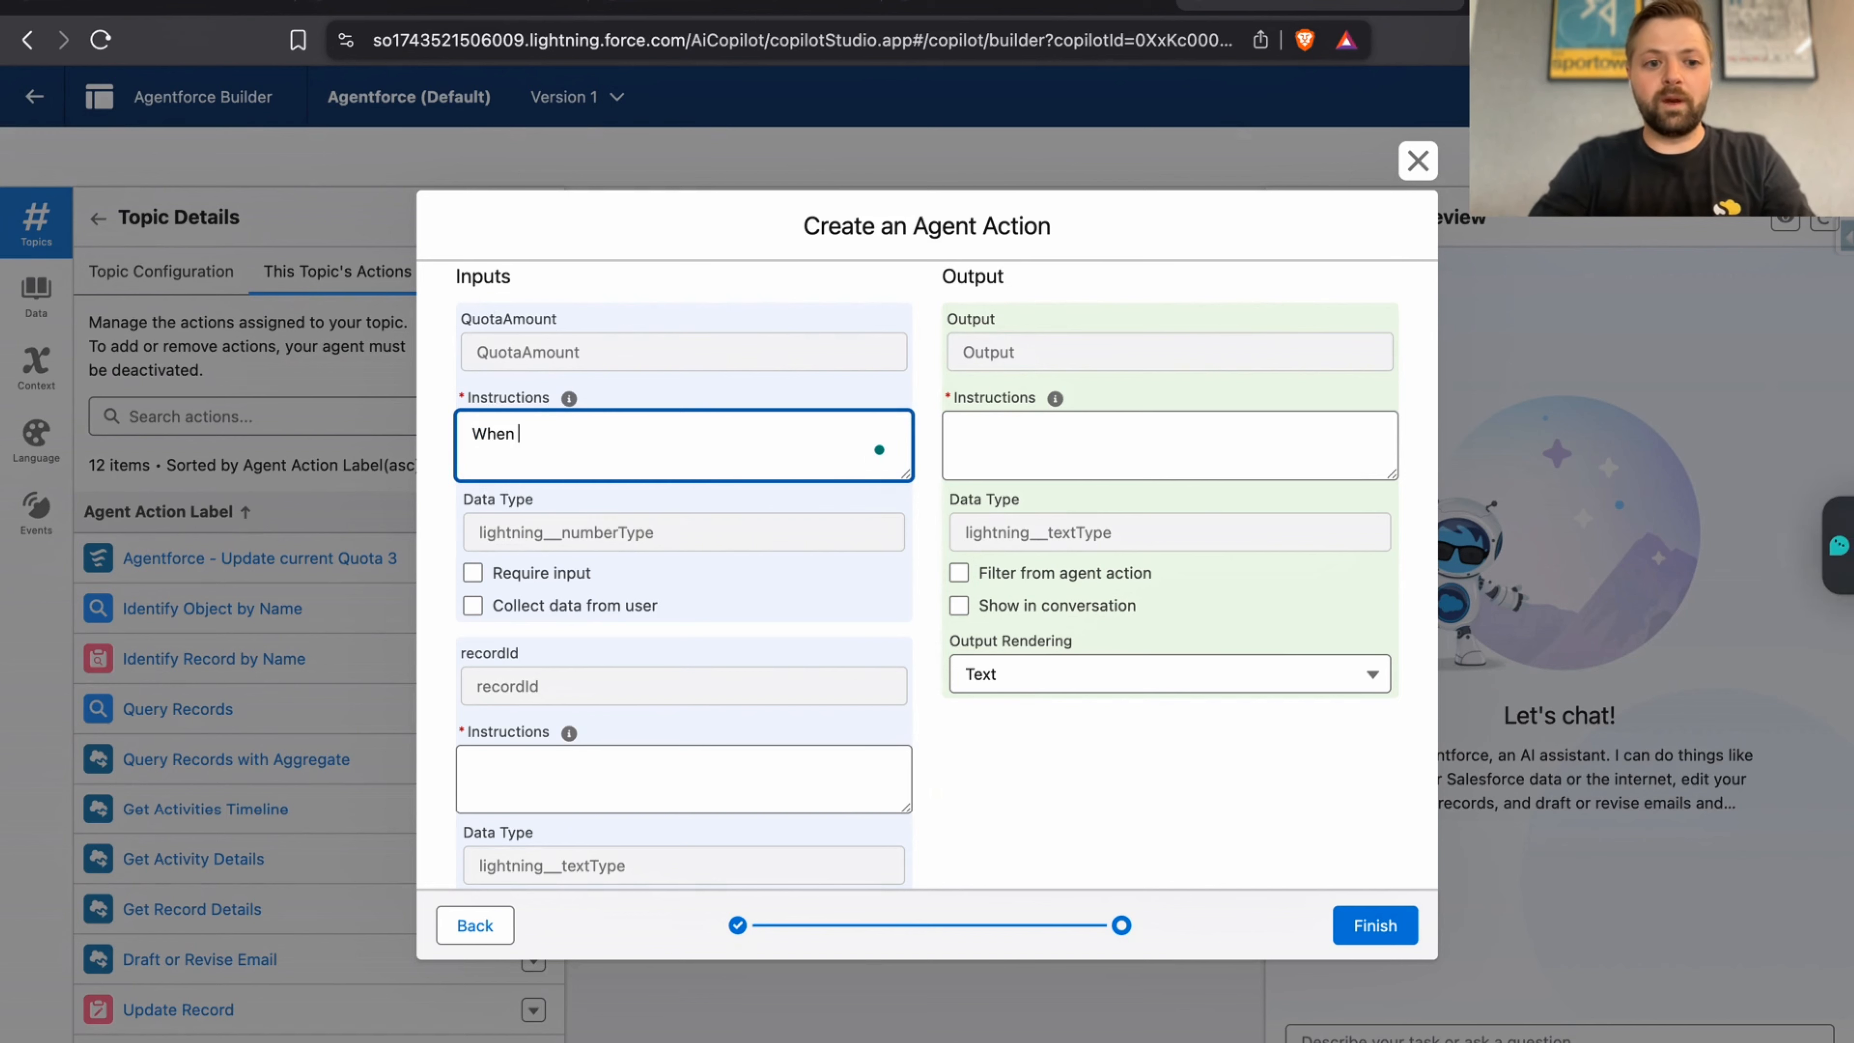
pyautogui.write('the user ')
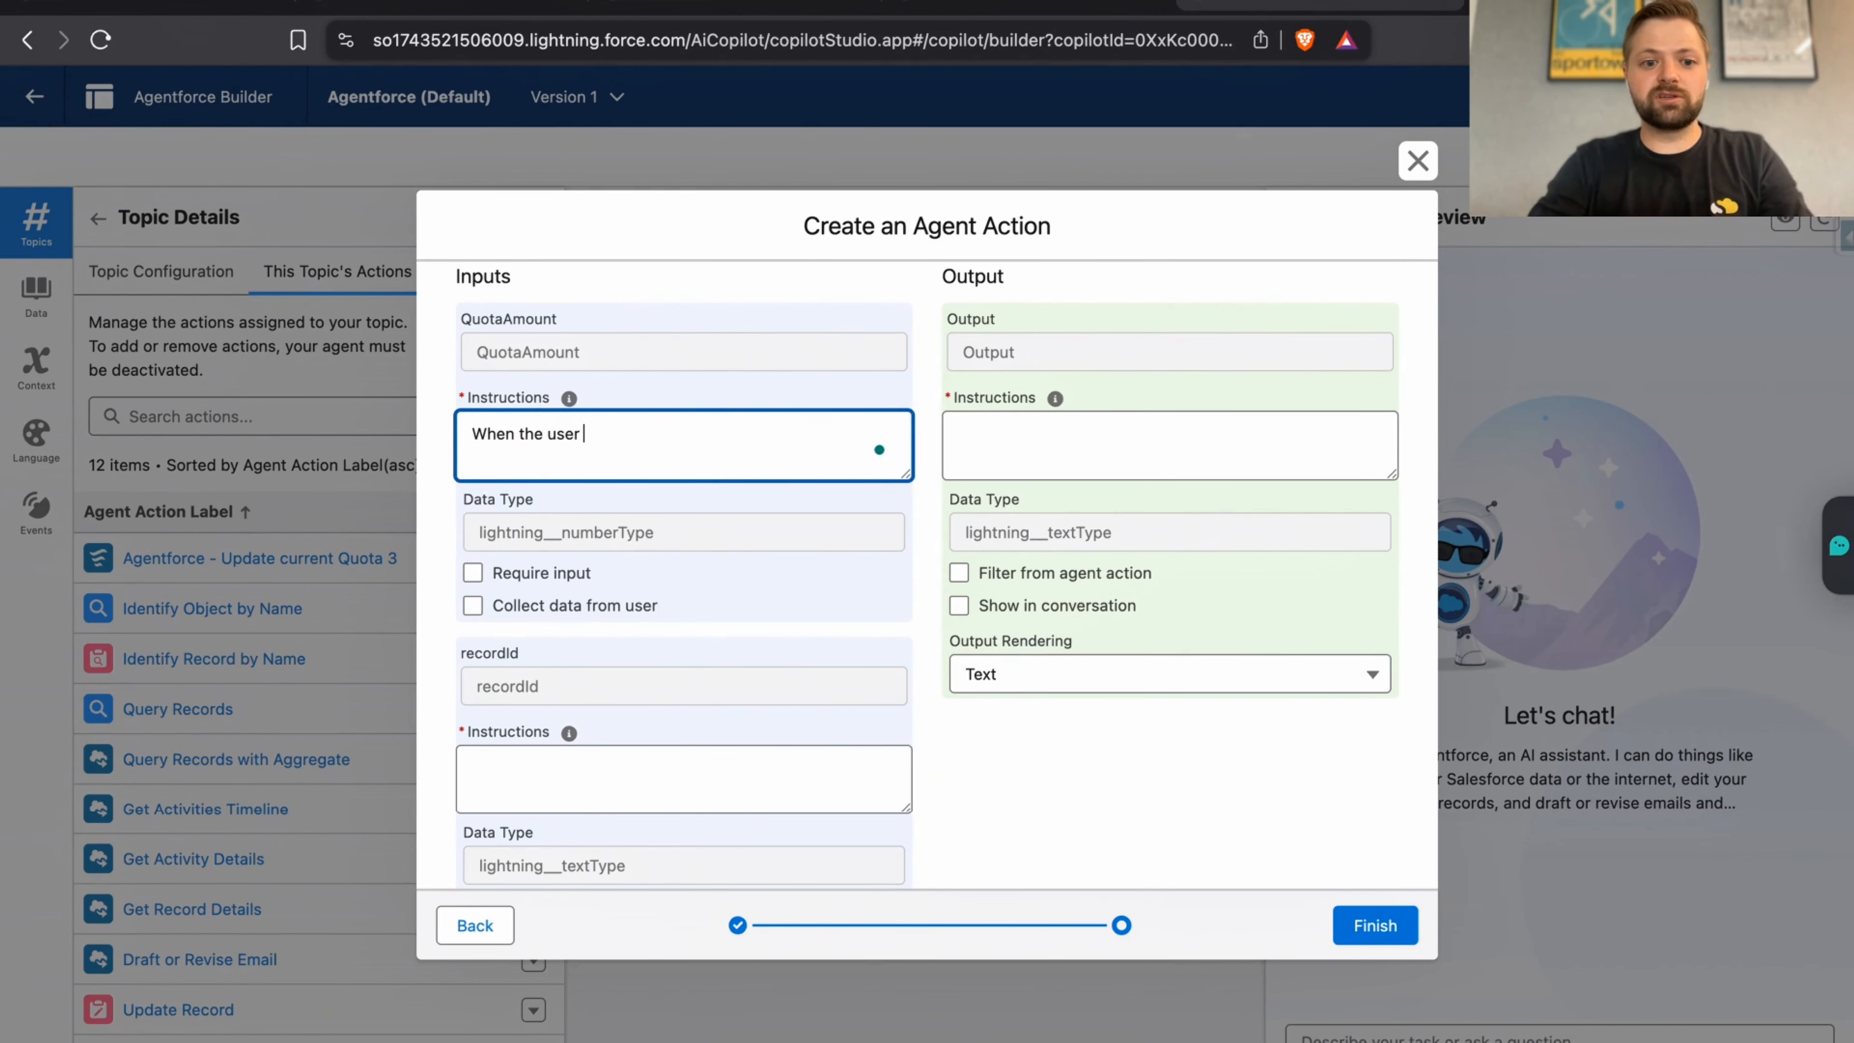
pyautogui.write('specifies t')
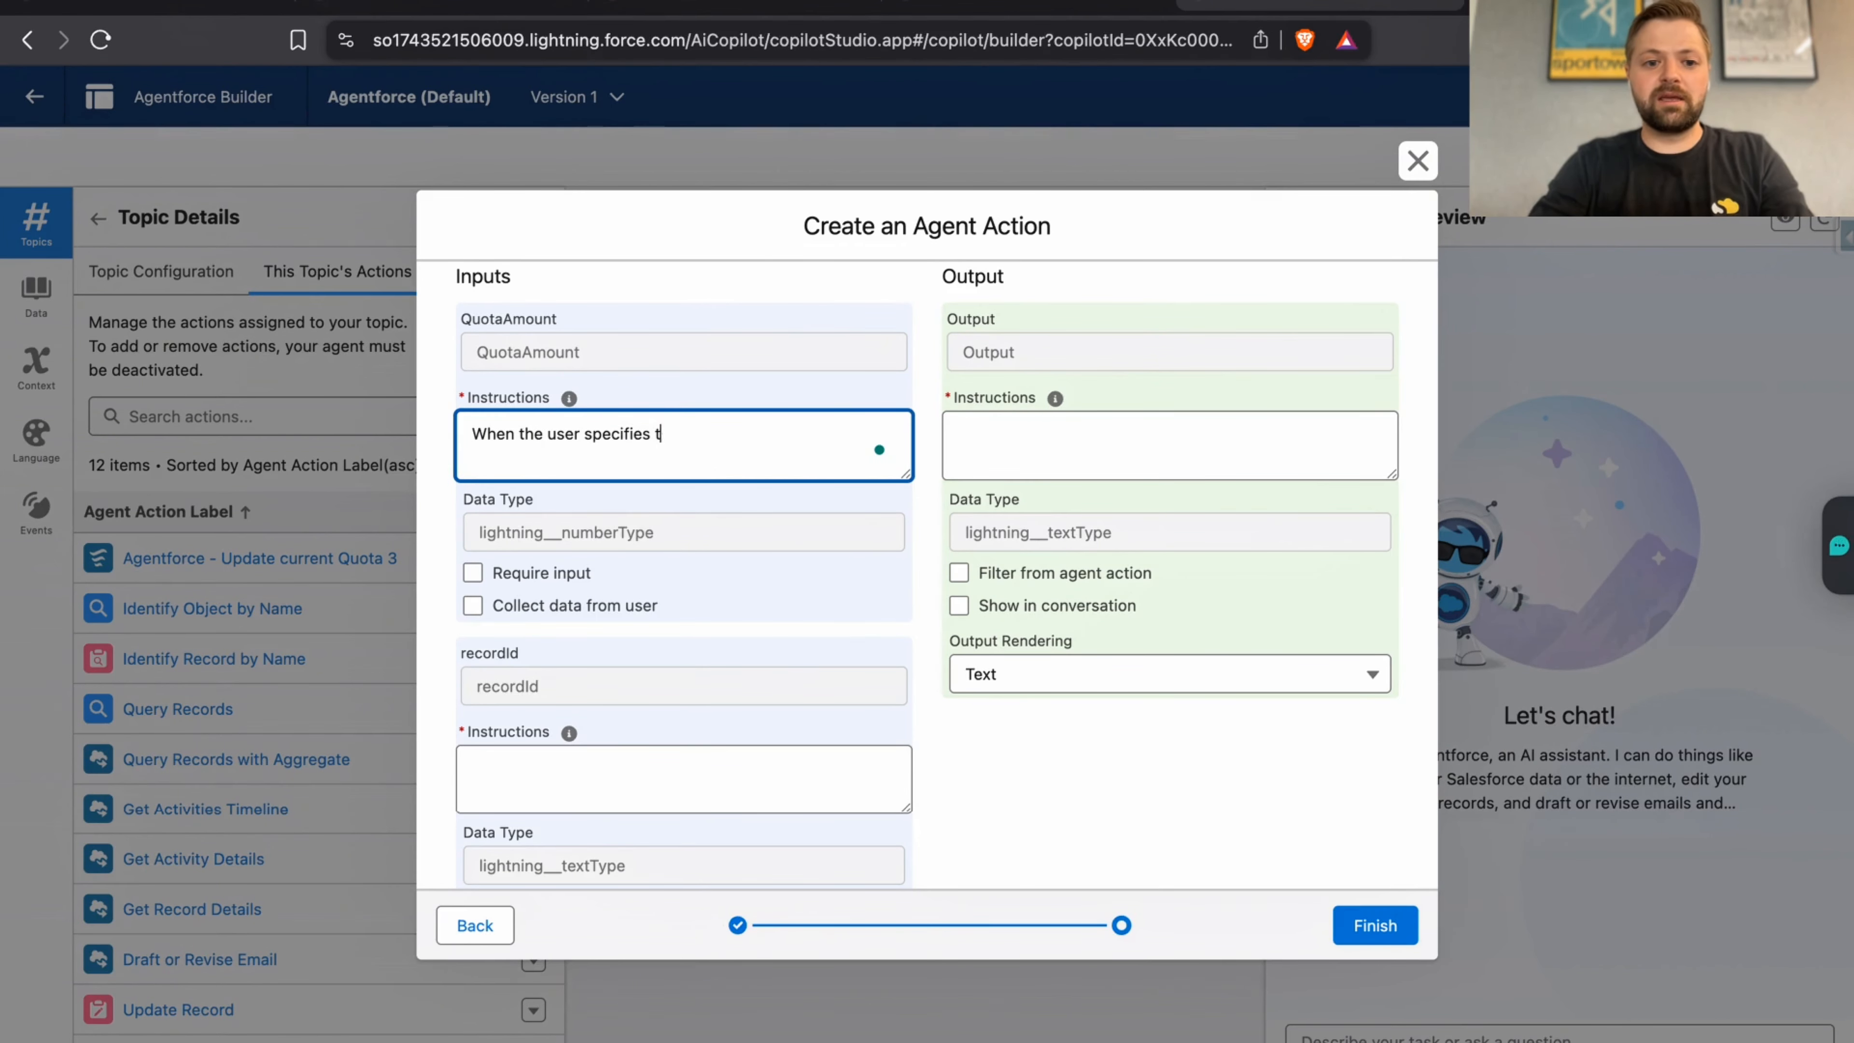
pyautogui.write('he amount he')
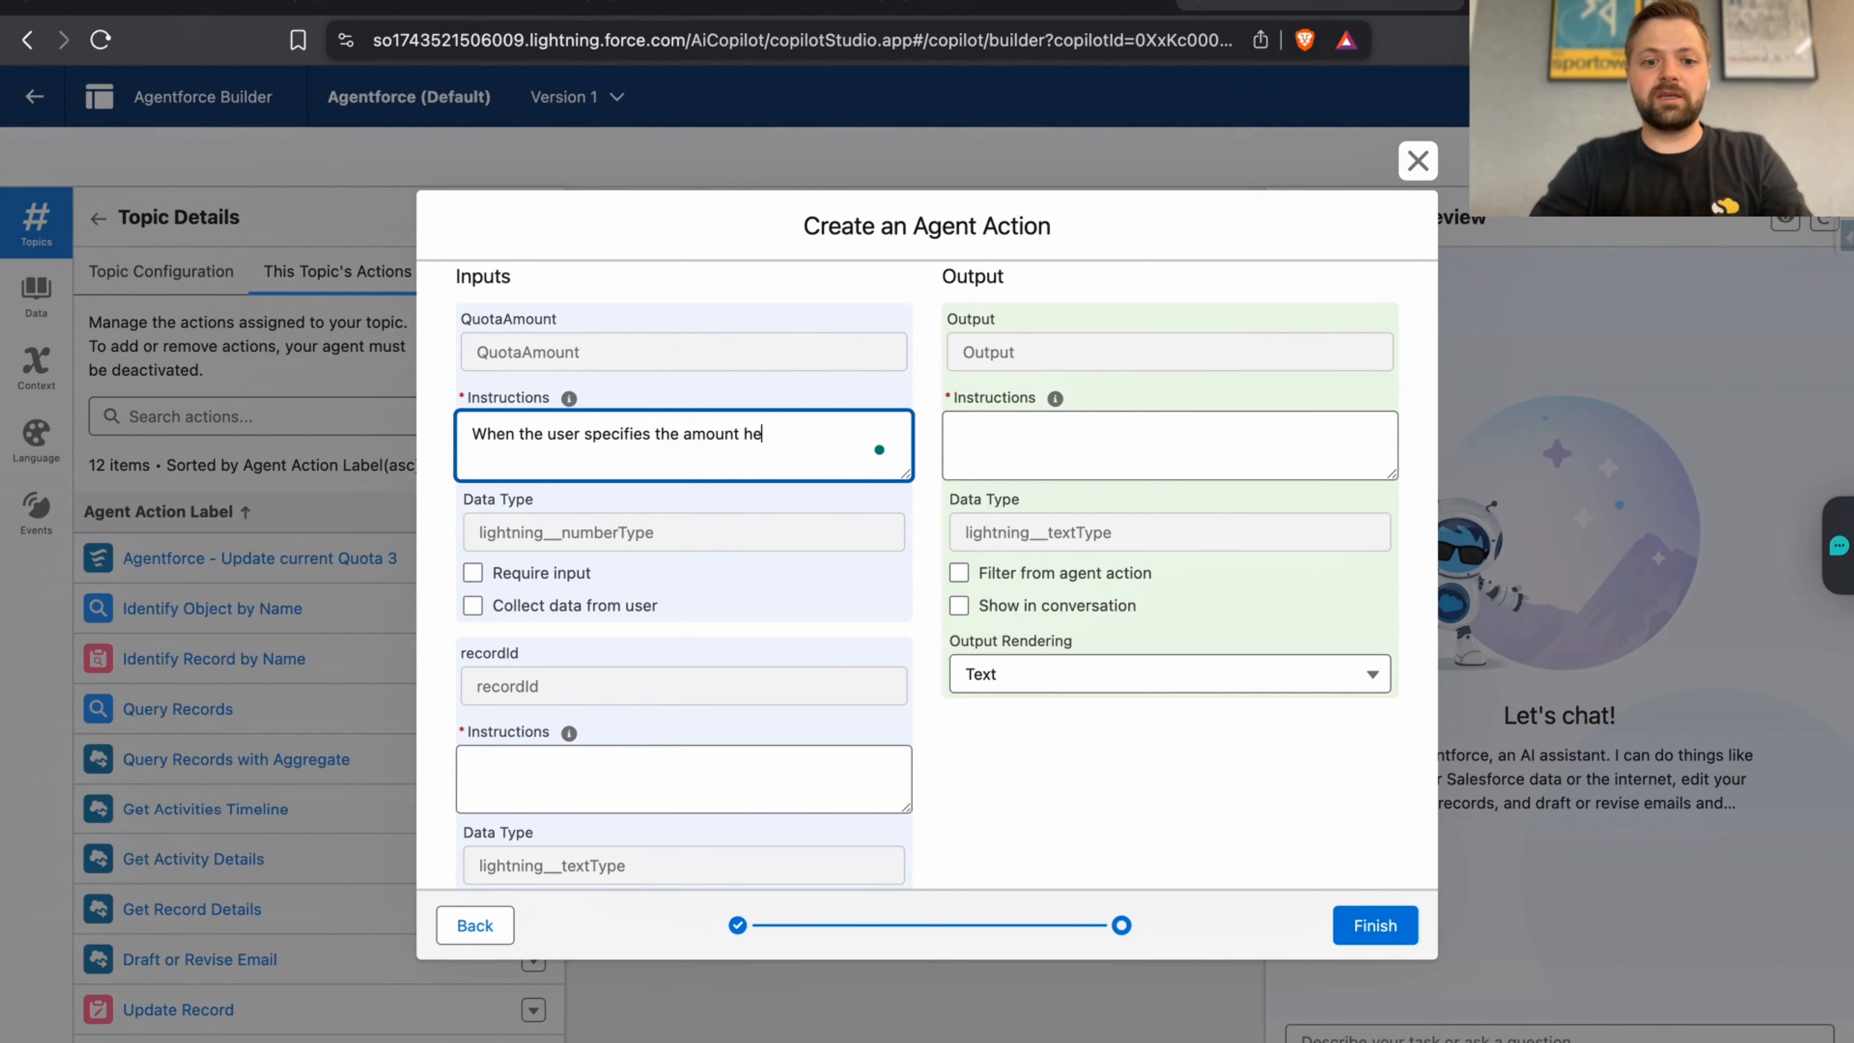
pyautogui.write('or she wan')
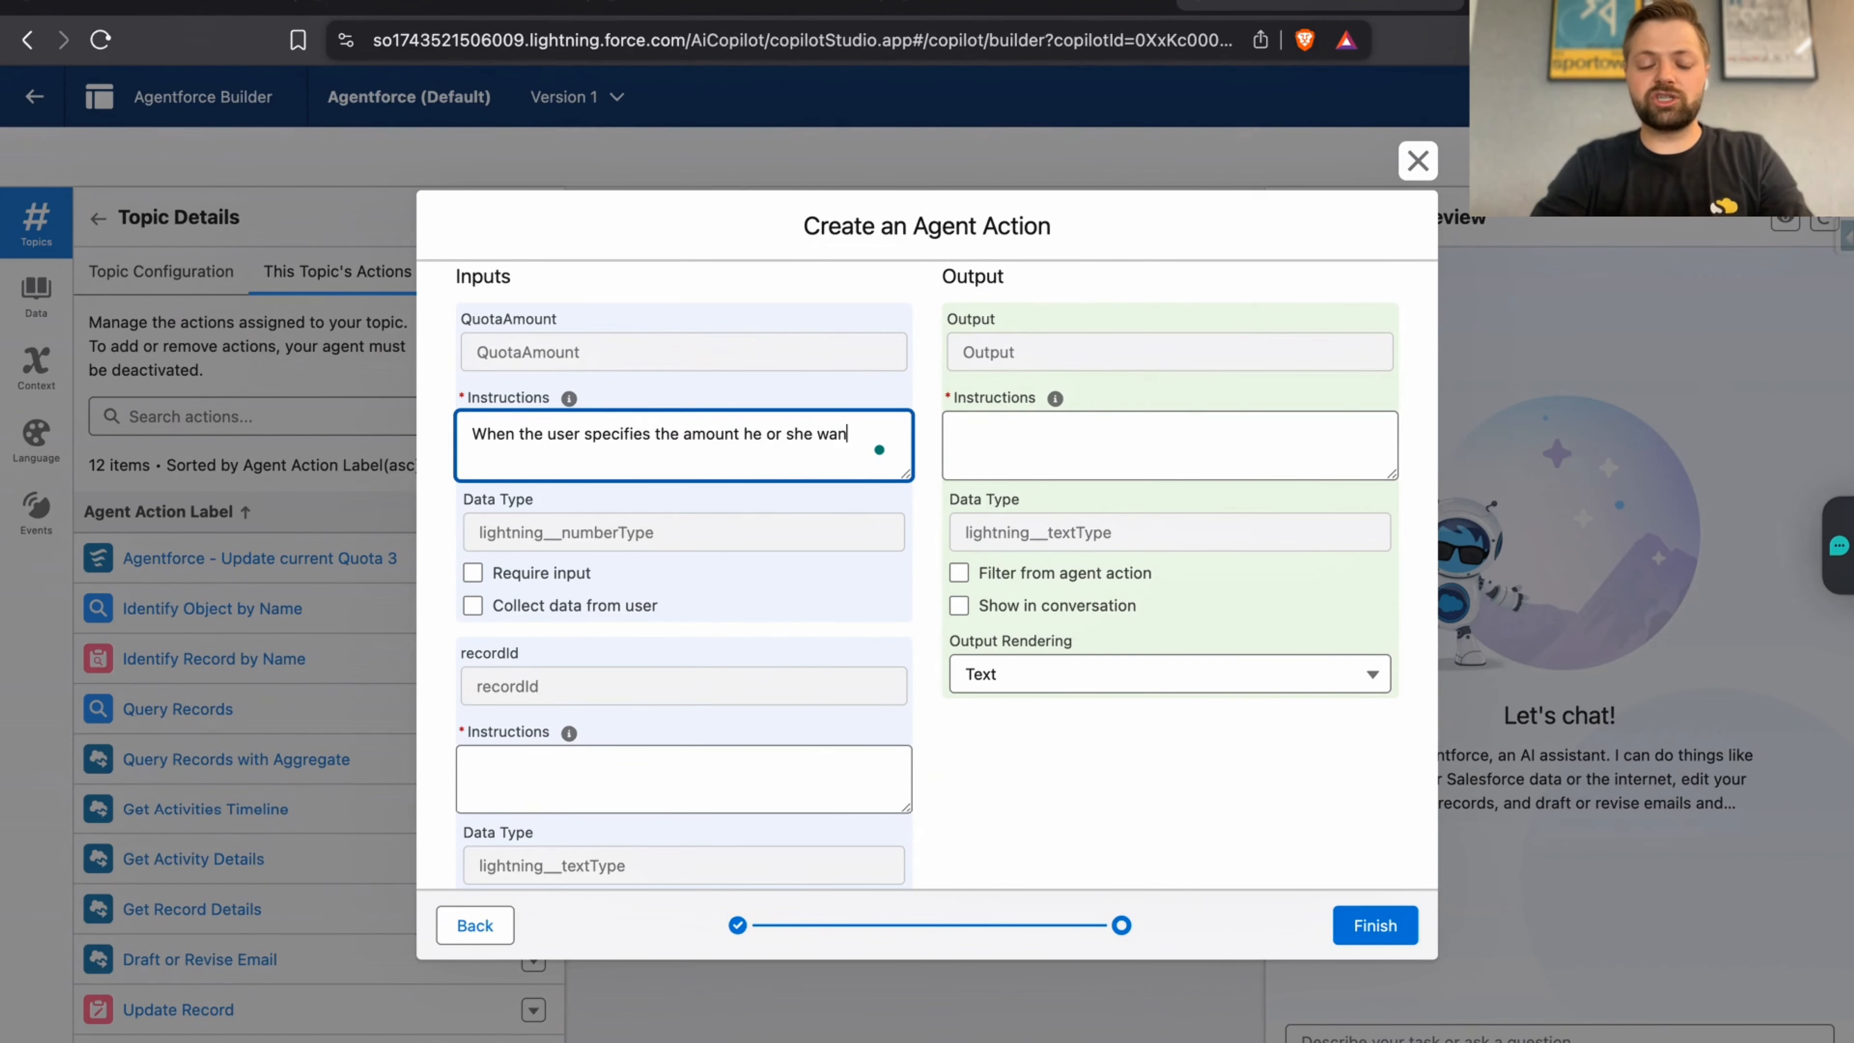
pyautogui.write('ts to the')
pyautogui.press('BackSpace')
pyautogui.press('BackSpace')
pyautogui.press('BackSpace')
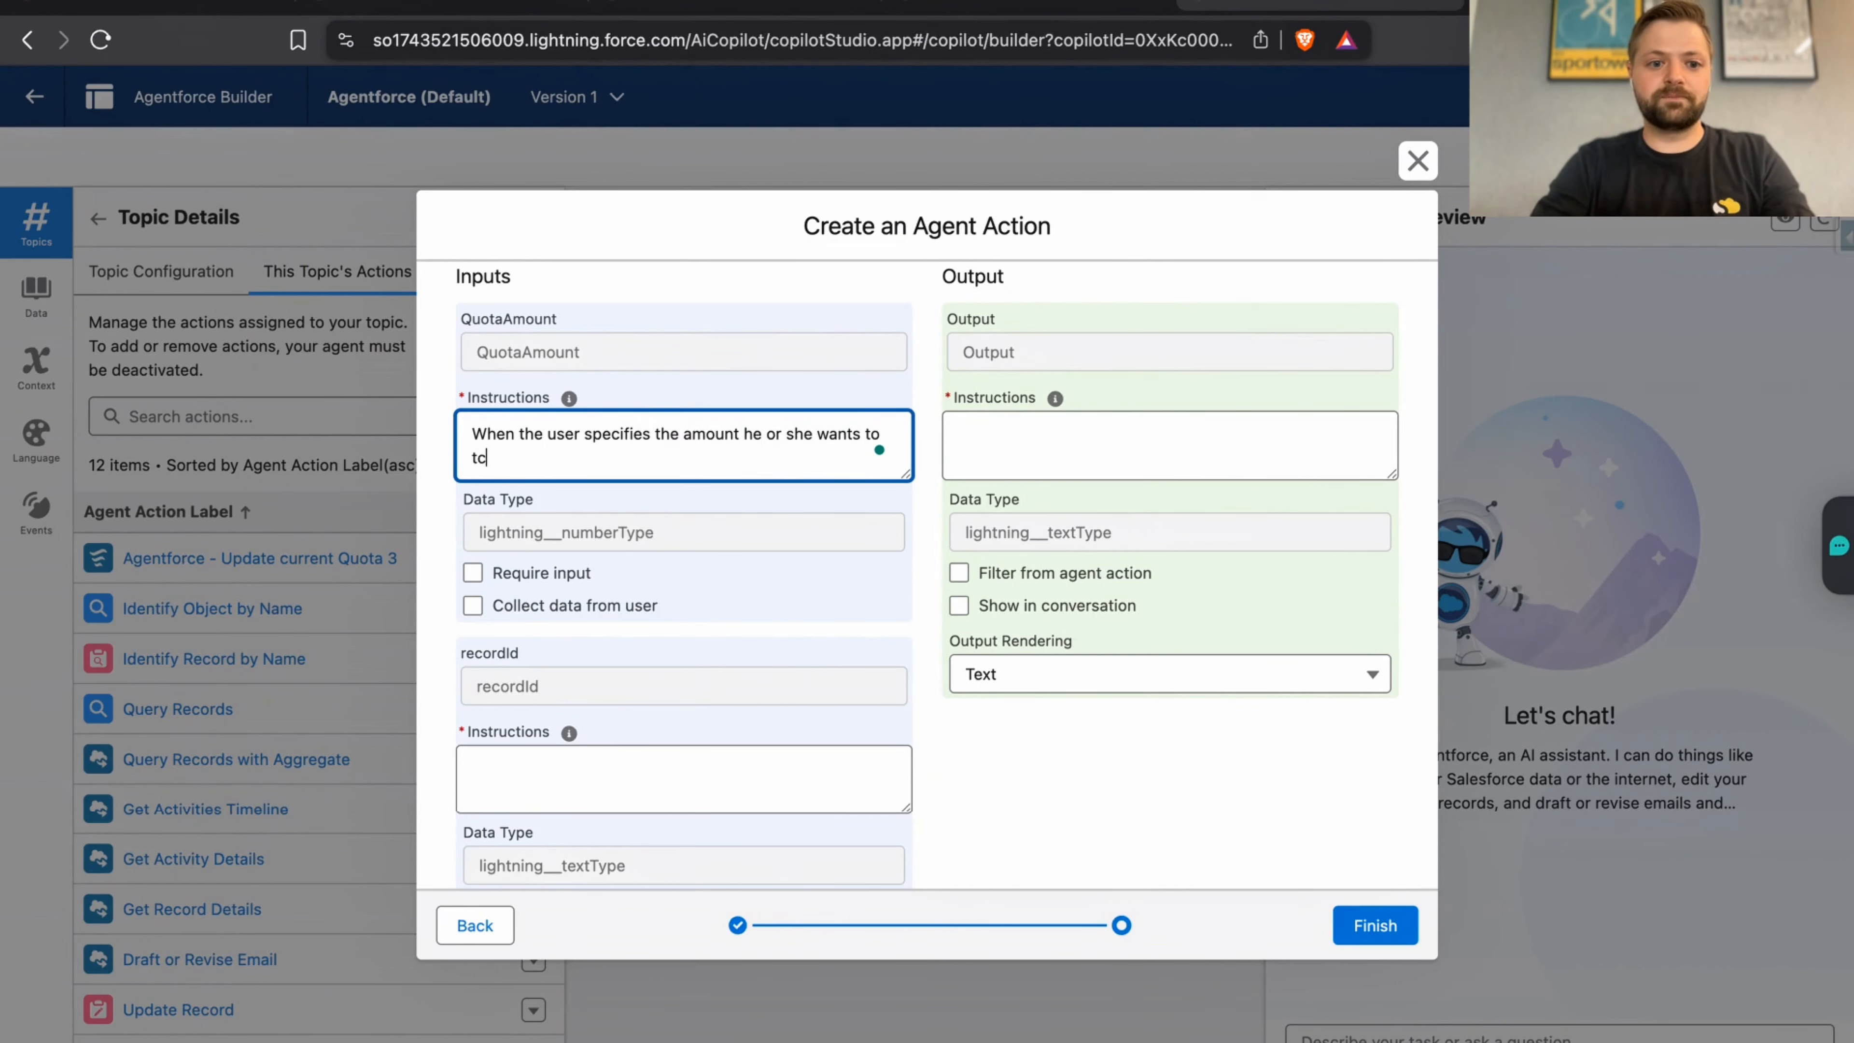
pyautogui.write('change the')
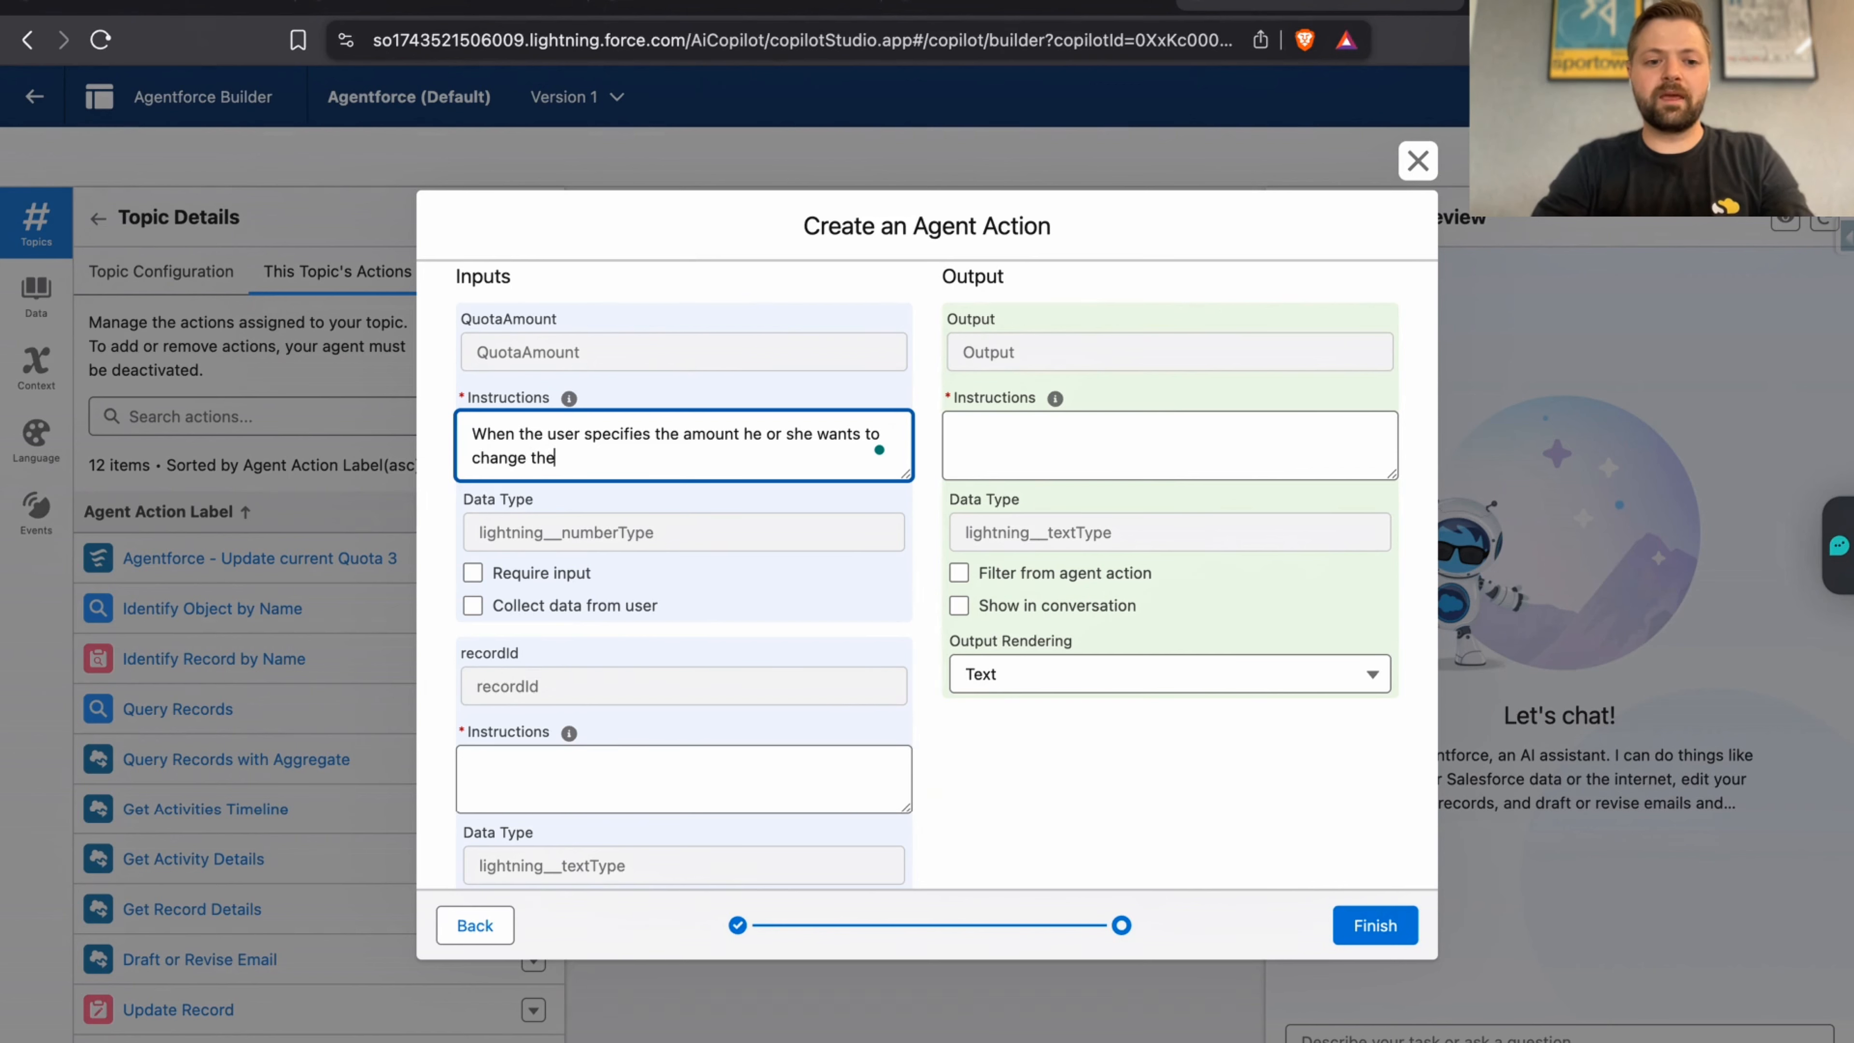
pyautogui.write(' individ')
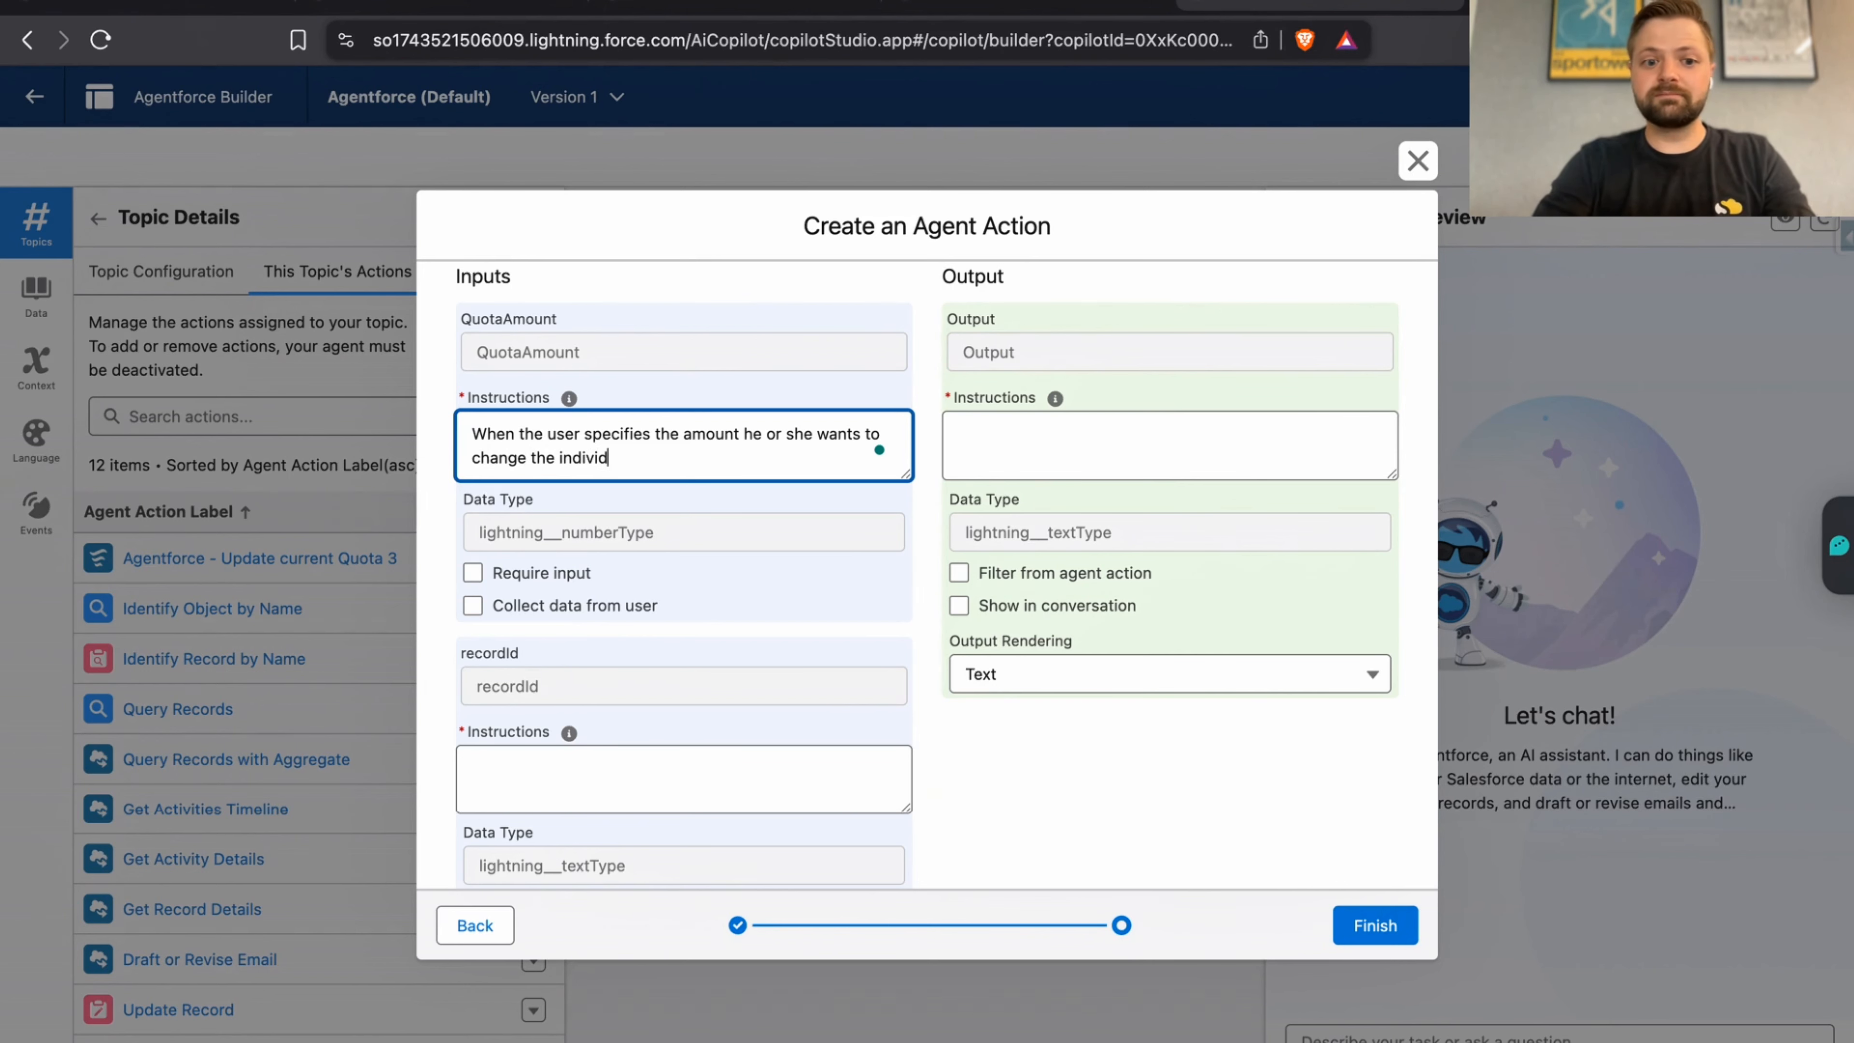
pyautogui.write('uals qu')
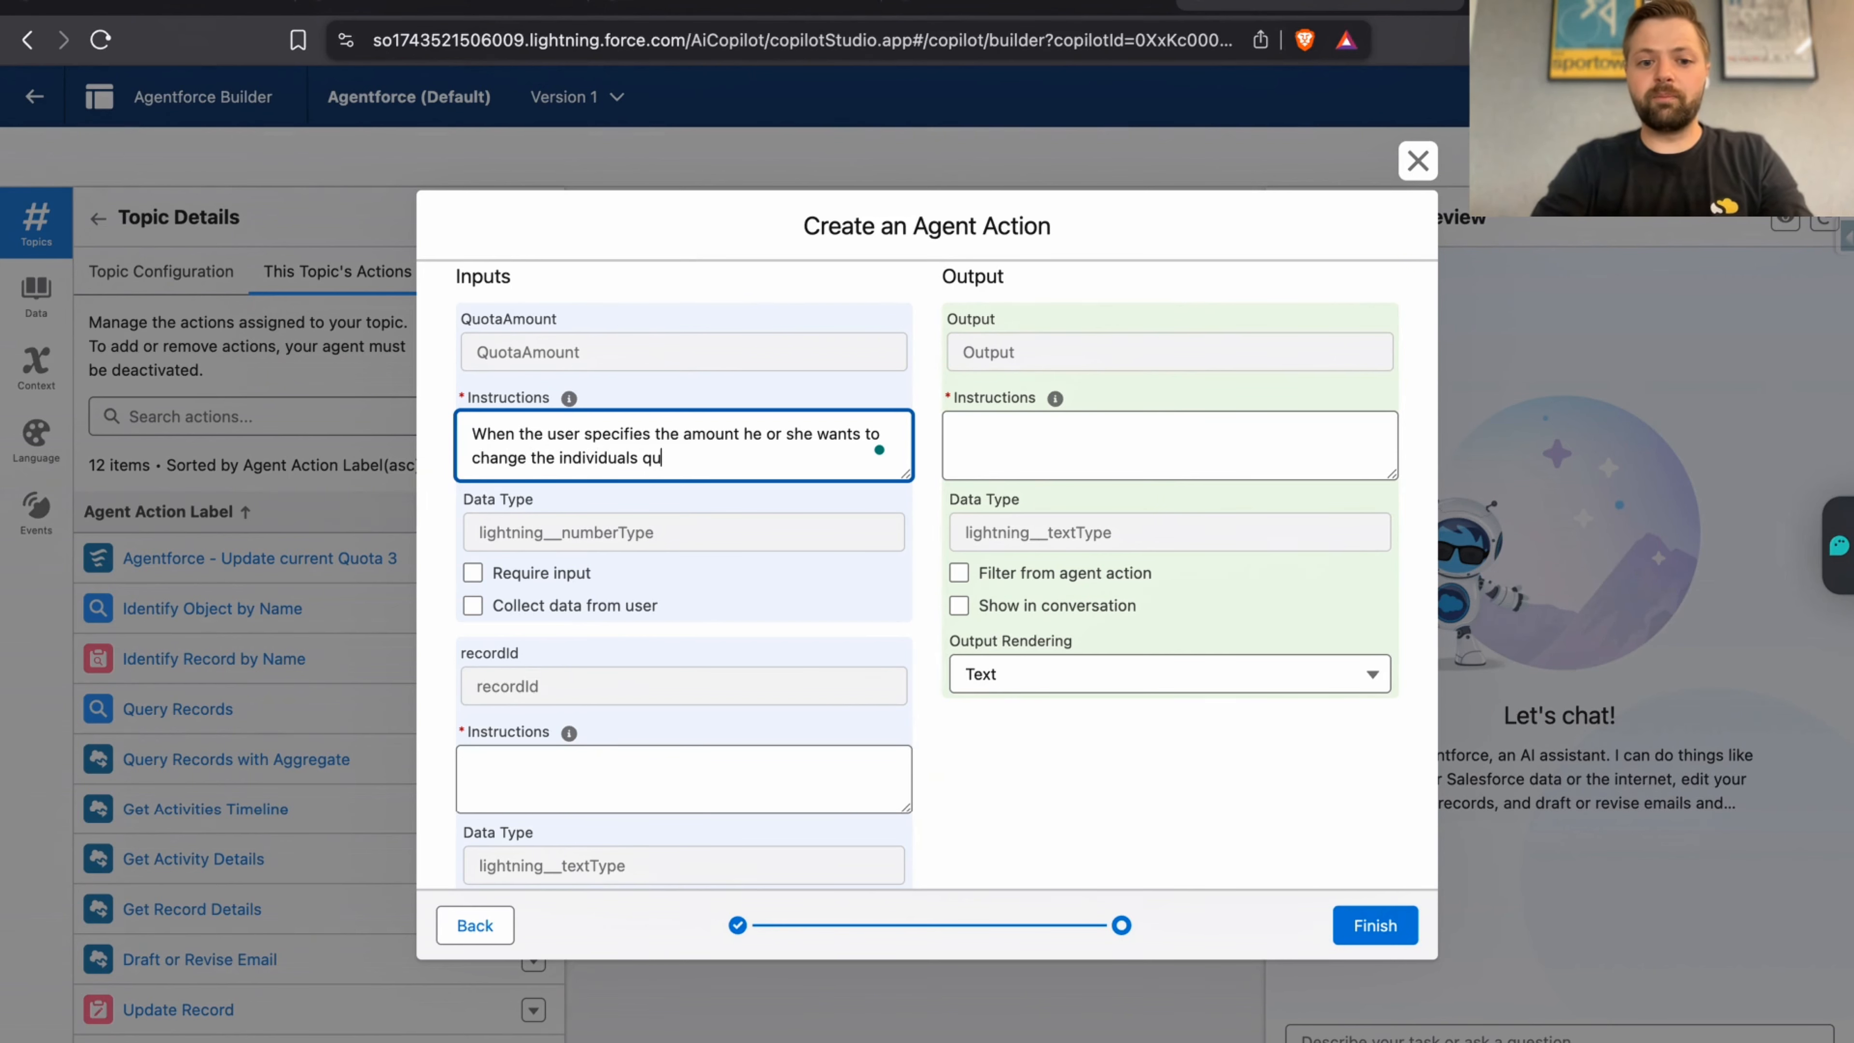
pyautogui.write('oaa ')
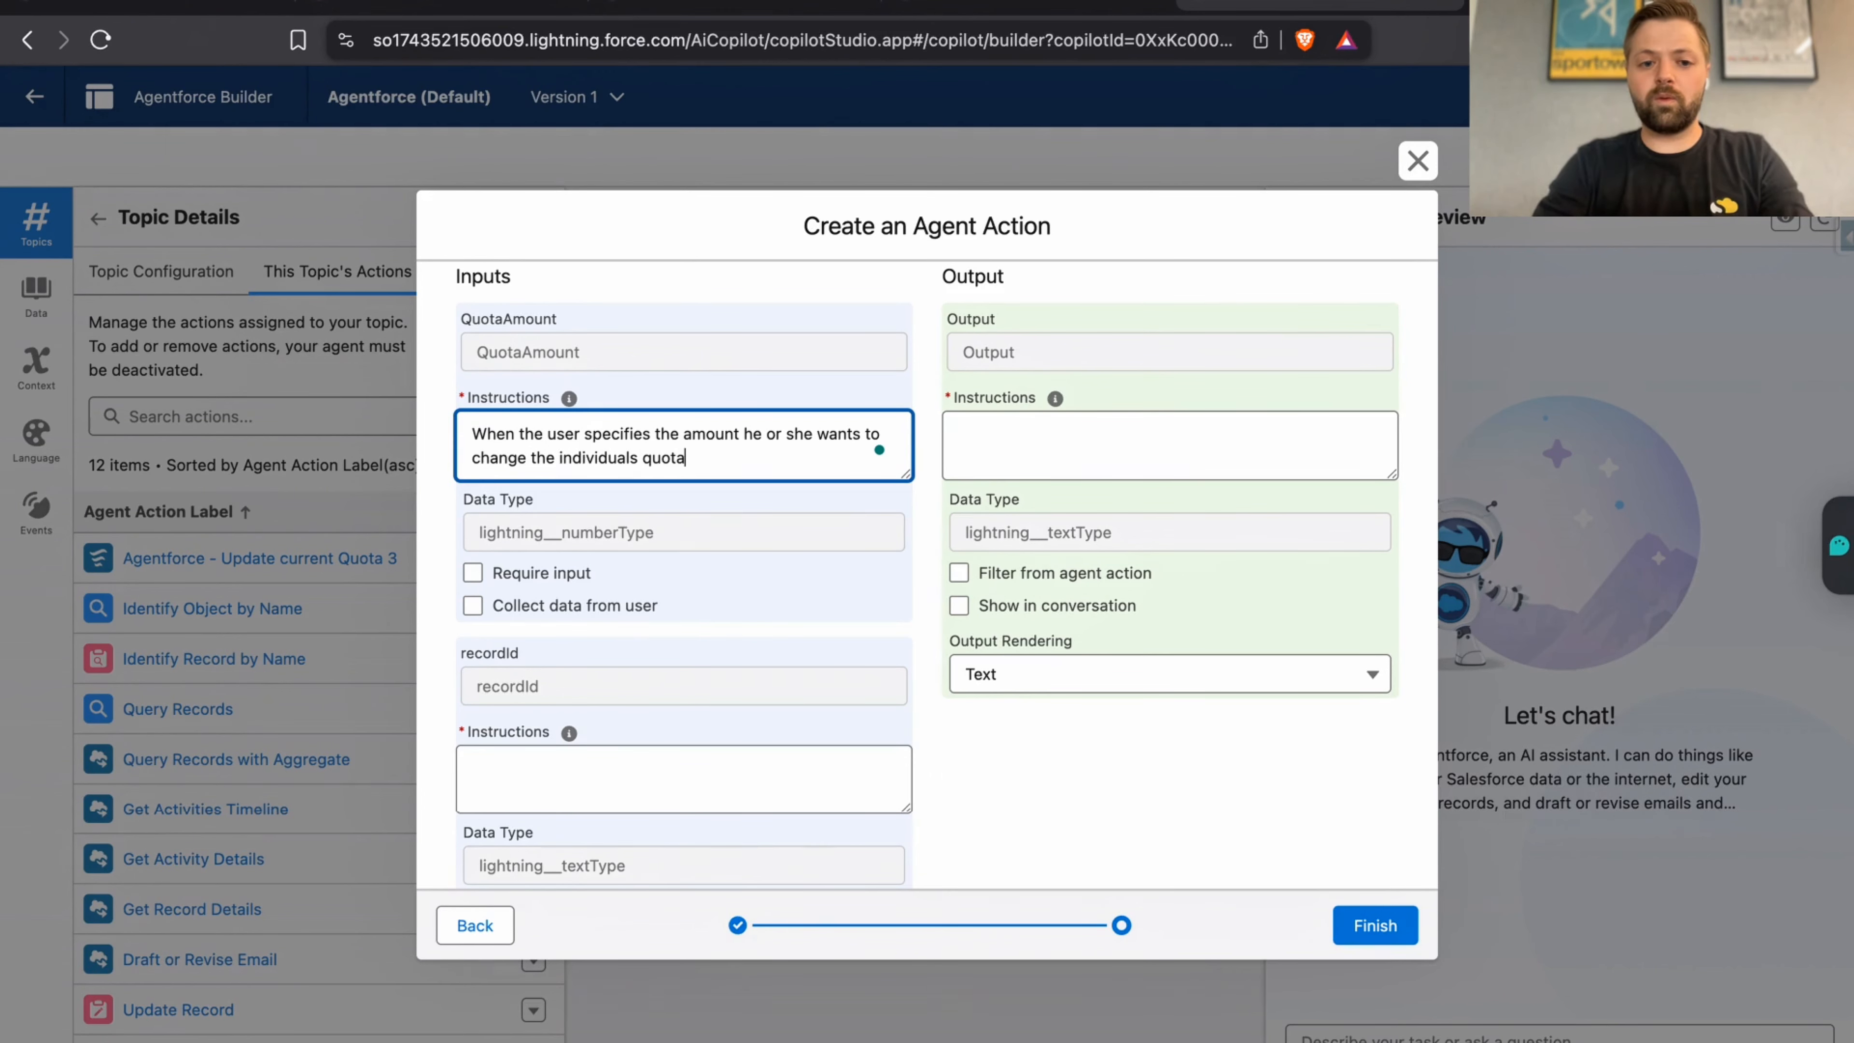
pyautogui.write('to,')
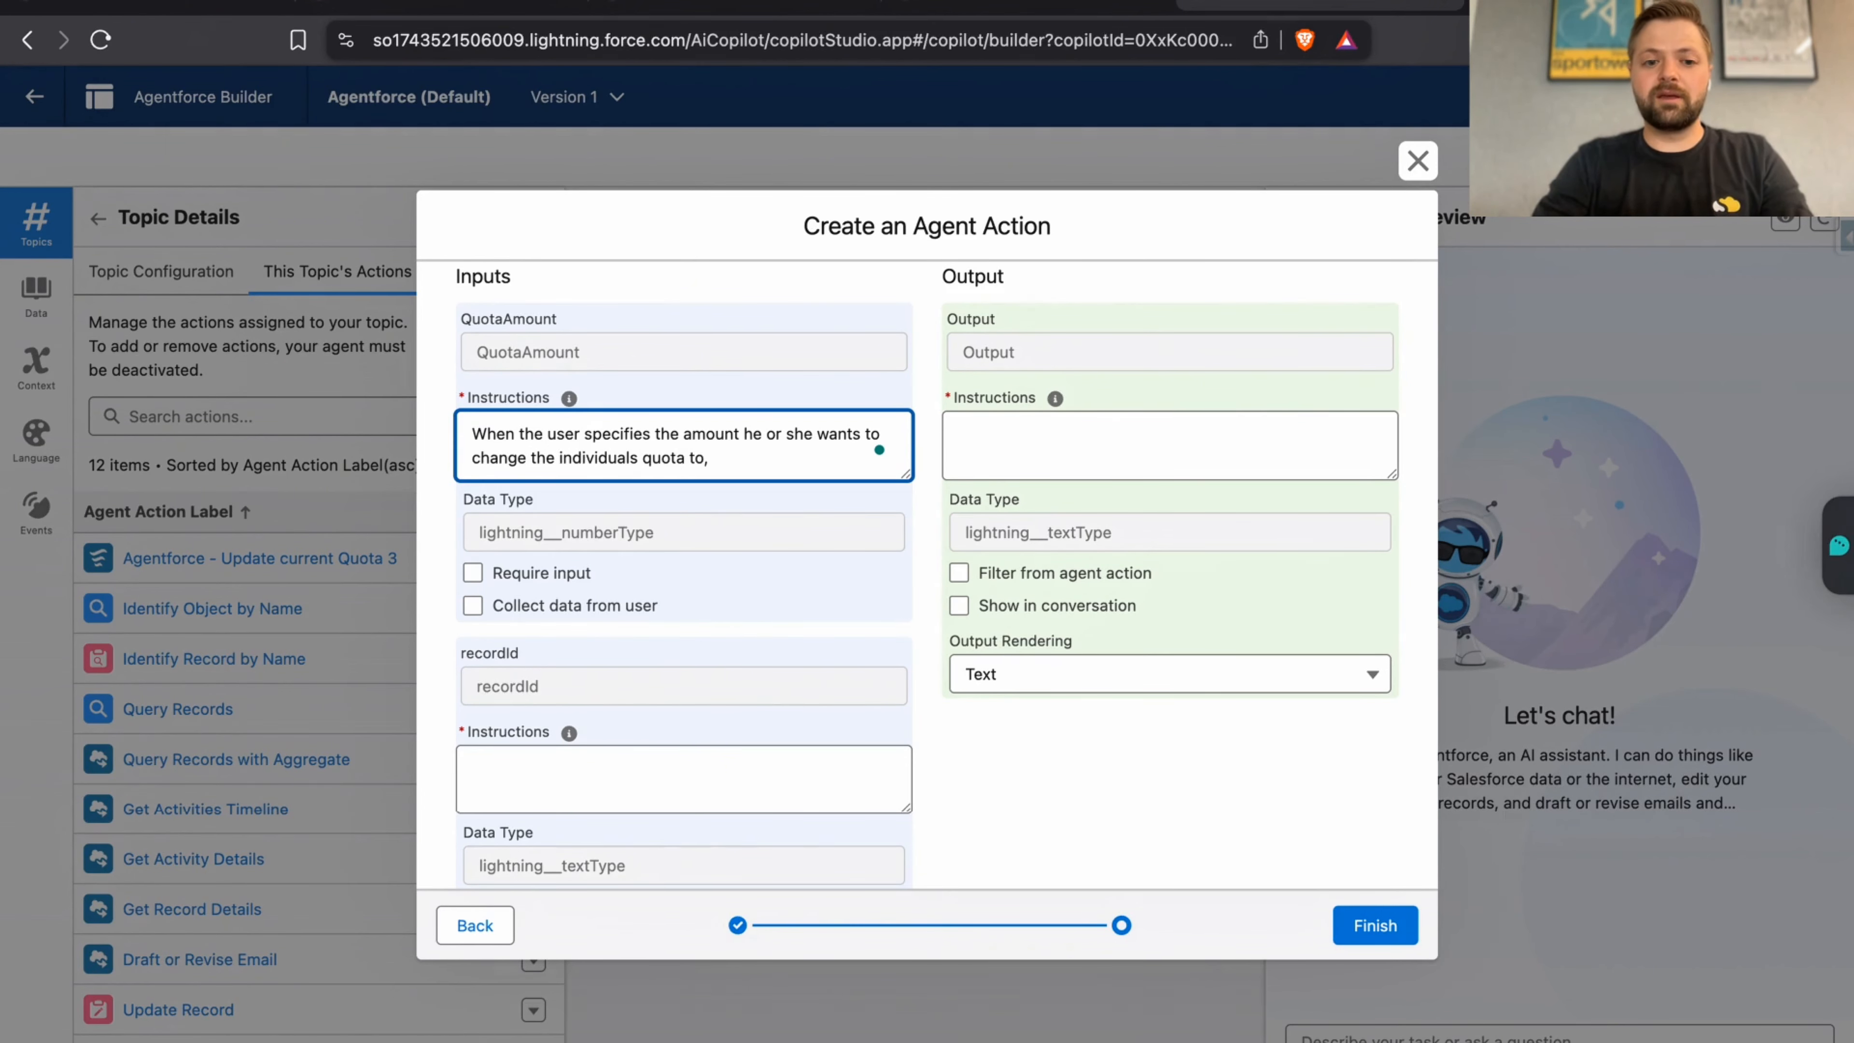
pyautogui.write(' use this value')
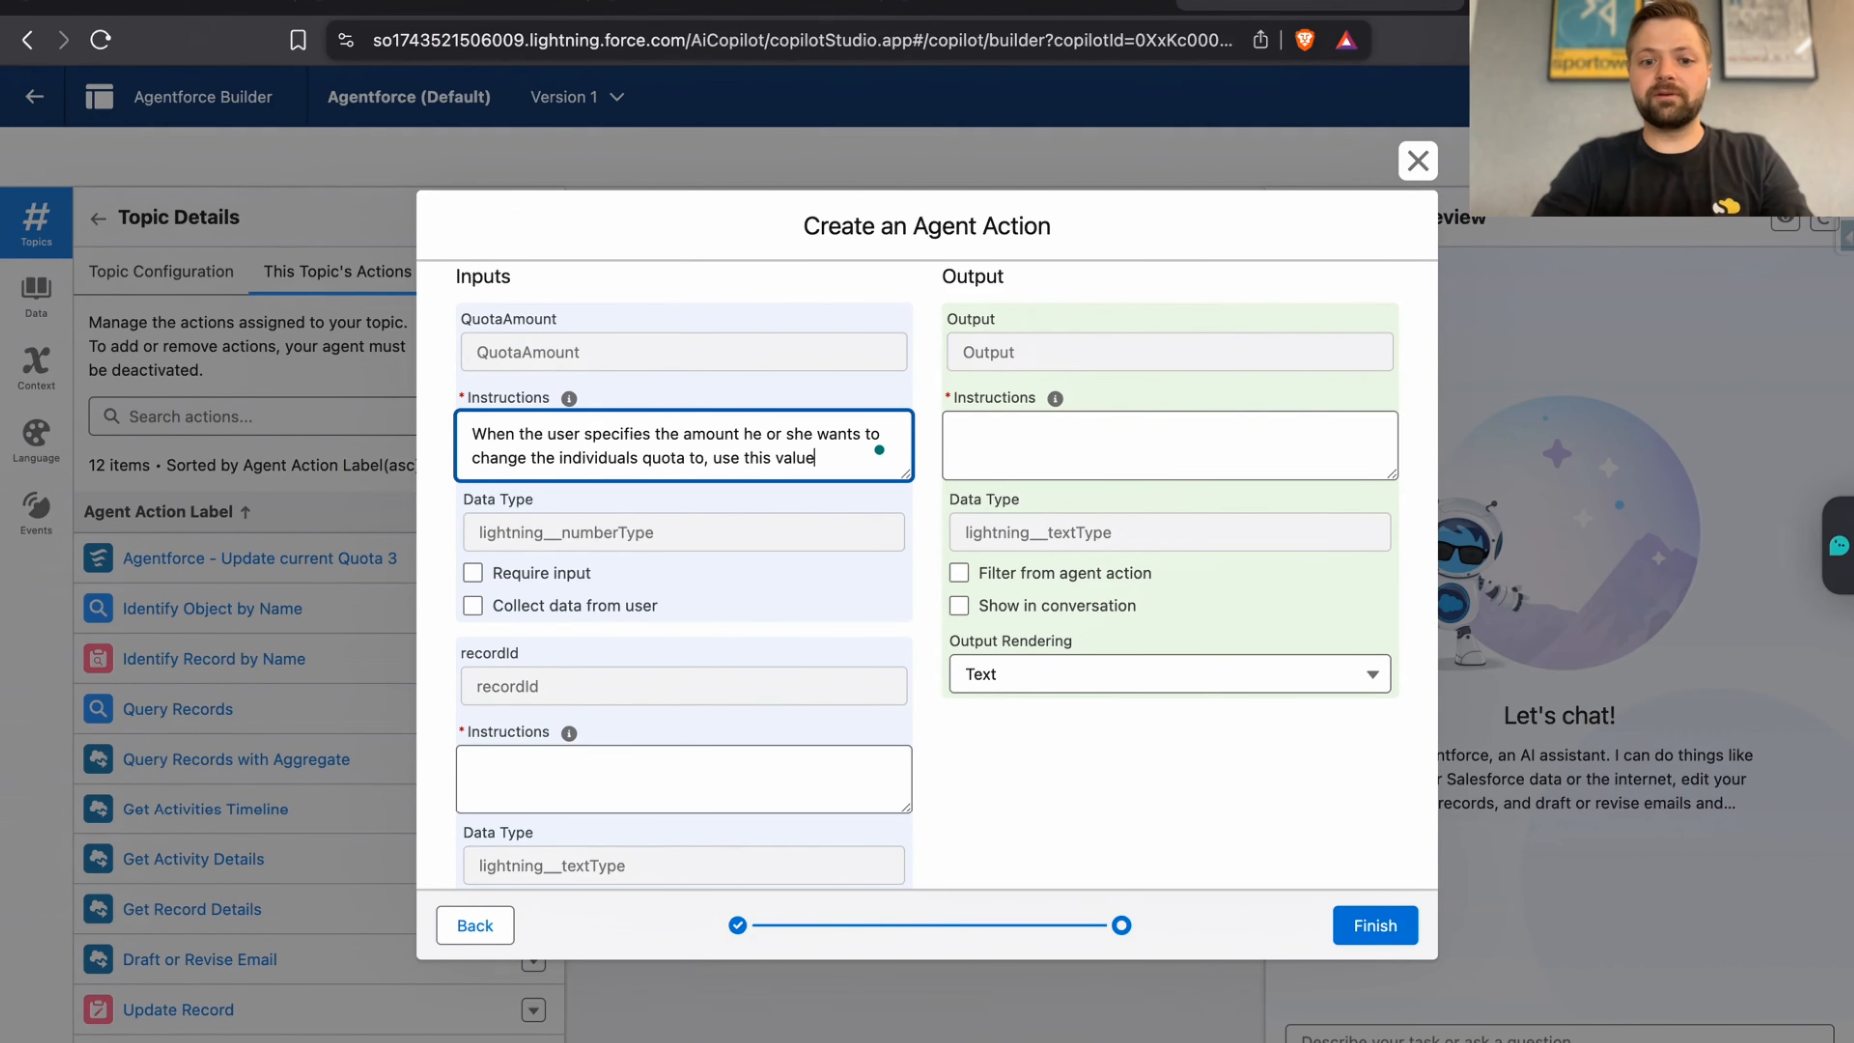
pyautogui.write('.')
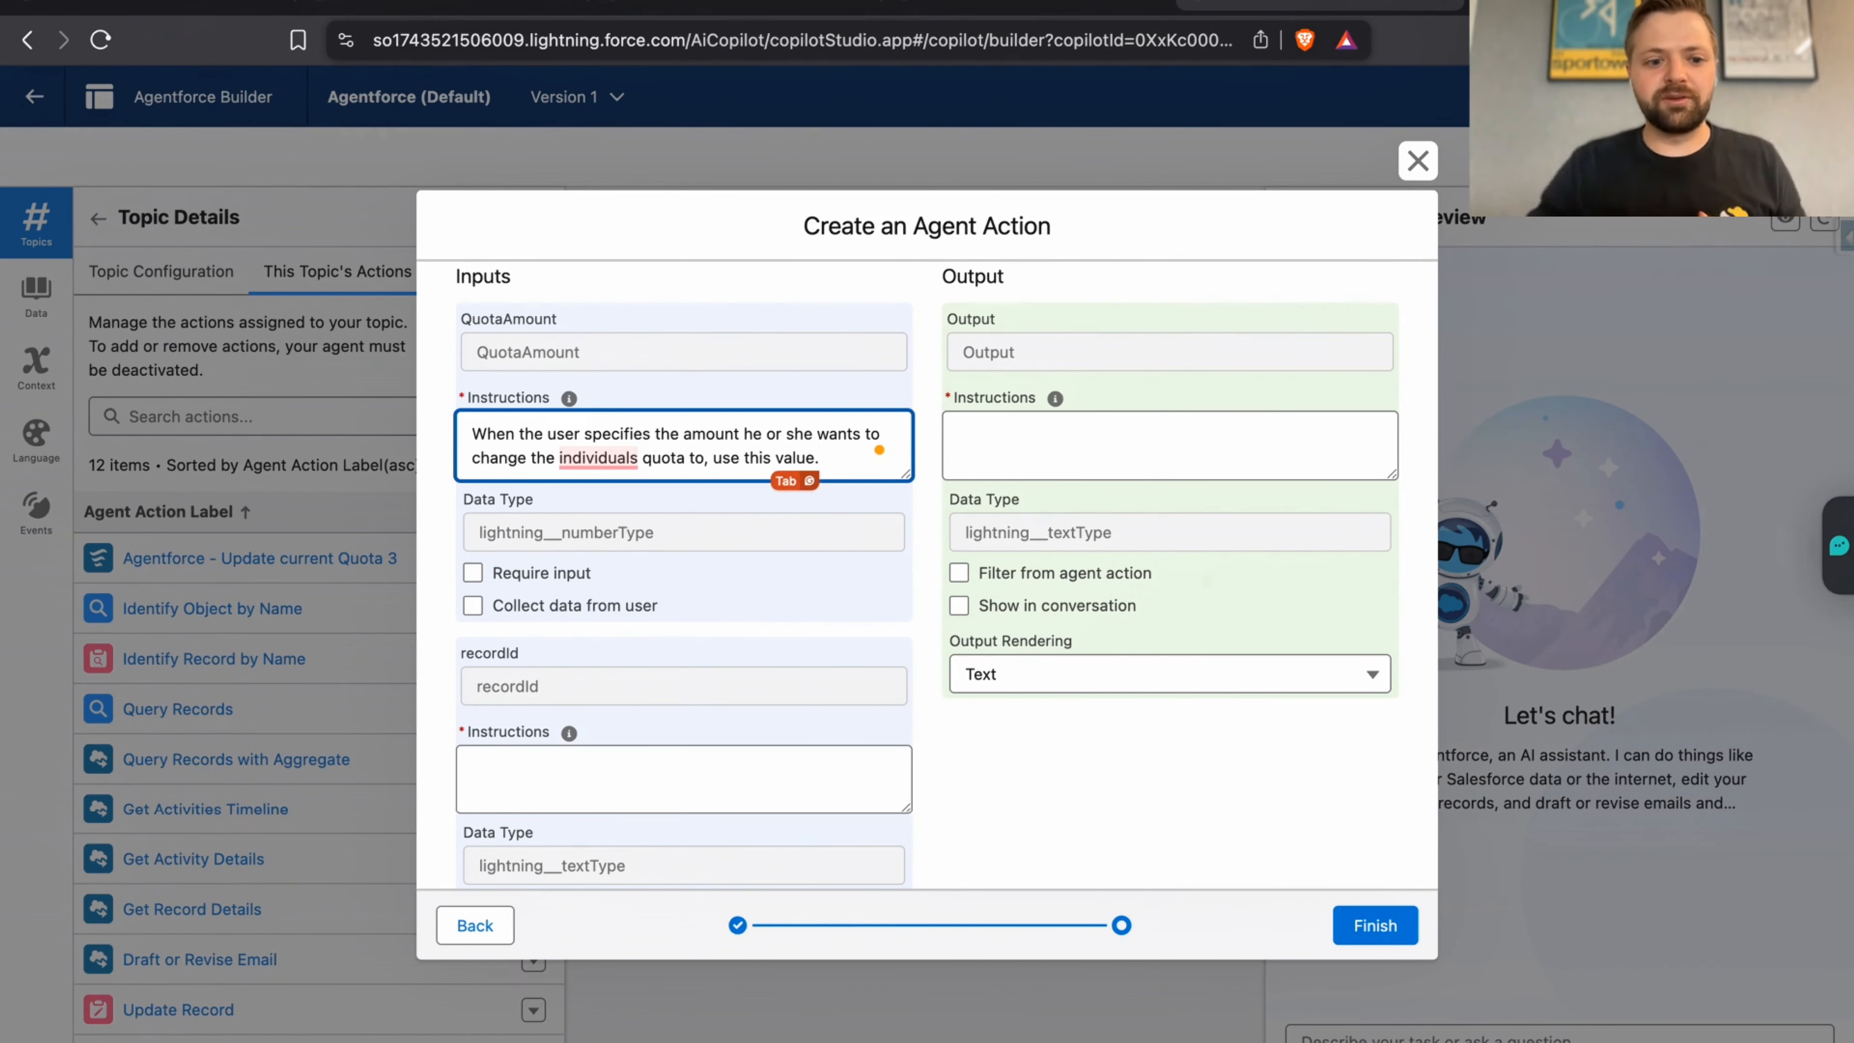
pyautogui.click(472, 573)
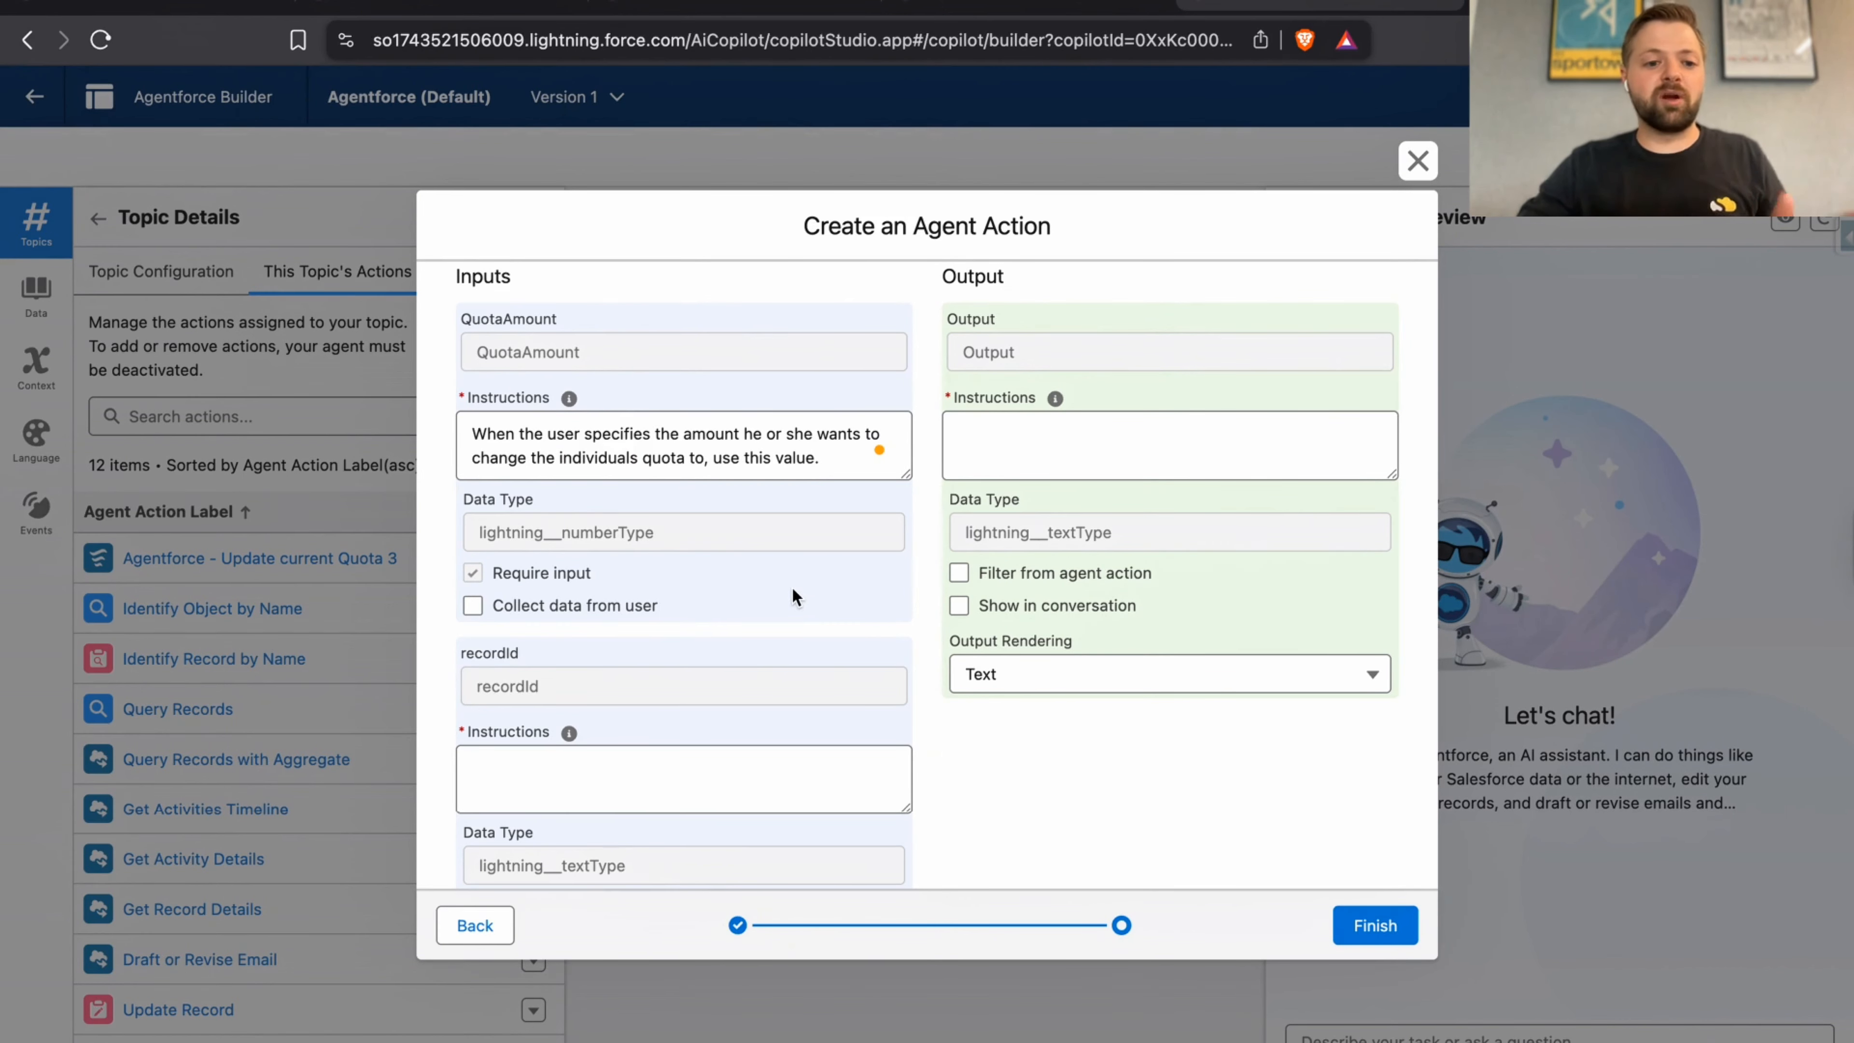
pyautogui.scroll(-3, 752, 606)
# - Describe recordId as the user ID of the individual whose quota is being changed, and make it required
pyautogui.click(706, 679)
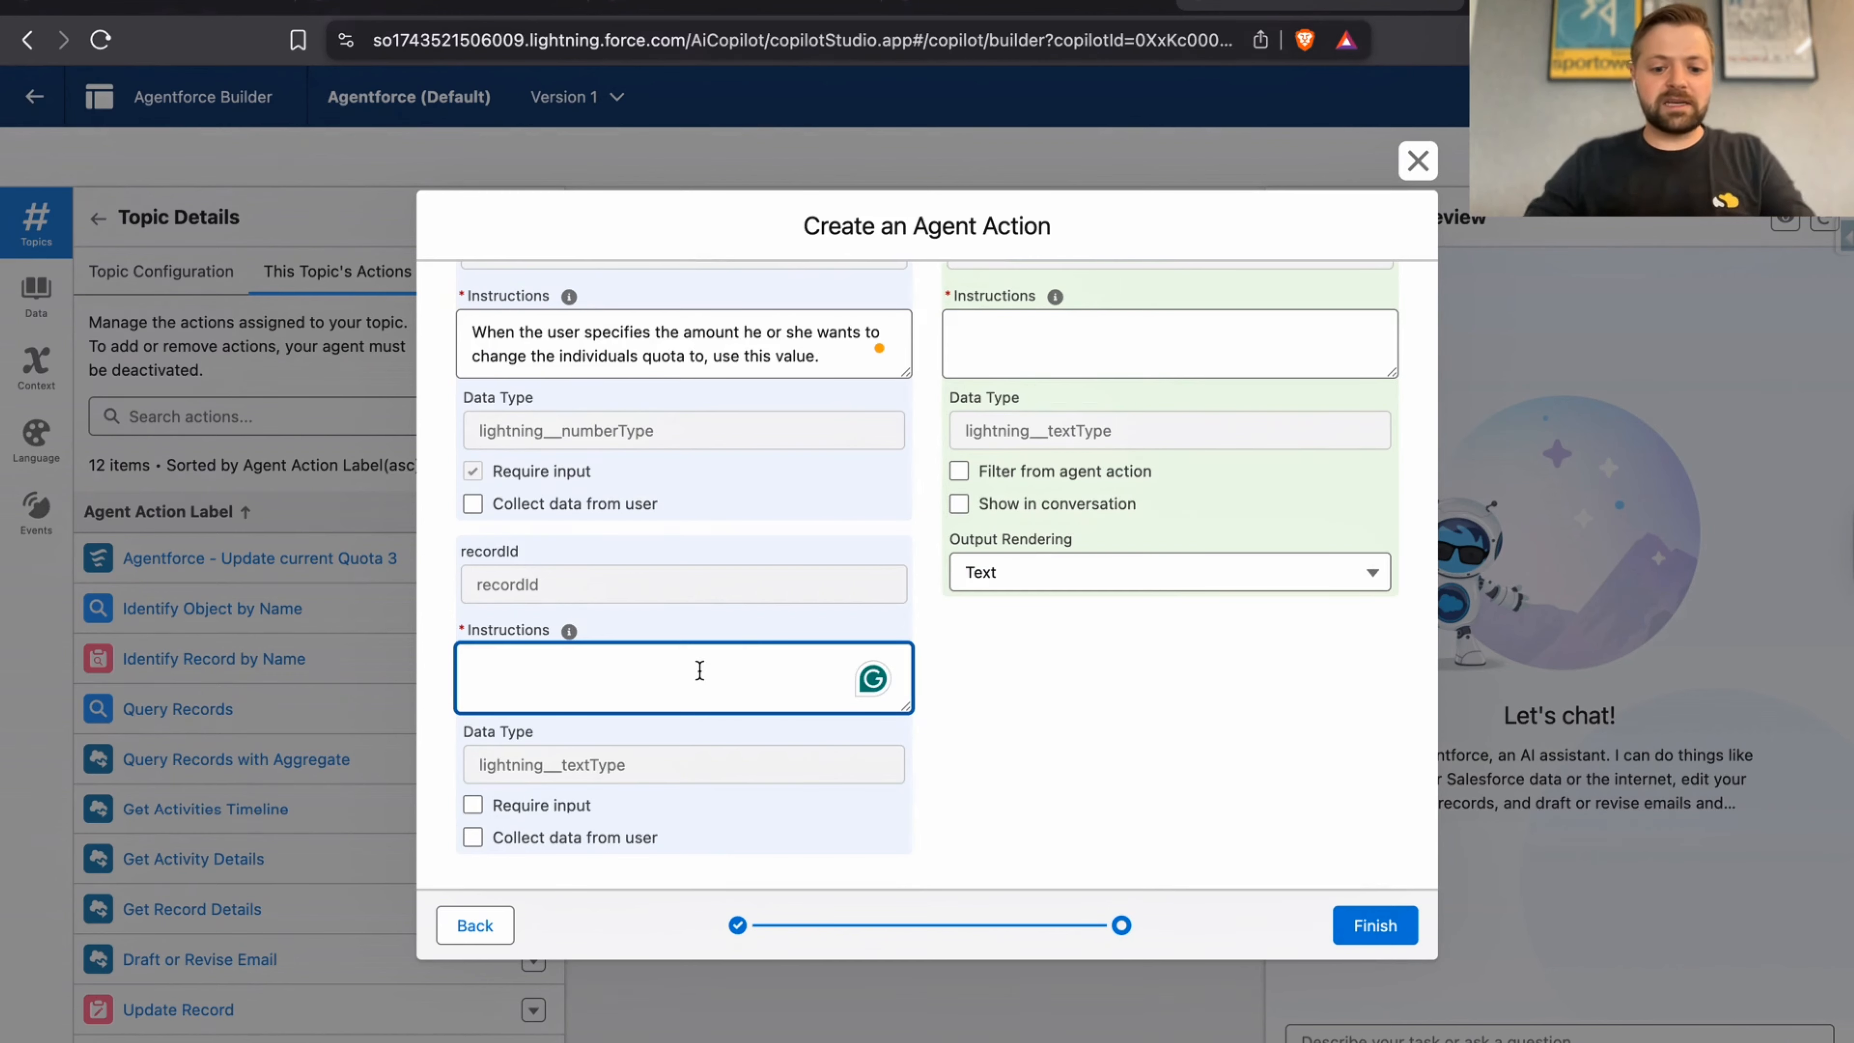
pyautogui.write('This is the re')
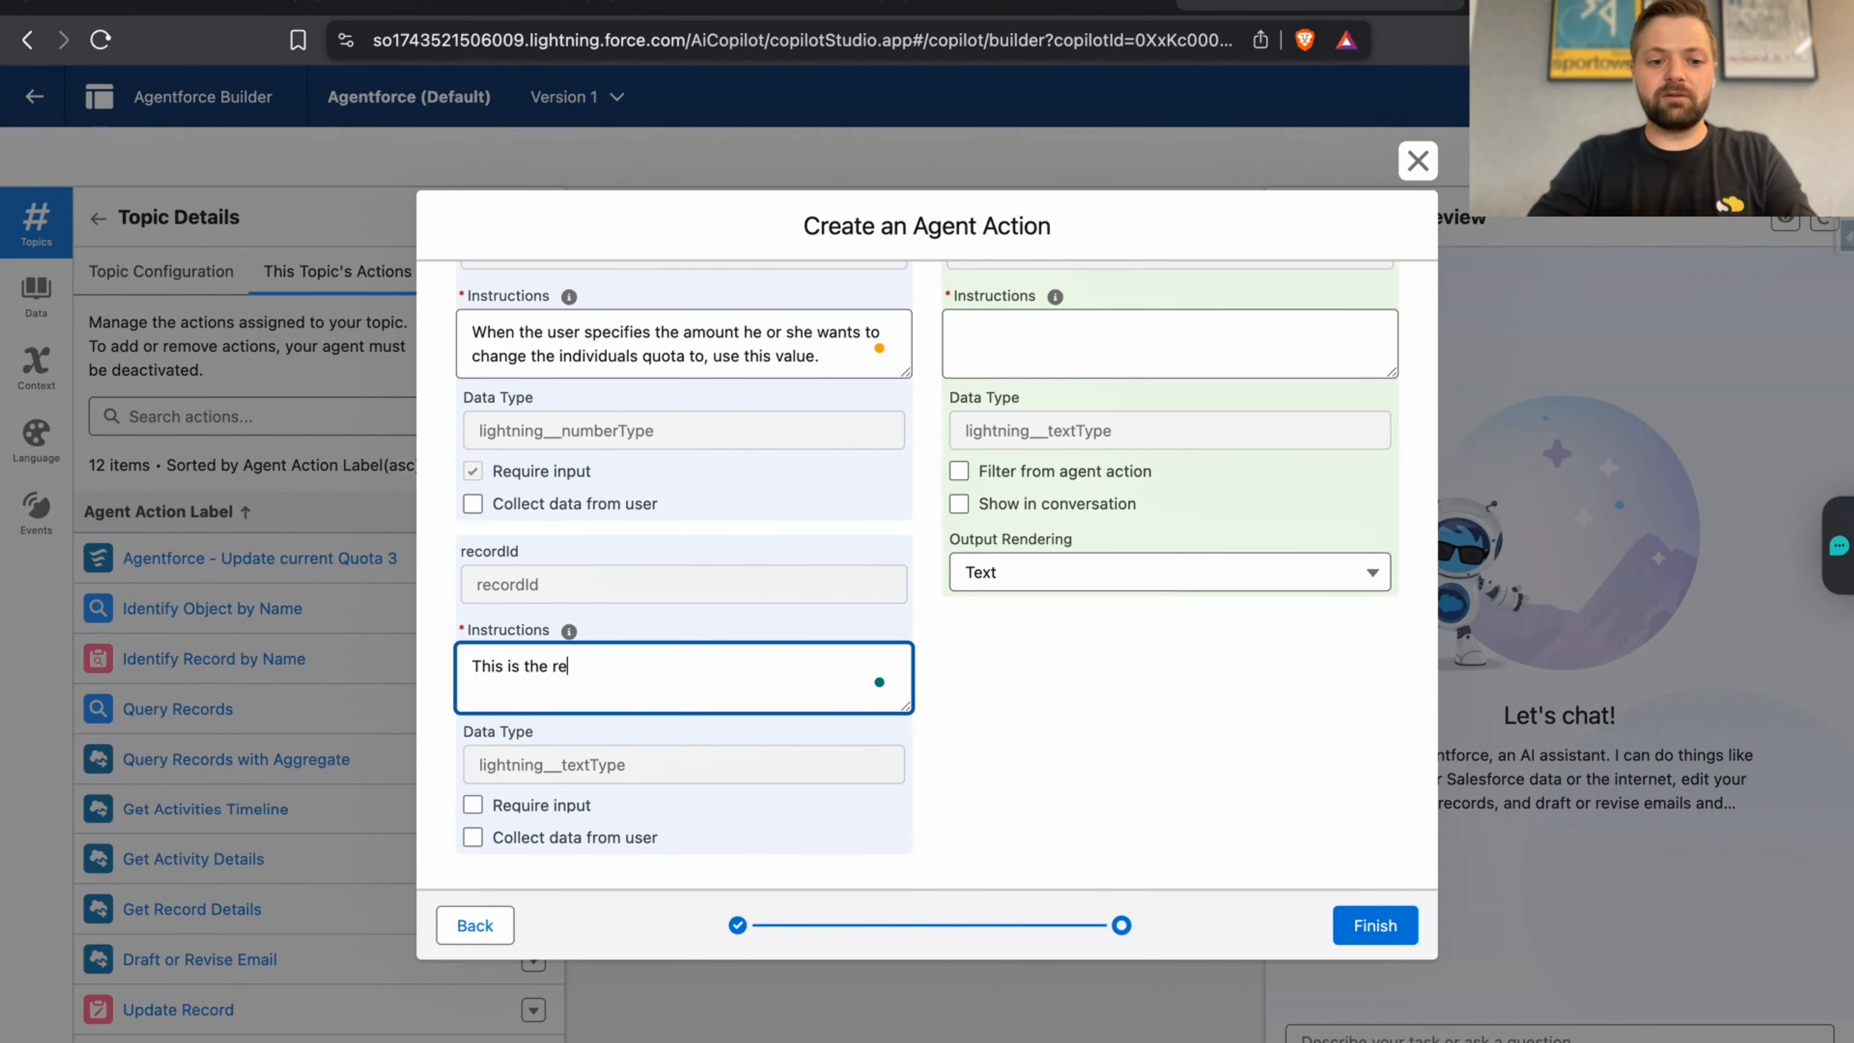
pyautogui.press('BackSpace')
pyautogui.write('user')
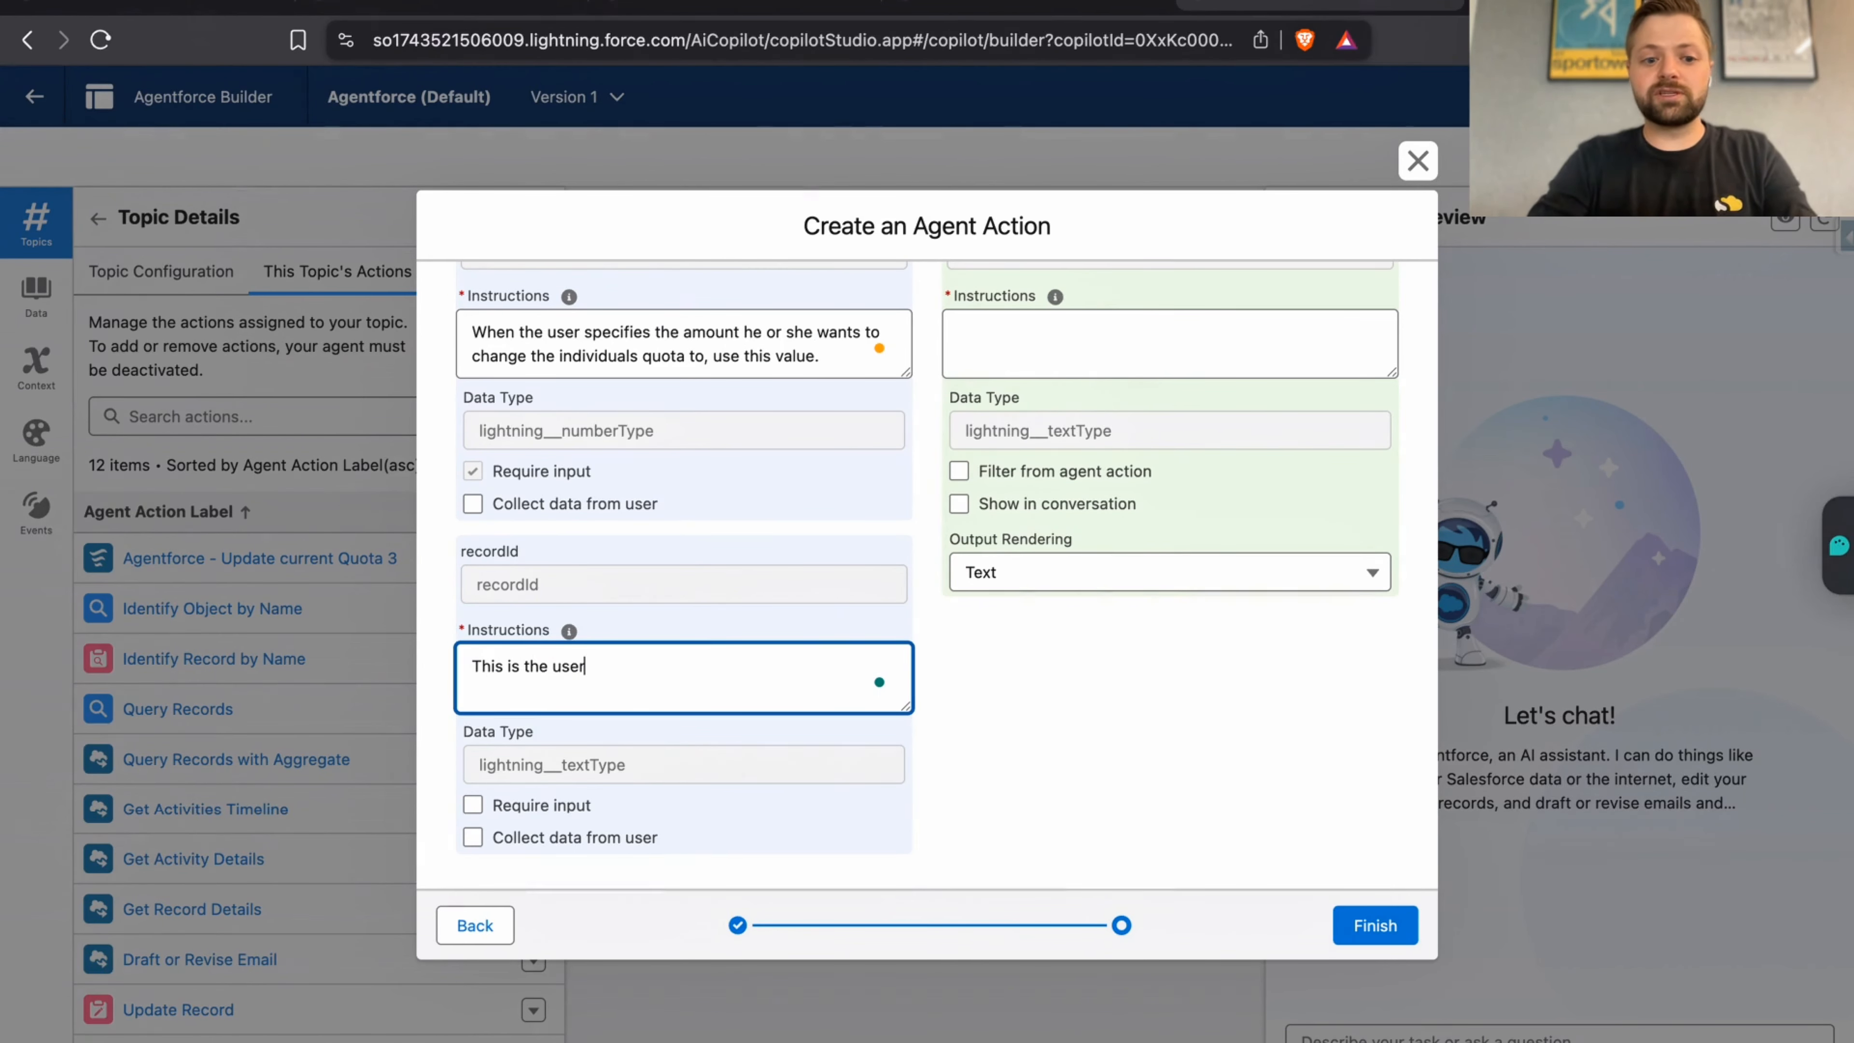
pyautogui.write('s ID')
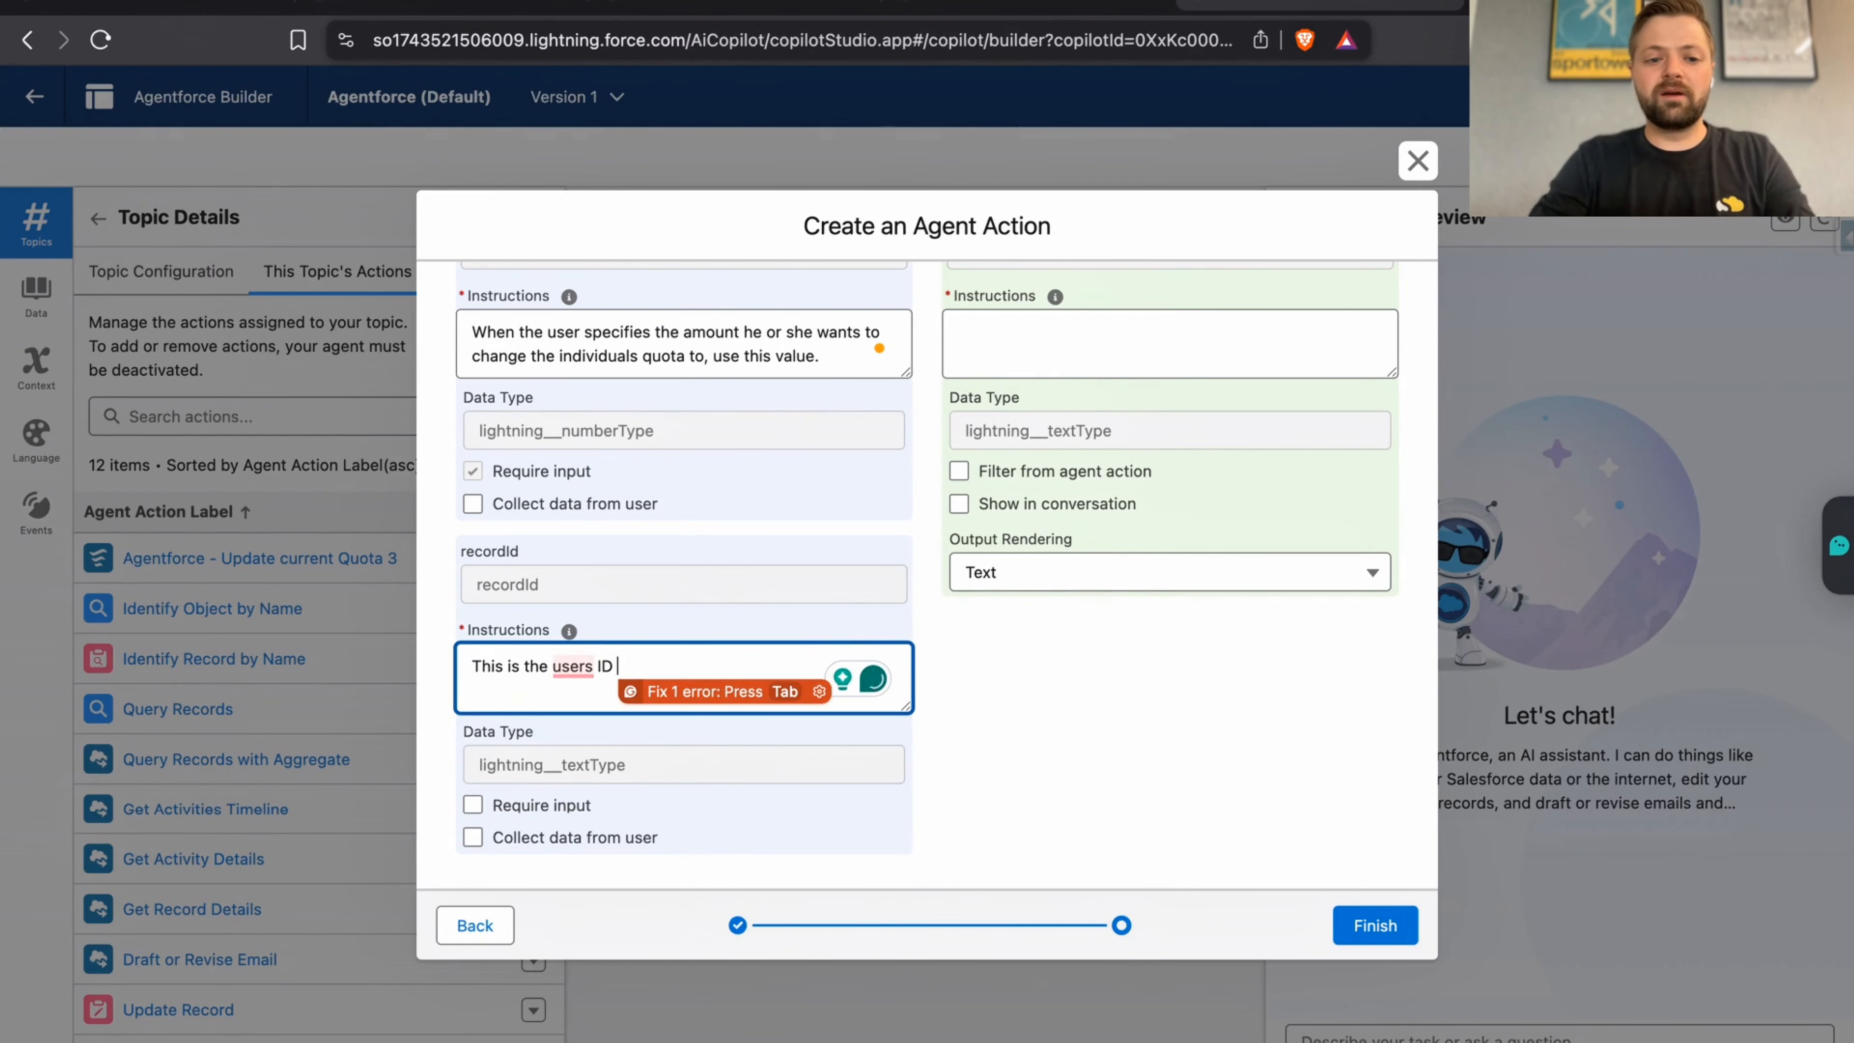
pyautogui.press('BackSpace')
pyautogui.press('BackSpace')
pyautogui.press('BackSpace')
pyautogui.press('BackSpace')
pyautogui.press('BackSpace')
pyautogui.press('BackSpace')
pyautogui.press('BackSpace')
pyautogui.press('BackSpace')
pyautogui.press('BackSpace')
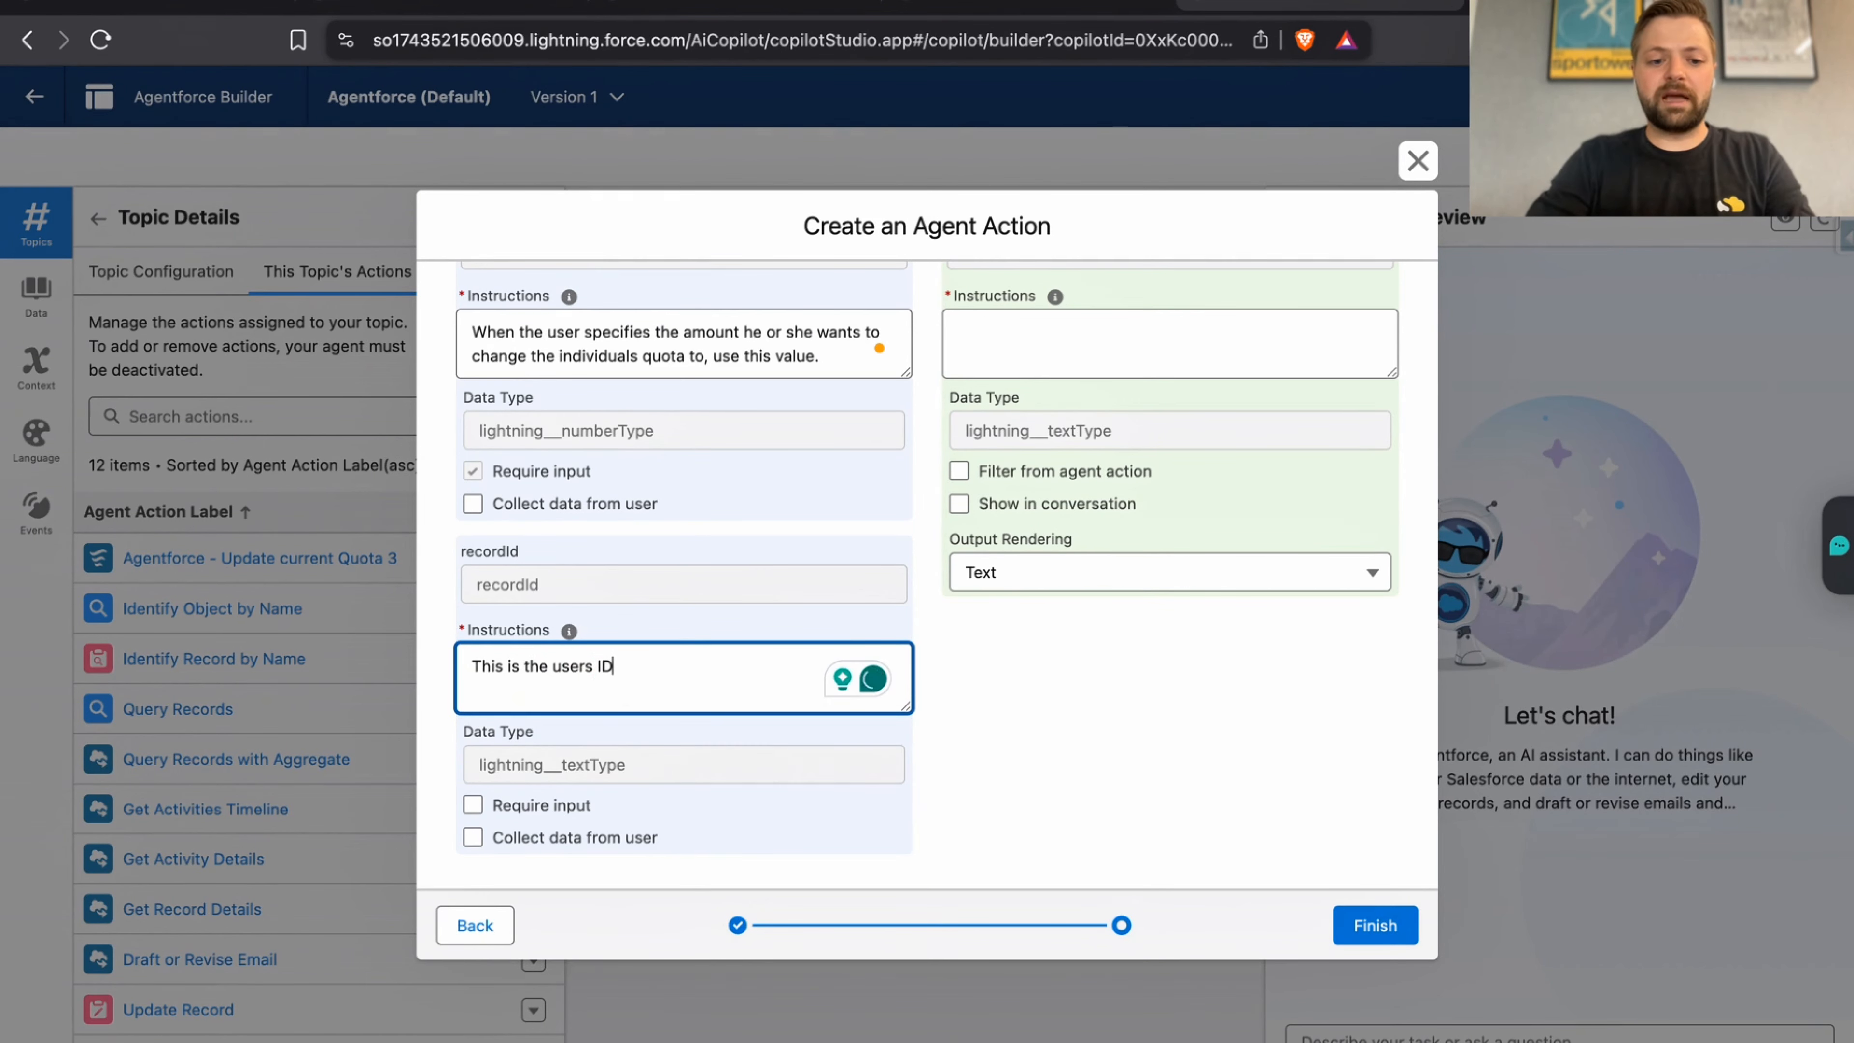
pyautogui.write('In')
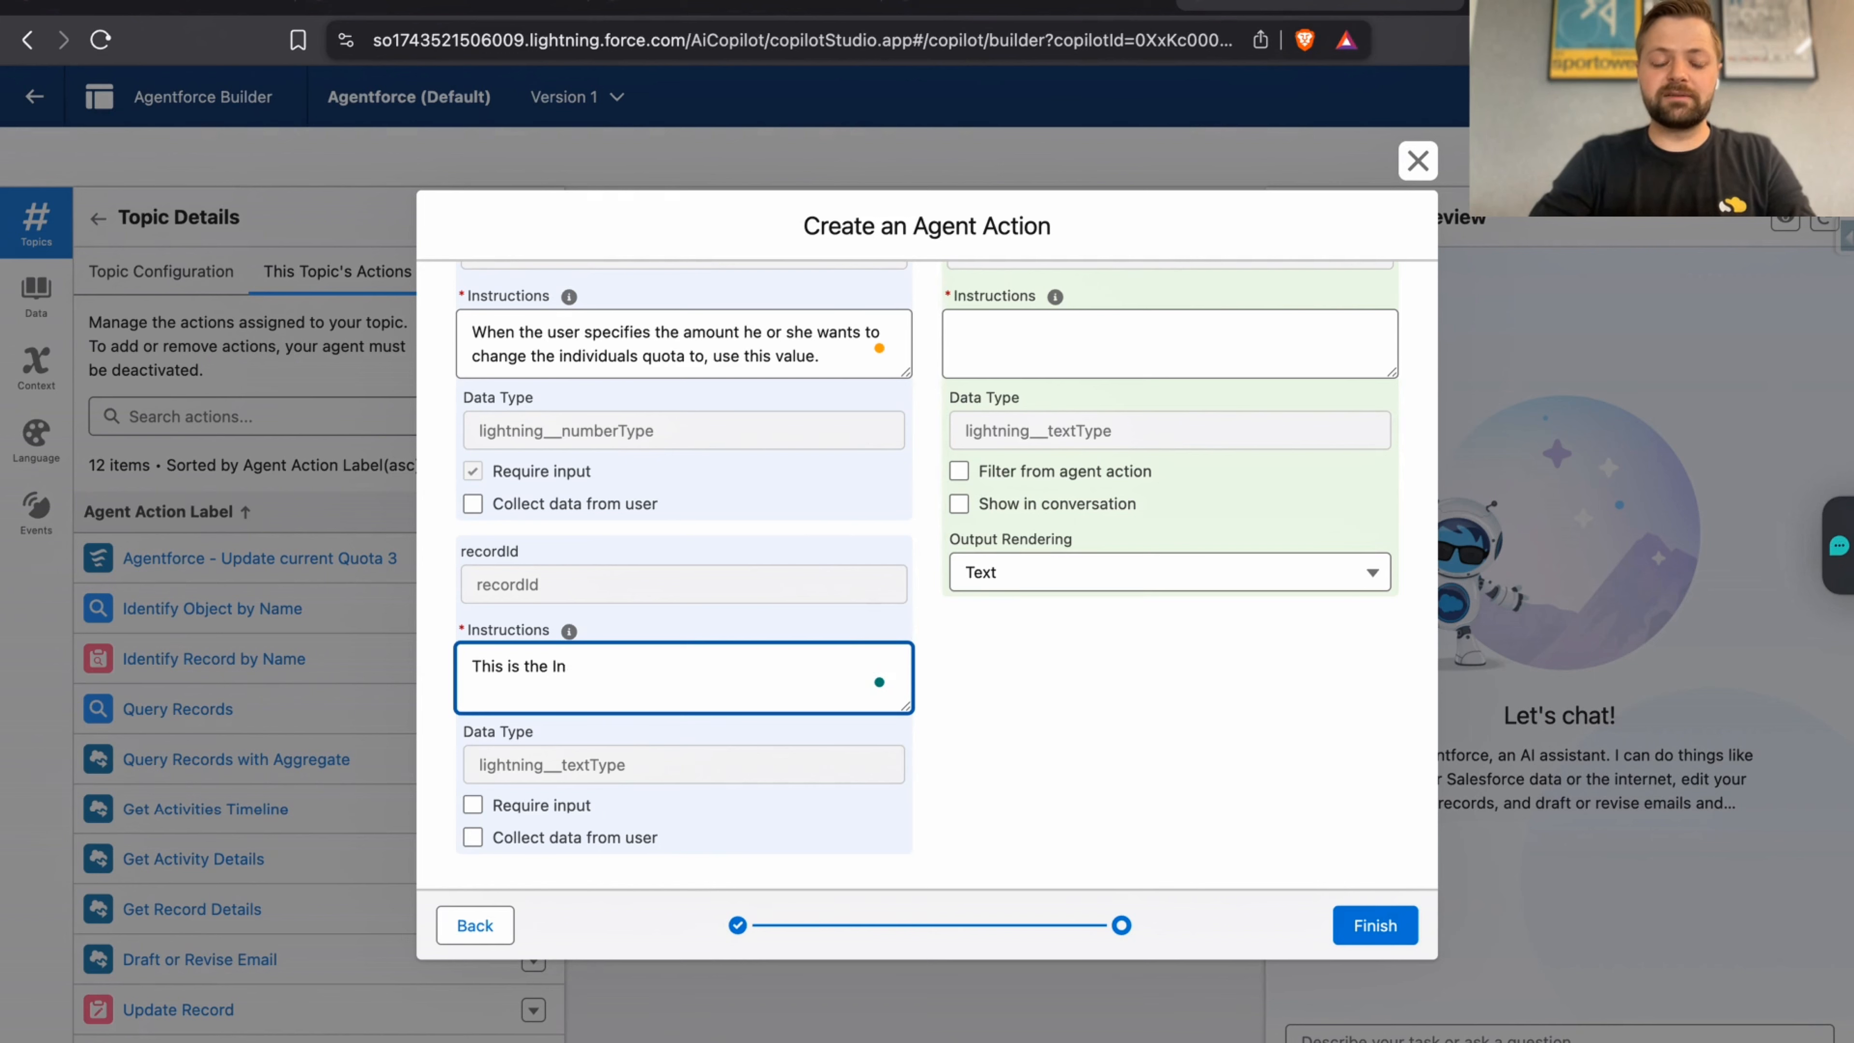
pyautogui.write('dividuals I')
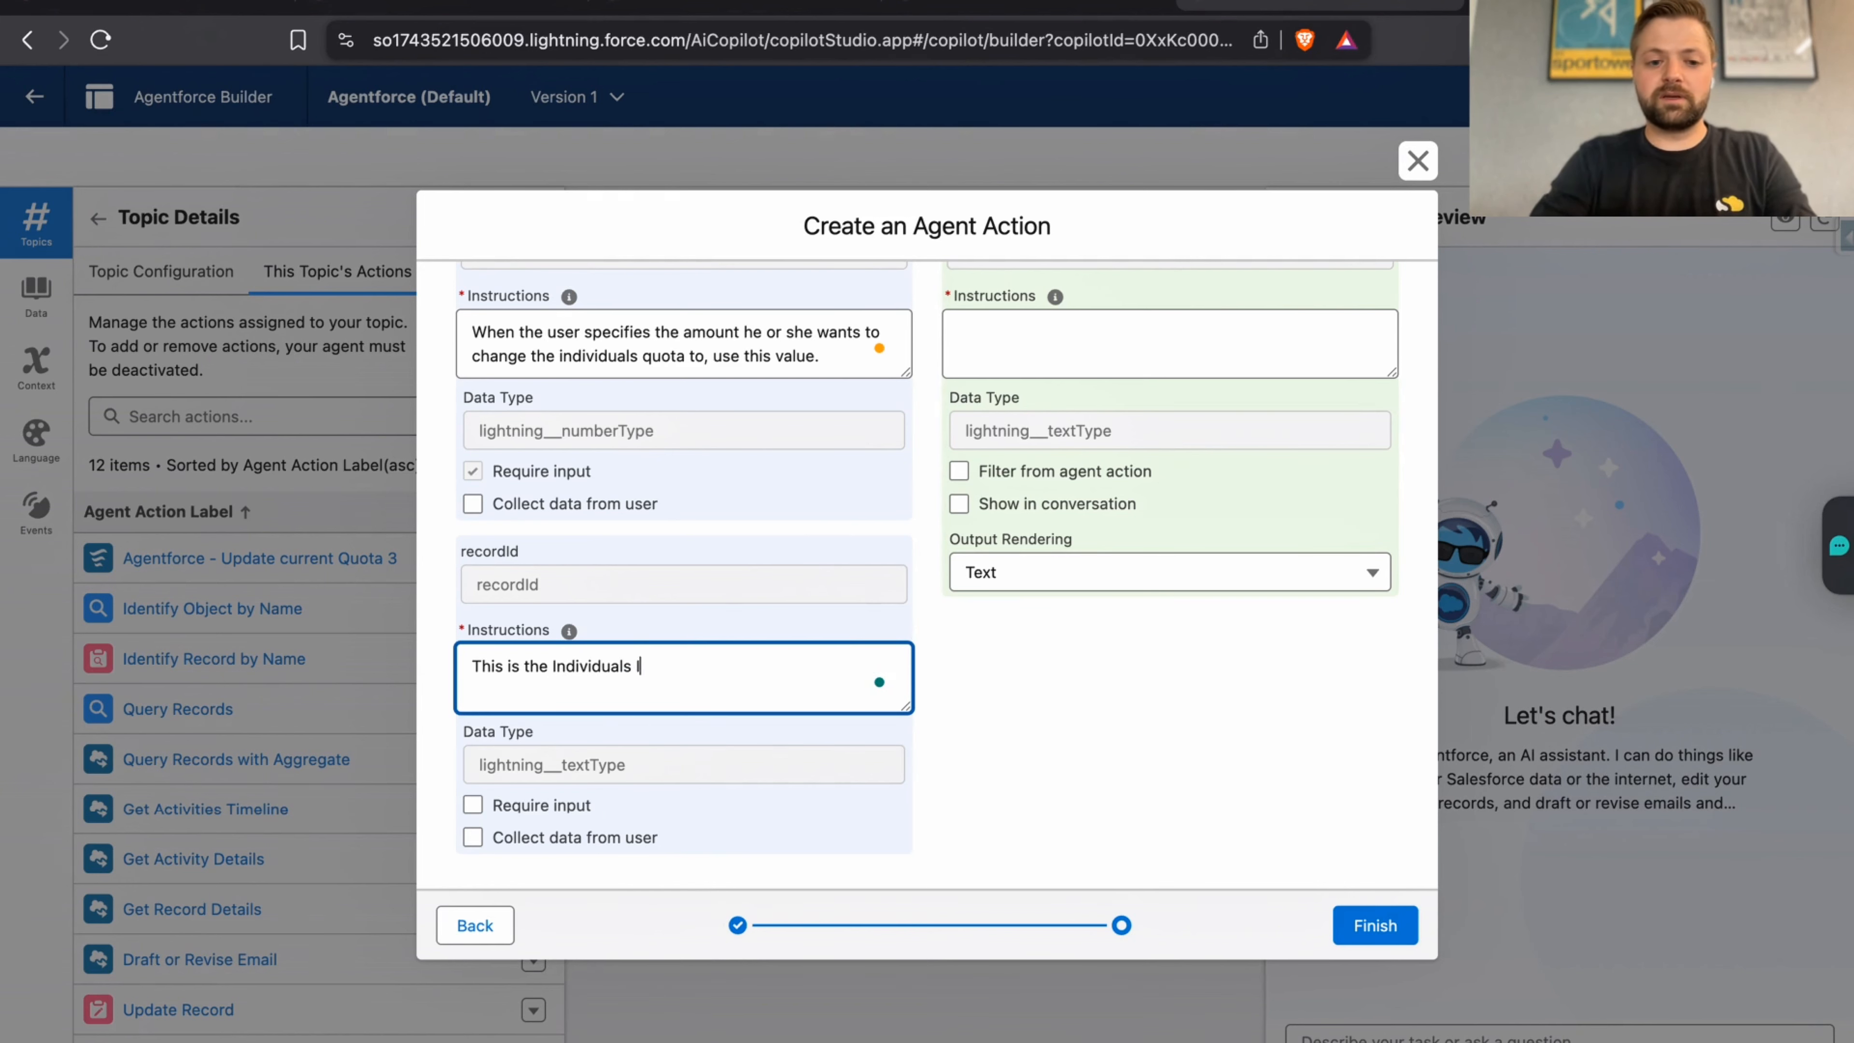
pyautogui.write('D ')
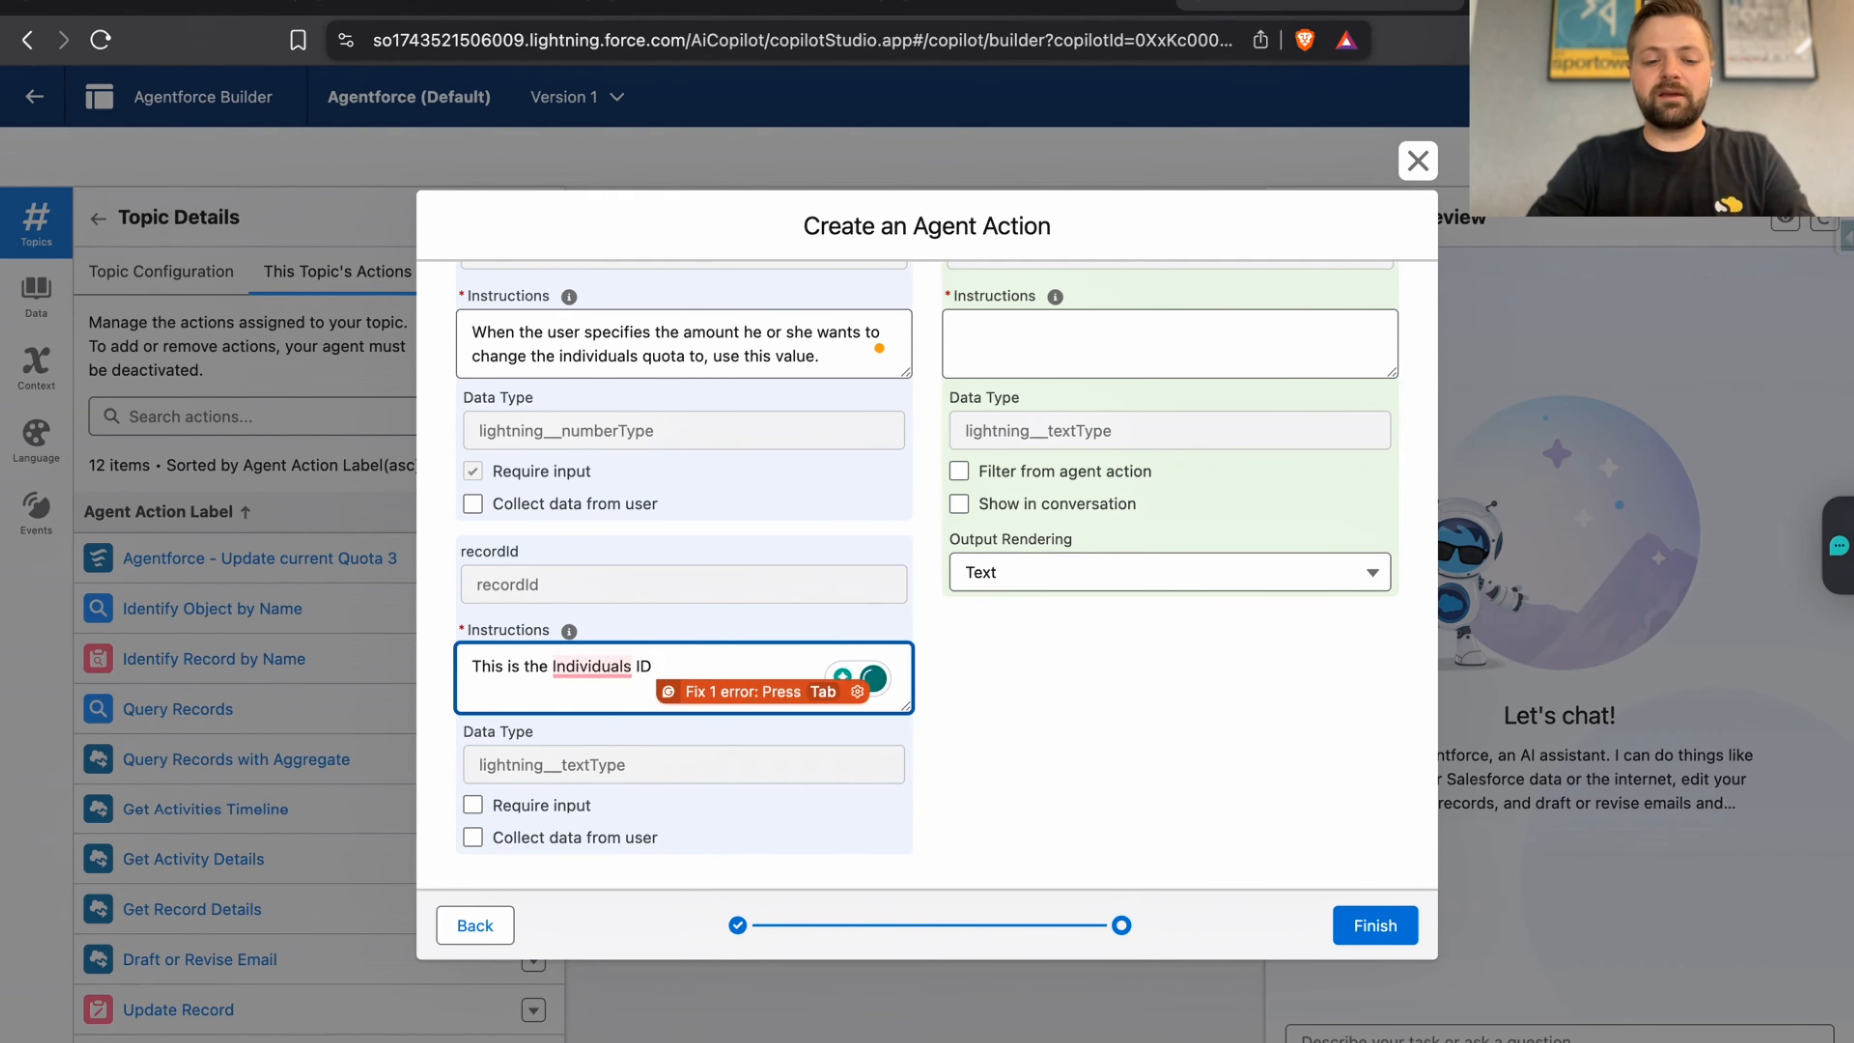
pyautogui.write('of')
pyautogui.press('BackSpace')
pyautogui.press('BackSpace')
pyautogui.press('BackSpace')
pyautogui.press('BackSpace')
pyautogui.press('BackSpace')
pyautogui.press('BackSpace')
pyautogui.press('BackSpace')
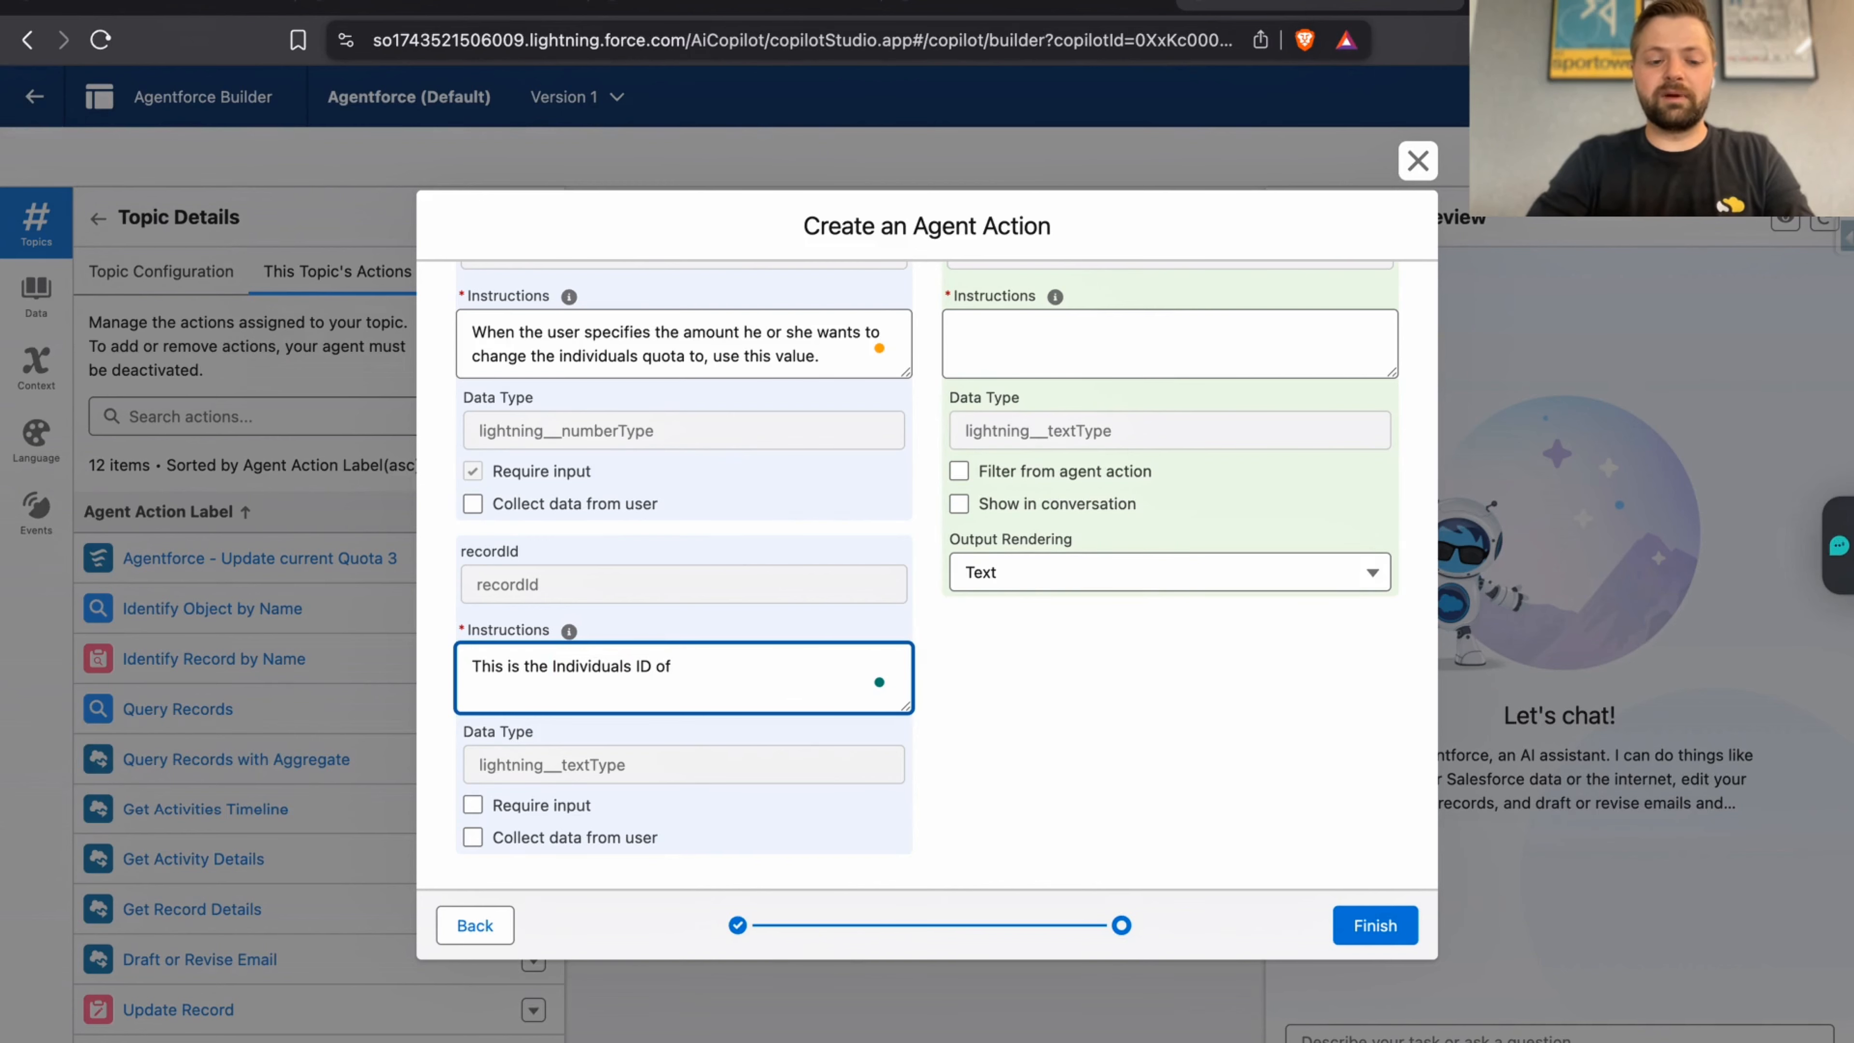
pyautogui.press('BackSpace')
pyautogui.press('BackSpace')
pyautogui.press('BackSpace')
pyautogui.press('BackSpace')
pyautogui.press('BackSpace')
pyautogui.press('BackSpace')
pyautogui.press('BackSpace')
pyautogui.press('BackSpace')
pyautogui.press('BackSpace')
pyautogui.press('BackSpace')
pyautogui.write('us')
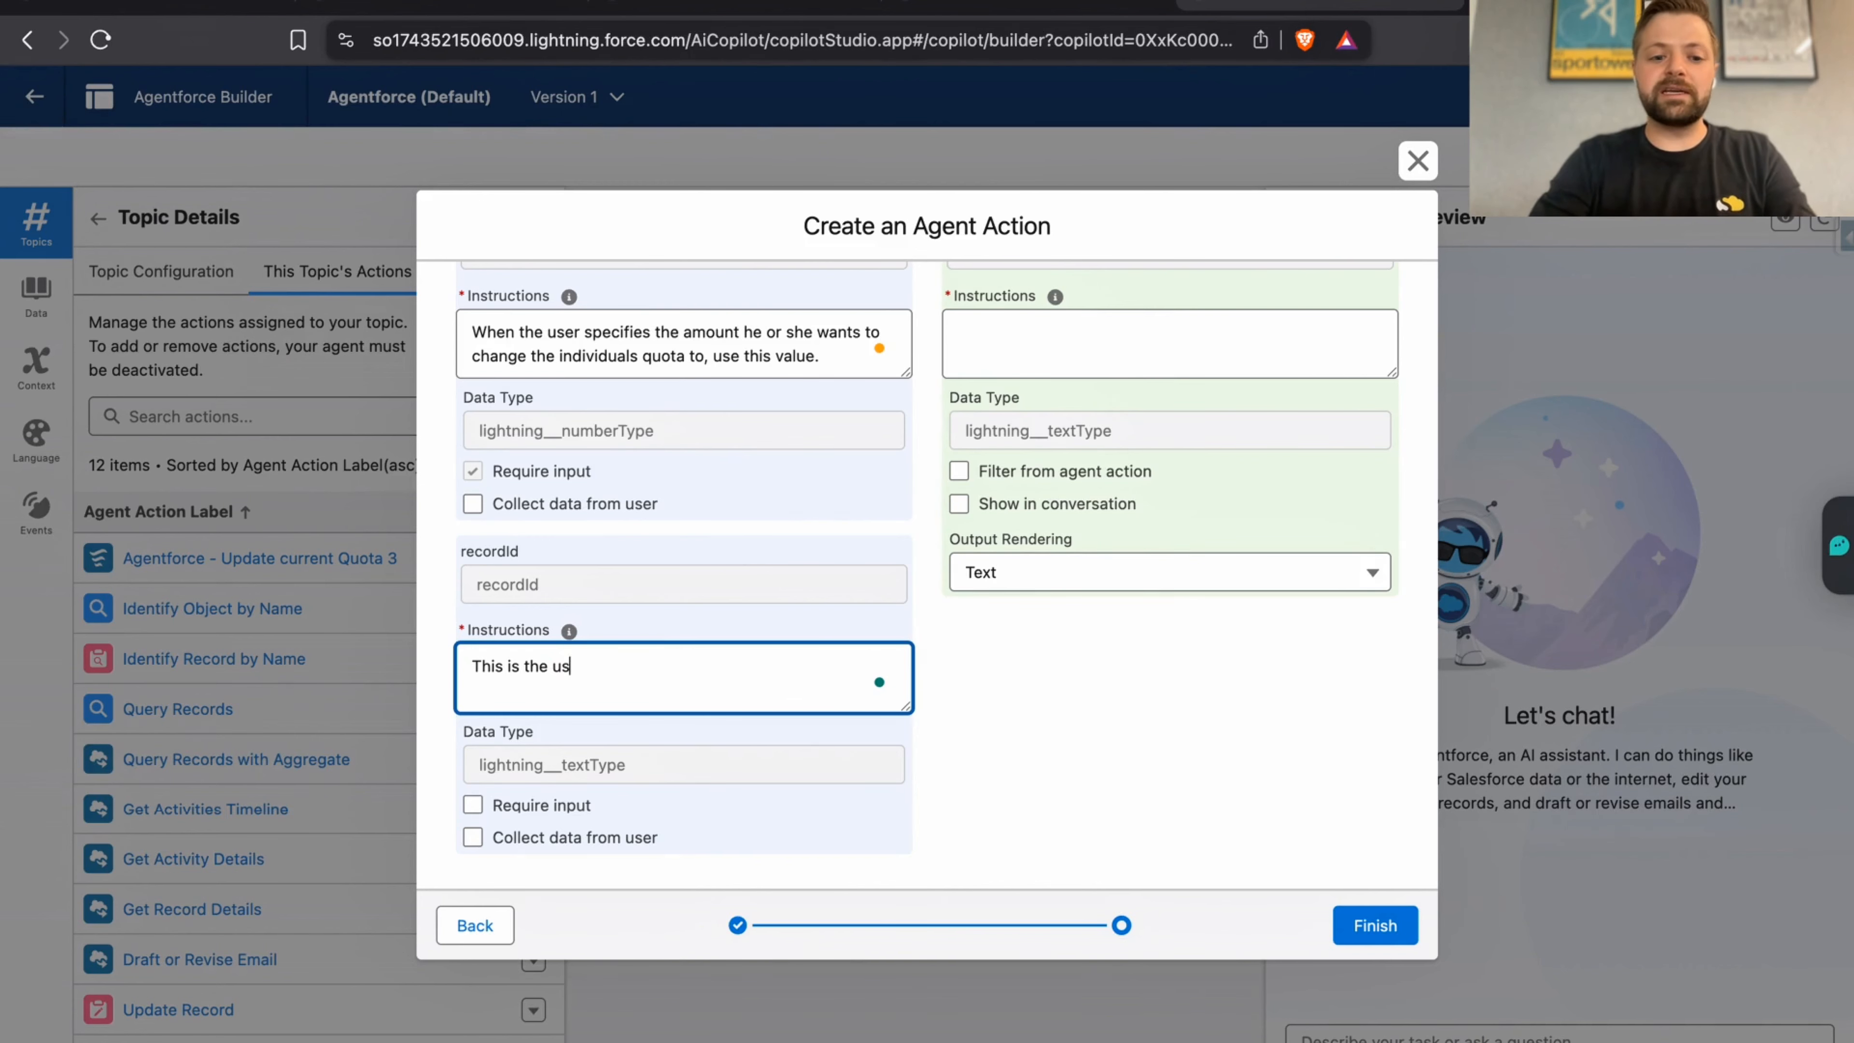
pyautogui.write('er ID of the i')
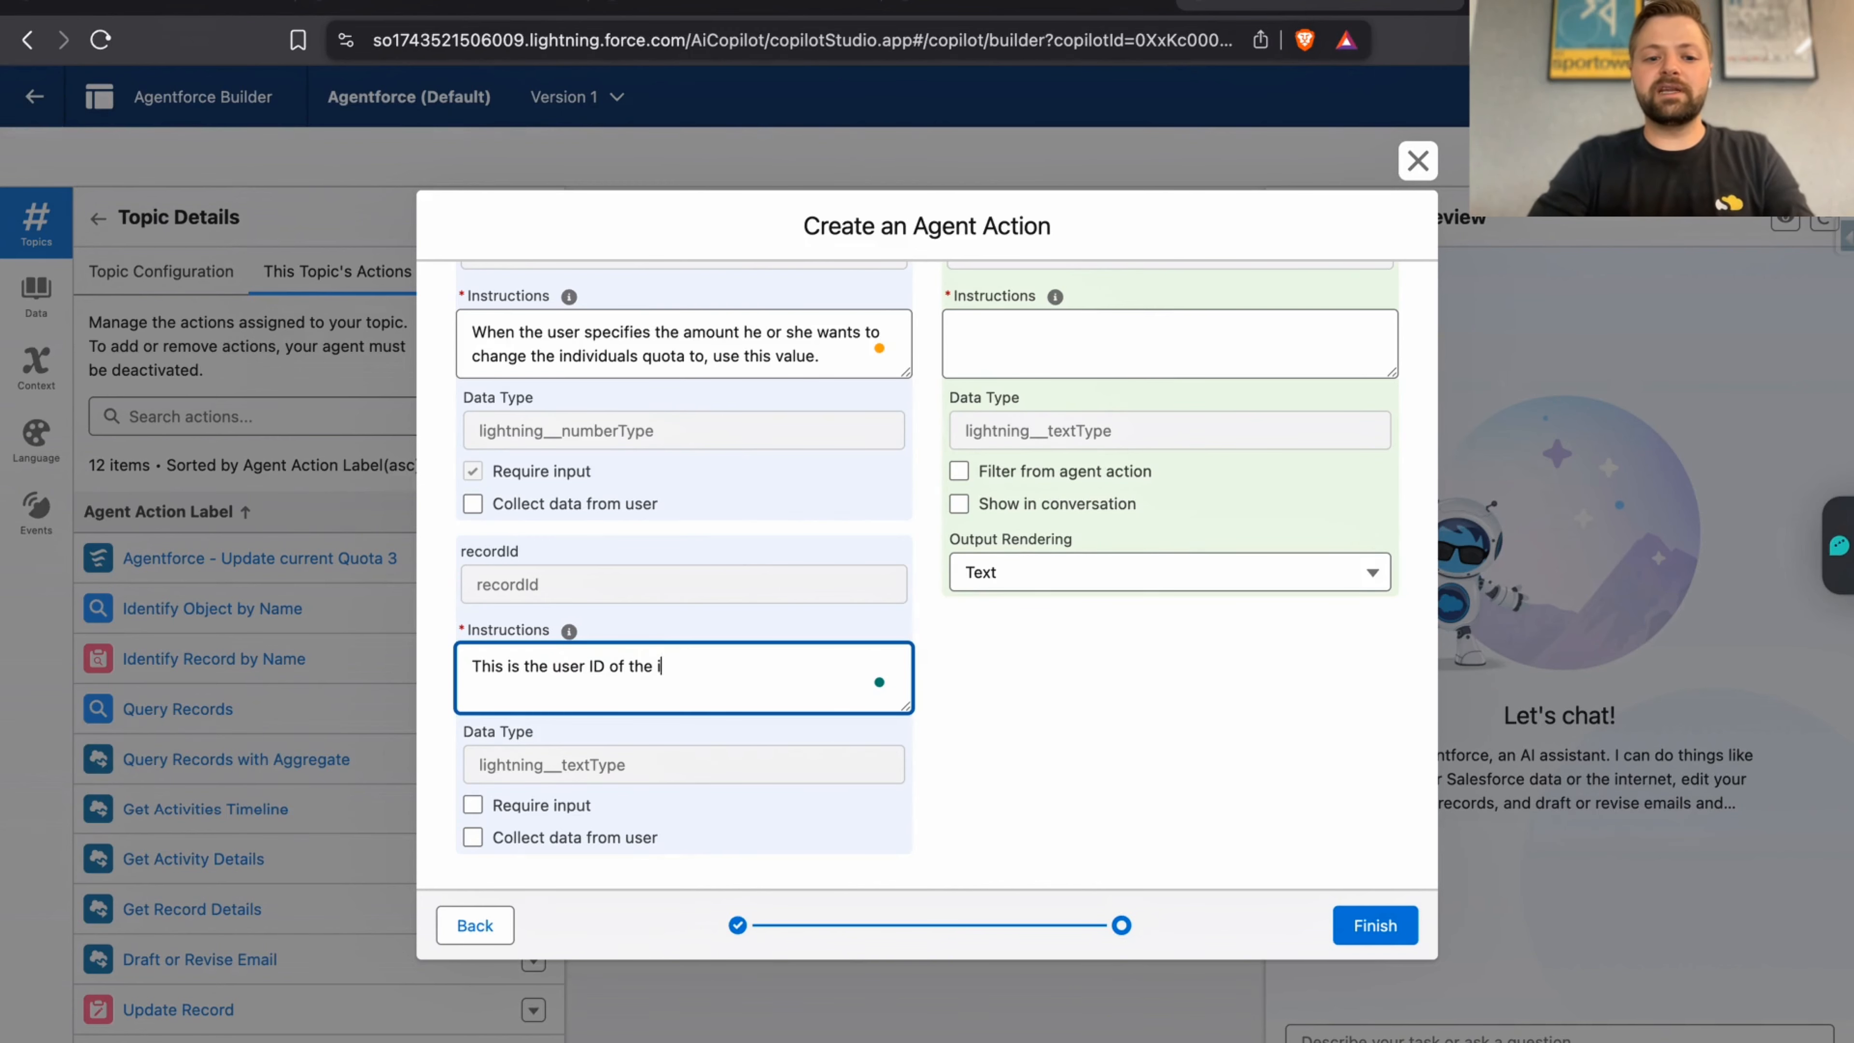
pyautogui.write('ndividual who')
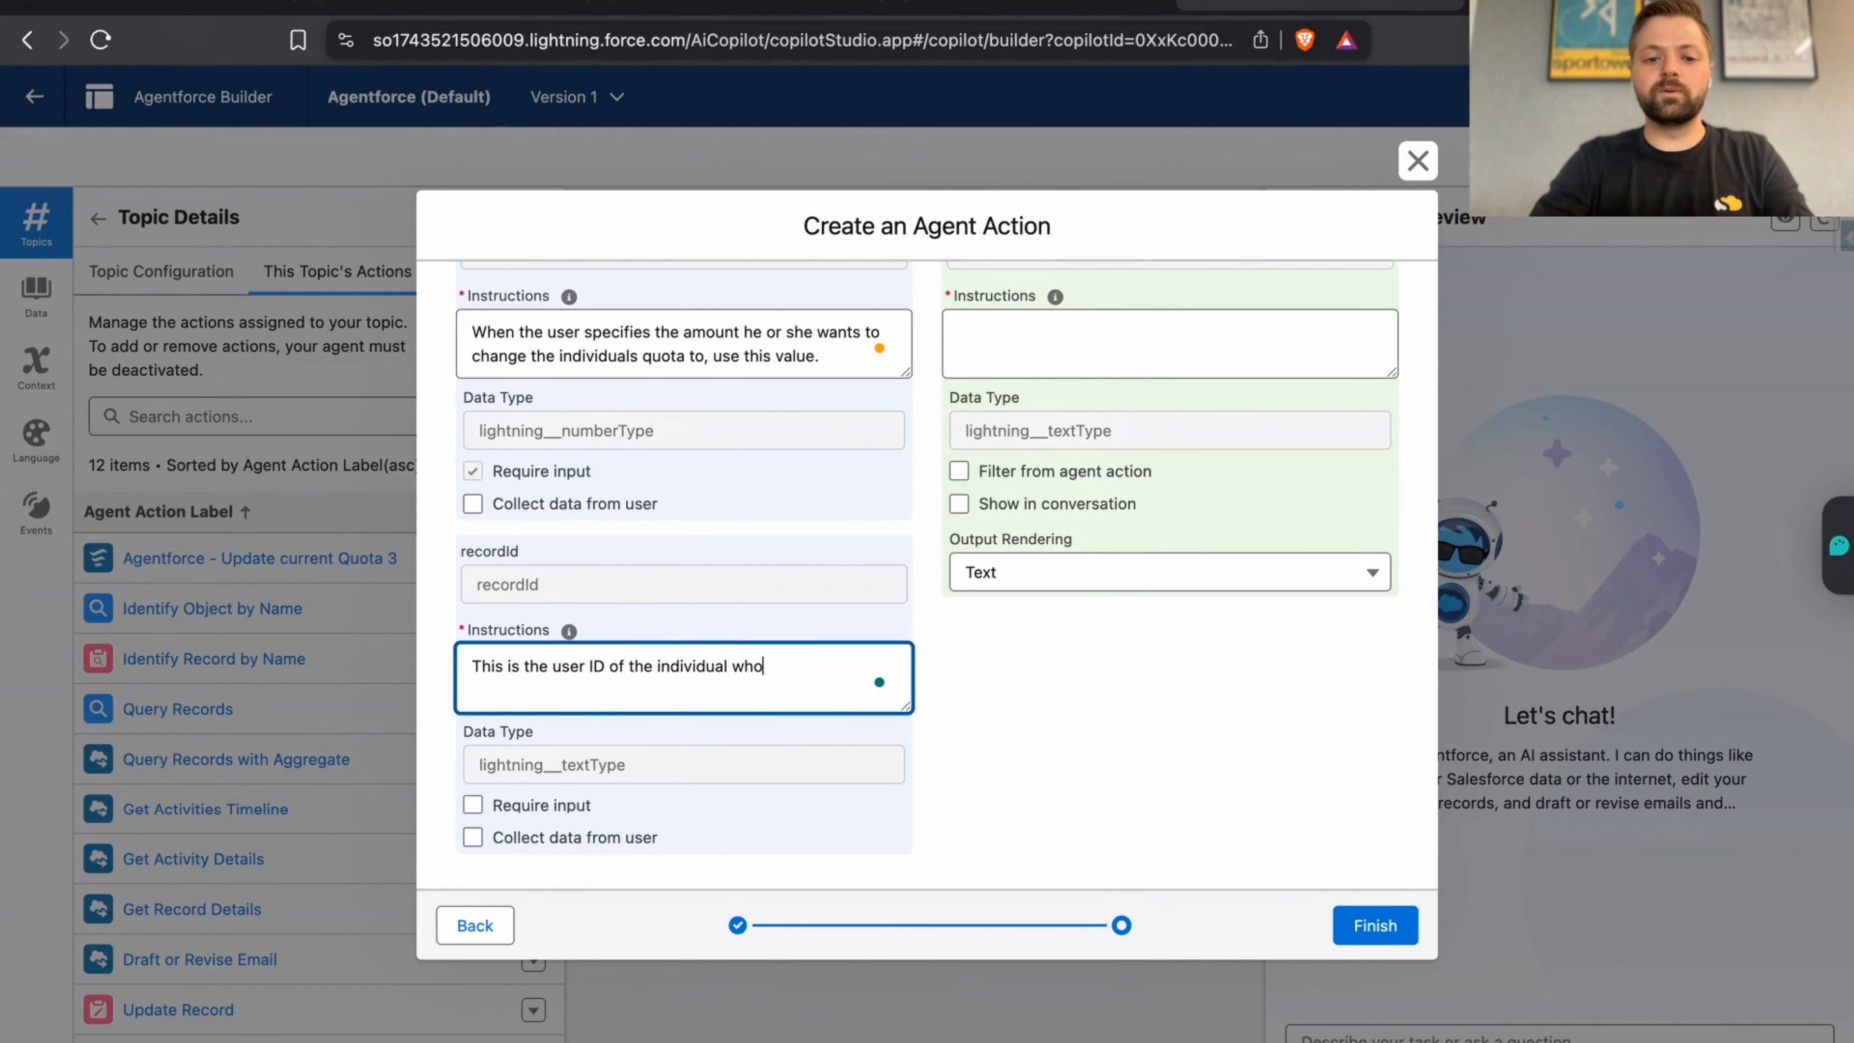
pyautogui.write('s ')
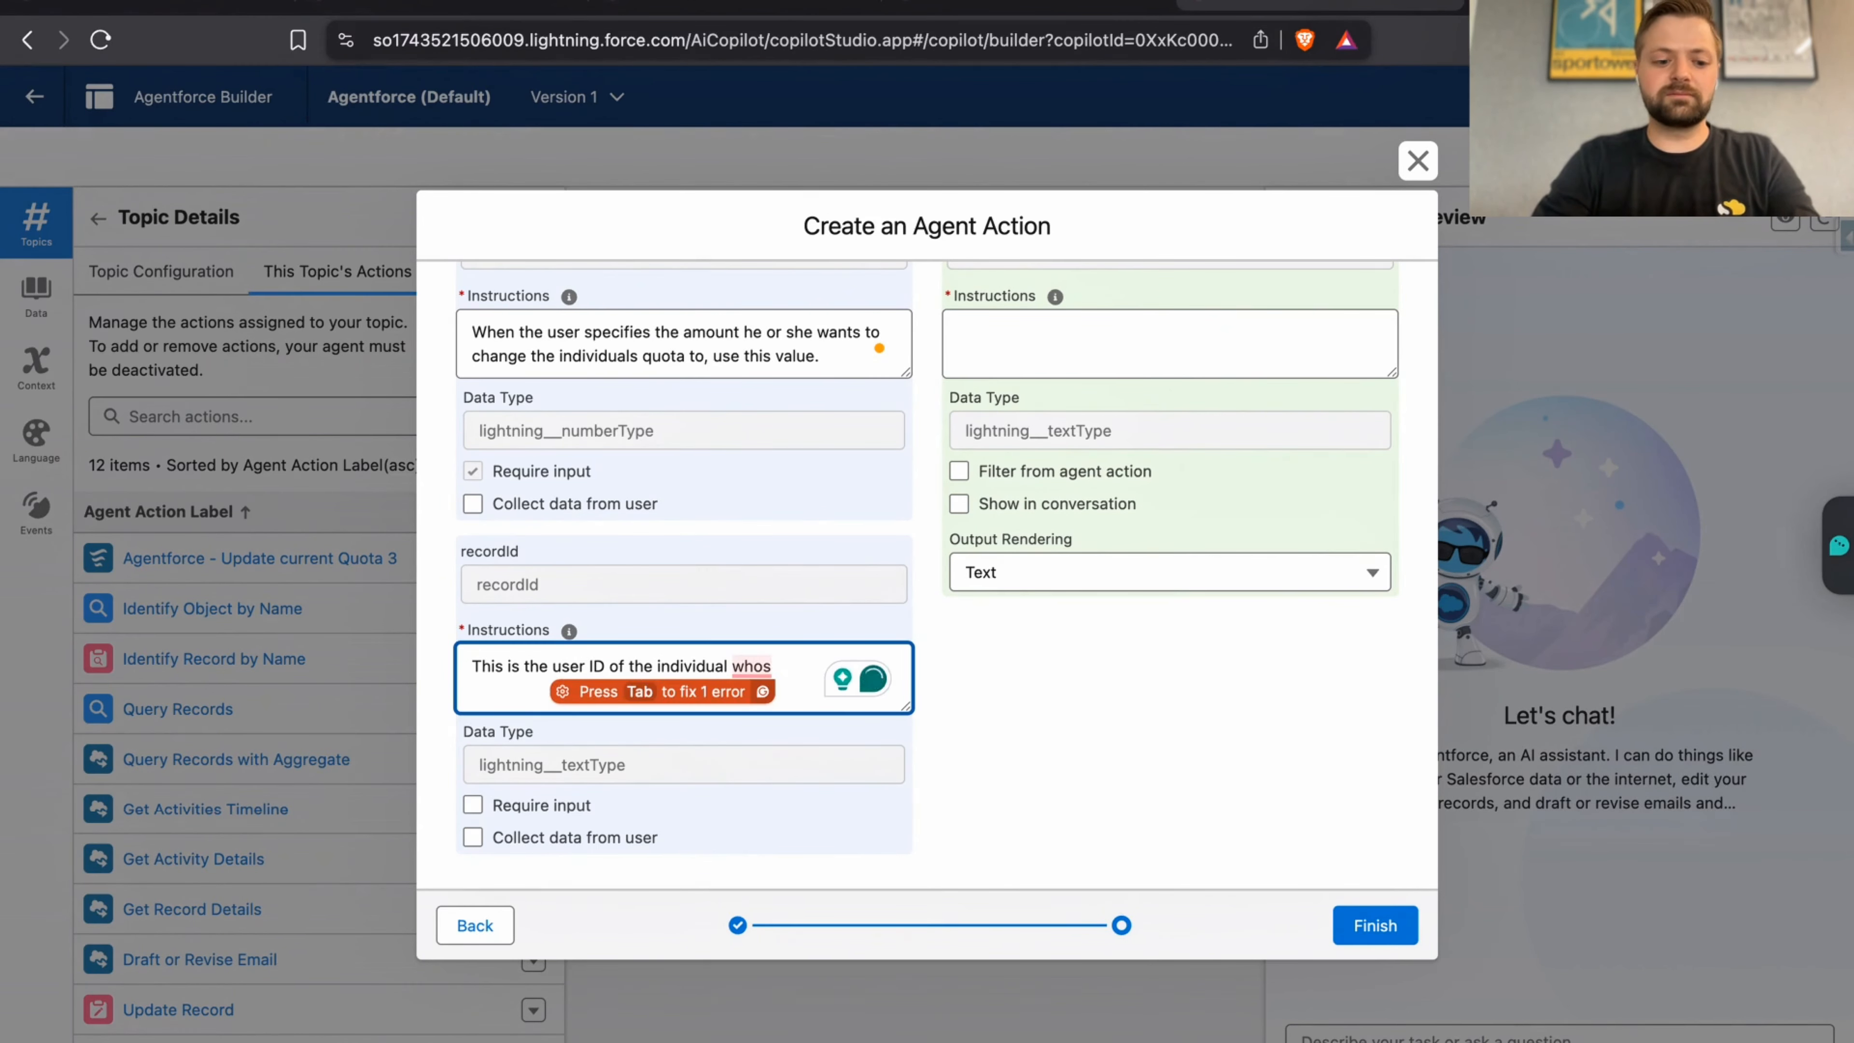
pyautogui.write('qua')
pyautogui.write('ta ')
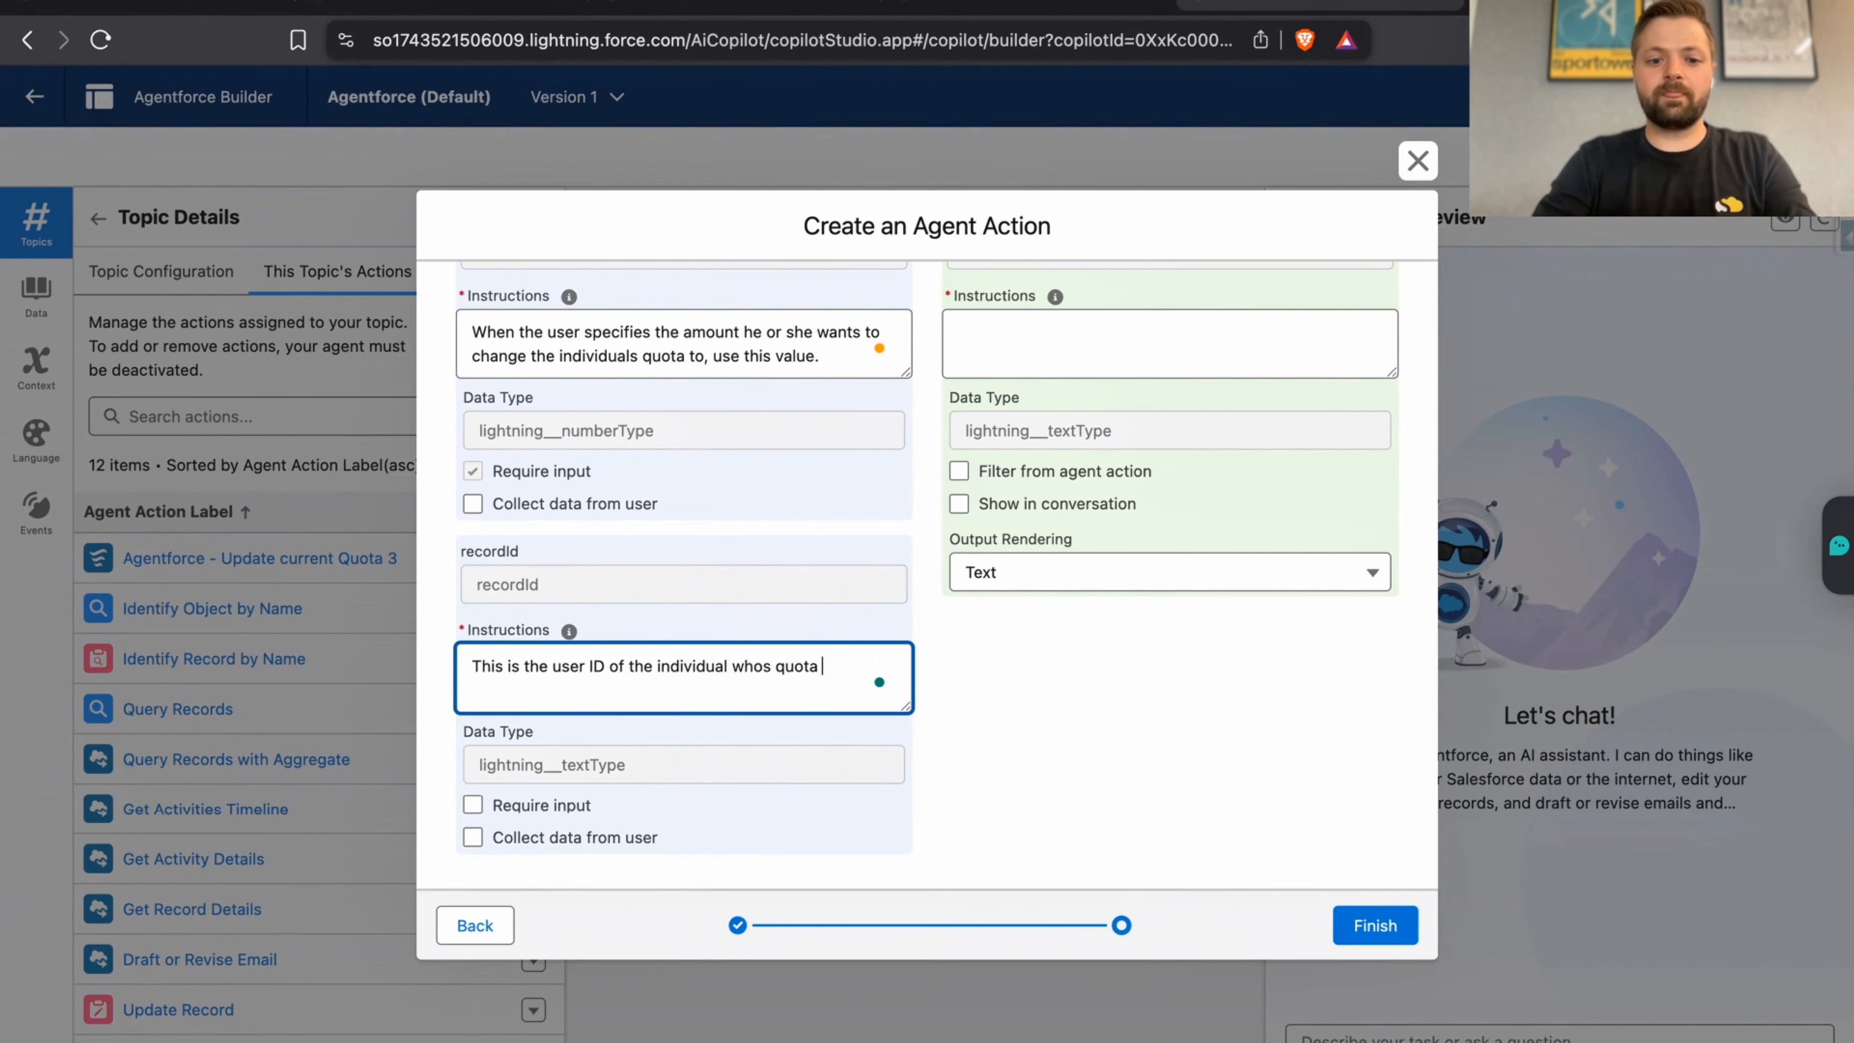
pyautogui.write('is being chan')
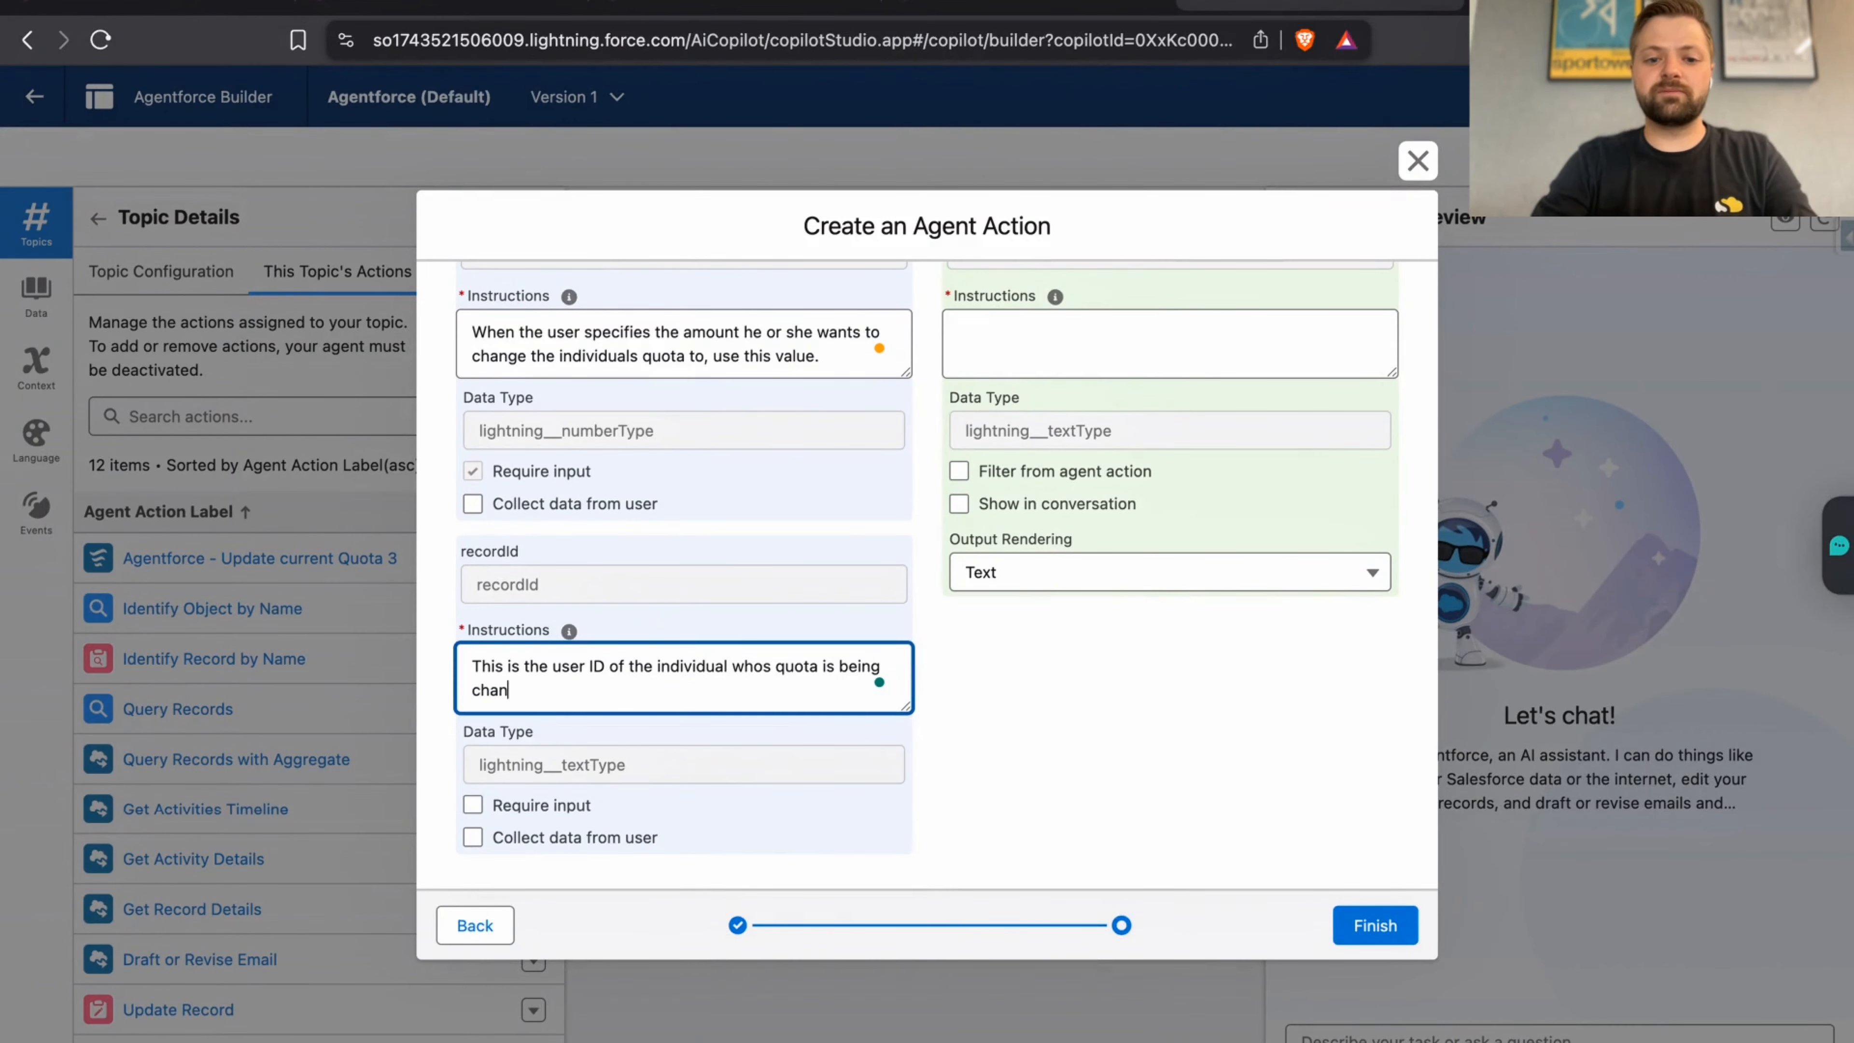
pyautogui.write('ged. Plea')
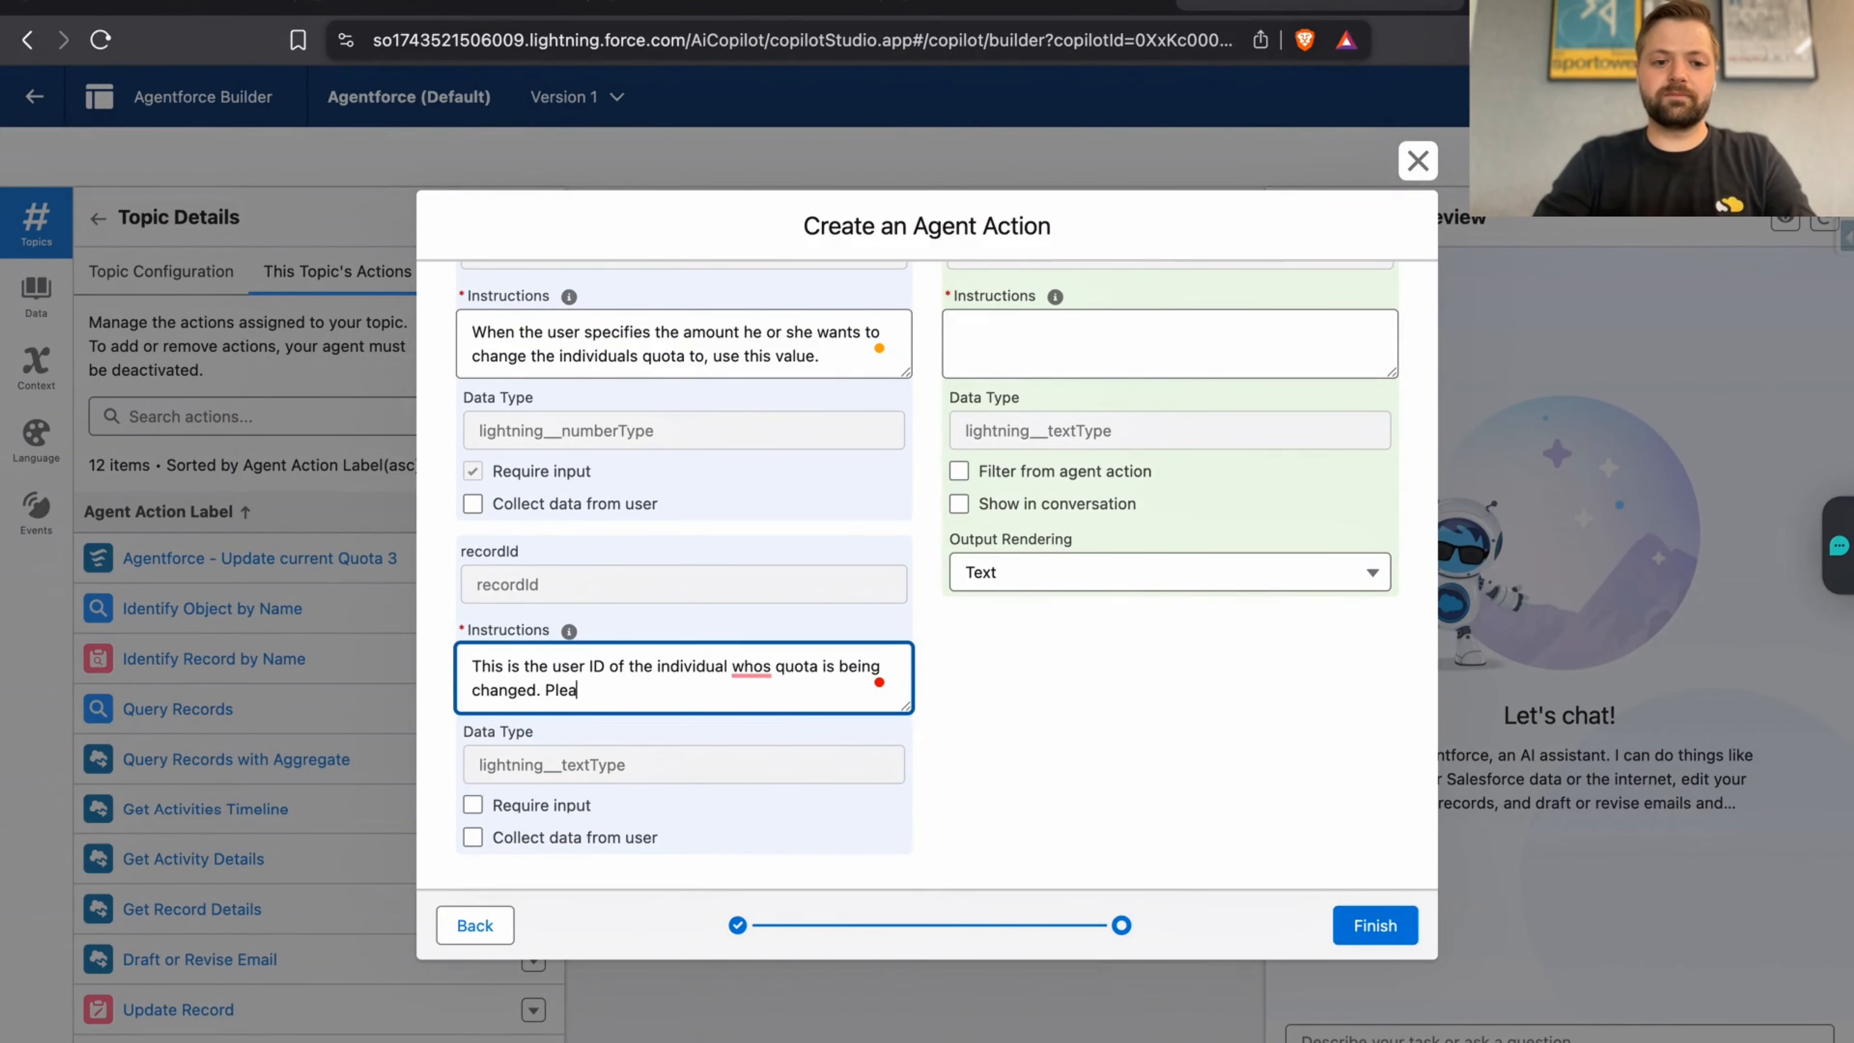
pyautogui.write('se use ')
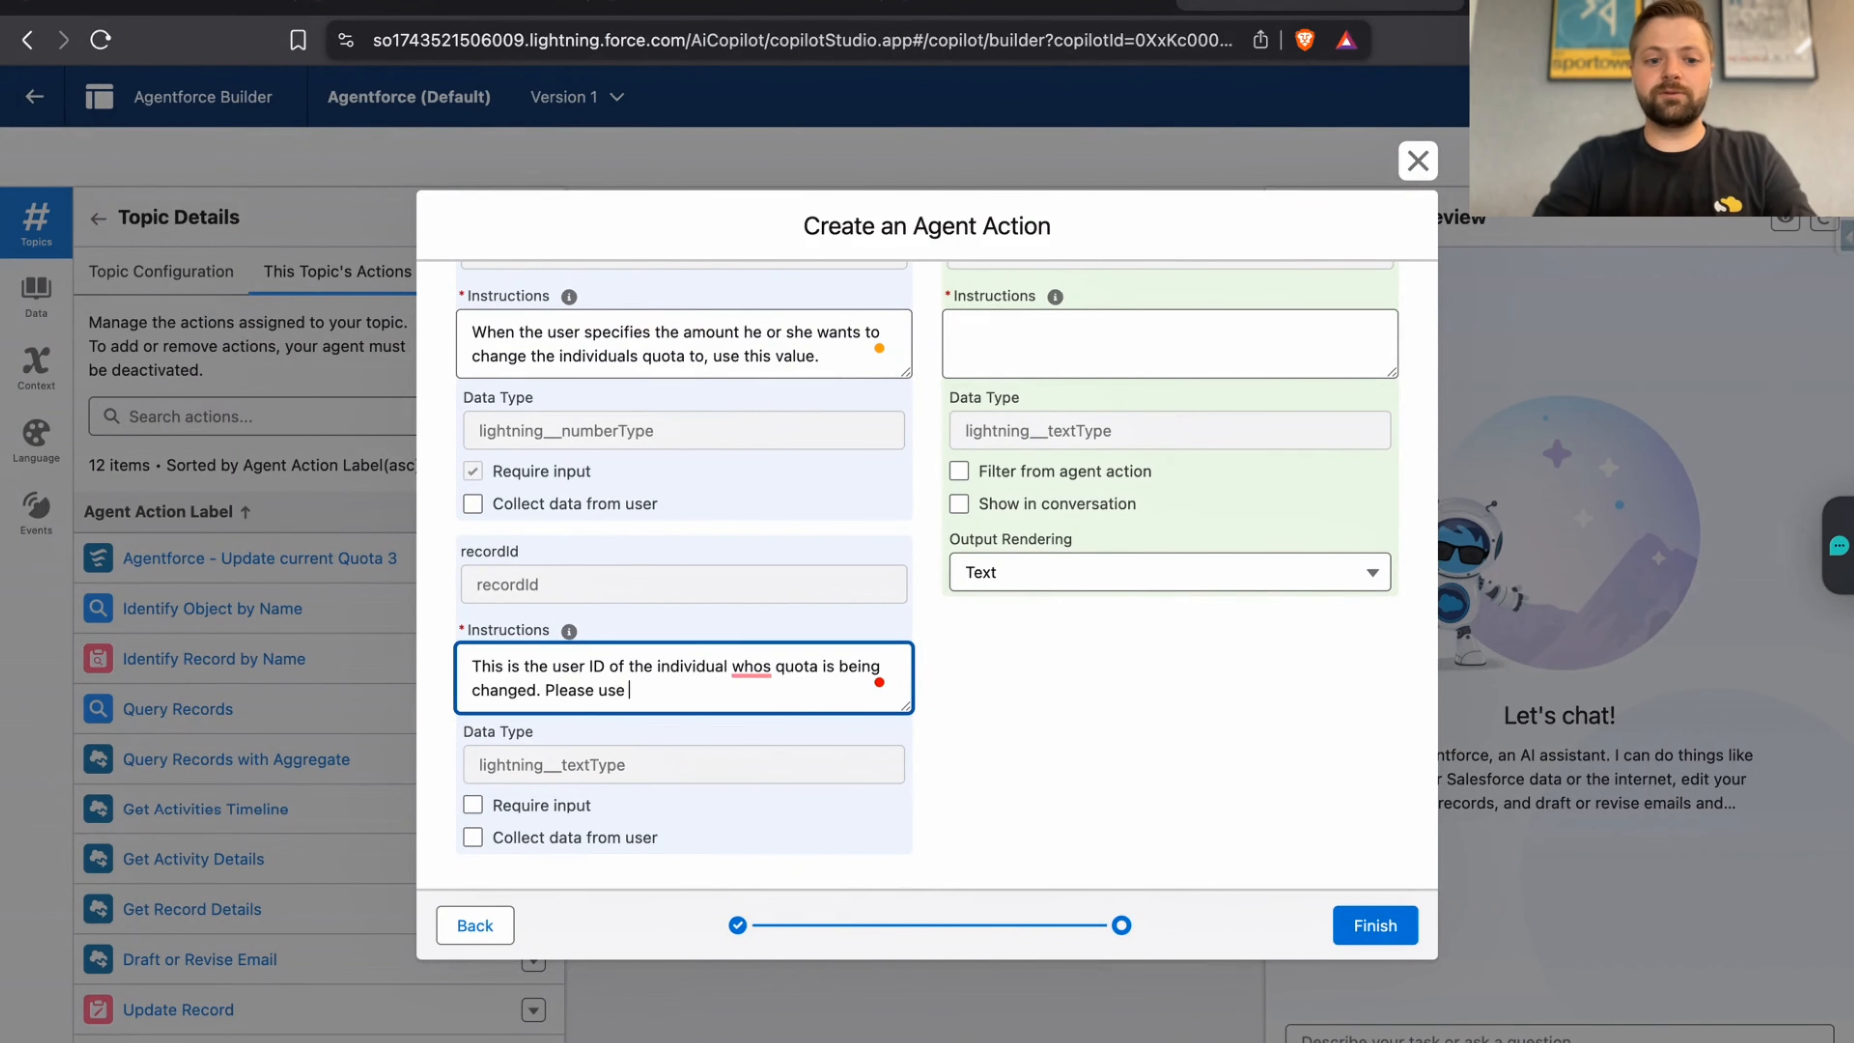
pyautogui.write('that u')
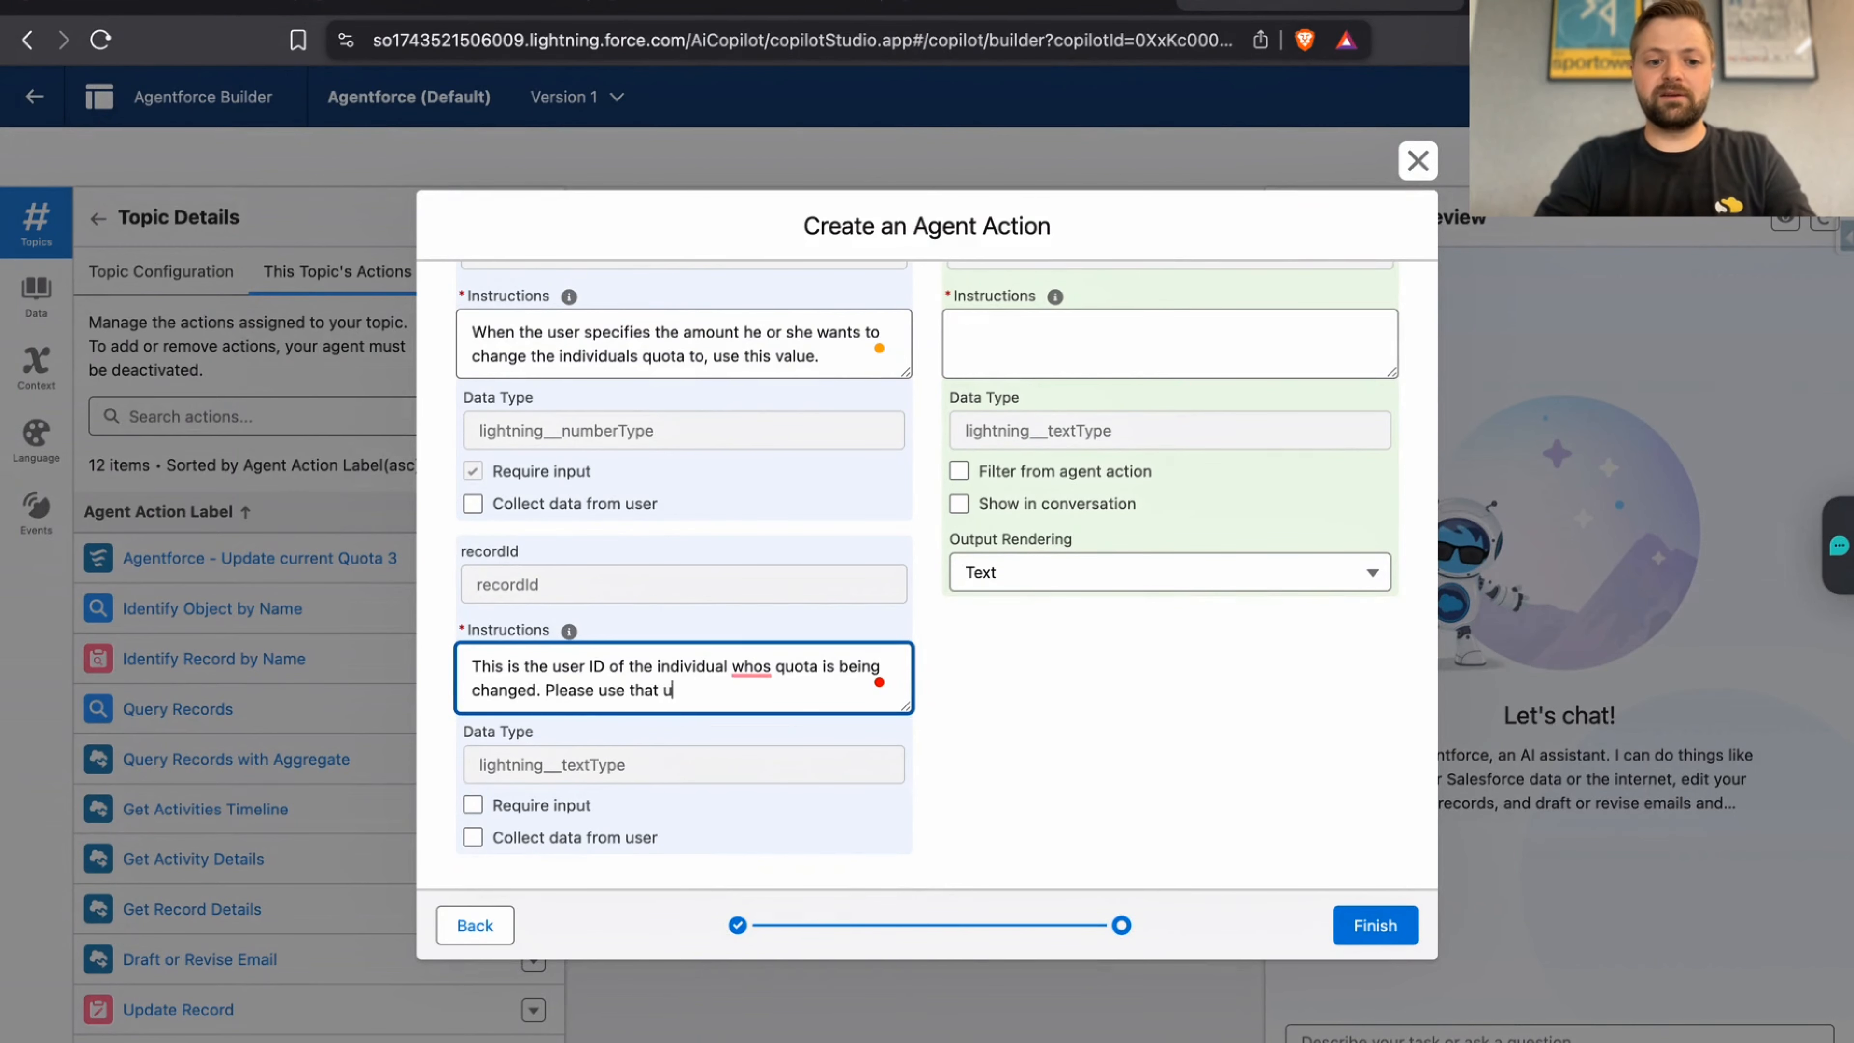
pyautogui.write('sers ID he')
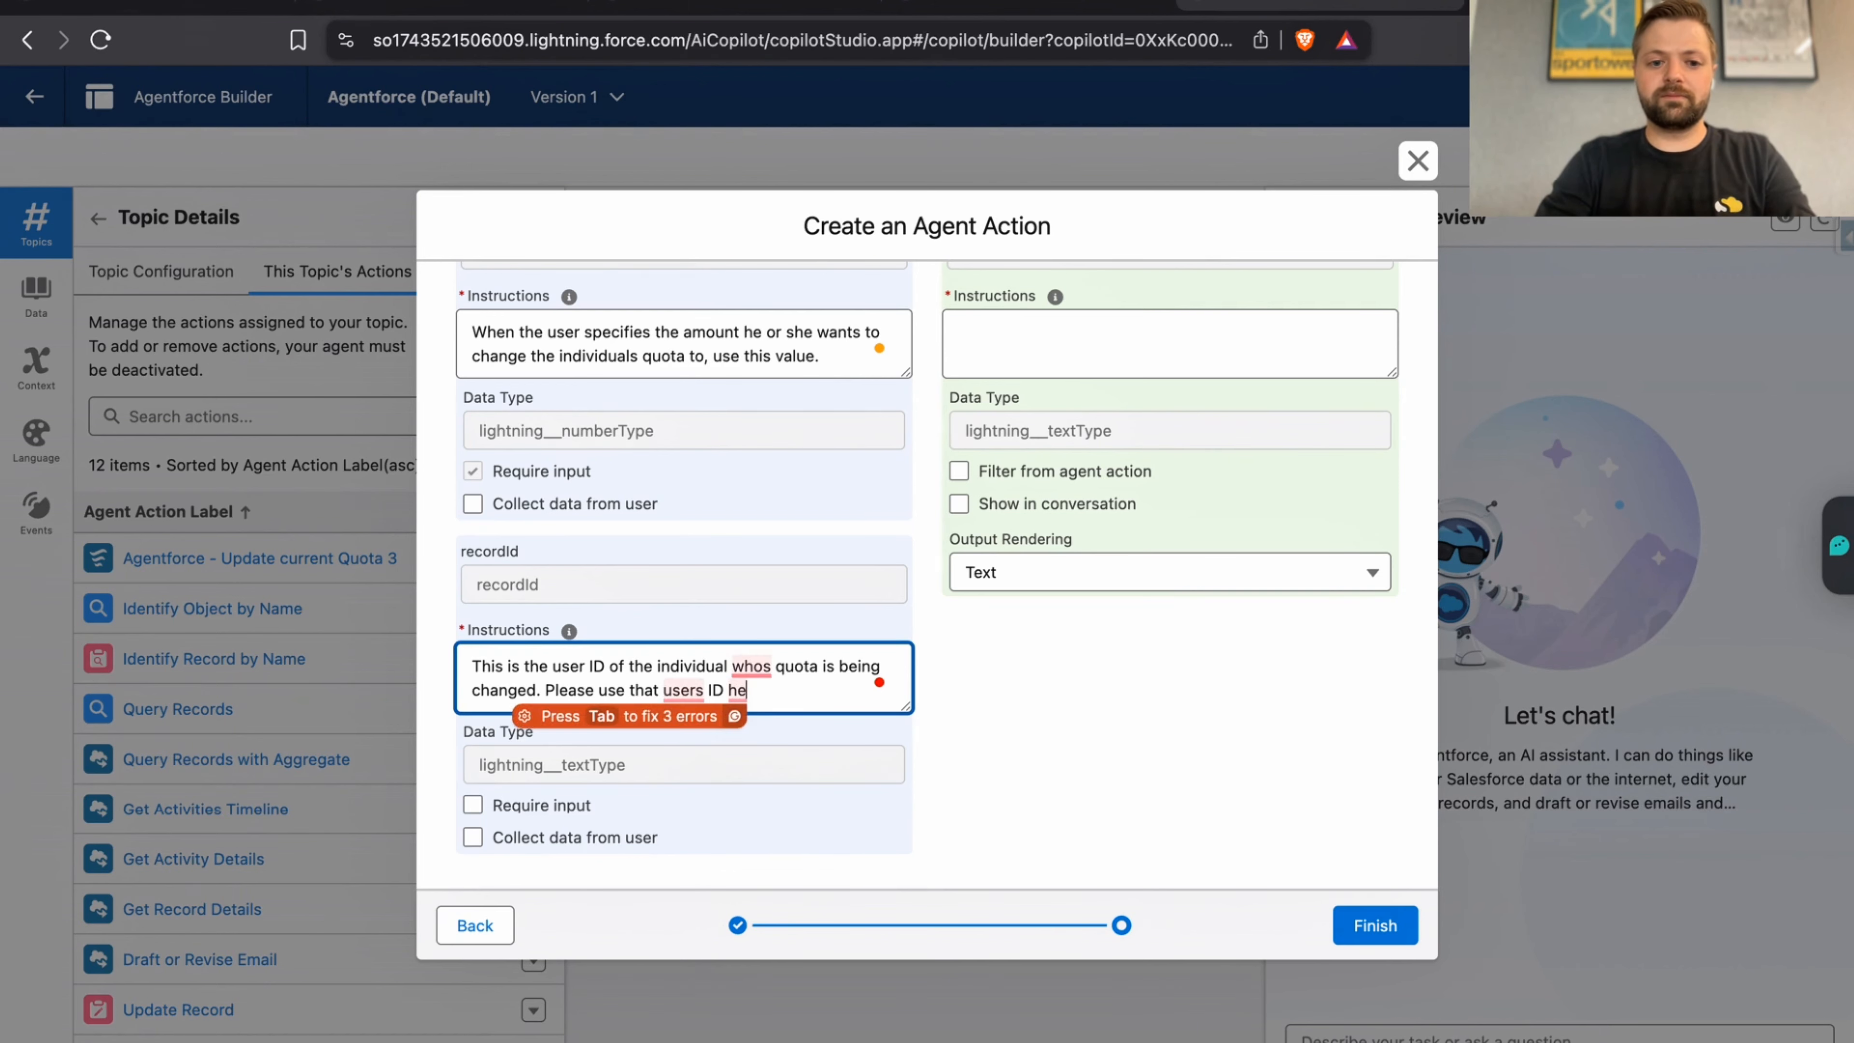
pyautogui.write('re.')
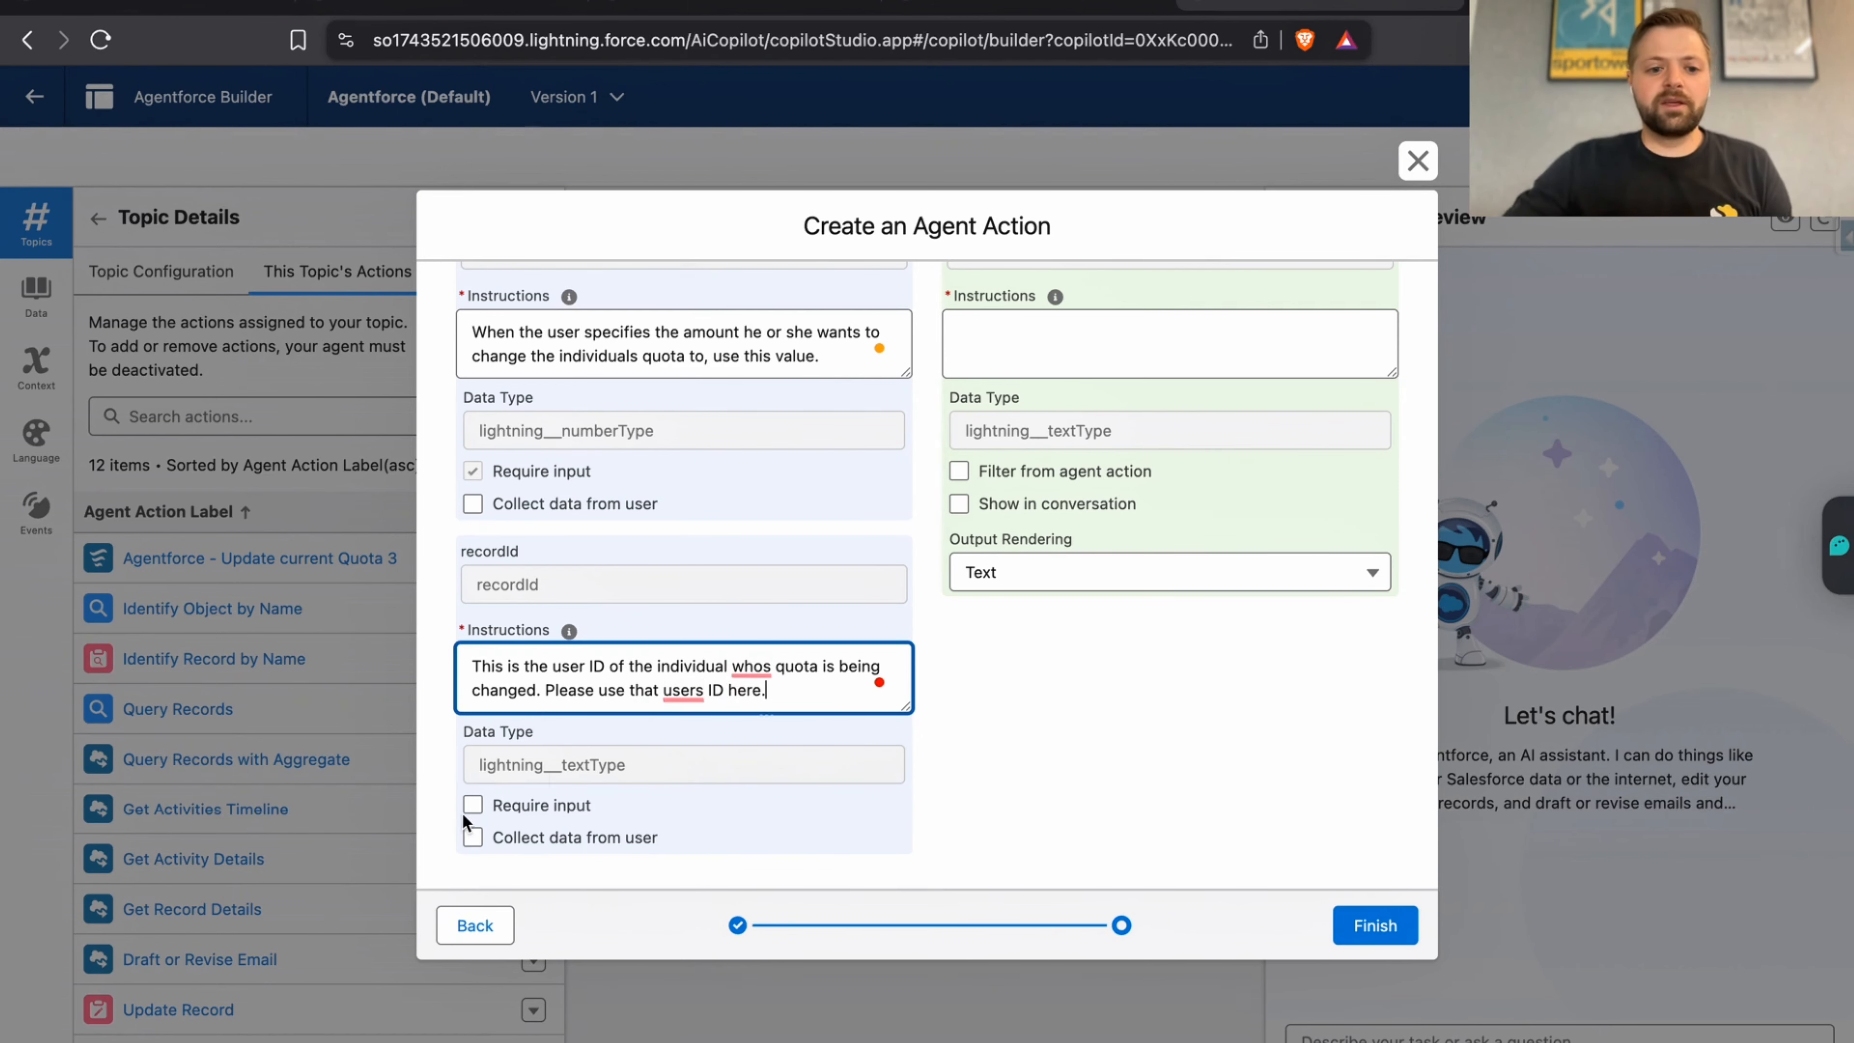
pyautogui.click(473, 803)
# - Set output instructions to 'show this when the quota has been updated.', enable Show in conversation, and finish
pyautogui.scroll(1, 639, 665)
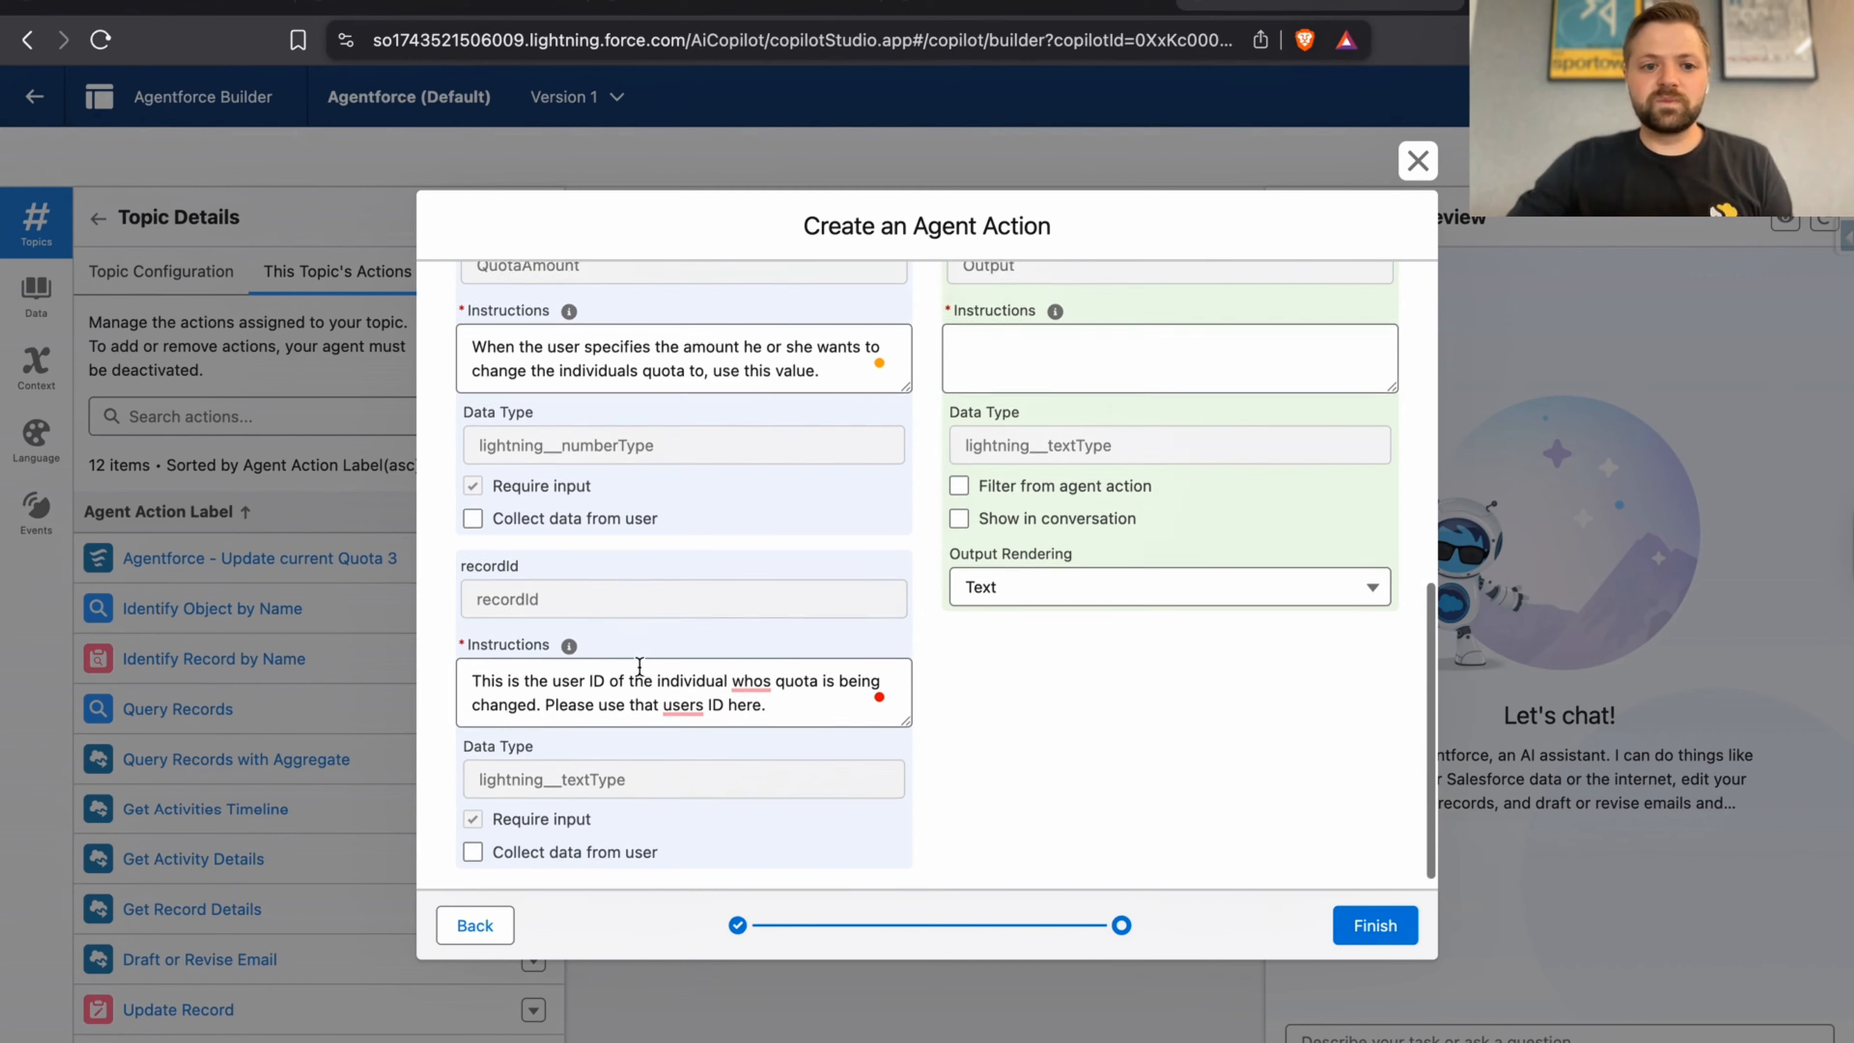
pyautogui.scroll(2, 642, 657)
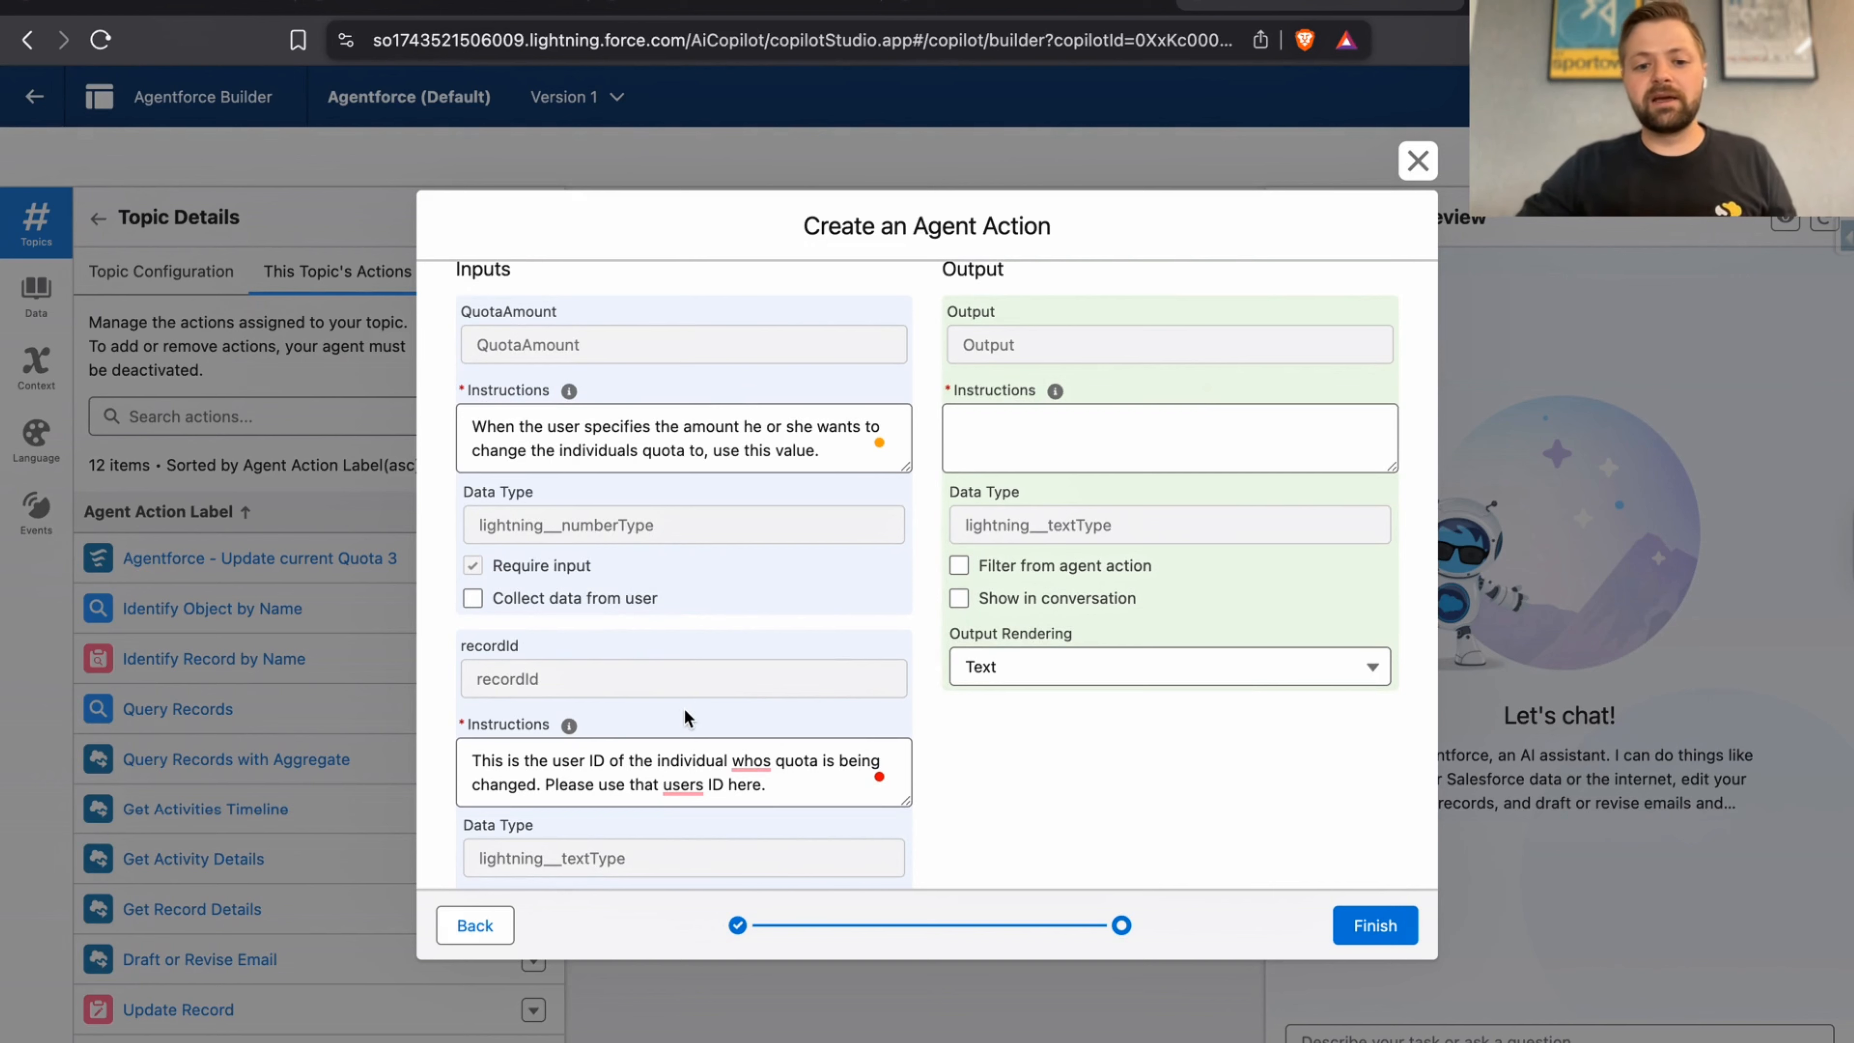
pyautogui.click(1132, 449)
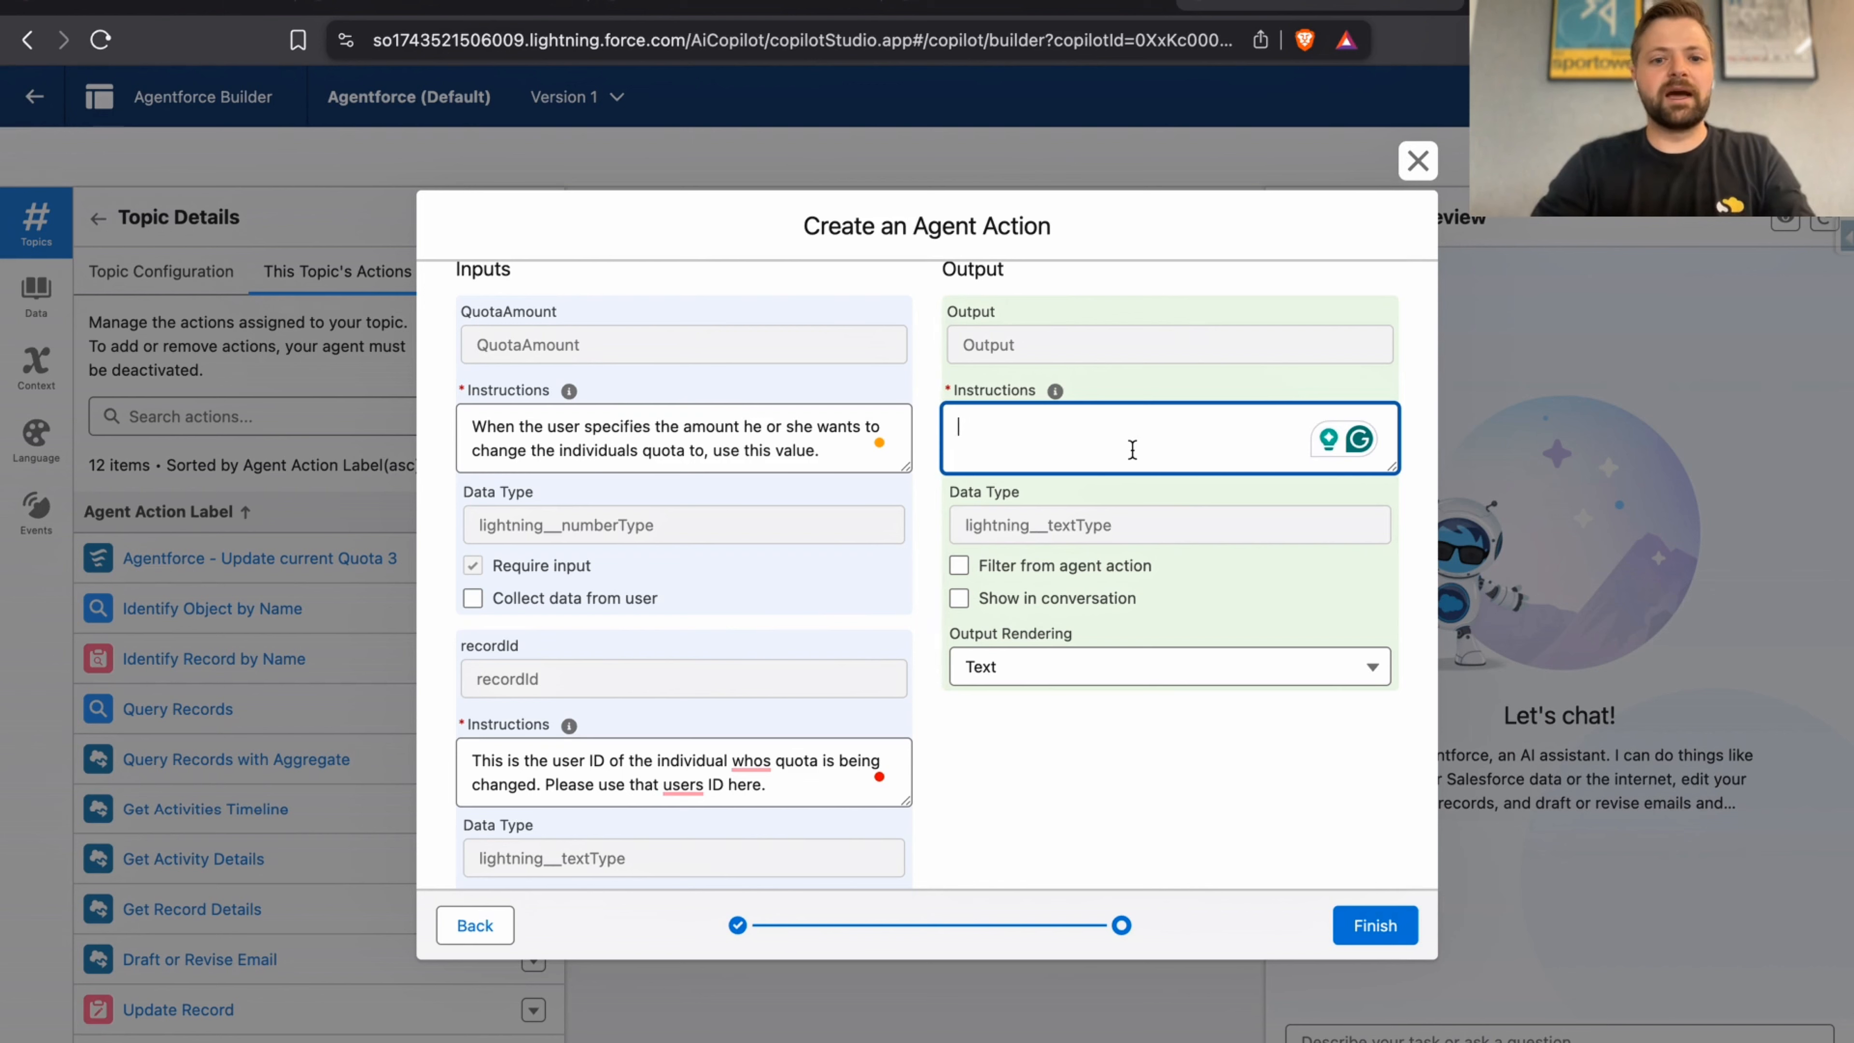
pyautogui.write('show this wh')
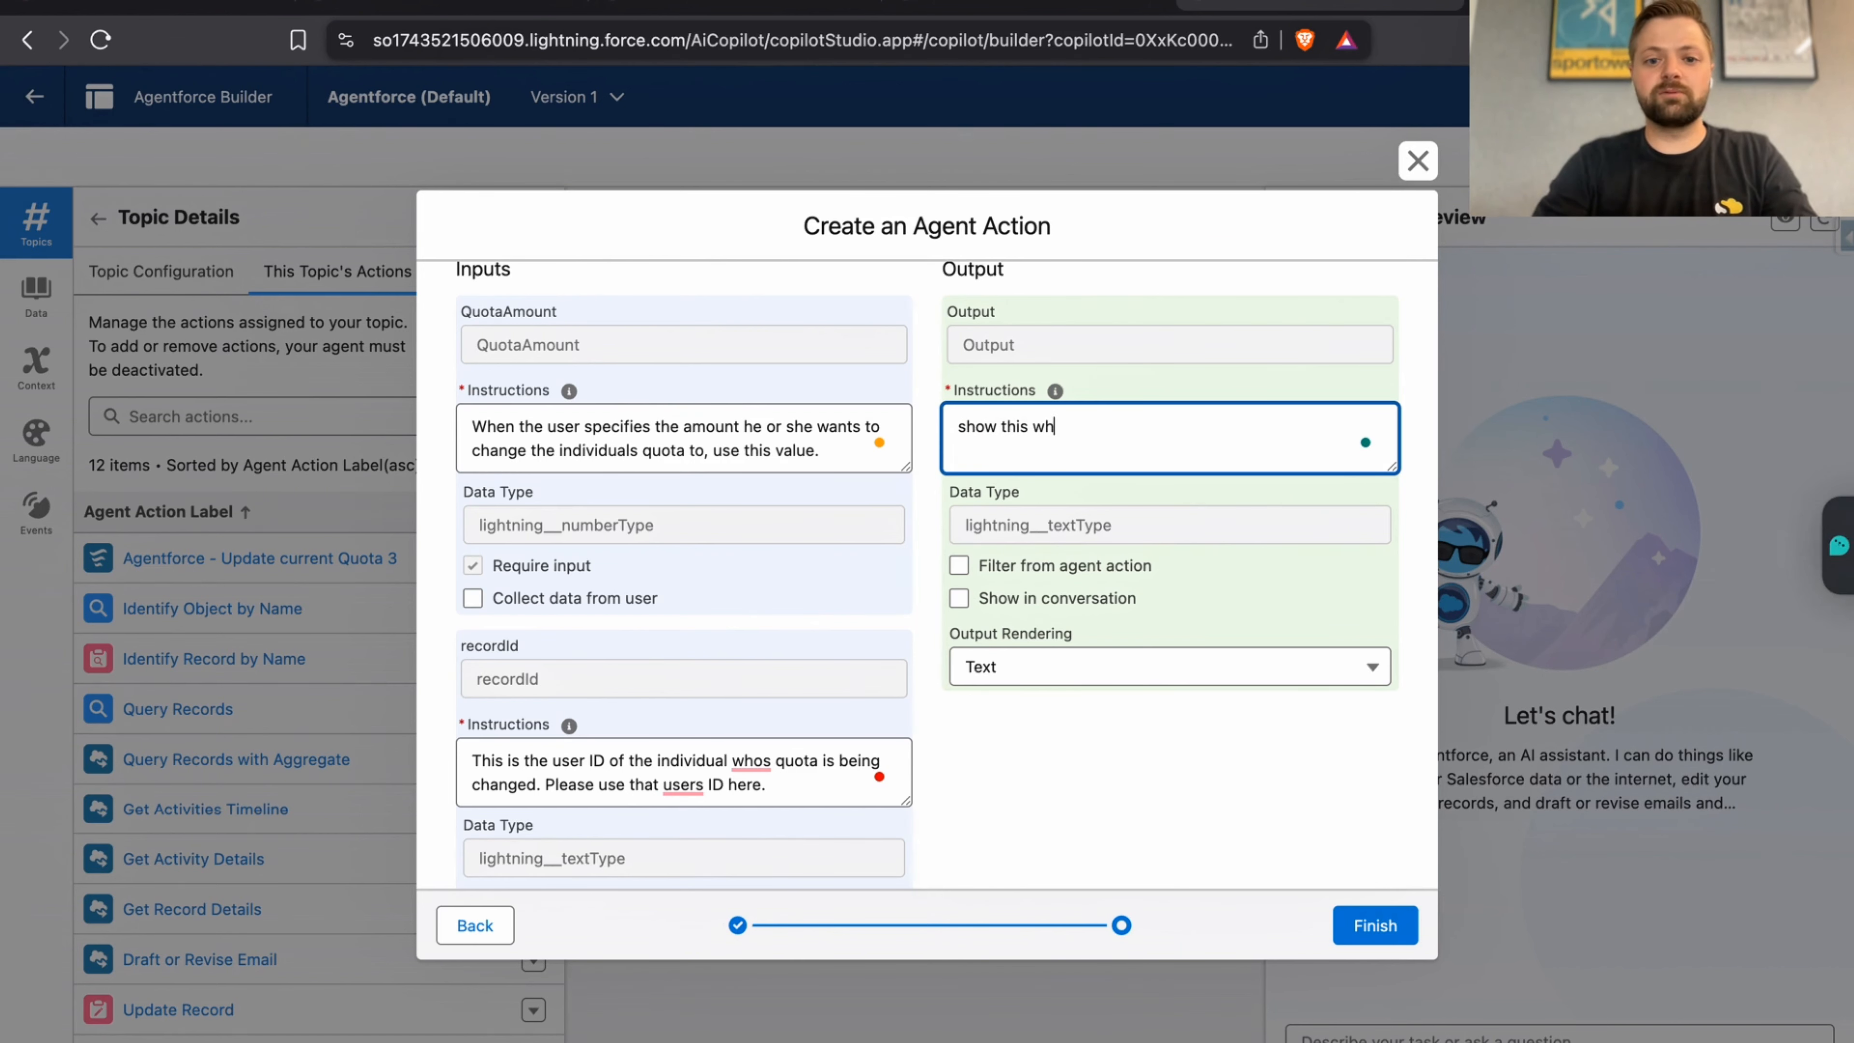
pyautogui.write('en the quot')
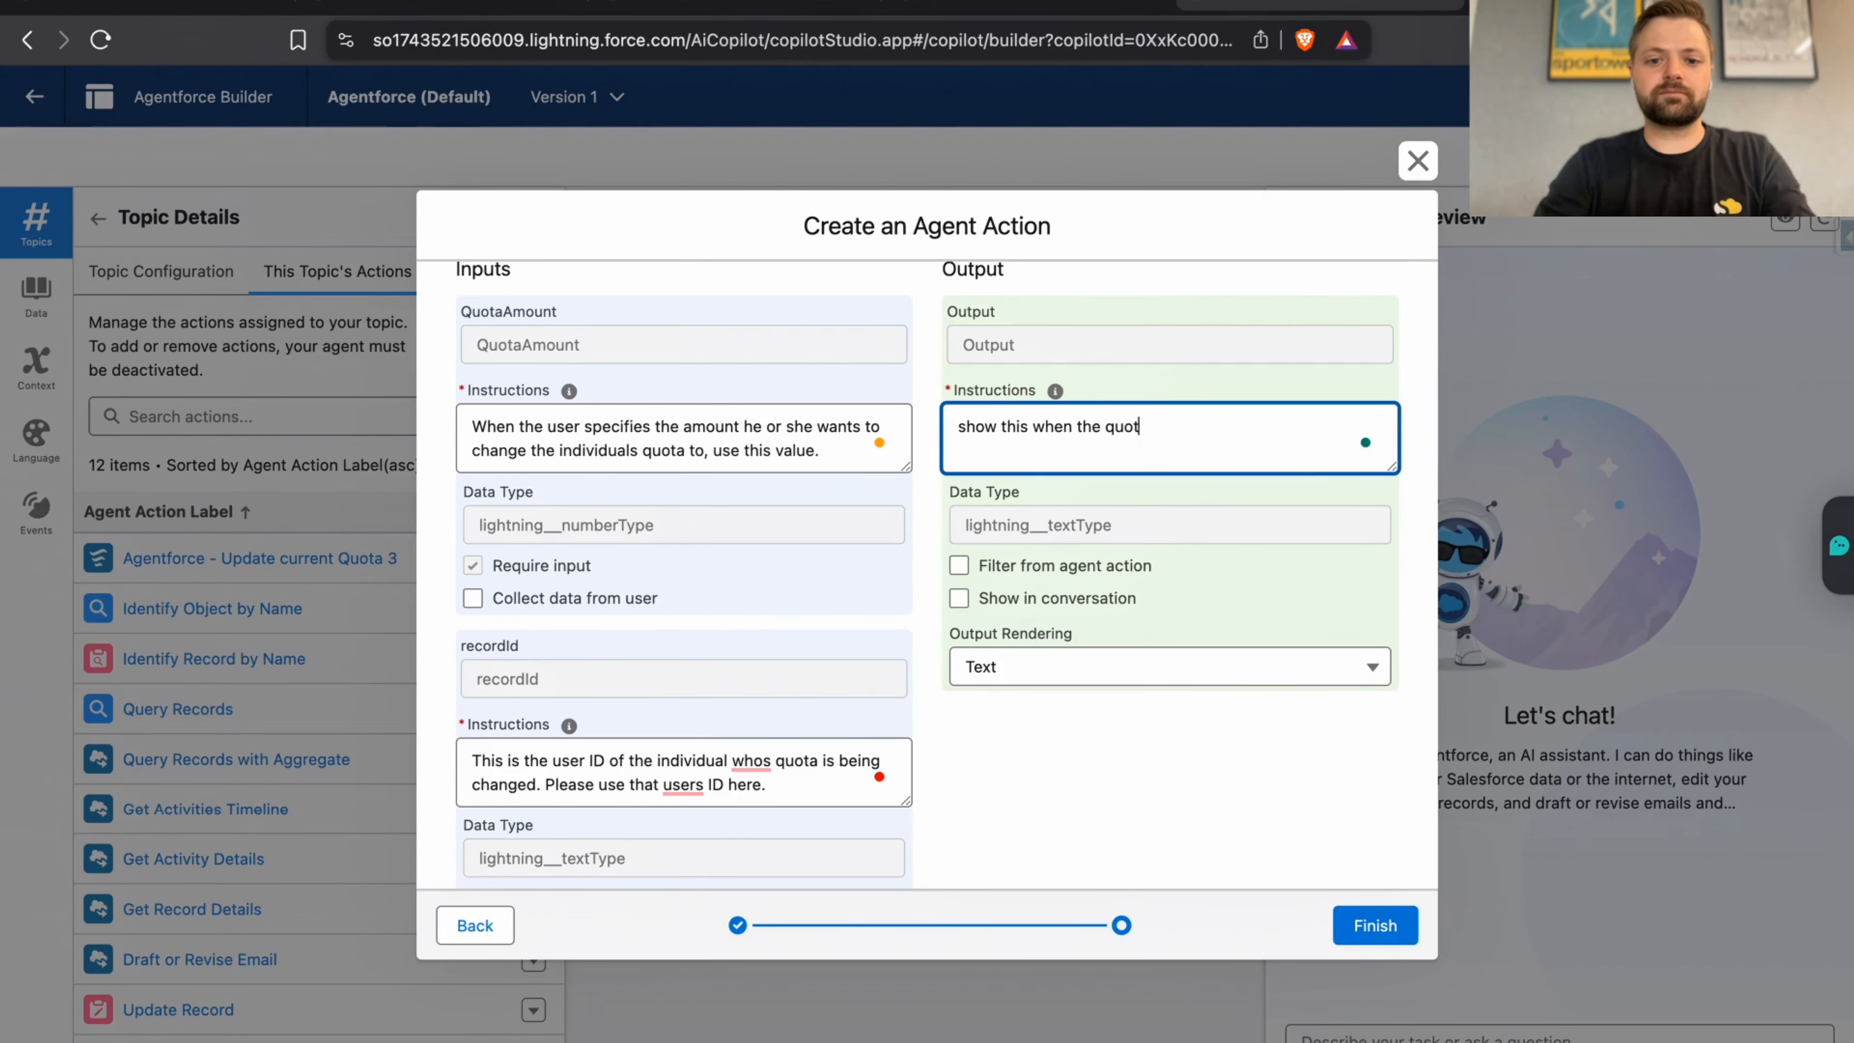
pyautogui.write('a has been u')
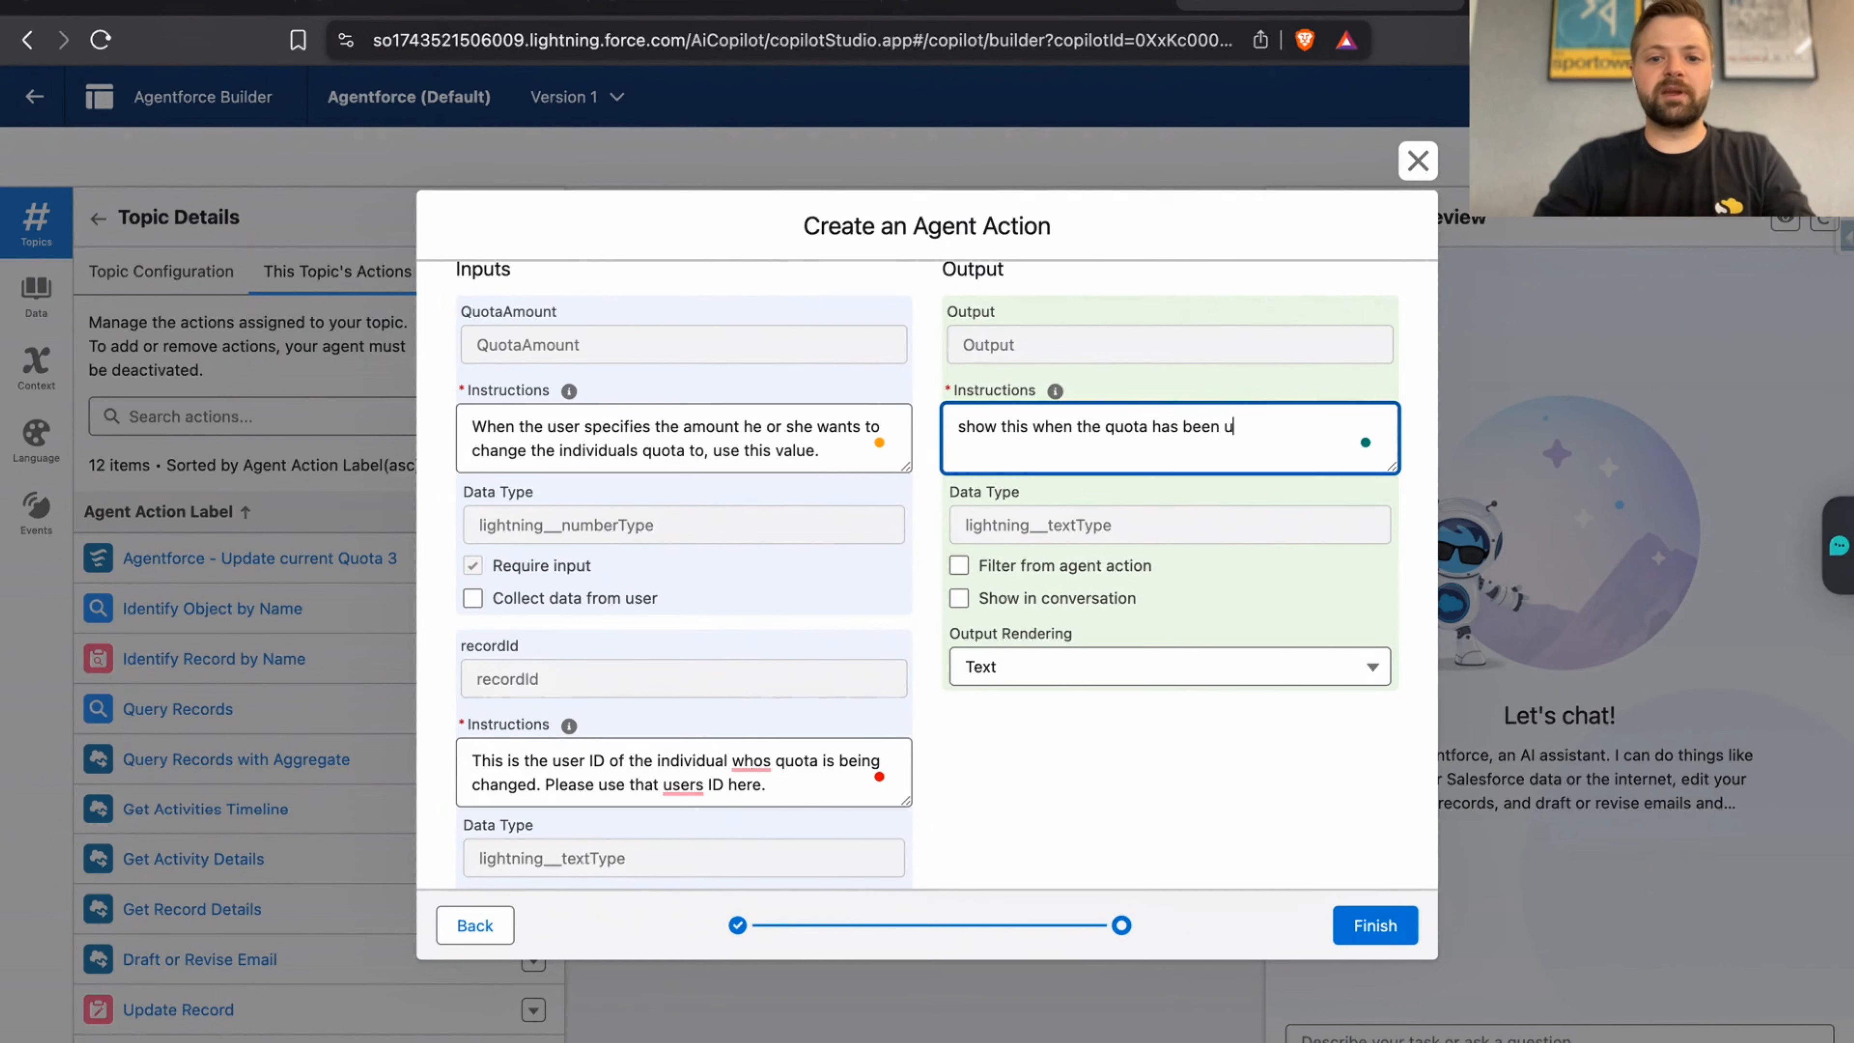
pyautogui.write('pdated')
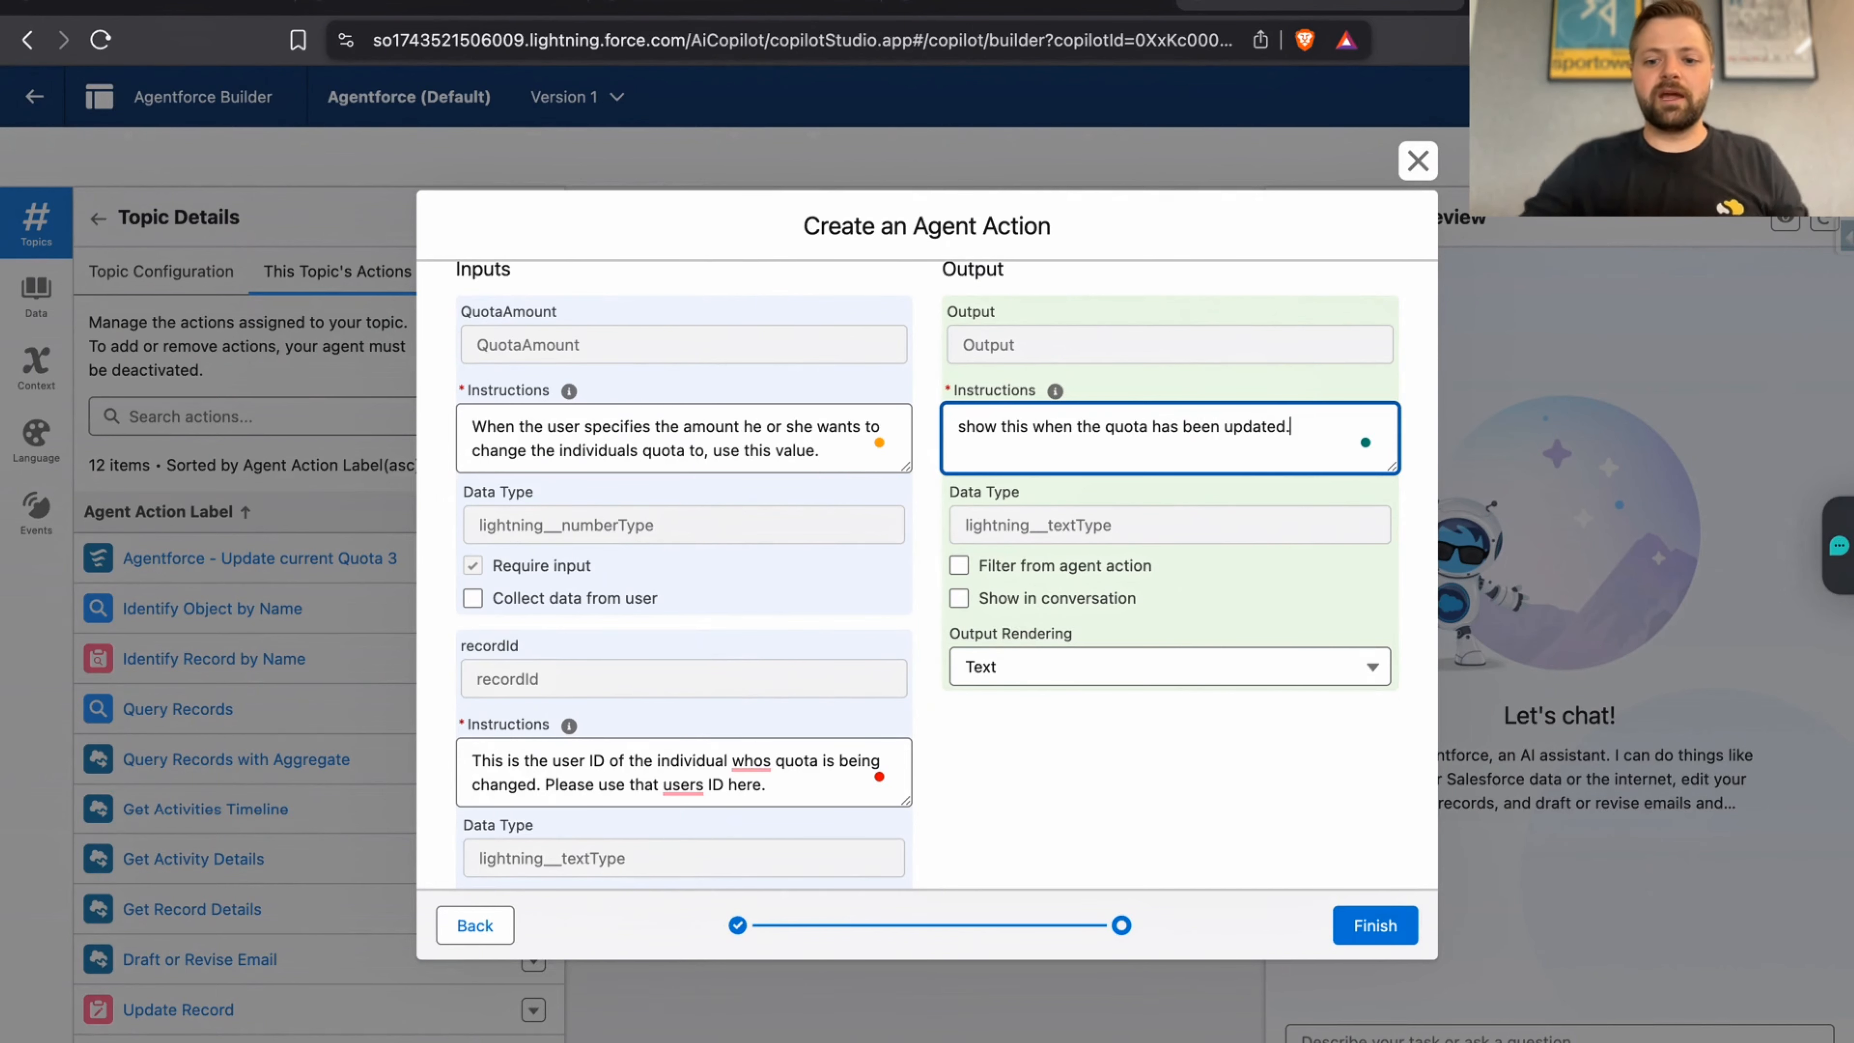
pyautogui.write('.')
pyautogui.click(1359, 925)
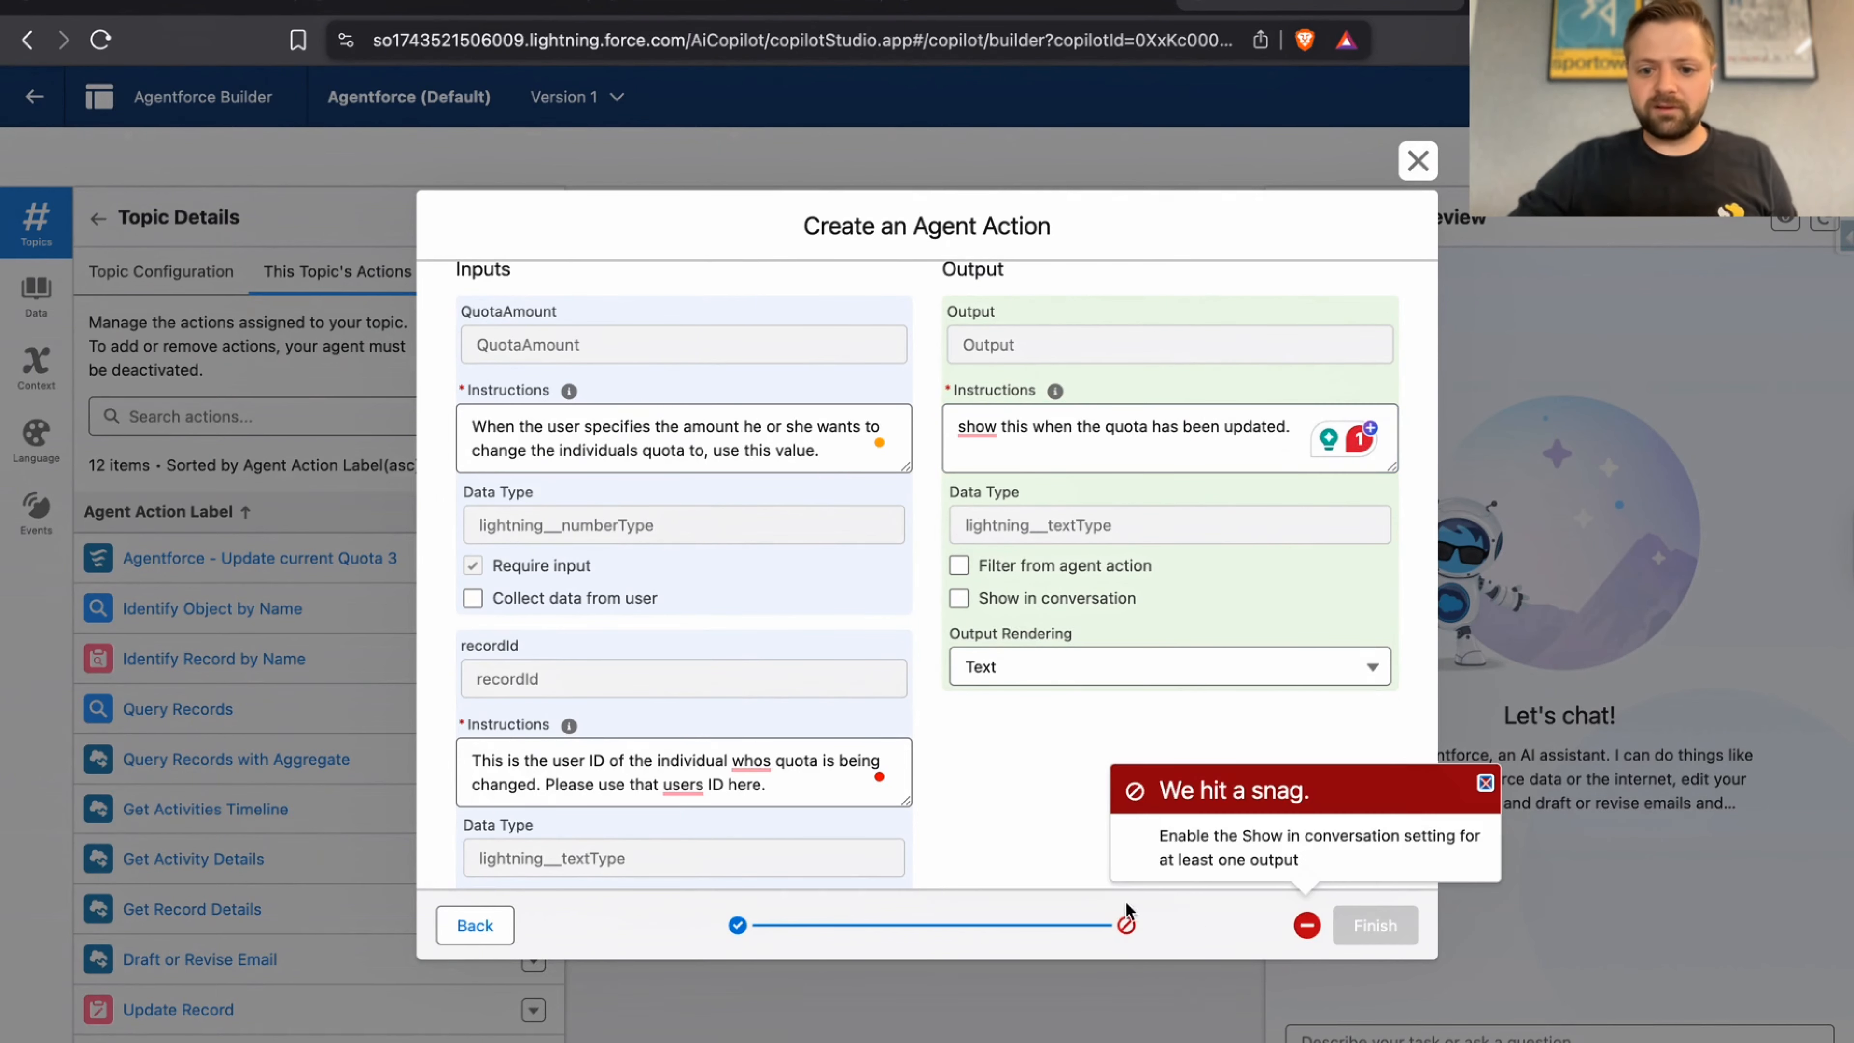
pyautogui.click(957, 600)
pyautogui.click(1378, 926)
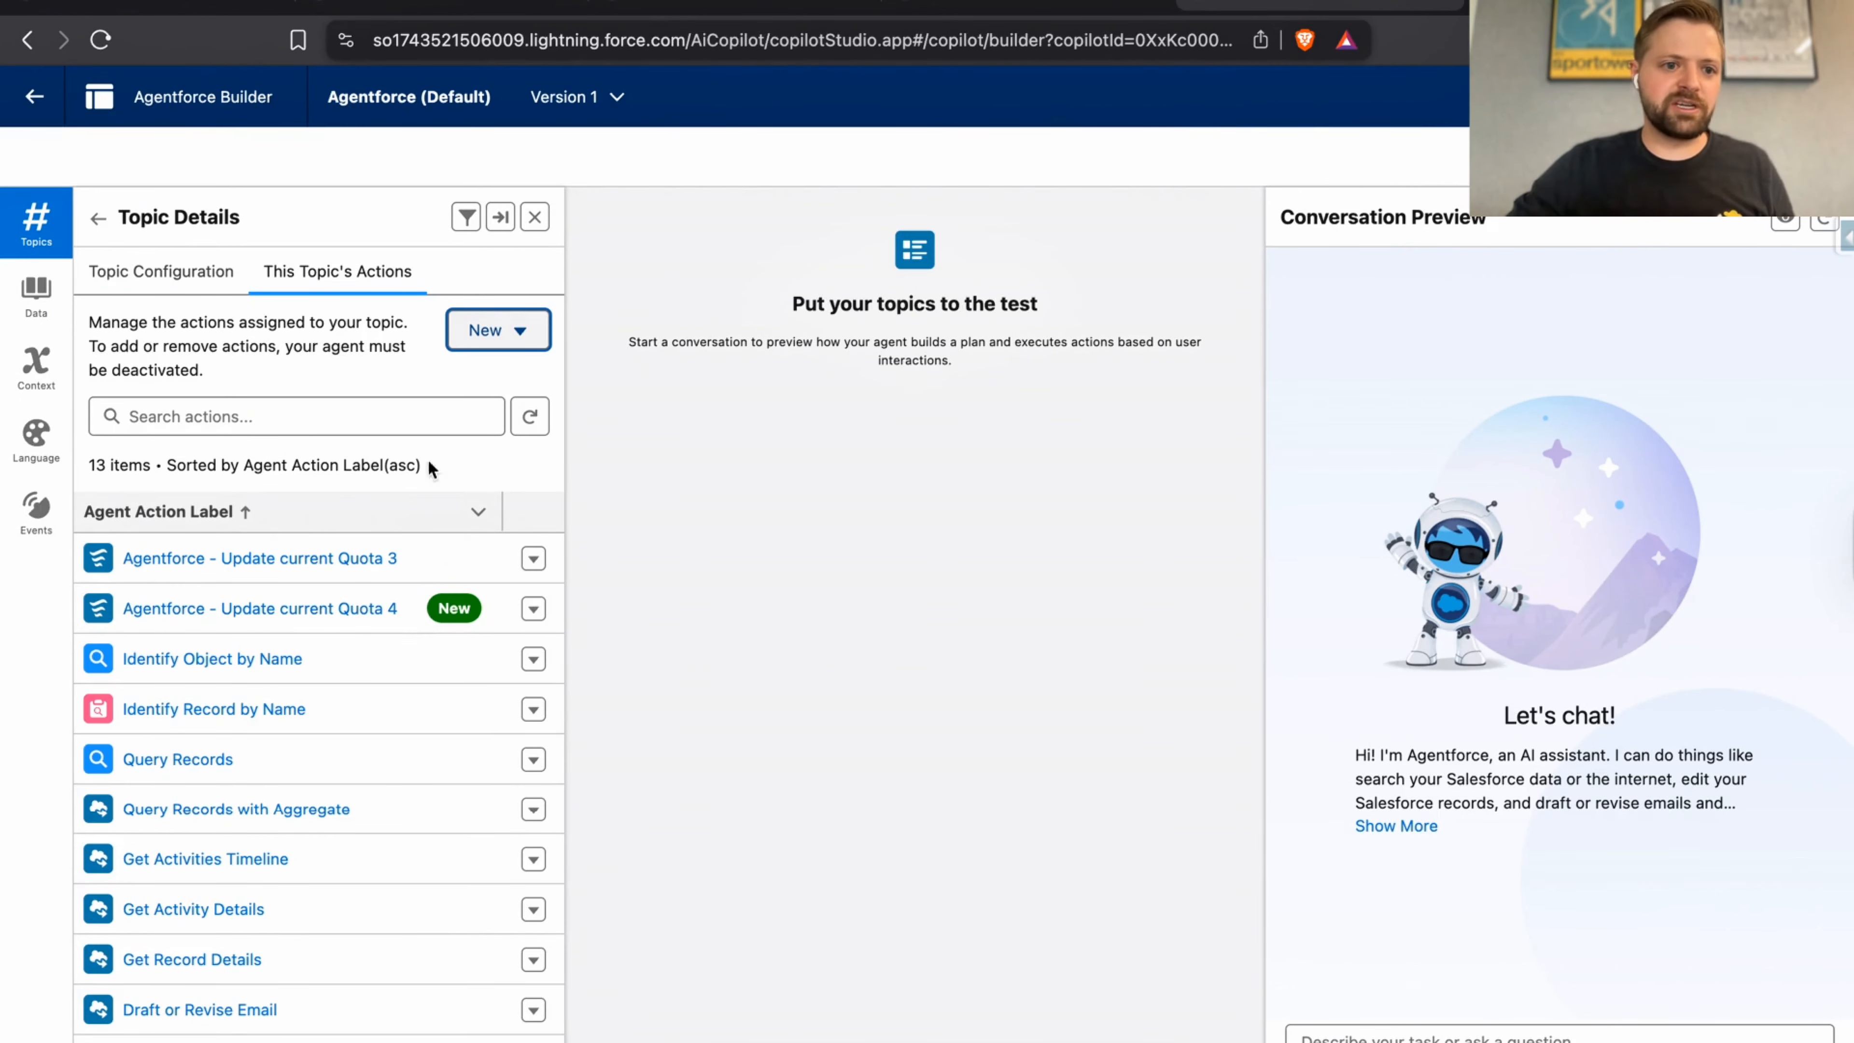
# - Review the existing 'Agentforce - Update current Quota 3' action's details, then return to the Forecasts page
pyautogui.click(332, 561)
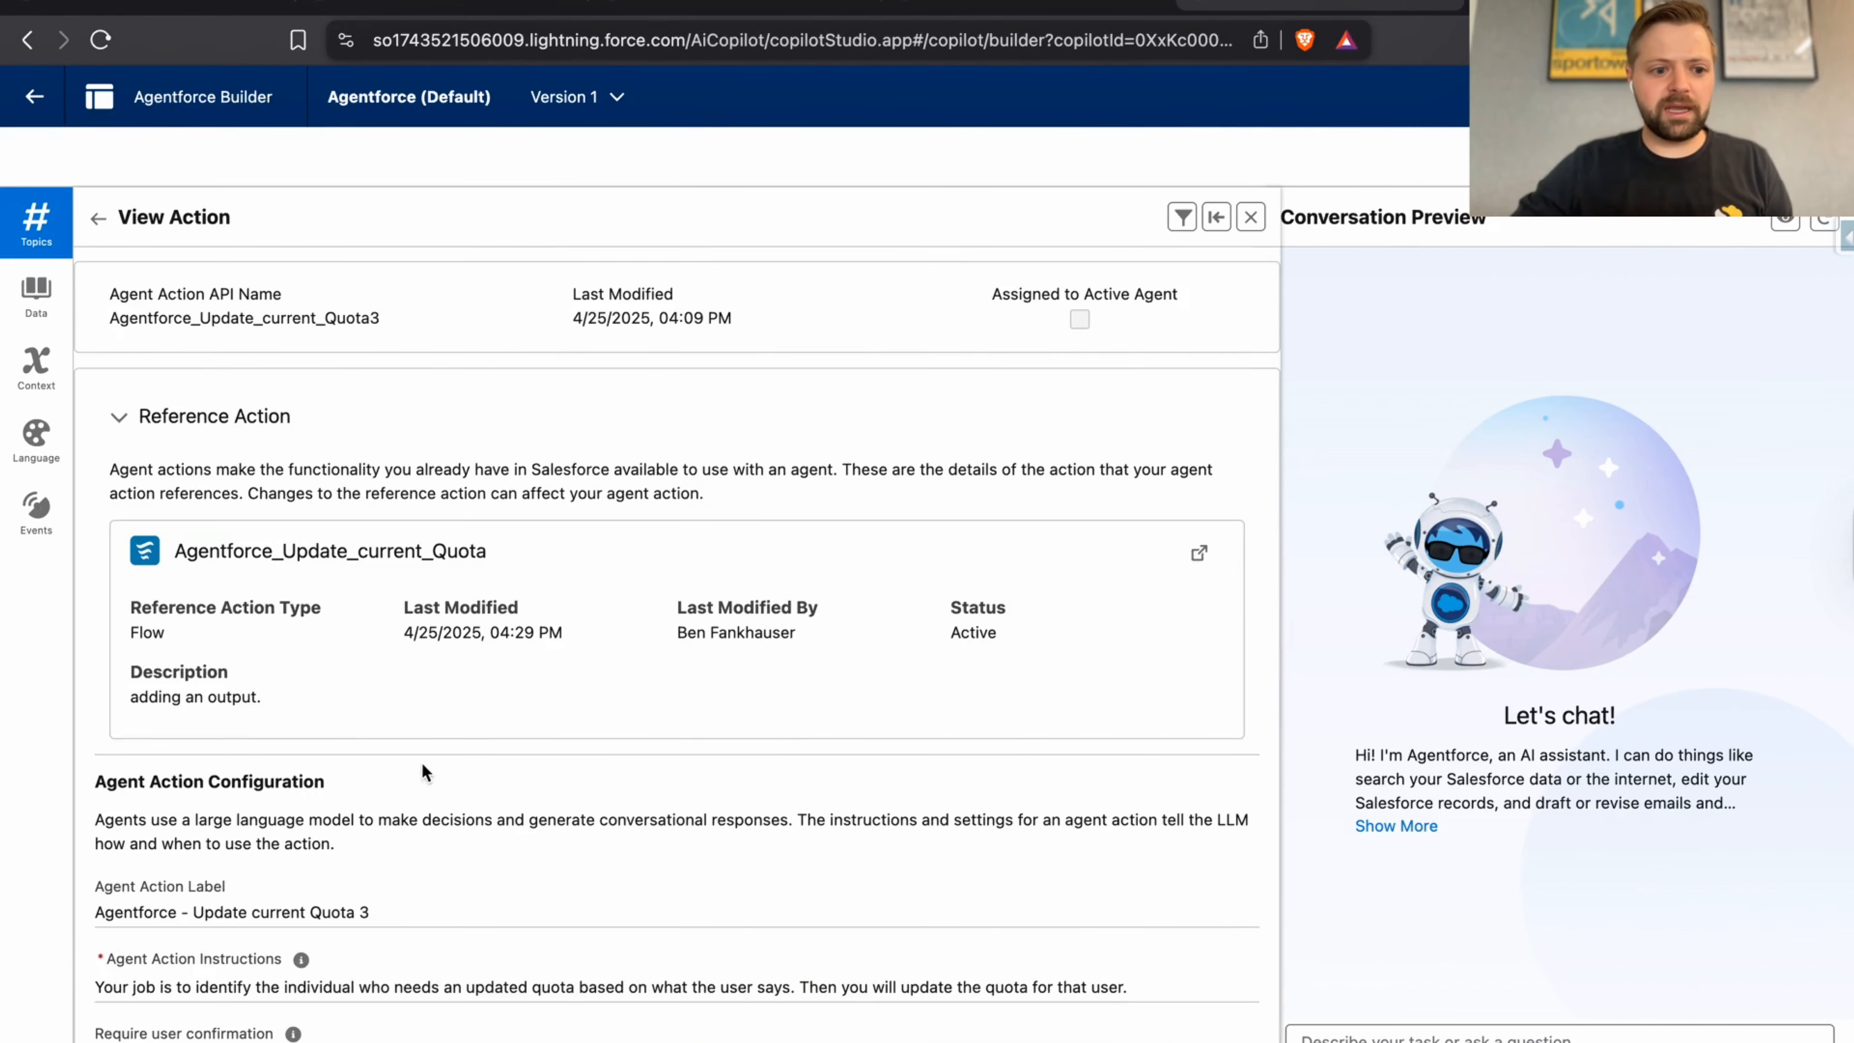
pyautogui.scroll(-5, 422, 769)
pyautogui.scroll(-6, 233, 742)
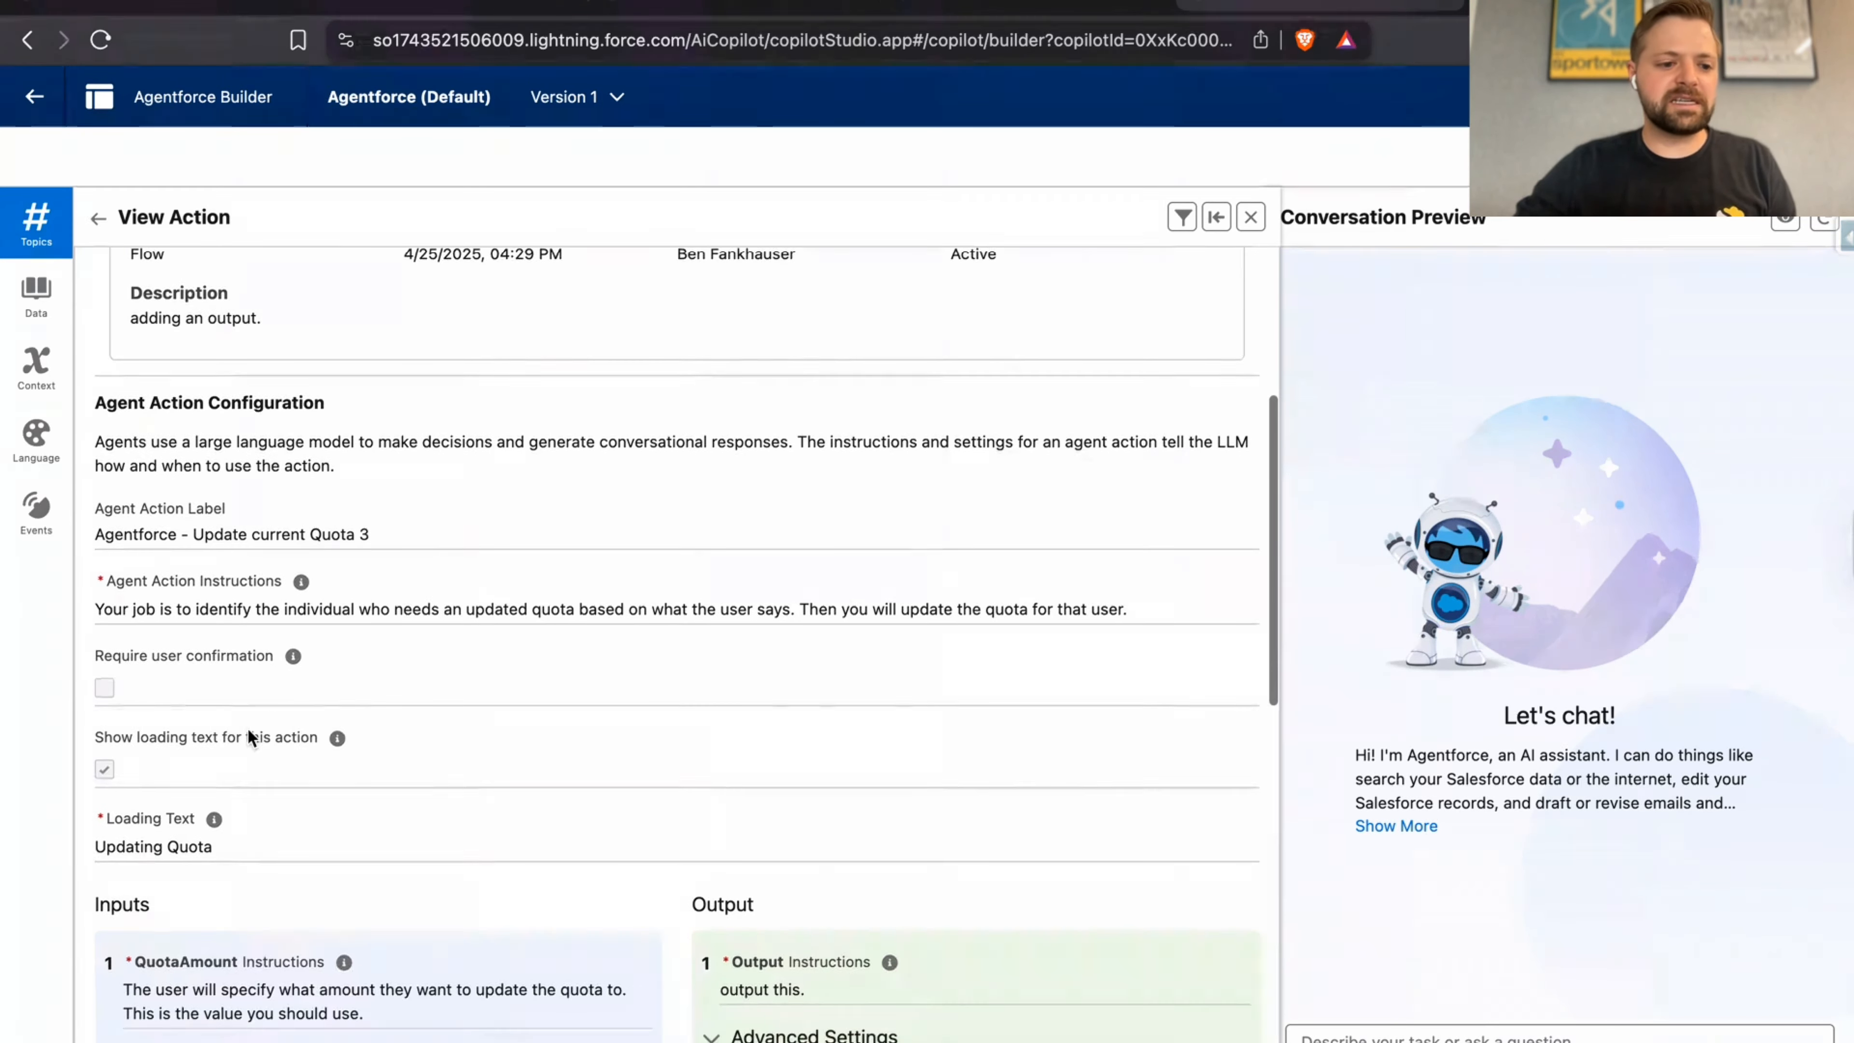
pyautogui.scroll(-2, 372, 781)
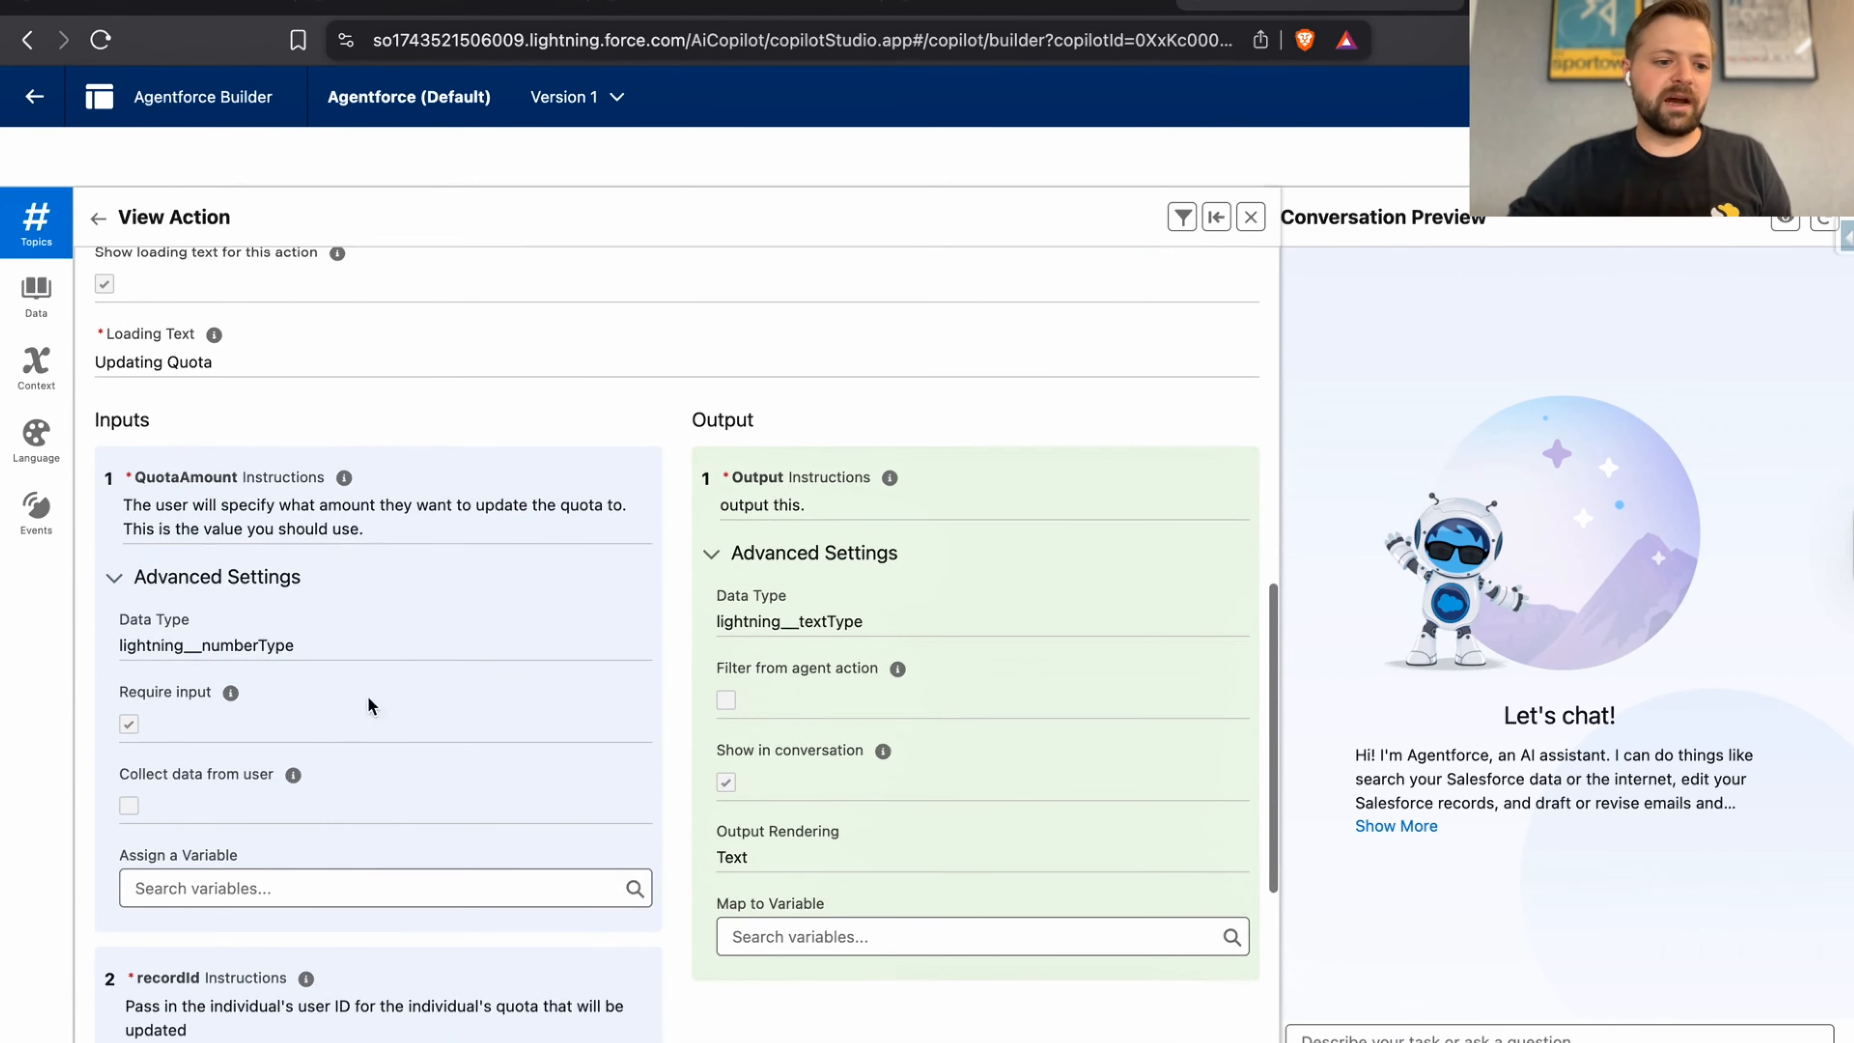
pyautogui.moveTo(121, 504); pyautogui.dragTo(419, 539)
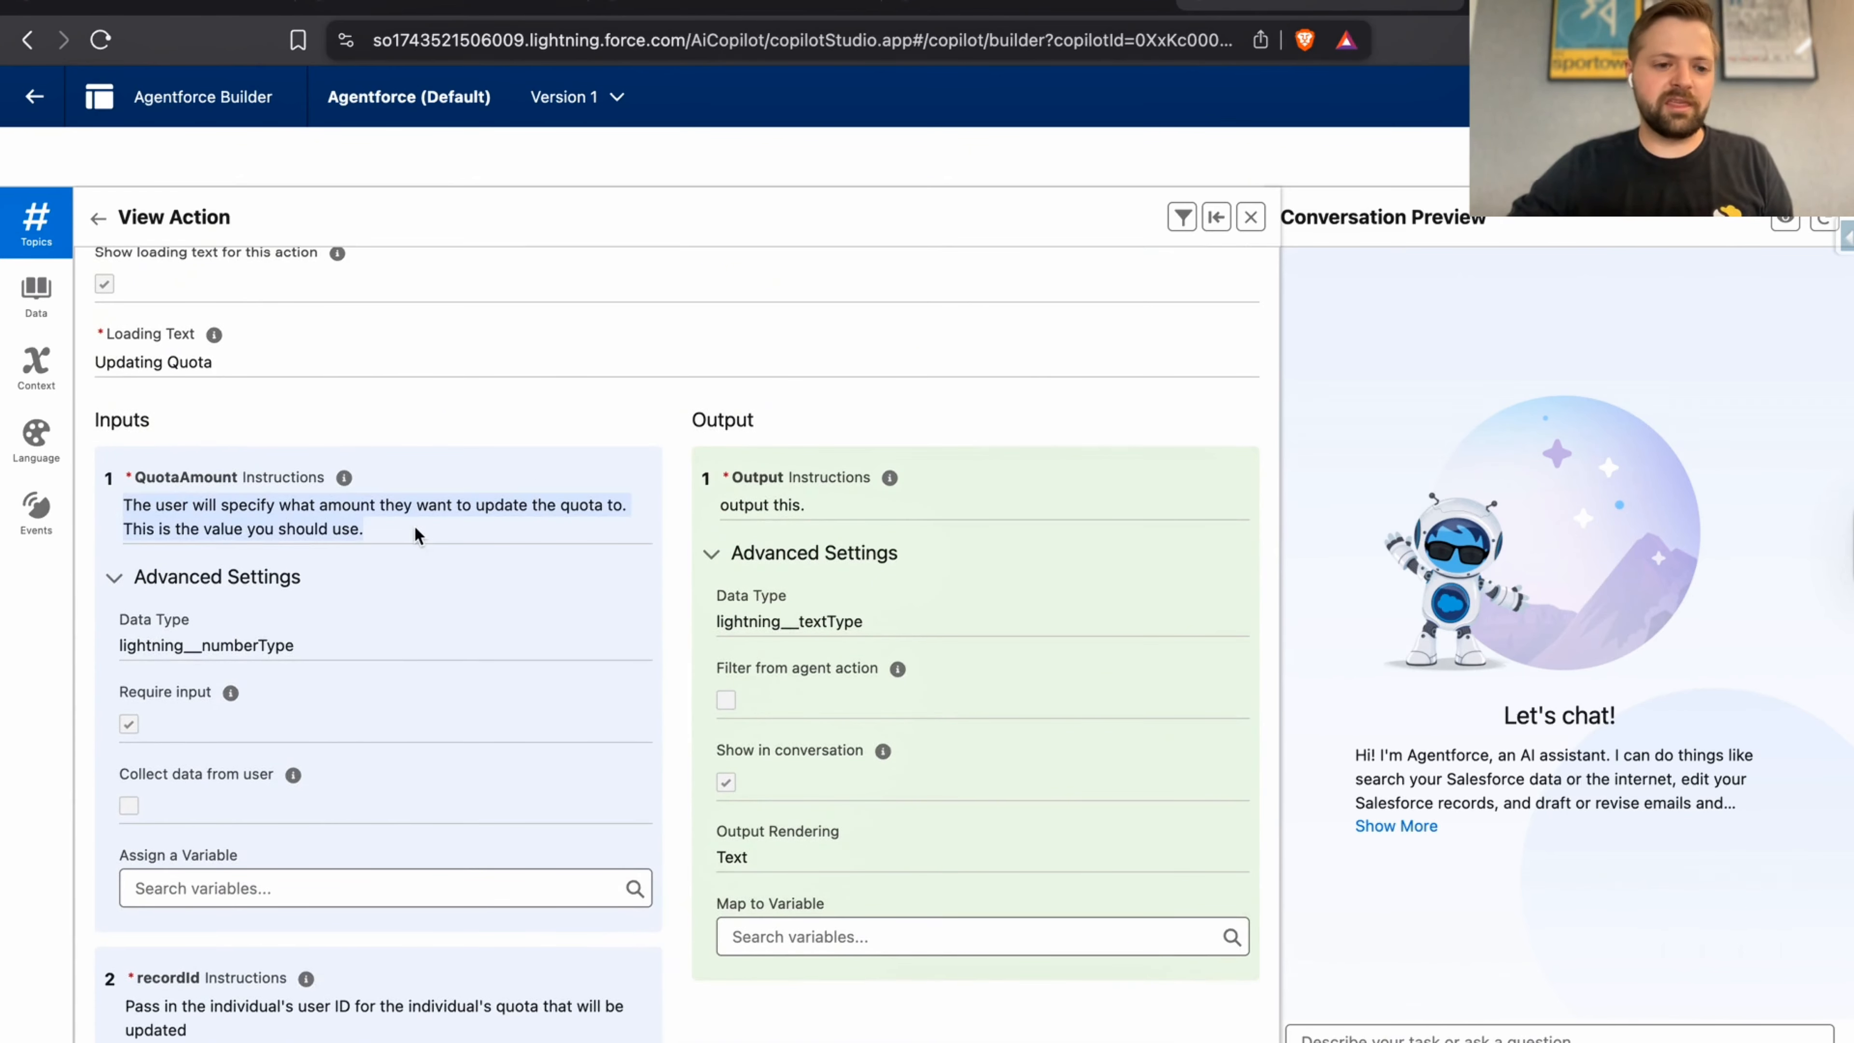
pyautogui.scroll(-4, 431, 823)
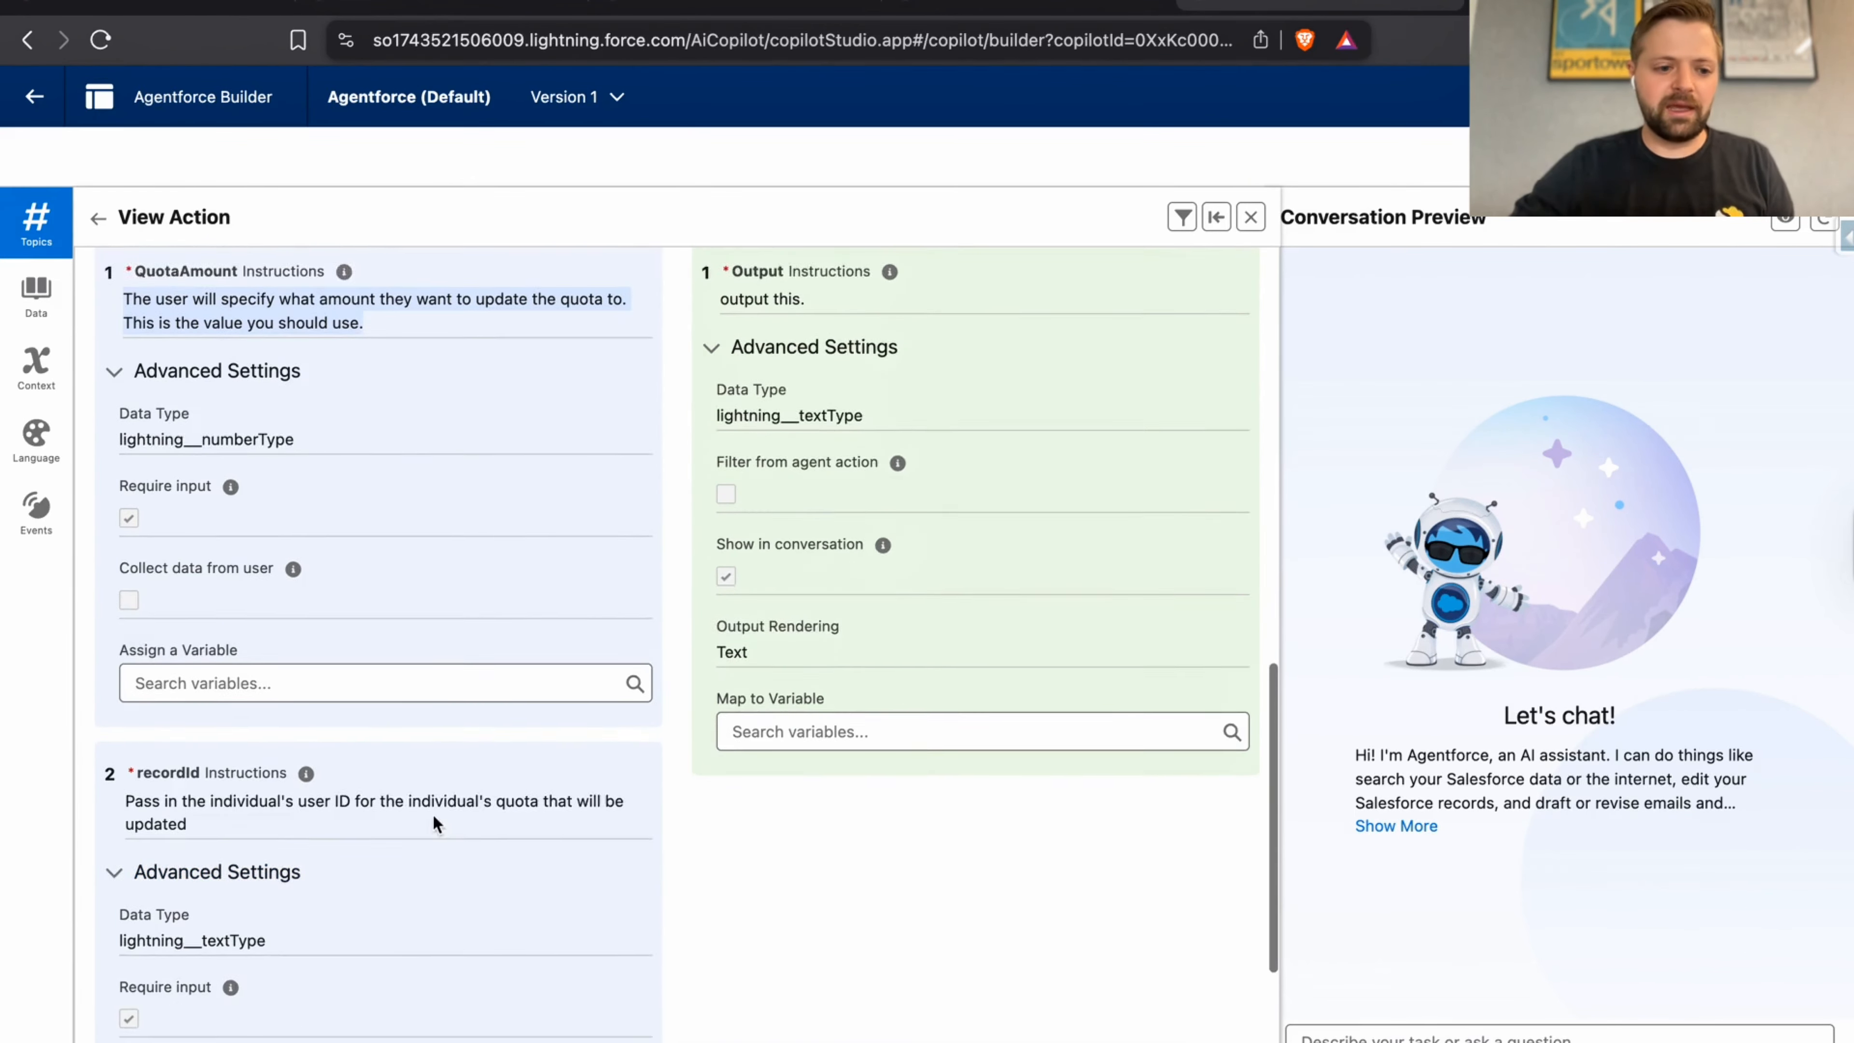
pyautogui.scroll(5, 432, 823)
pyautogui.scroll(10, 433, 821)
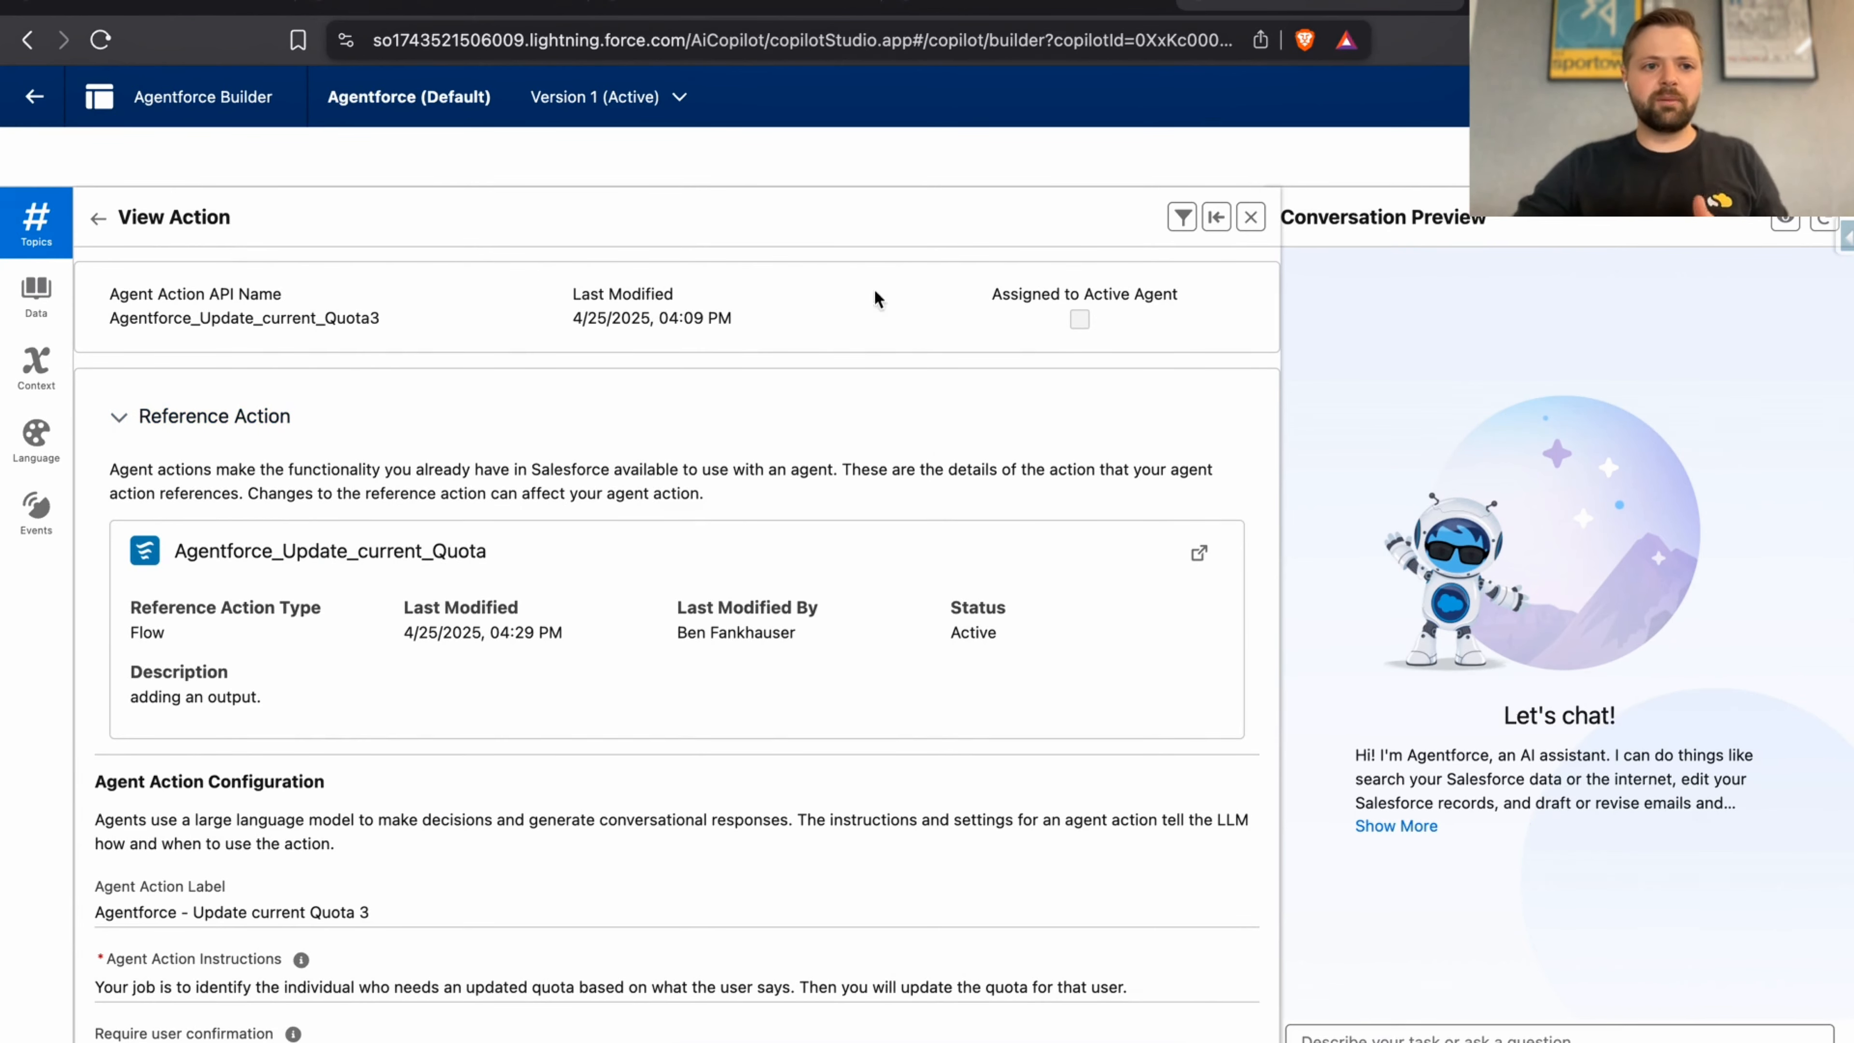
pyautogui.click(146, 7)
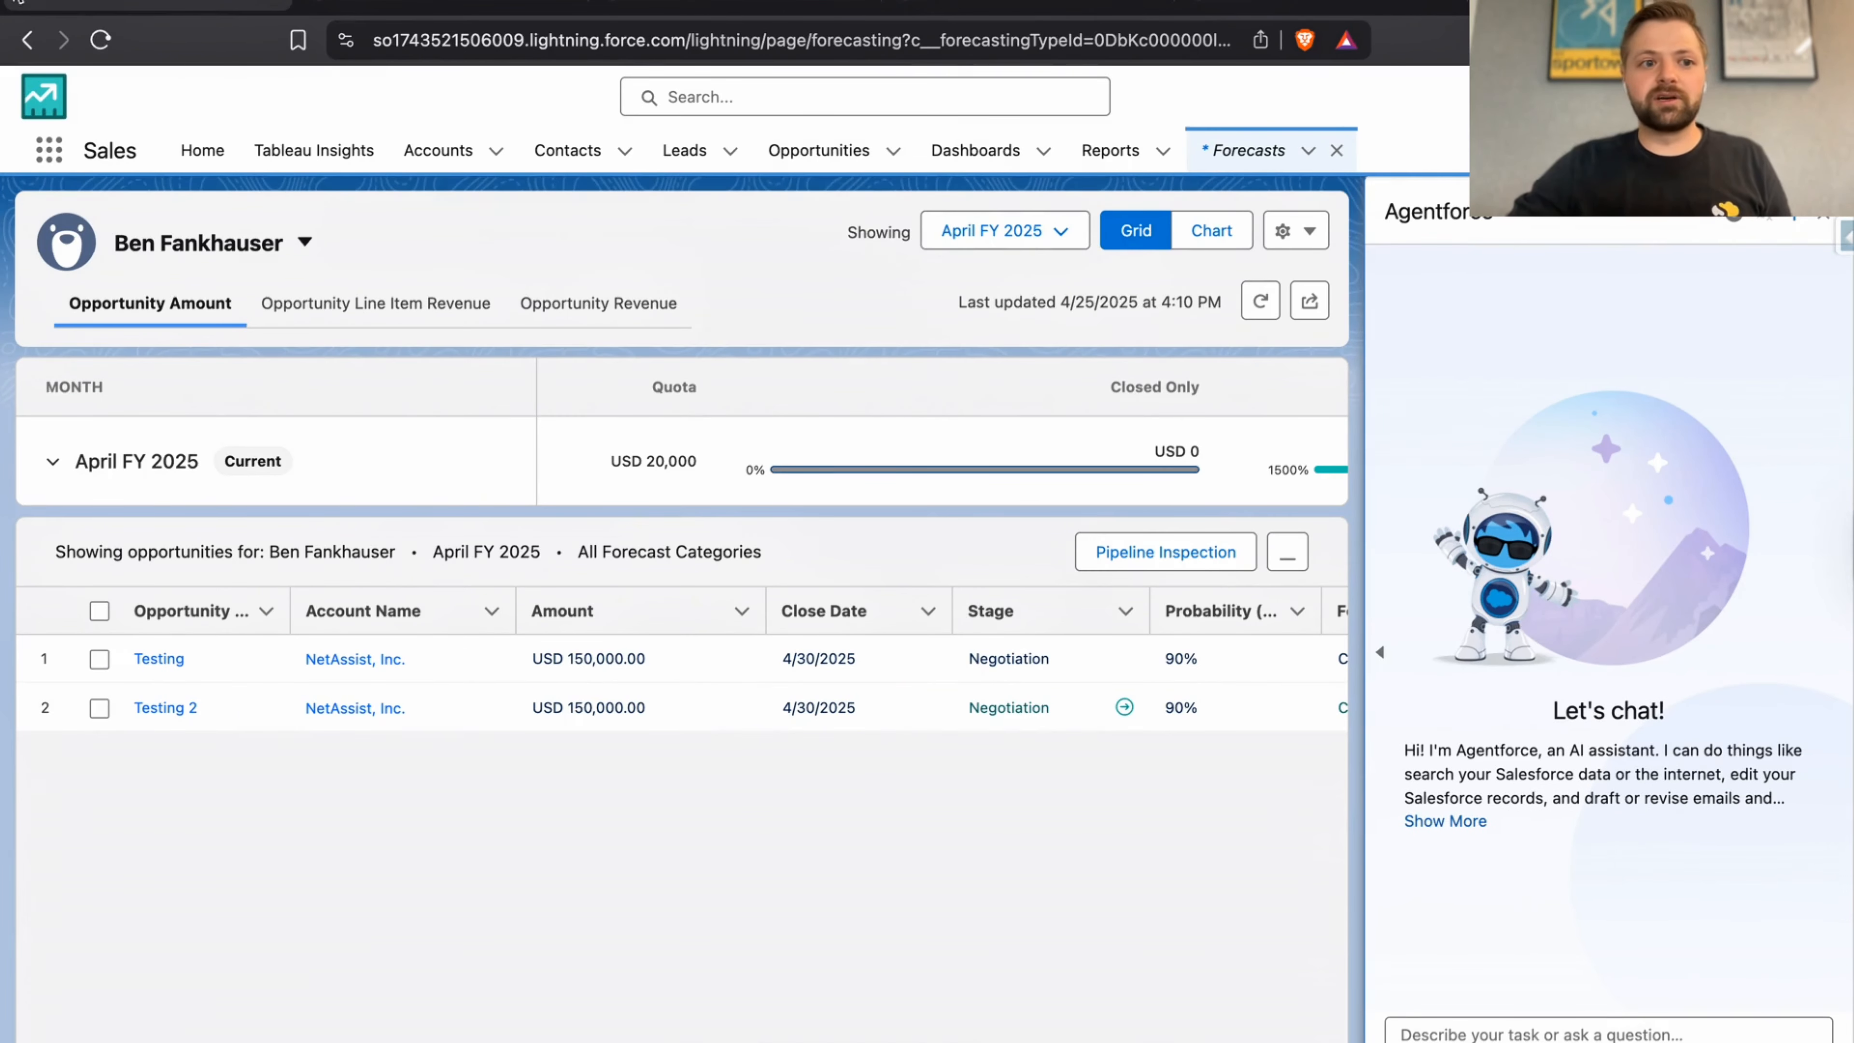
# - Reload the Forecasts page and draft a quota-update request for the signed-in user in the Agentforce chat
pyautogui.click(93, 43)
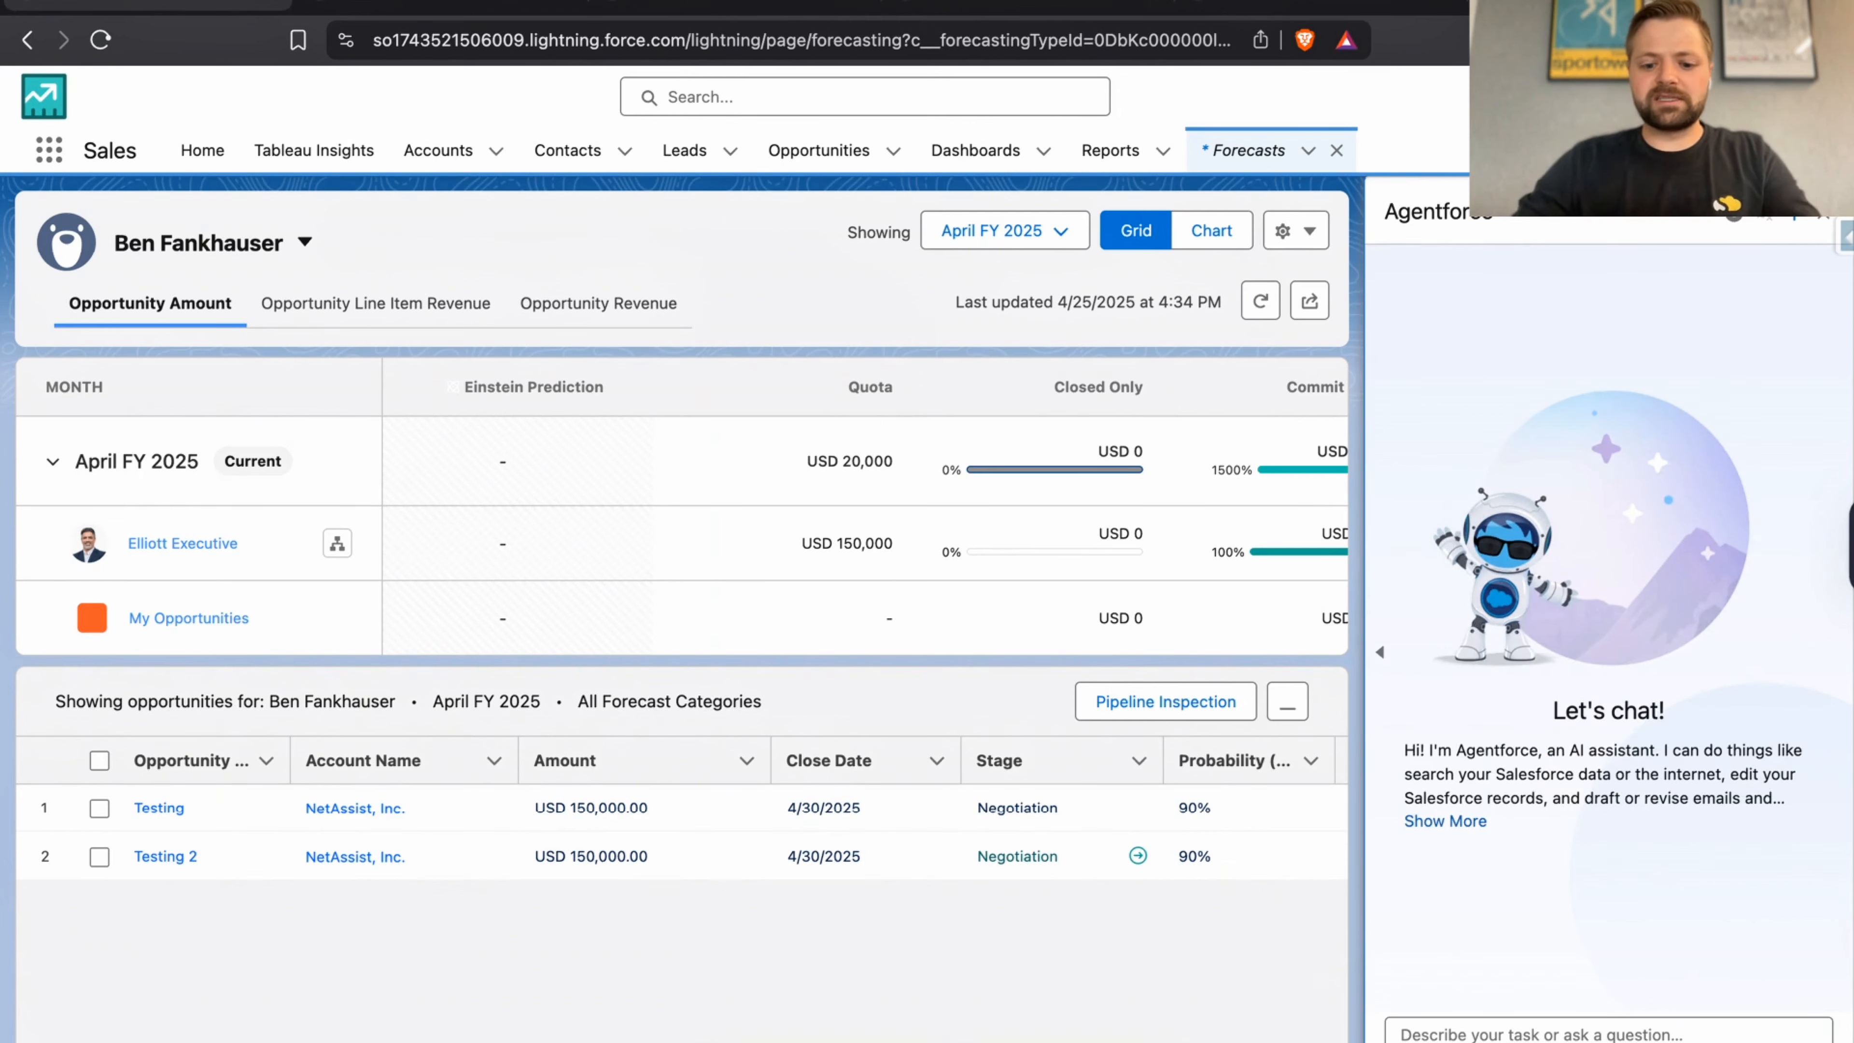
pyautogui.write('Please up')
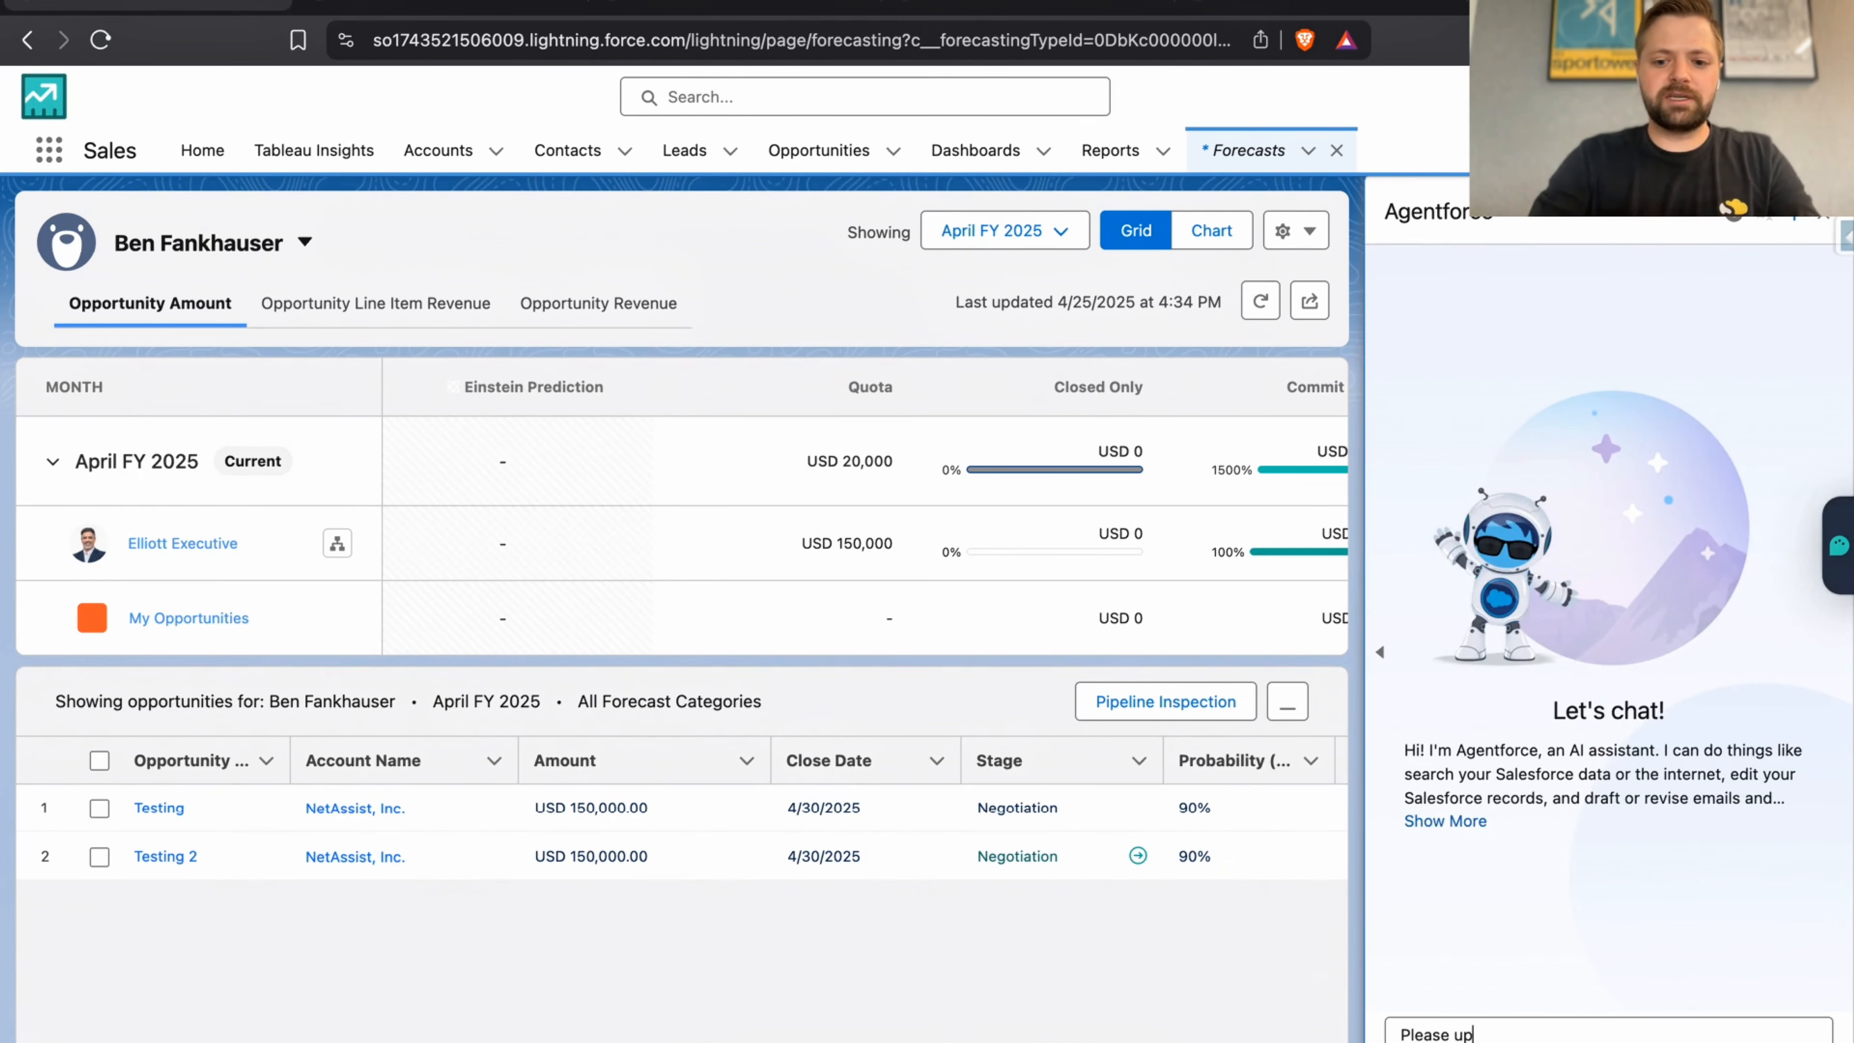
pyautogui.write('date B')
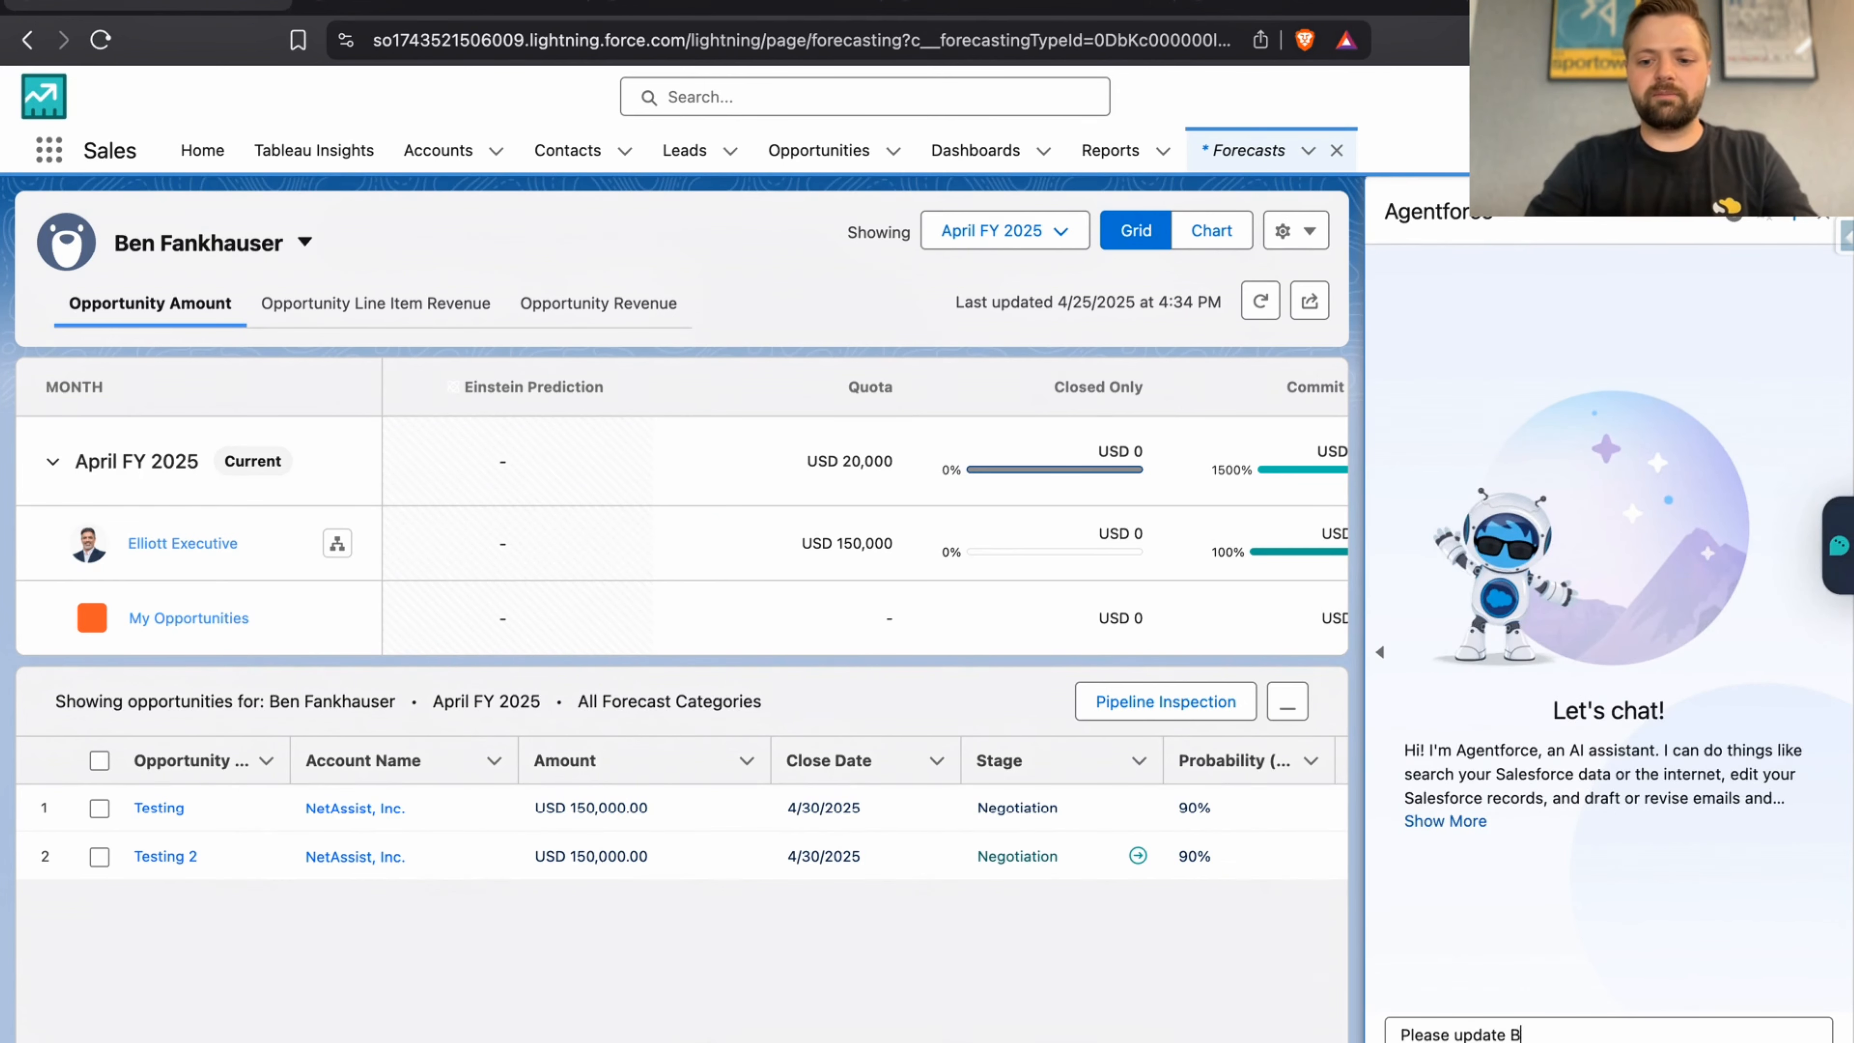
pyautogui.write('en Fankhause')
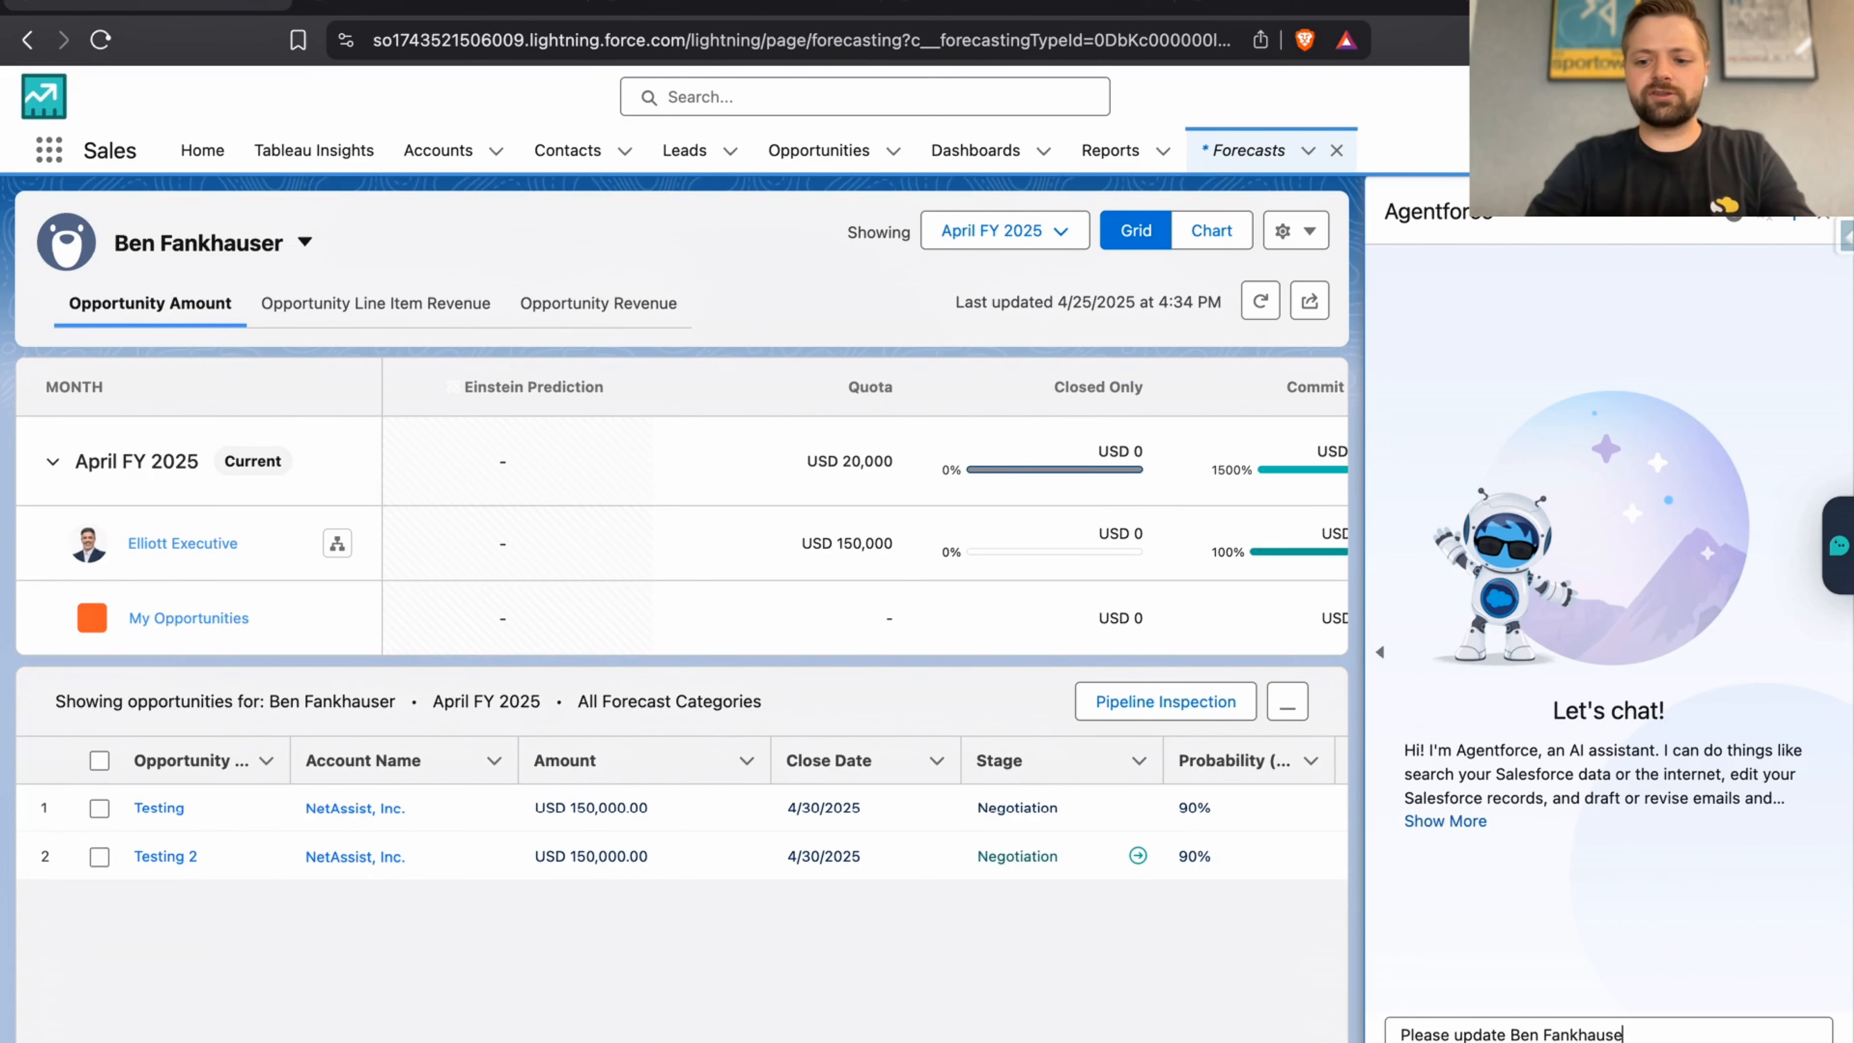
pyautogui.write("r's quota ")
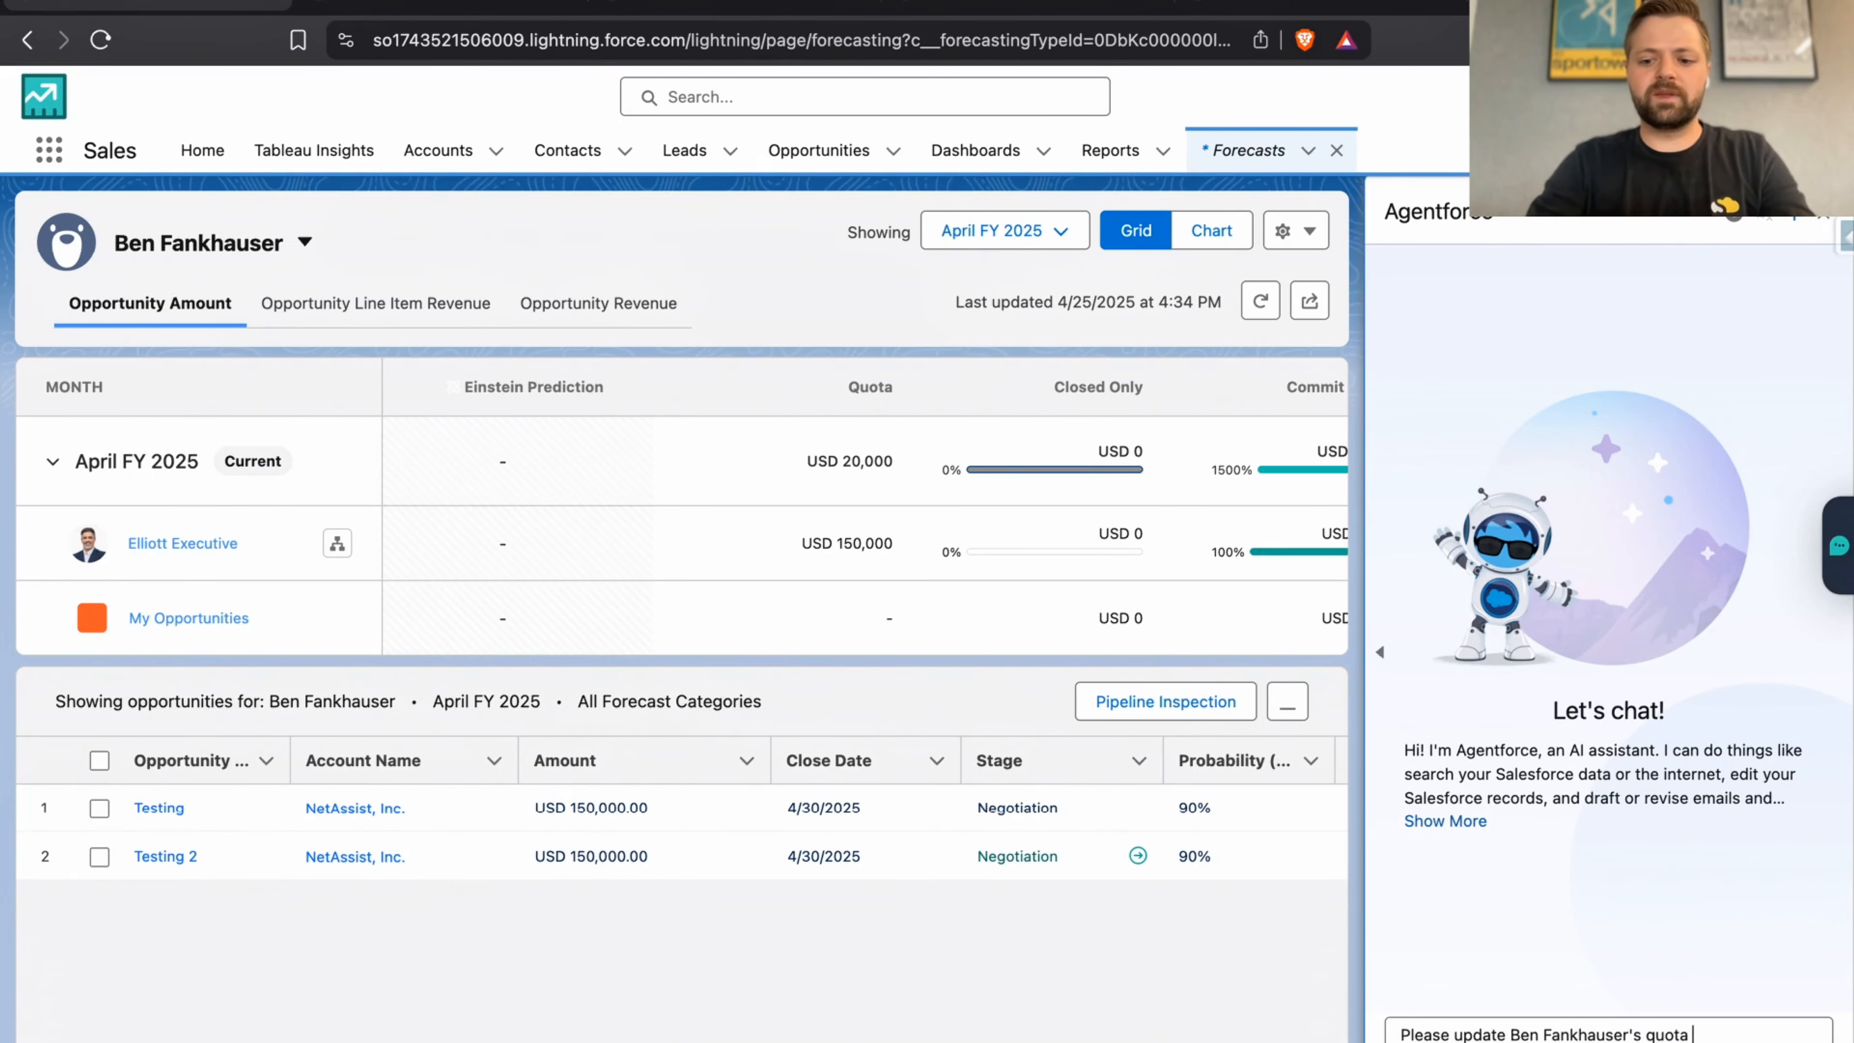
pyautogui.write('to 1')
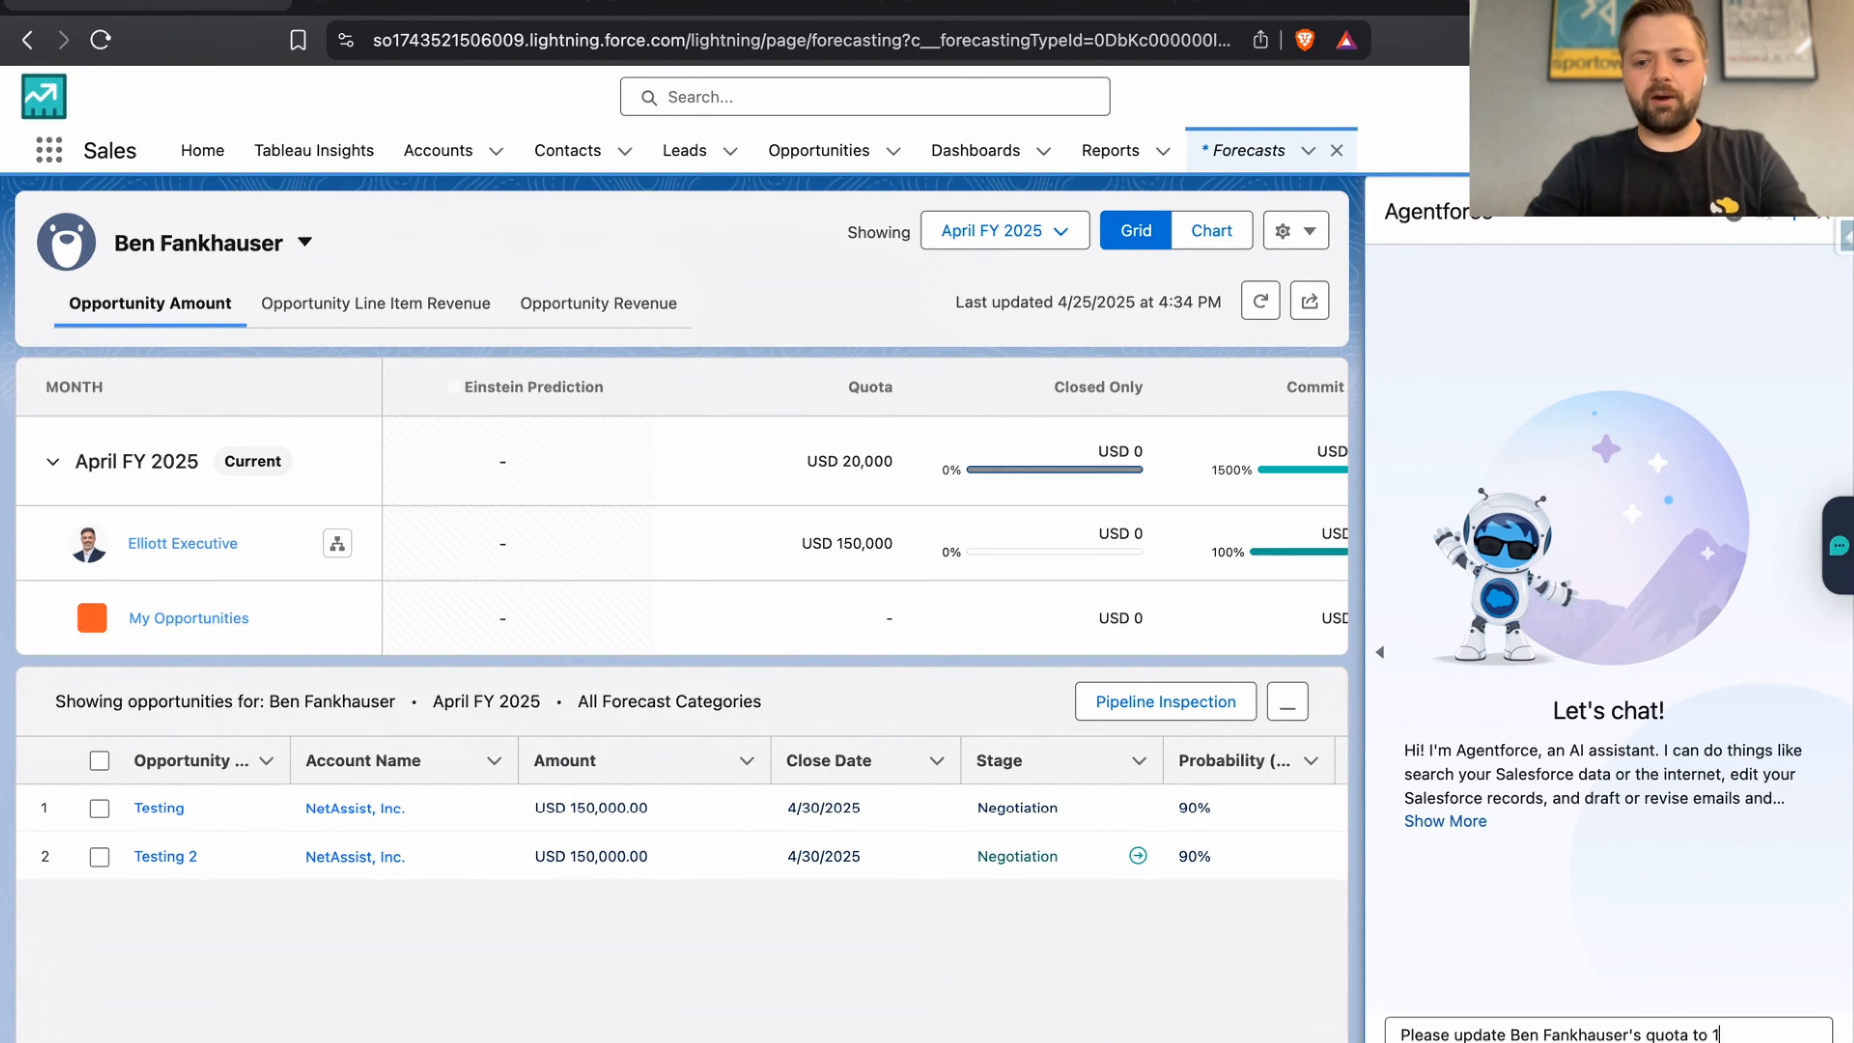
pyautogui.write('00000')
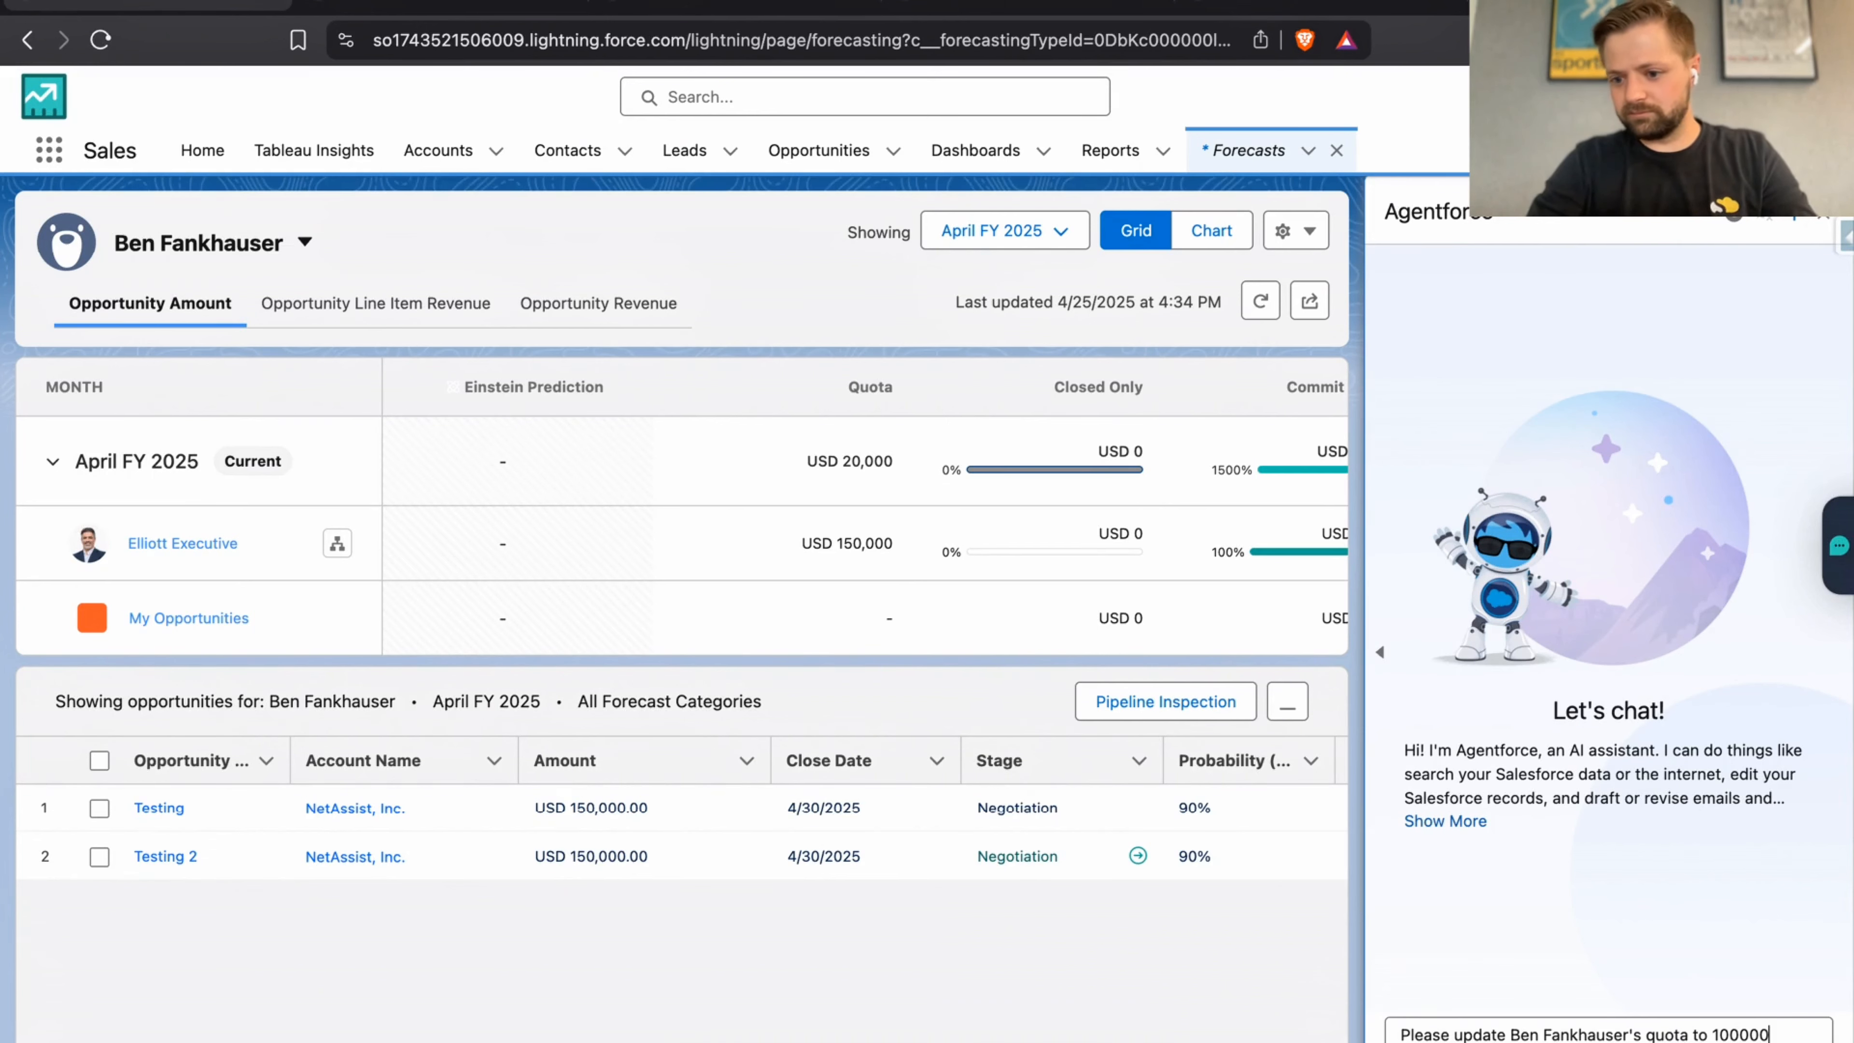
pyautogui.press('BackSpace')
pyautogui.press('BackSpace')
pyautogui.press('BackSpace')
pyautogui.press('BackSpace')
pyautogui.press('BackSpace')
pyautogui.press('BackSpace')
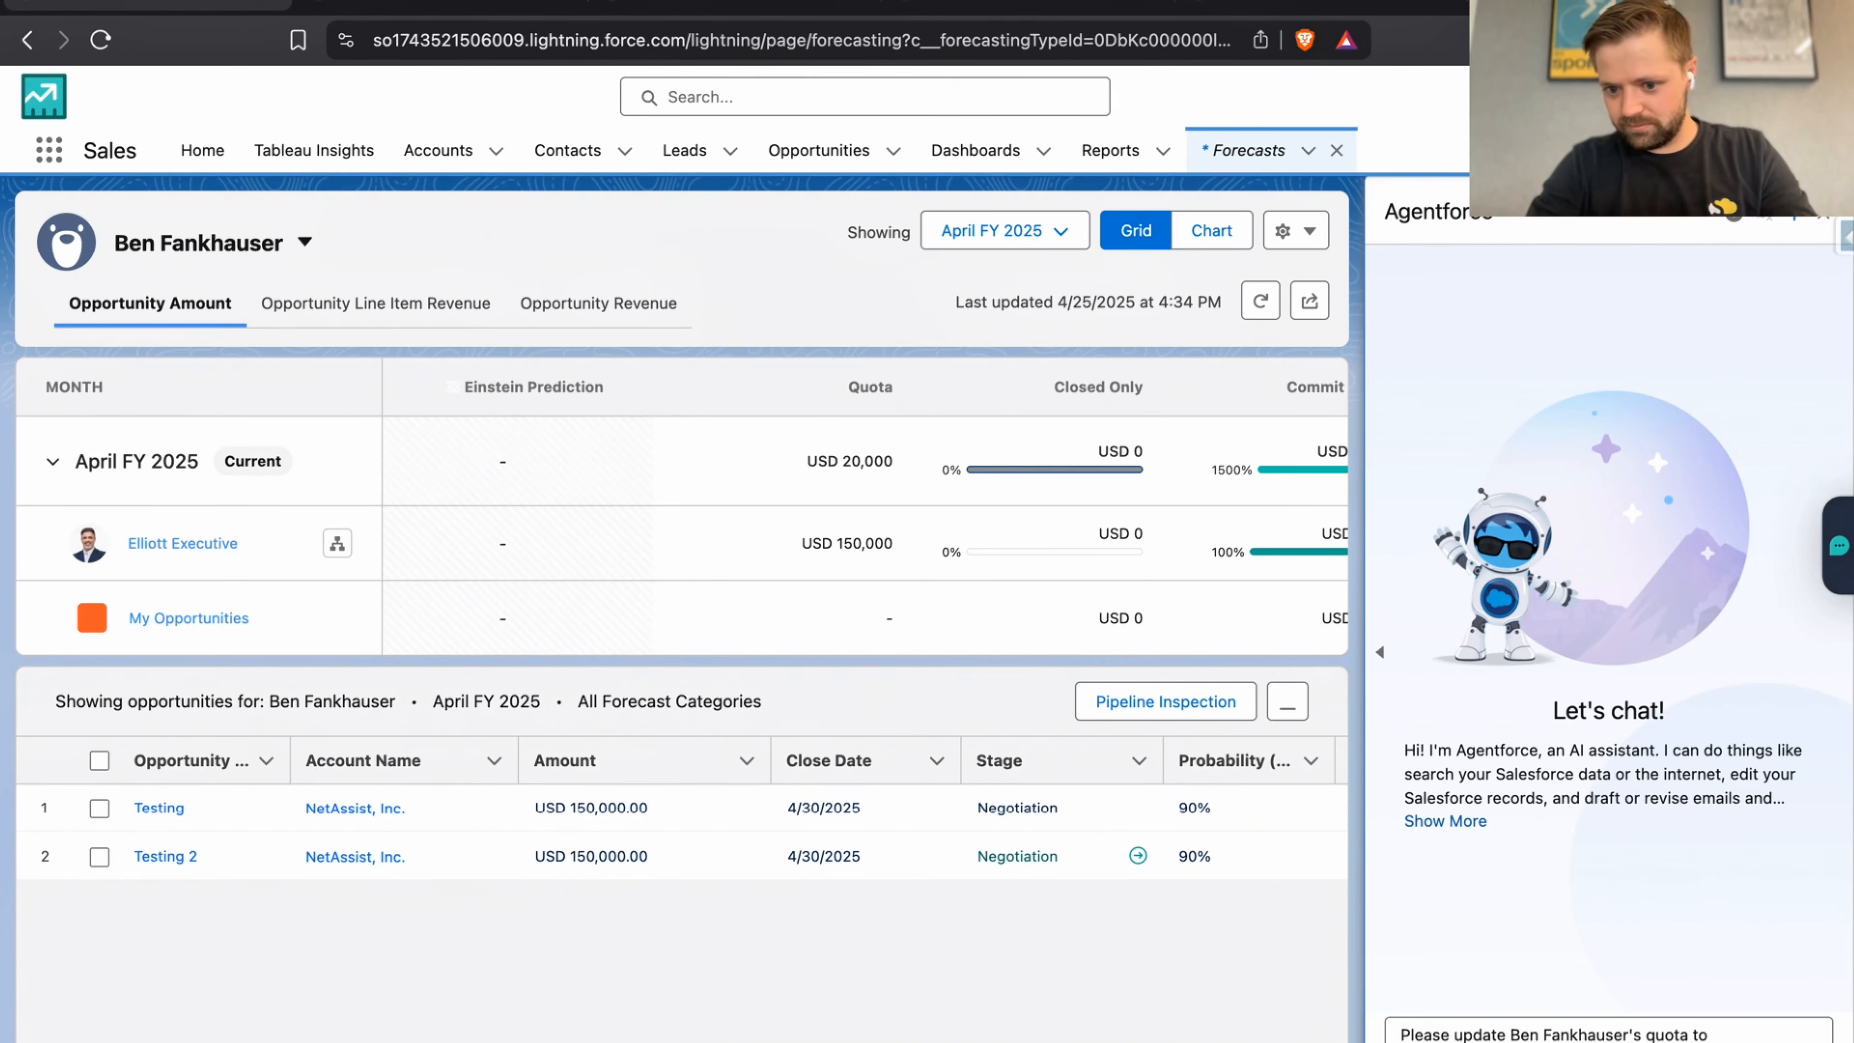
# - Complete the quota amount, send the request to Agentforce, and highlight its stated reason
pyautogui.write('20000')
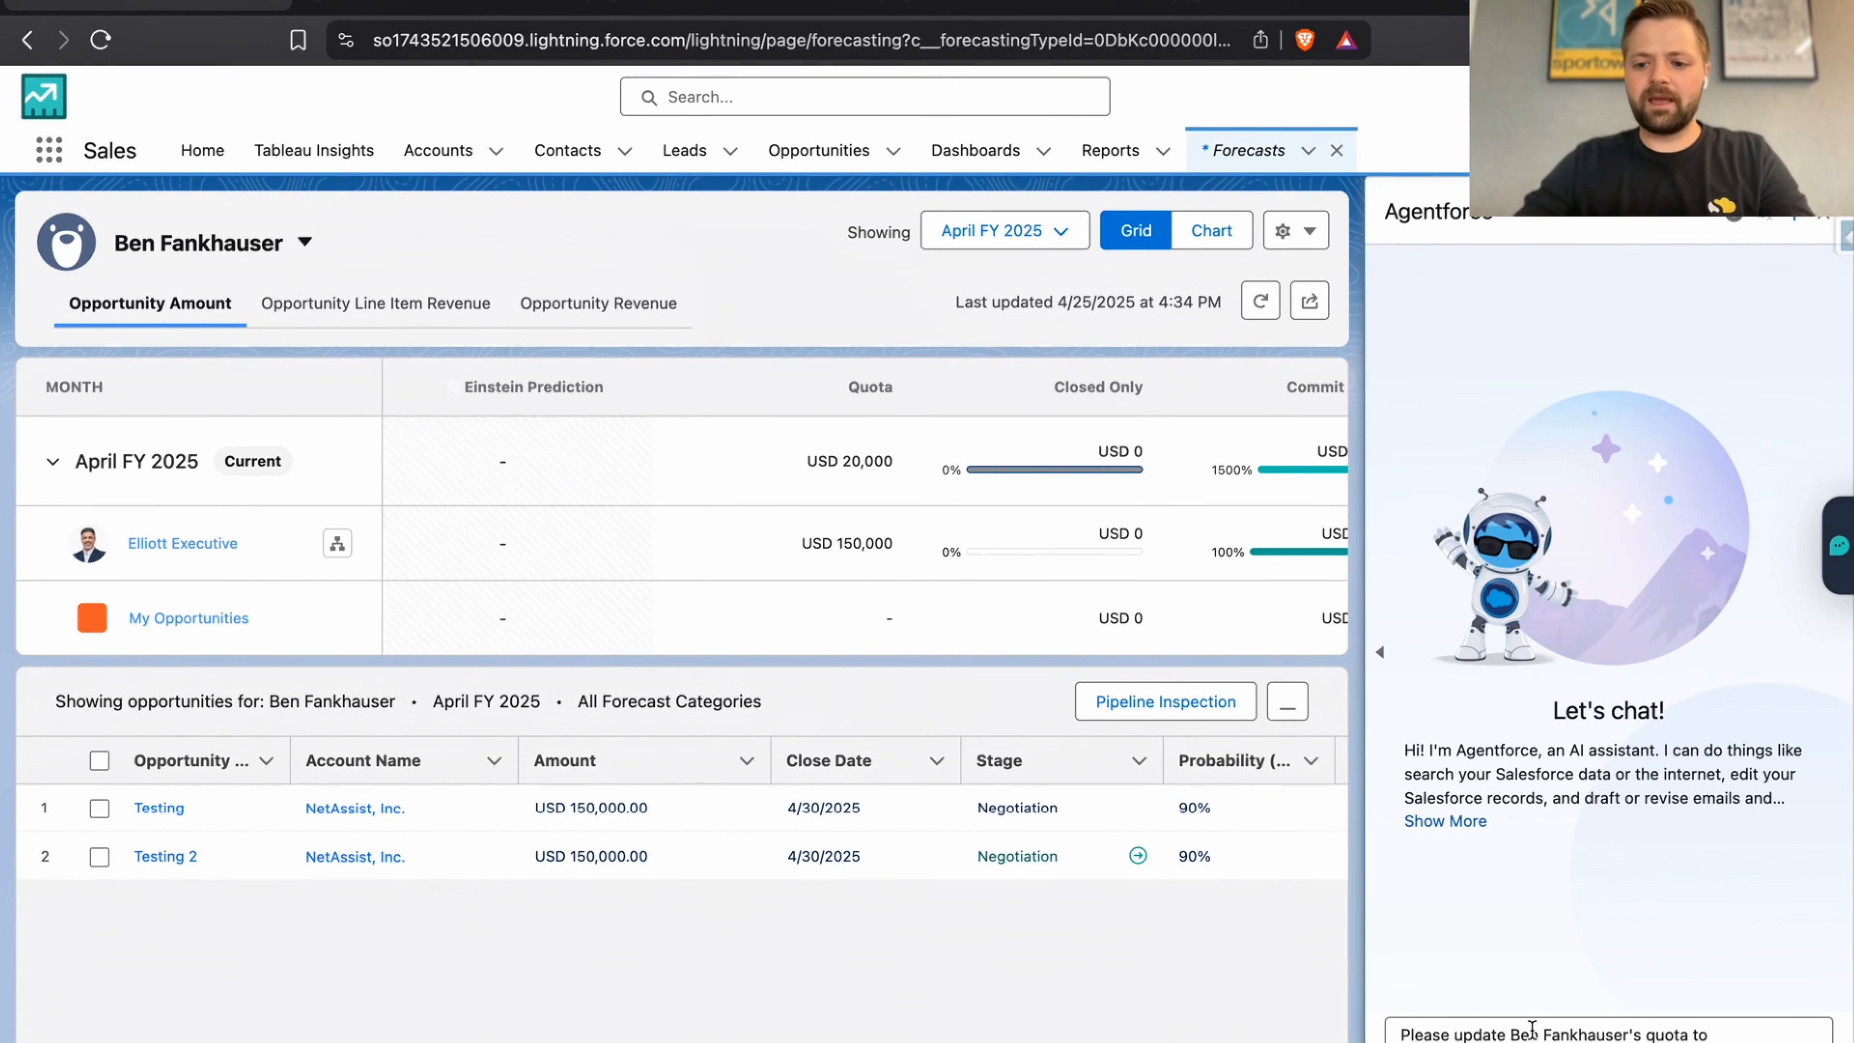
pyautogui.press('Return')
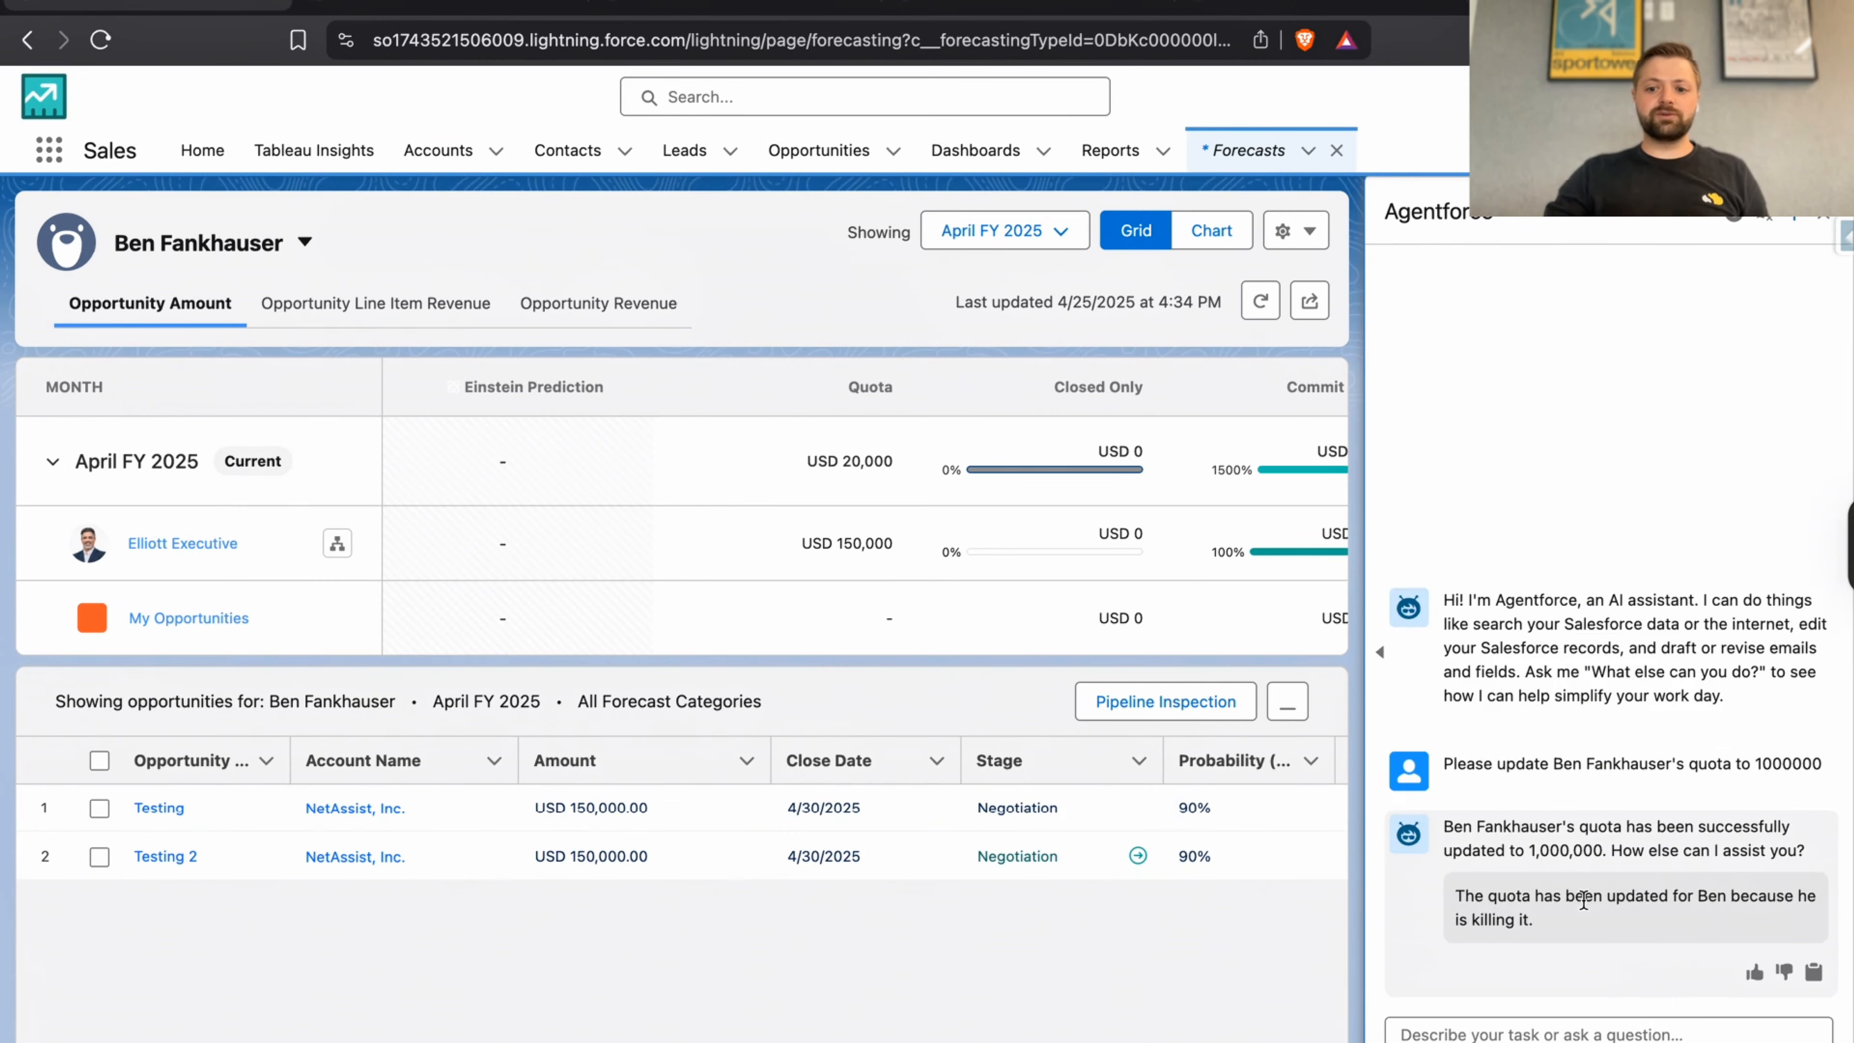
pyautogui.moveTo(1454, 907); pyautogui.dragTo(1554, 923)
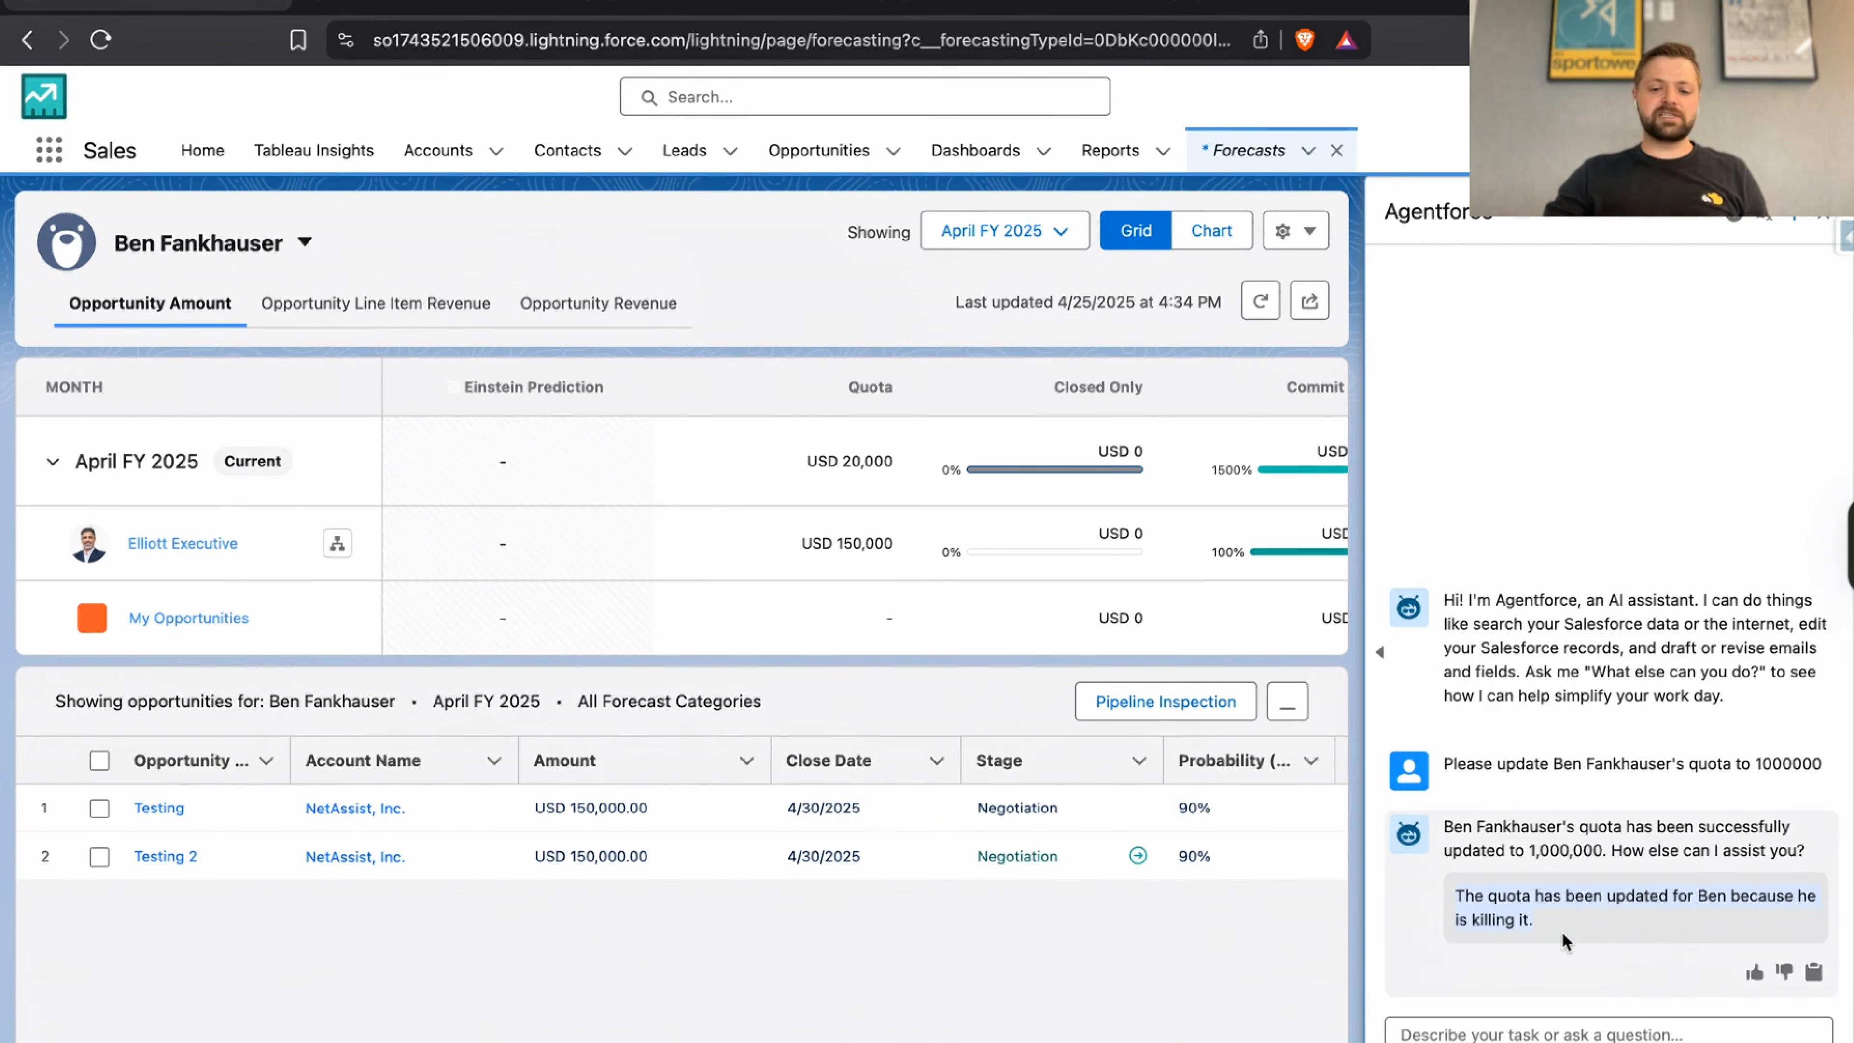
# - Reload the forecast to confirm the April FY 2025 quota now reads USD 1,000,000
pyautogui.click(90, 42)
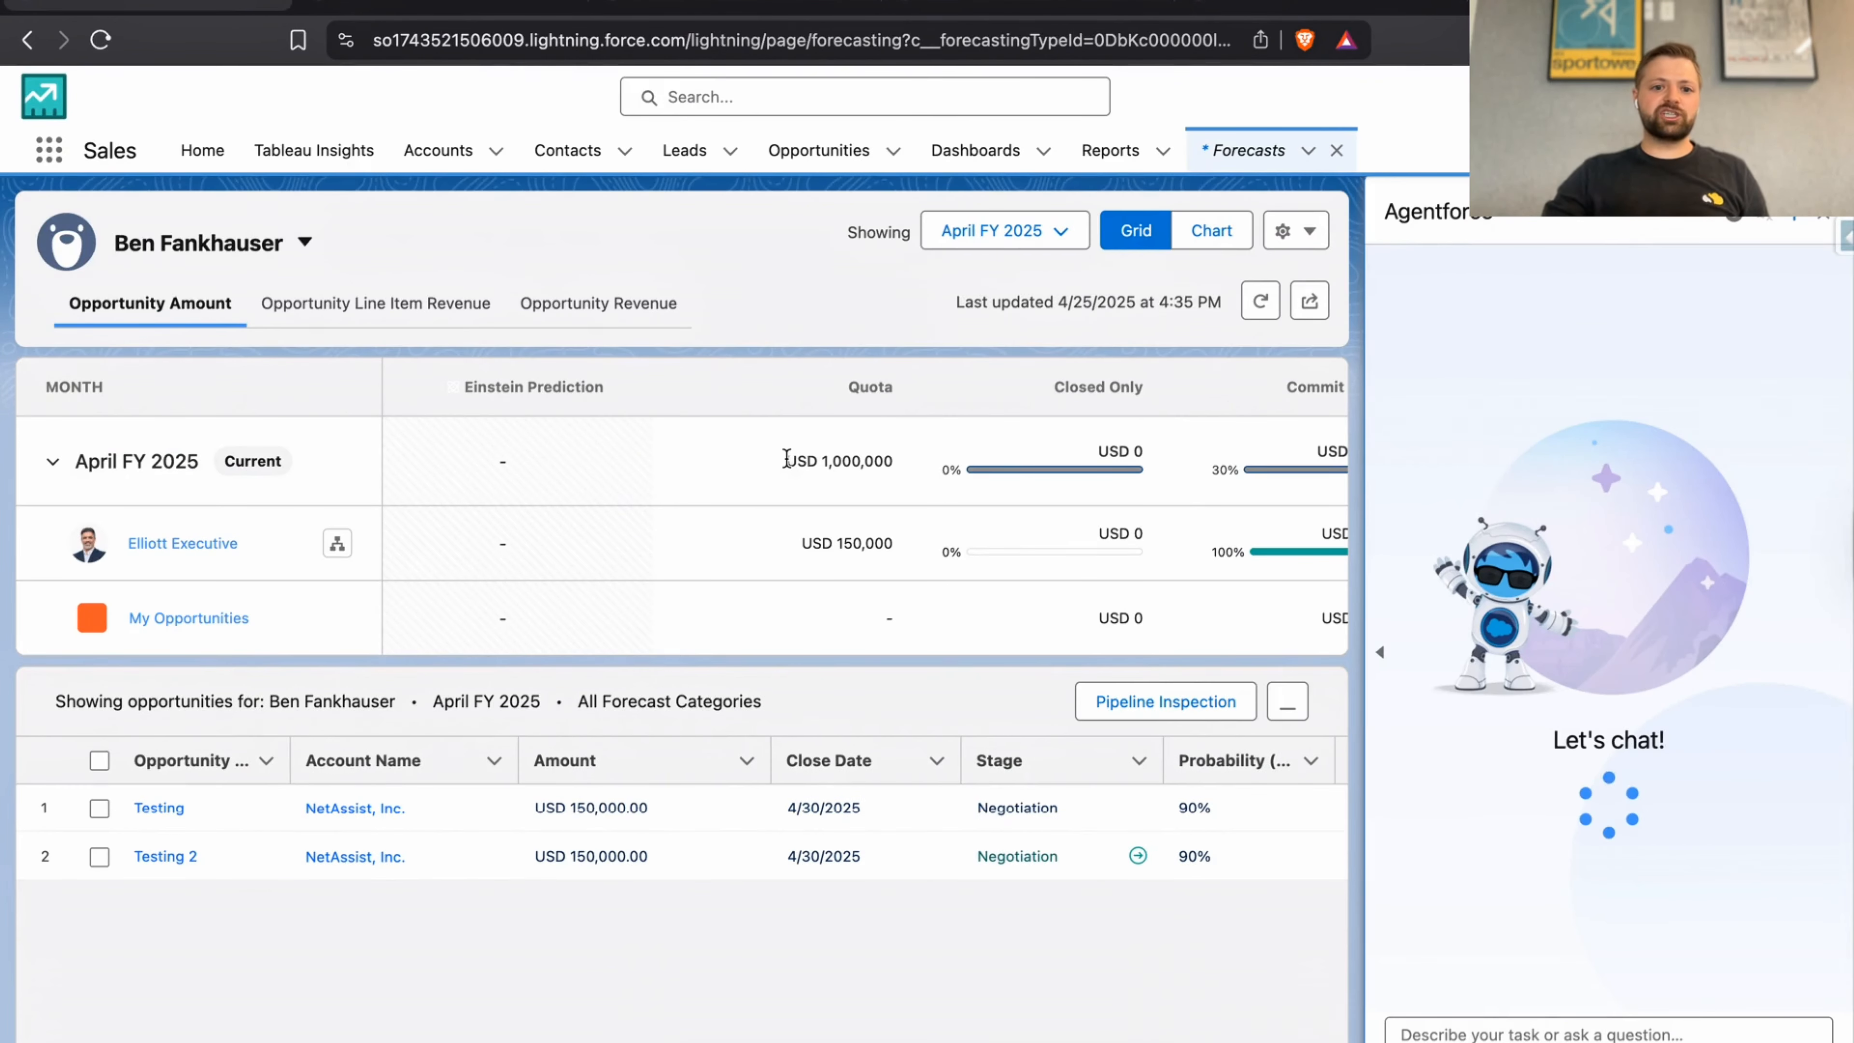
pyautogui.moveTo(784, 460); pyautogui.dragTo(927, 477)
pyautogui.click(865, 489)
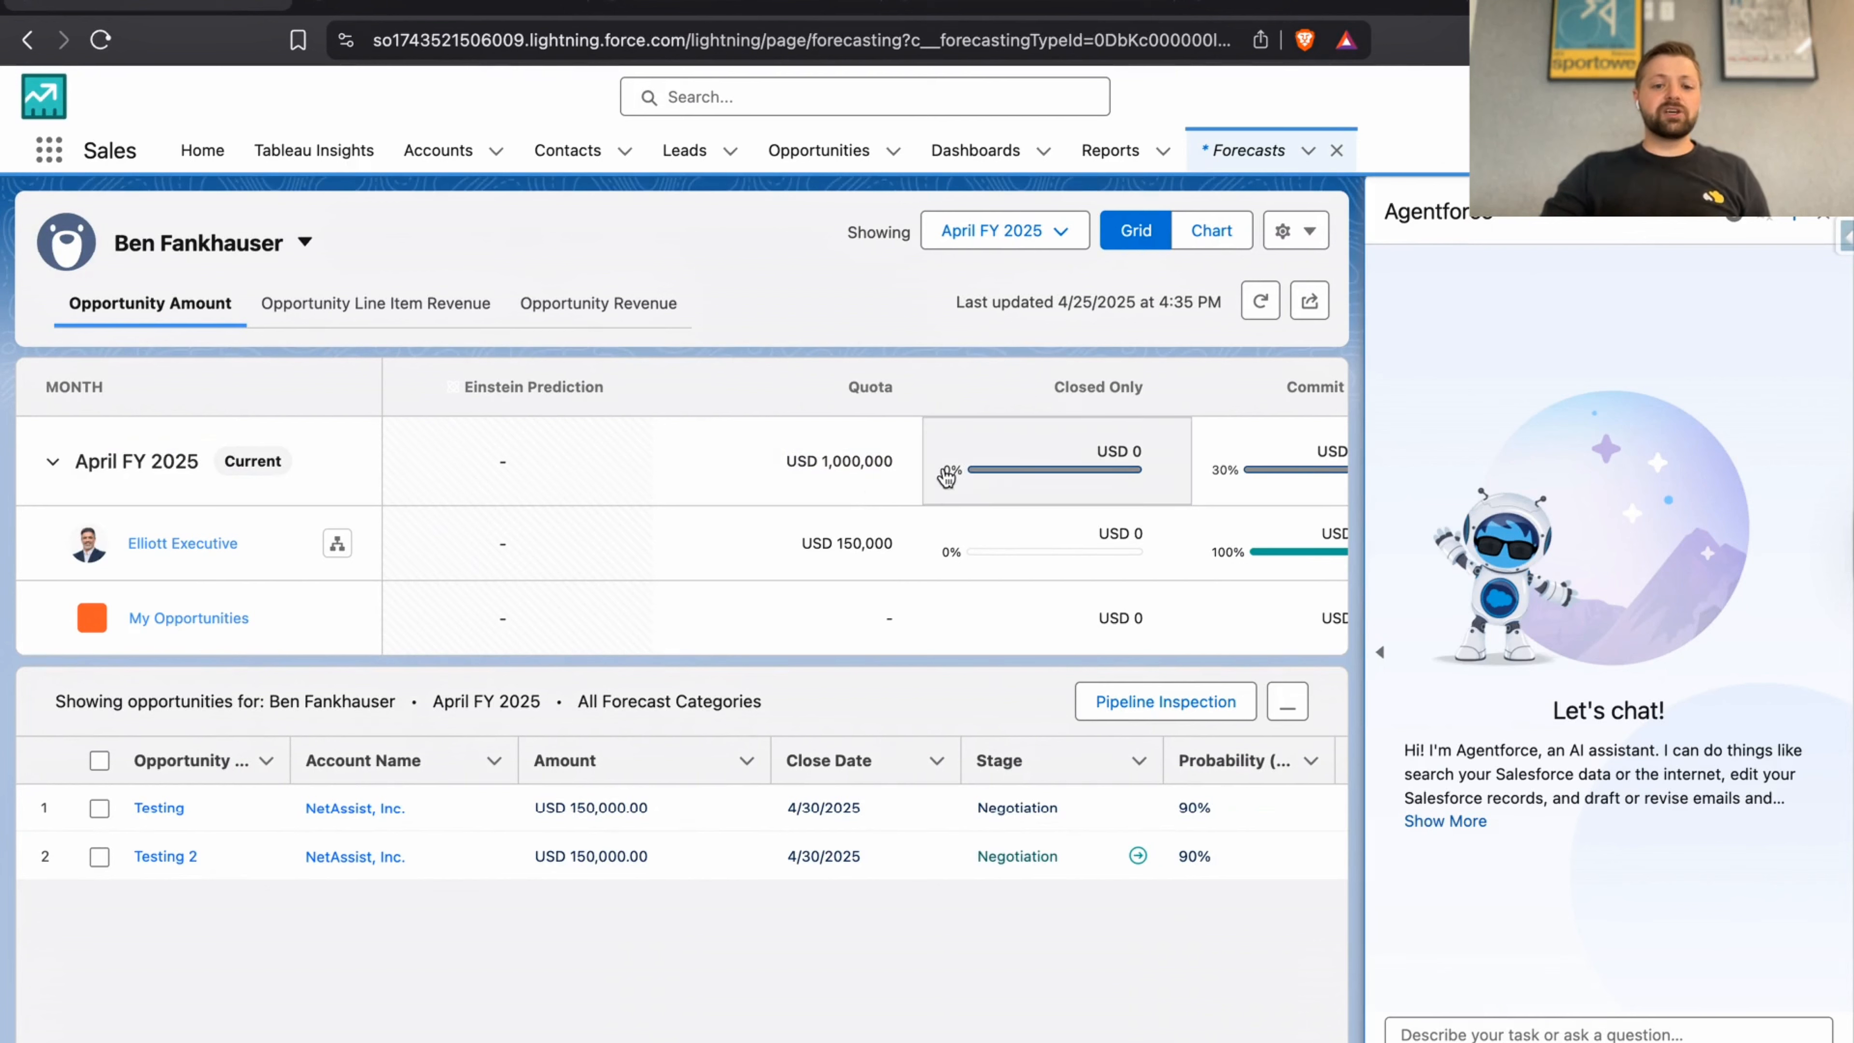